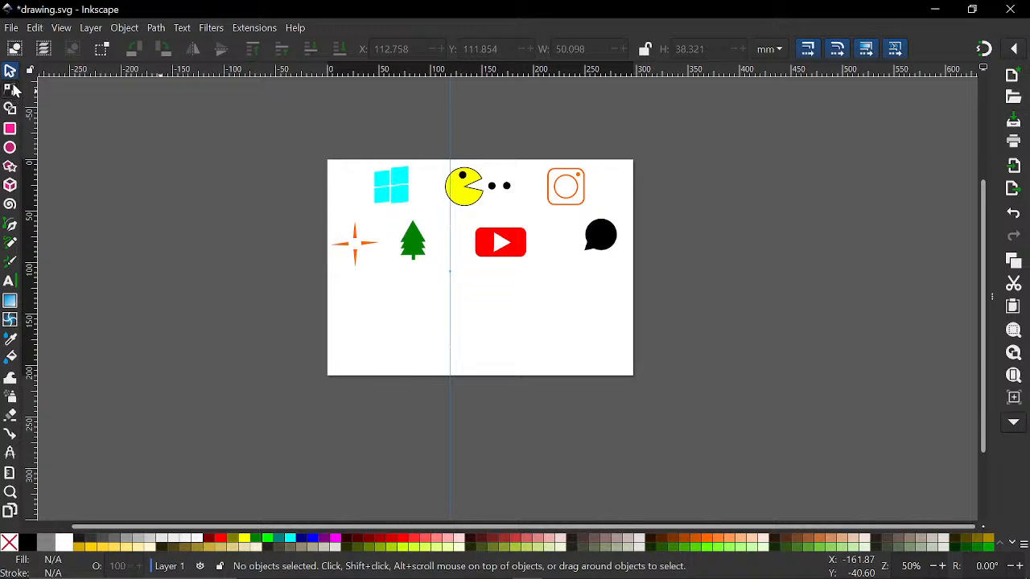
Move the group of seven icons off the page into the empty canvas to its right.
left_click(13, 88)
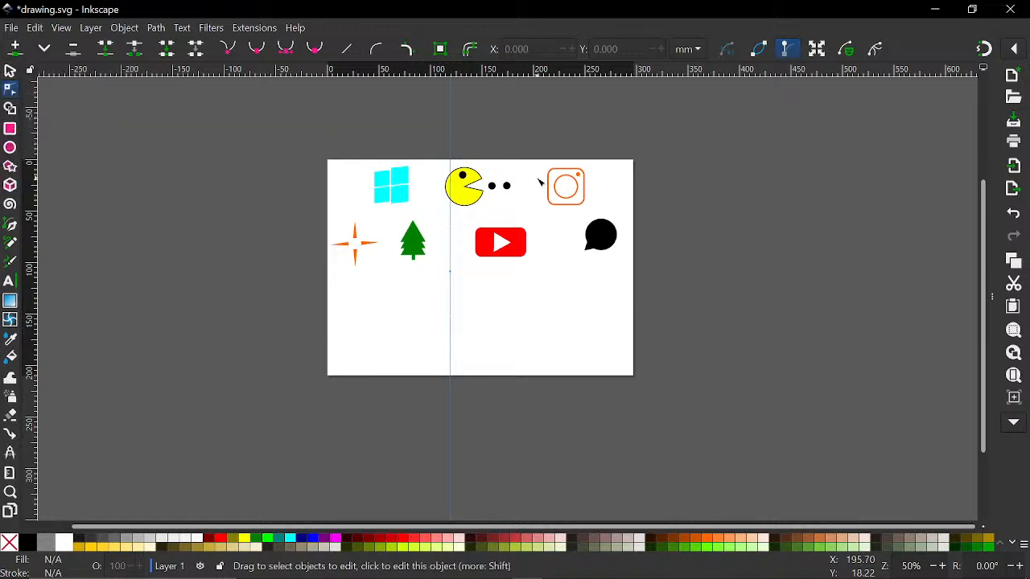
left_click(464, 194)
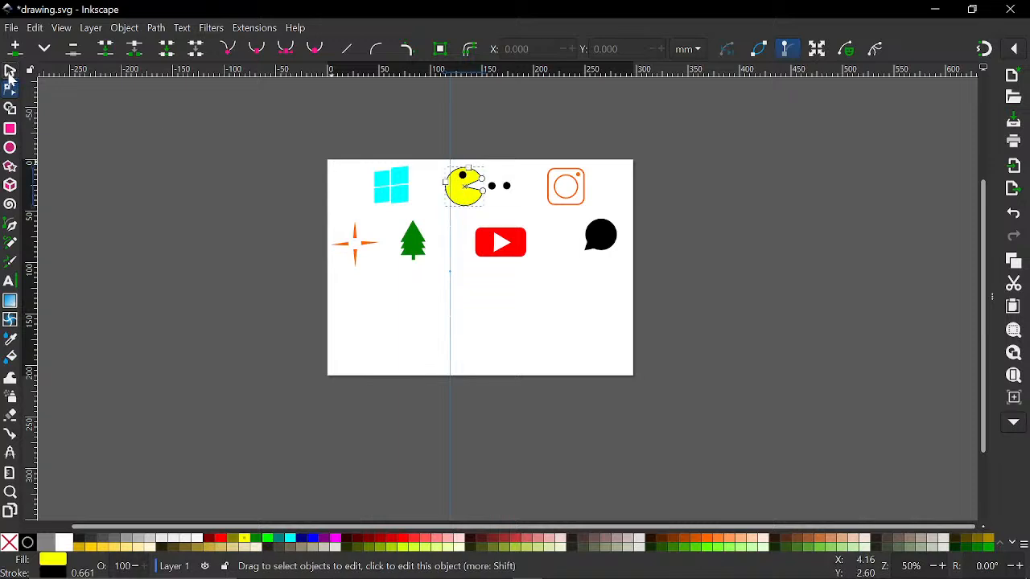
key("s")
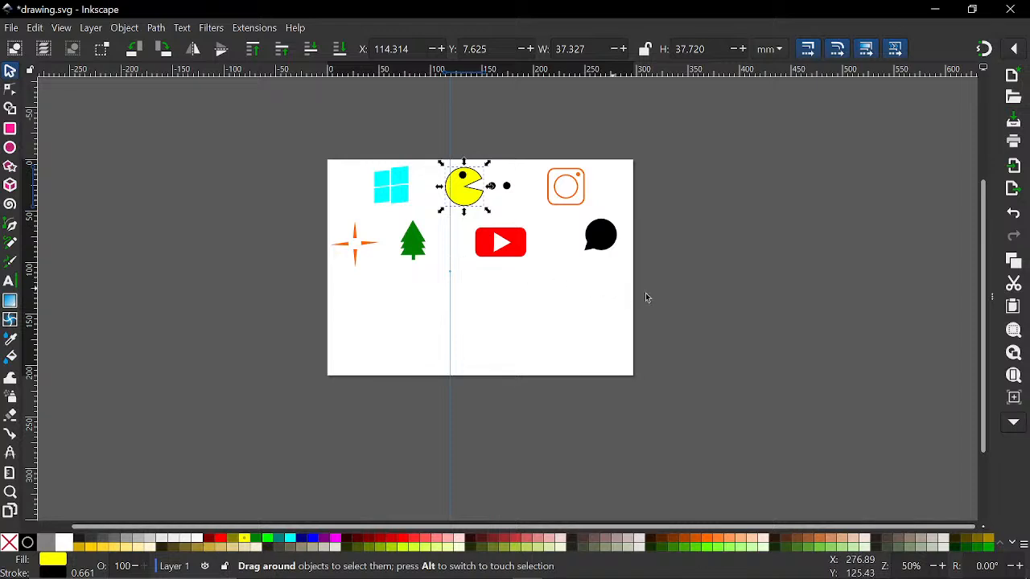
left_click_drag(645, 293, 675, 311)
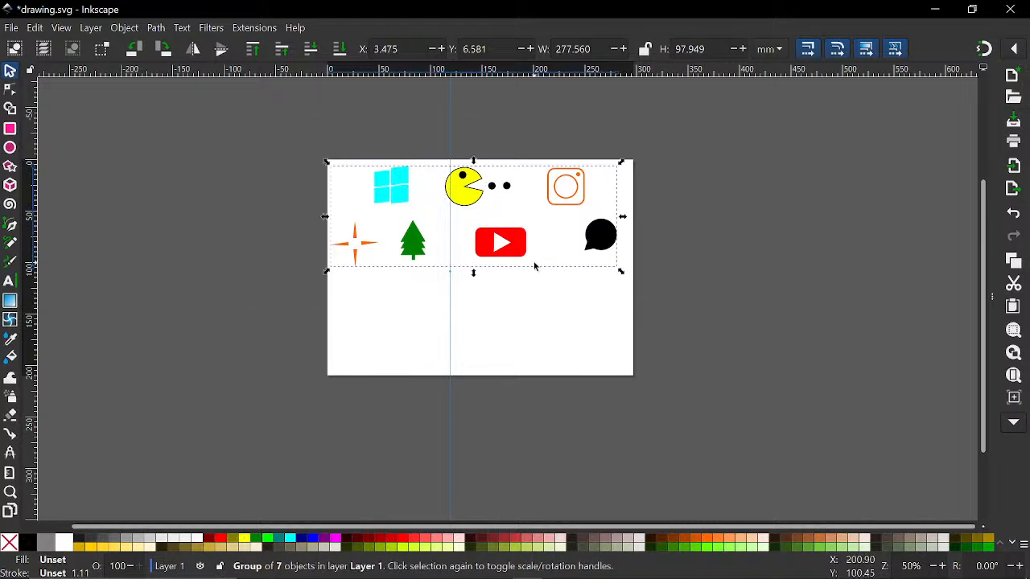
left_click_drag(510, 254, 898, 217)
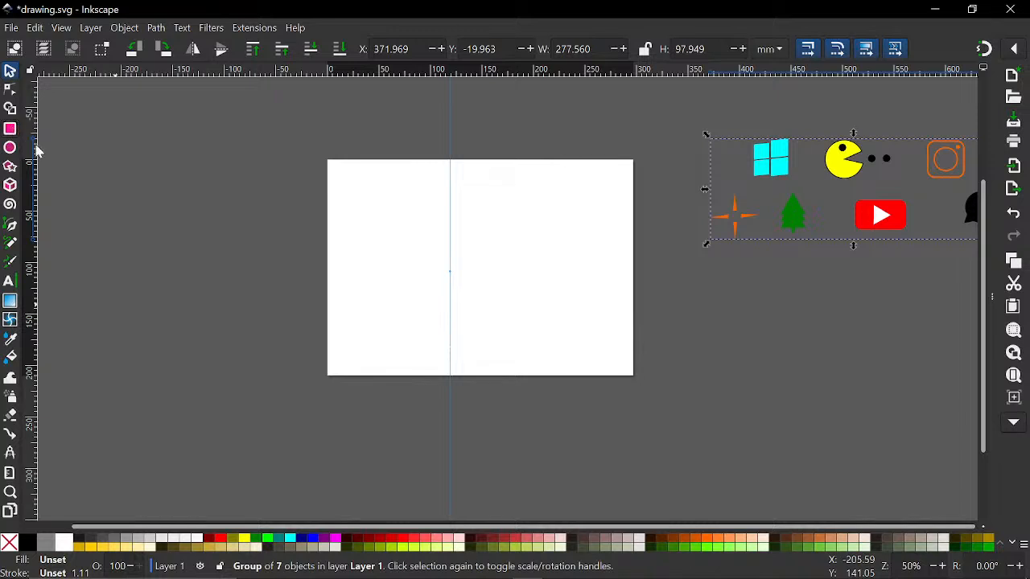
Draw a dark red rectangle about 82 by 51 mm on the empty page.
key("r")
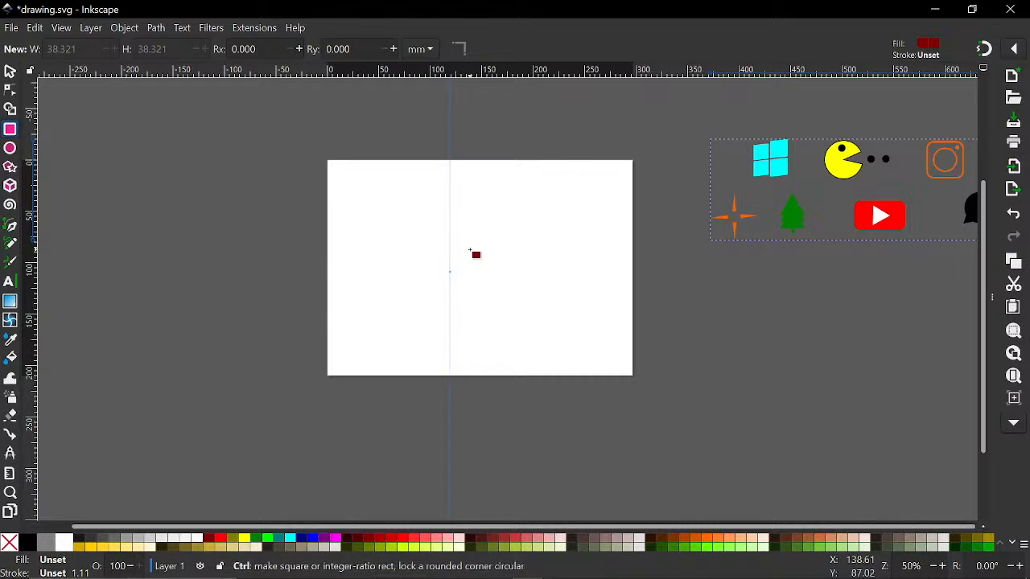
scroll(471, 241, "up", 2)
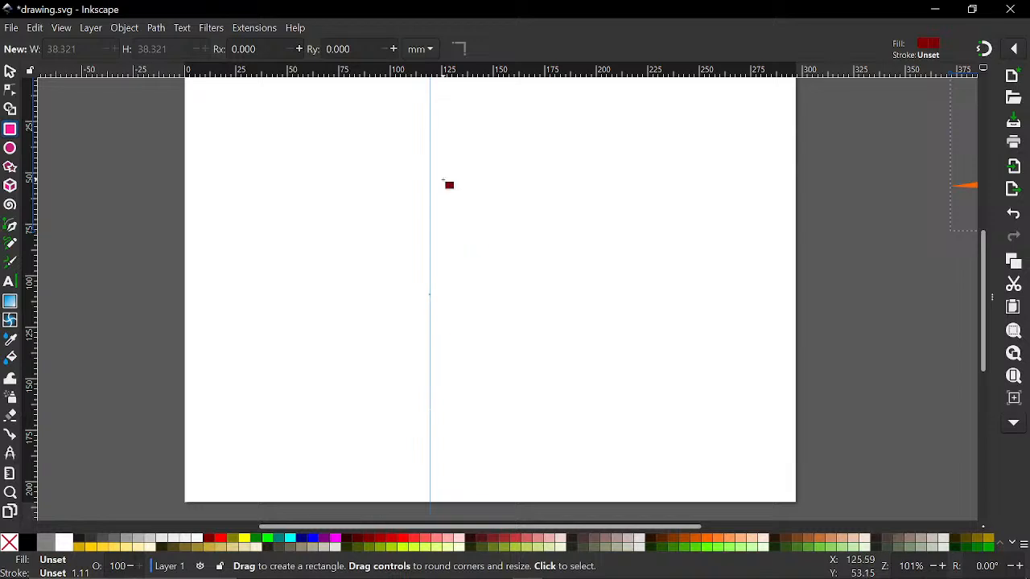
mouse_move(448, 184)
left_mouse_down()
mouse_move(490, 252)
mouse_move(524, 268)
mouse_move(555, 253)
mouse_move(569, 310)
mouse_move(579, 288)
mouse_move(600, 283)
mouse_move(554, 288)
left_mouse_up()
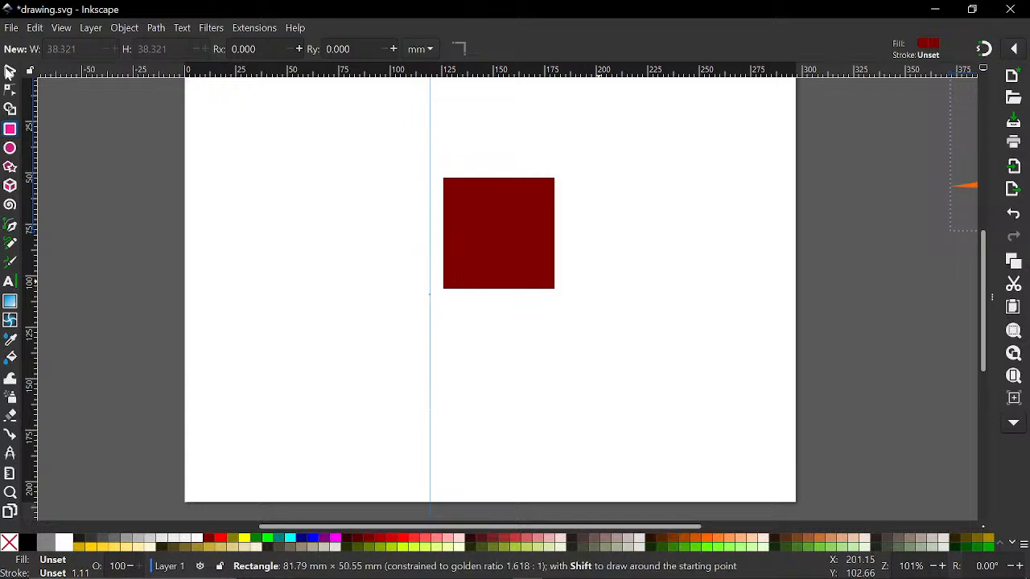
Reposition the dark red rectangle and enlarge it to about 104 by 64 mm.
key("s")
left_click_drag(497, 229, 475, 241)
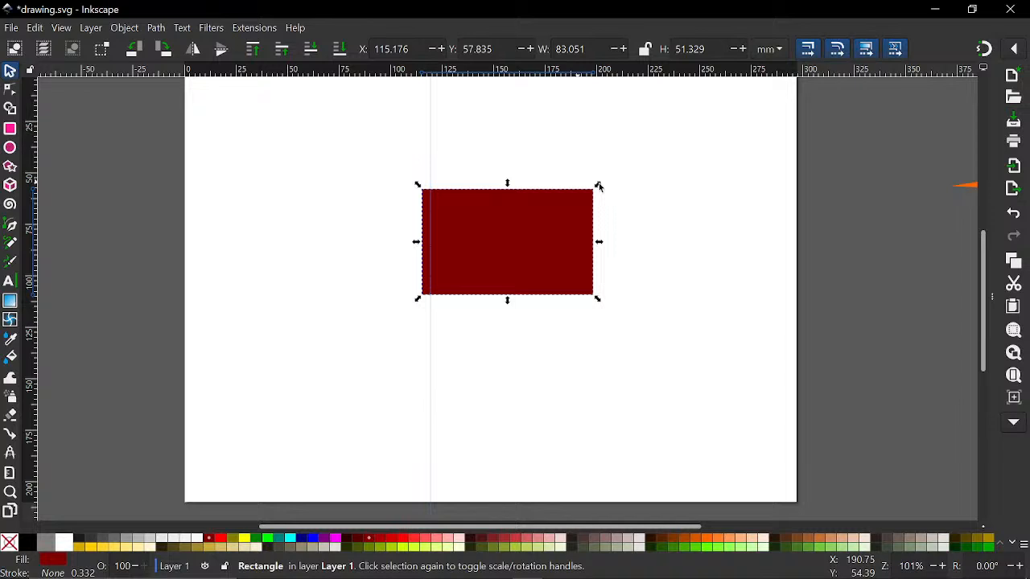
left_click_drag(599, 186, 567, 190)
Try skewing the rectangle horizontally and rounding its corners, and revert both changes.
left_click(473, 260)
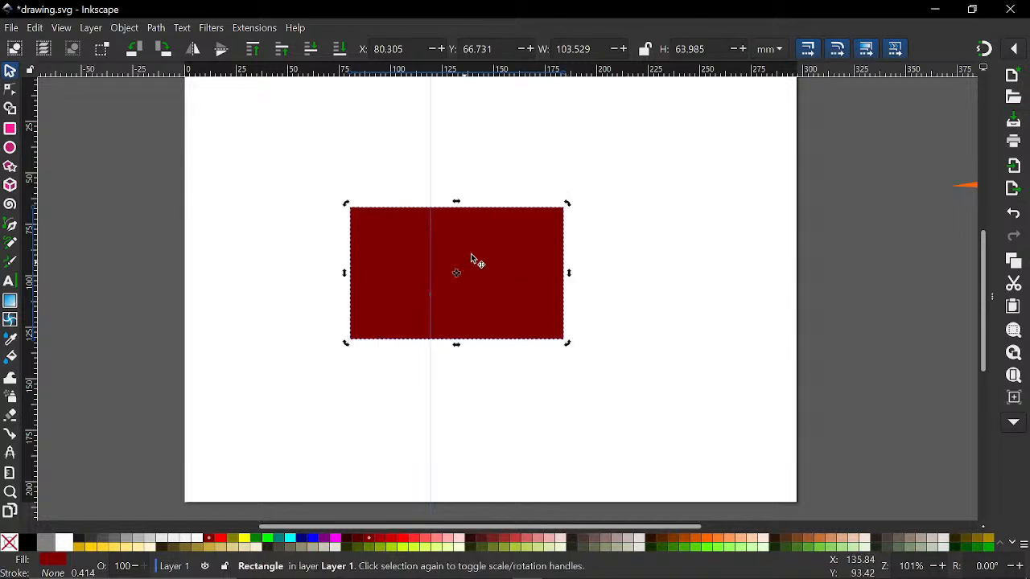
left_click_drag(458, 202, 378, 222)
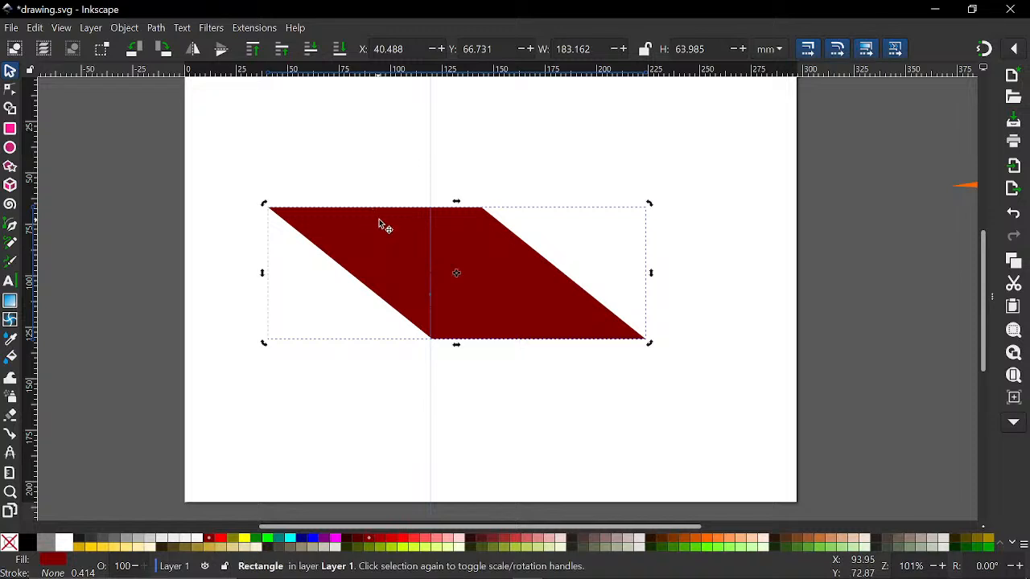
key("ctrl+z")
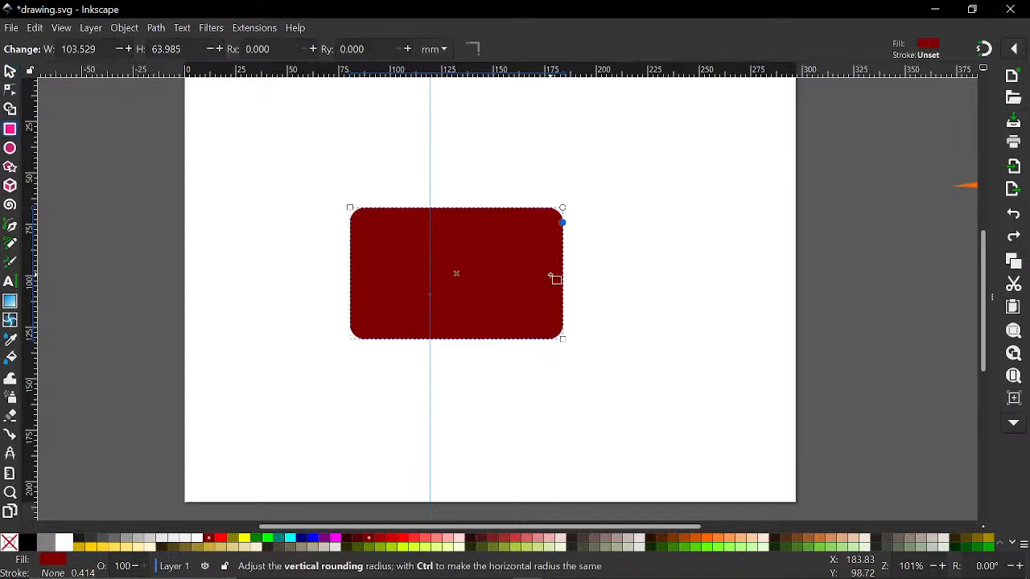
left_click_drag(550, 275, 561, 205)
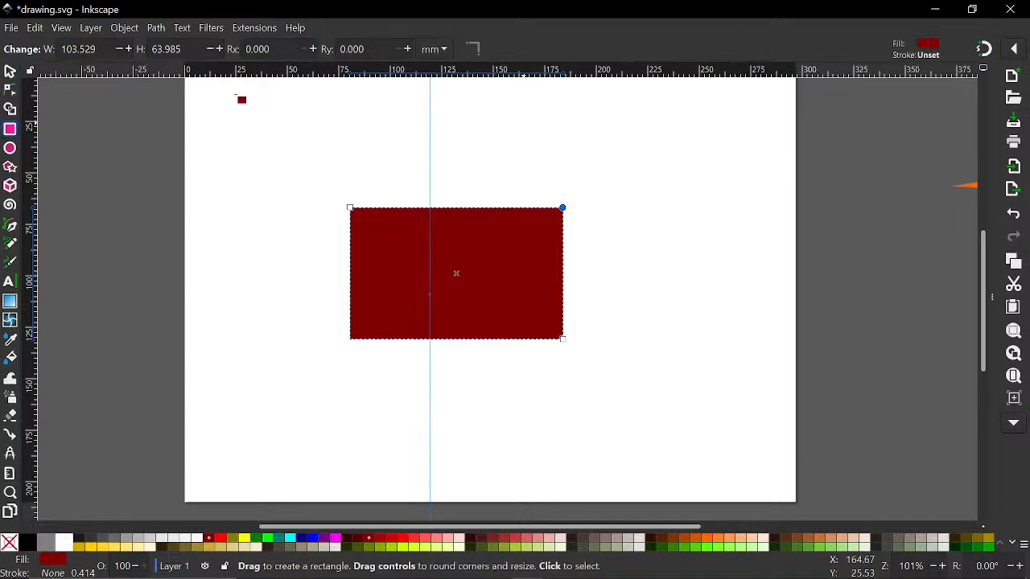
Move the rectangle up and to the right, to about X 105 mm, Y 52 mm, and clear the selection.
left_click(10, 72)
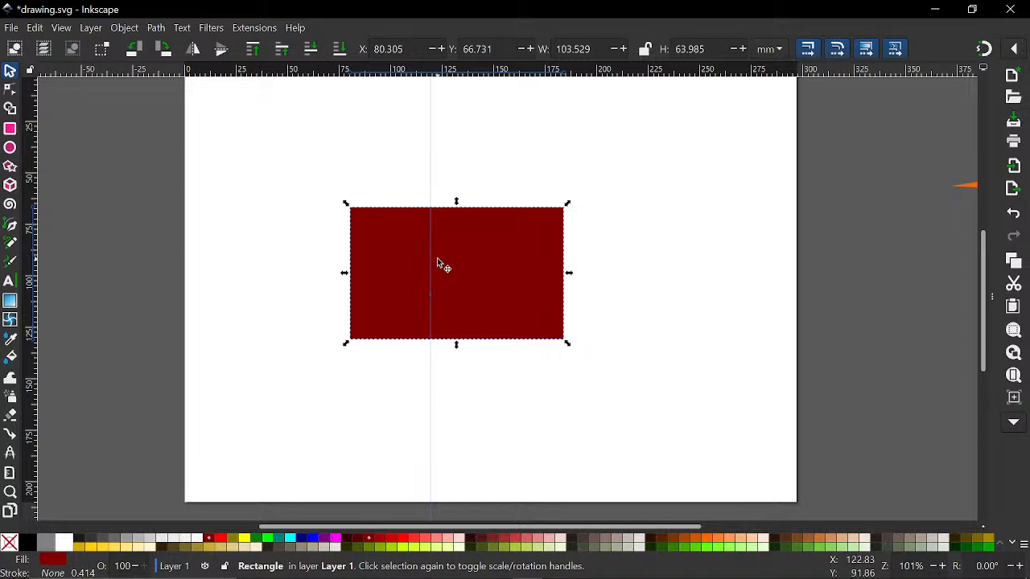
left_click_drag(437, 258, 477, 240)
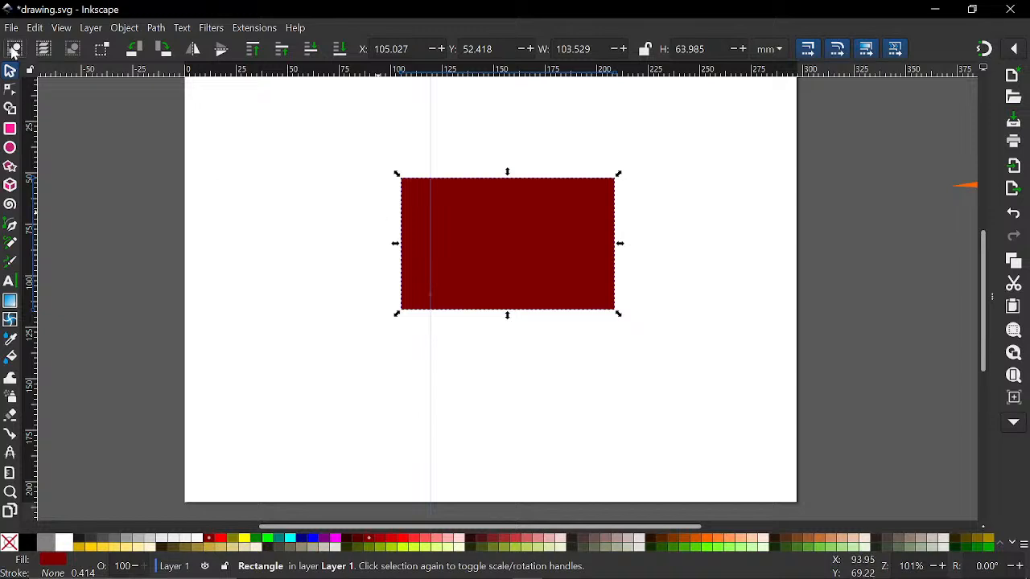
key("ctrl+a")
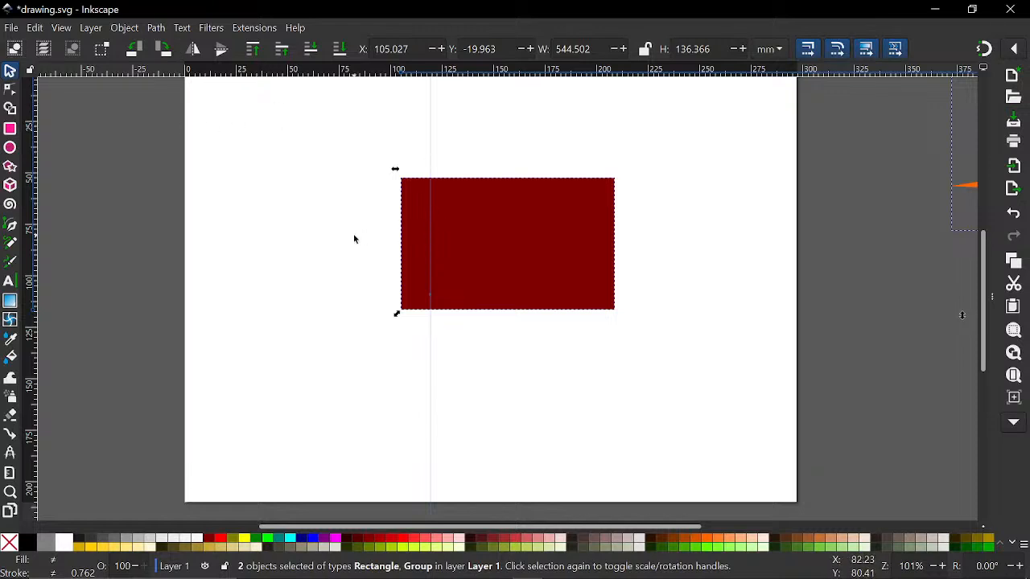
key("Escape")
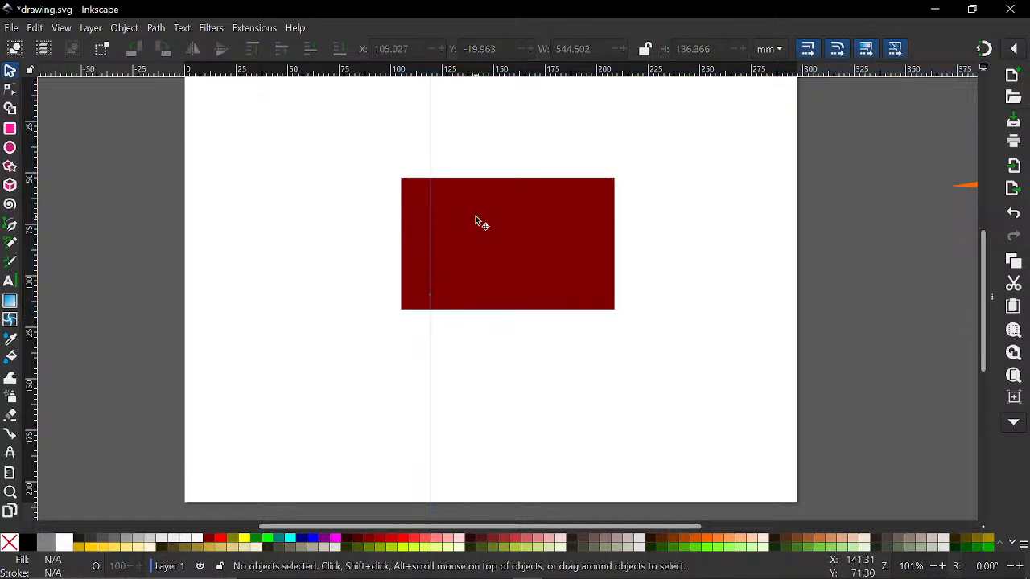
Convert the dark red rectangle from a shape object to a path.
left_click(476, 216)
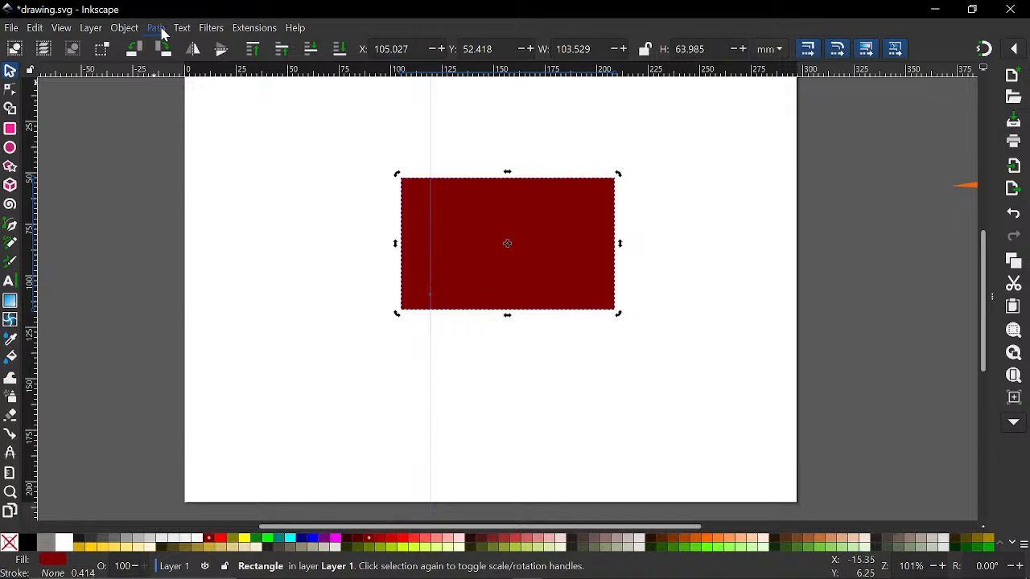
left_click(157, 28)
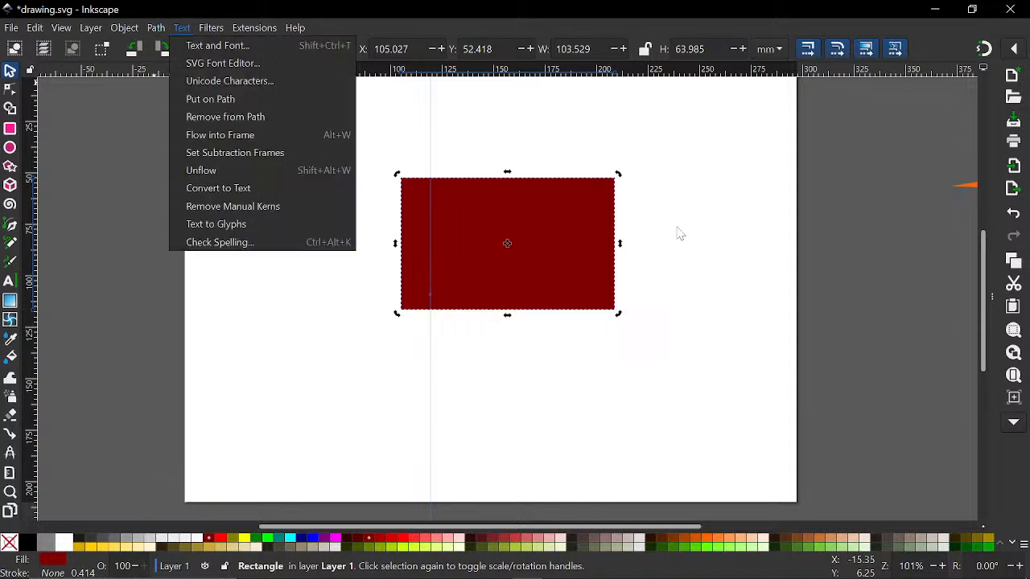
left_click(523, 196)
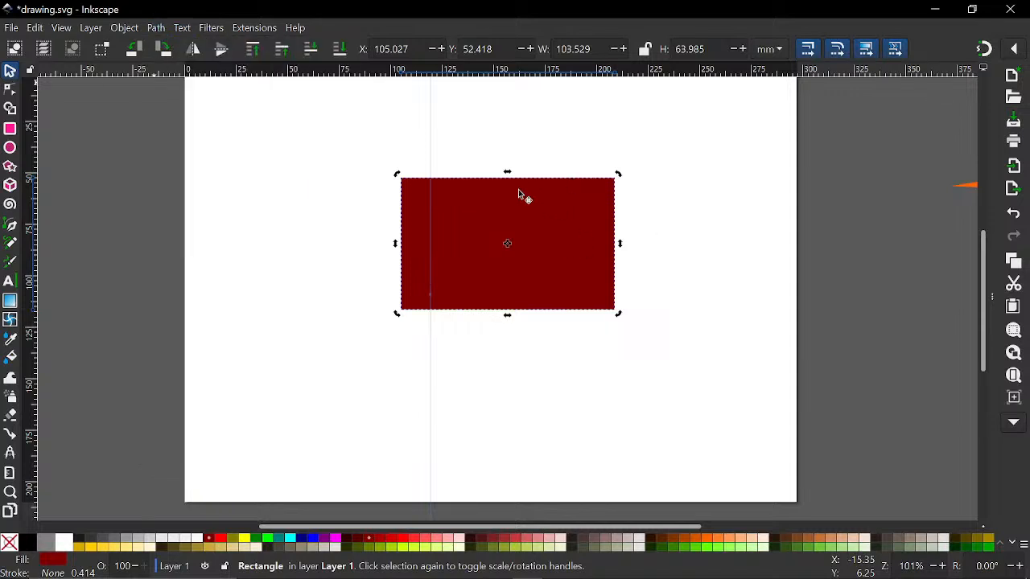
left_click(152, 28)
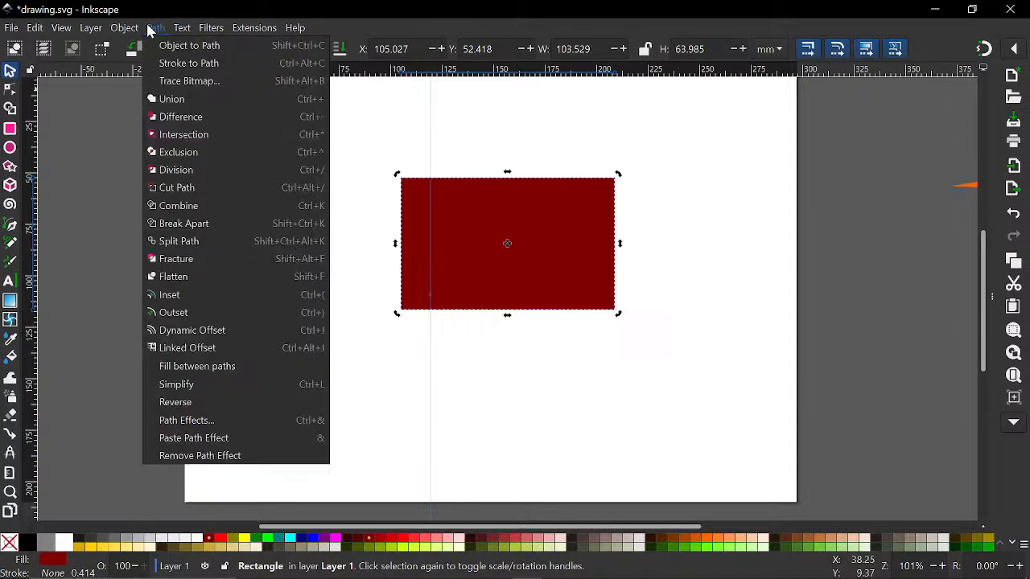
left_click(183, 45)
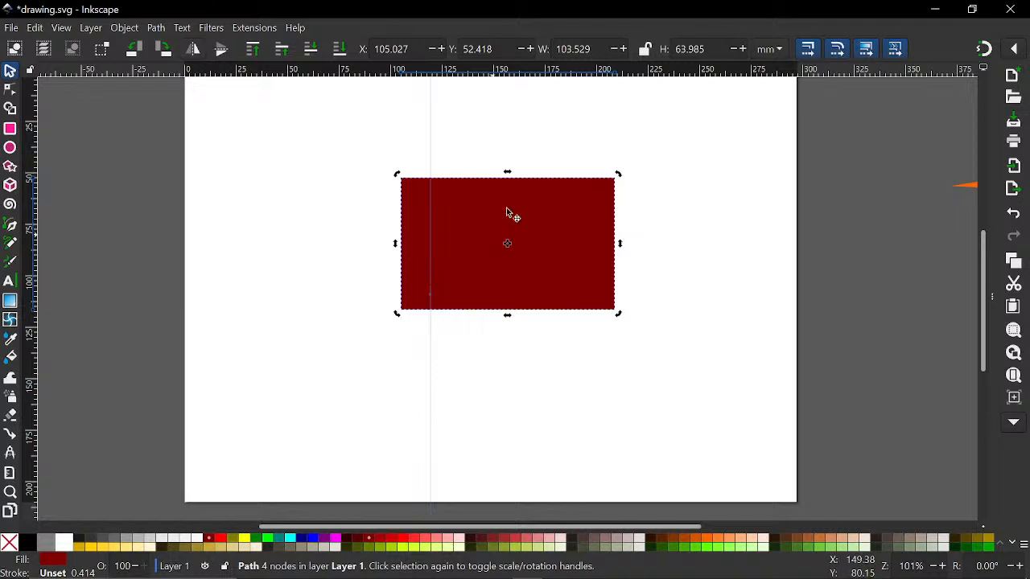
Try moving the path's upper-left corner node outward and bending its top edge into a curve, undoing both edits.
left_click(10, 91)
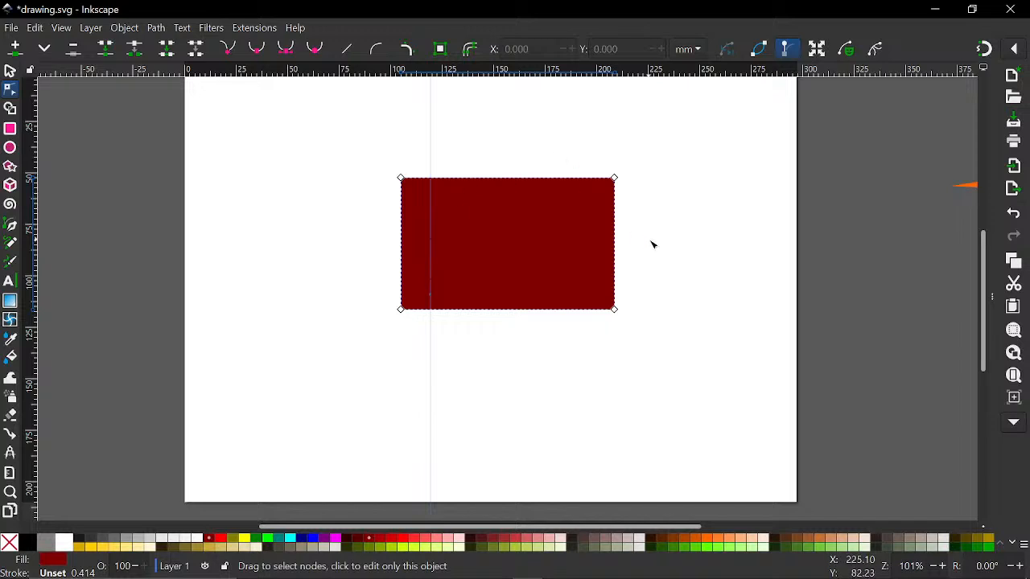
left_click(400, 178)
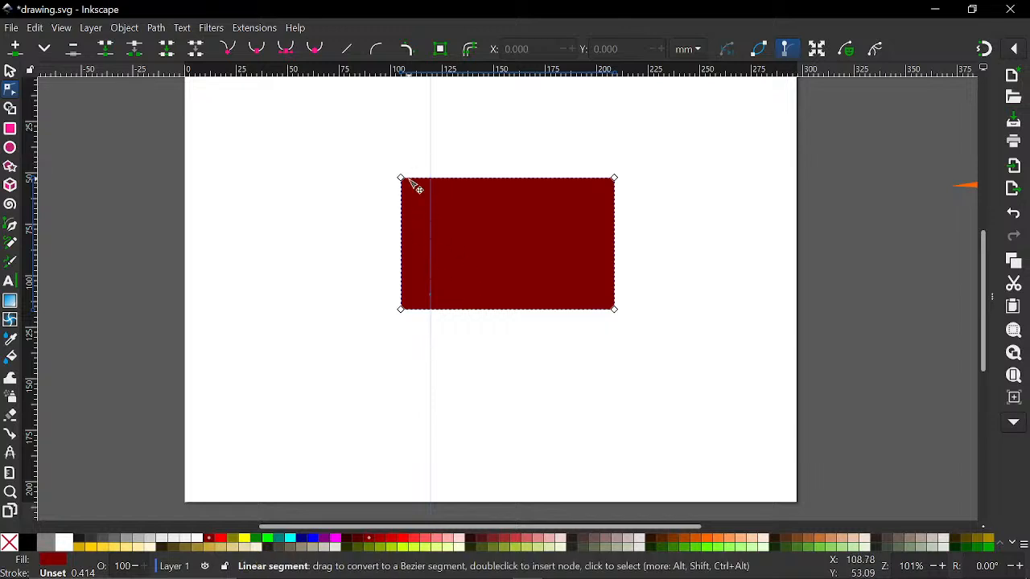
left_click_drag(401, 178, 466, 255)
left_click_drag(385, 202, 295, 146)
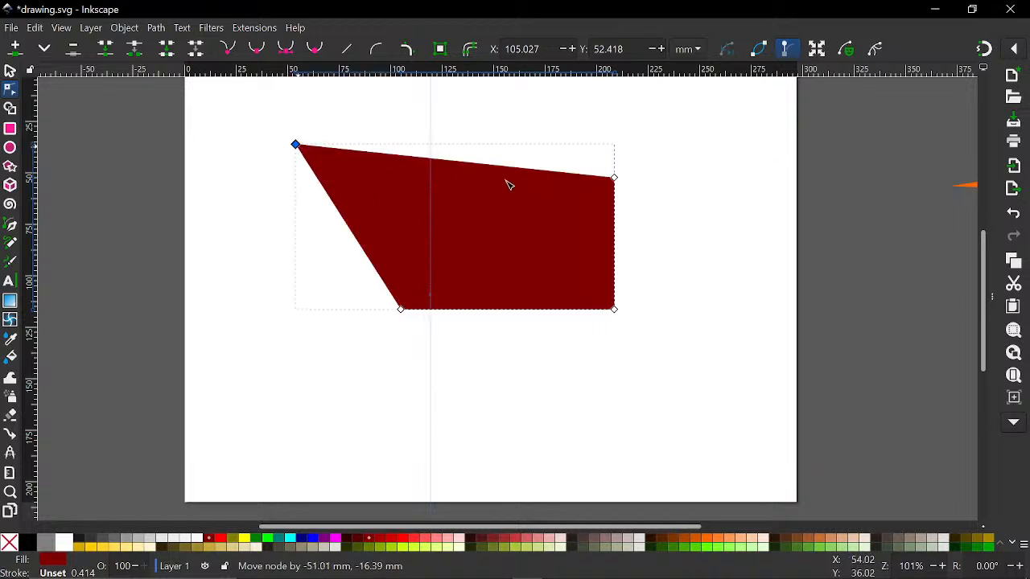
left_click_drag(493, 259, 538, 267)
key("ctrl+z")
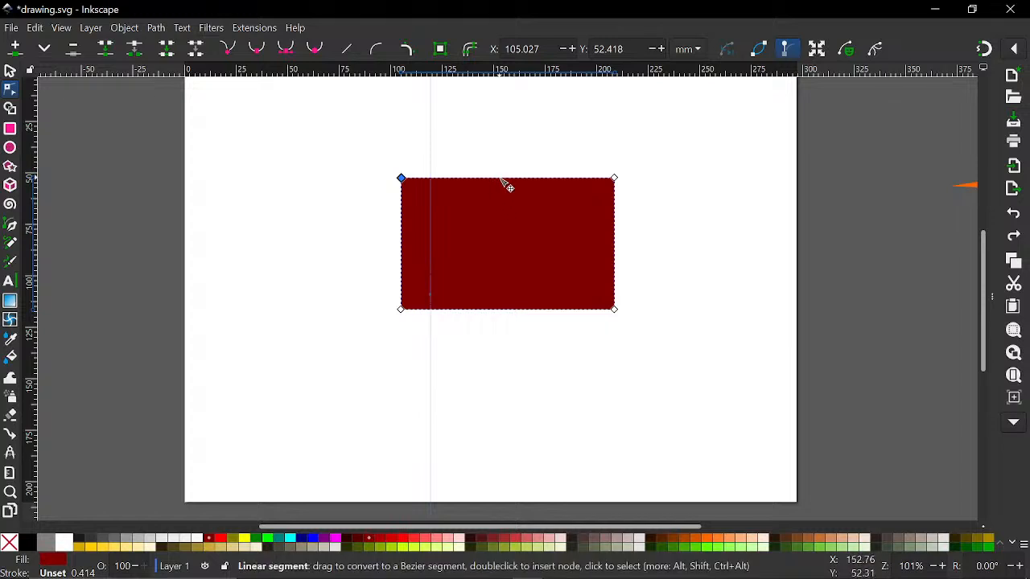
left_click_drag(505, 184, 533, 142)
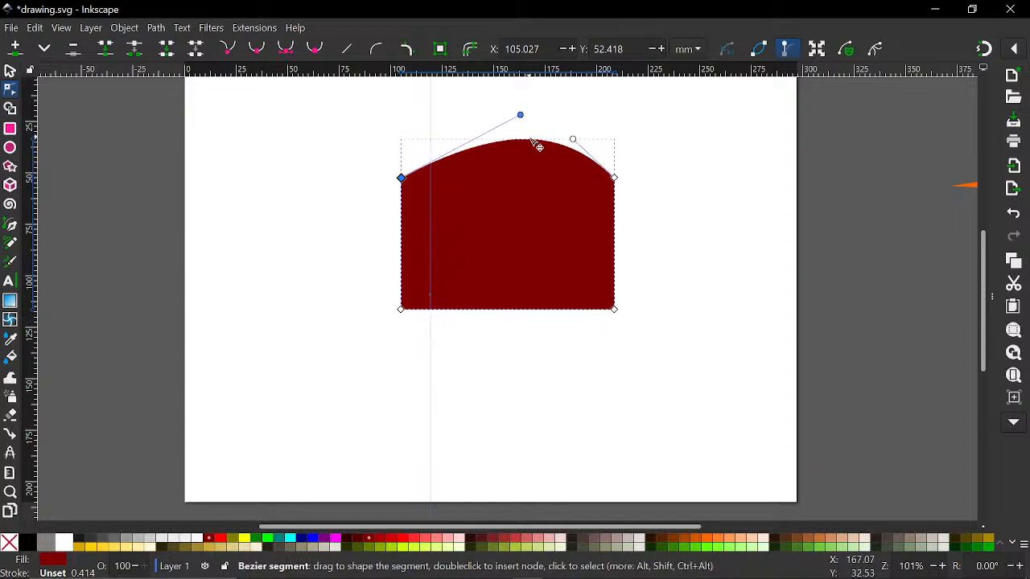
key("ctrl+z")
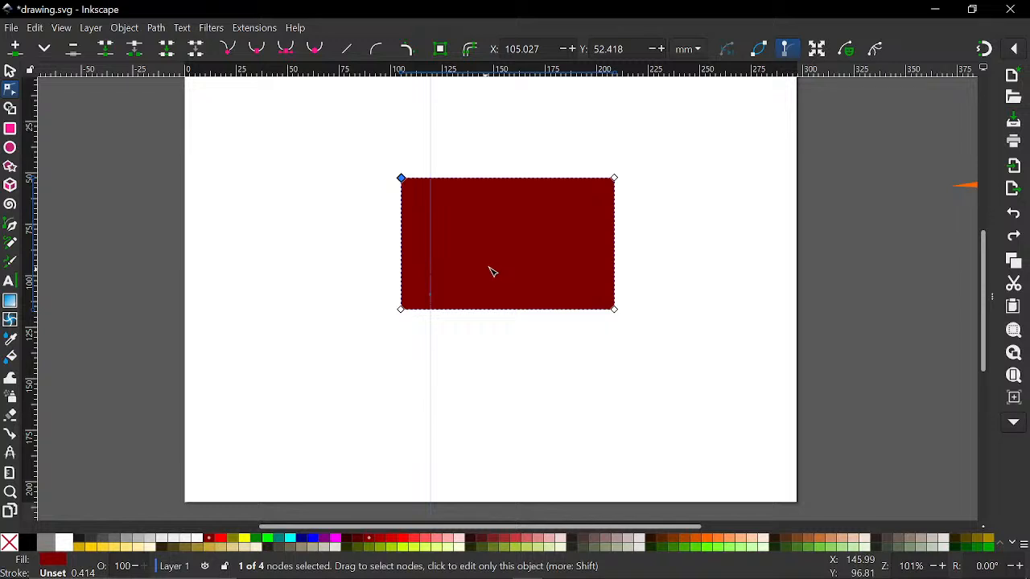
Insert nodes near the middle of the path's top, left and right edges, and pull the right one inward about 6 mm.
double_click(506, 179)
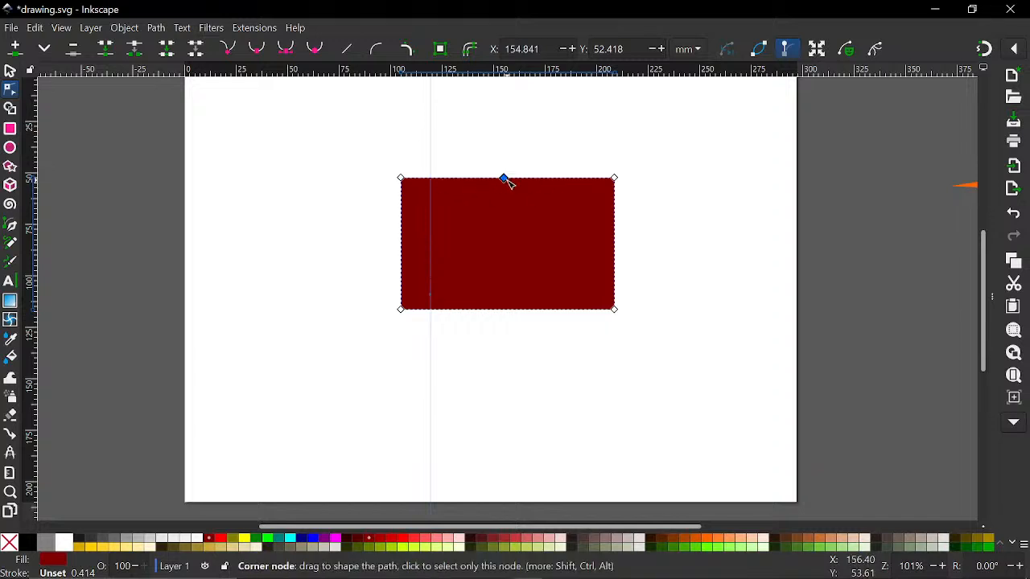
double_click(402, 249)
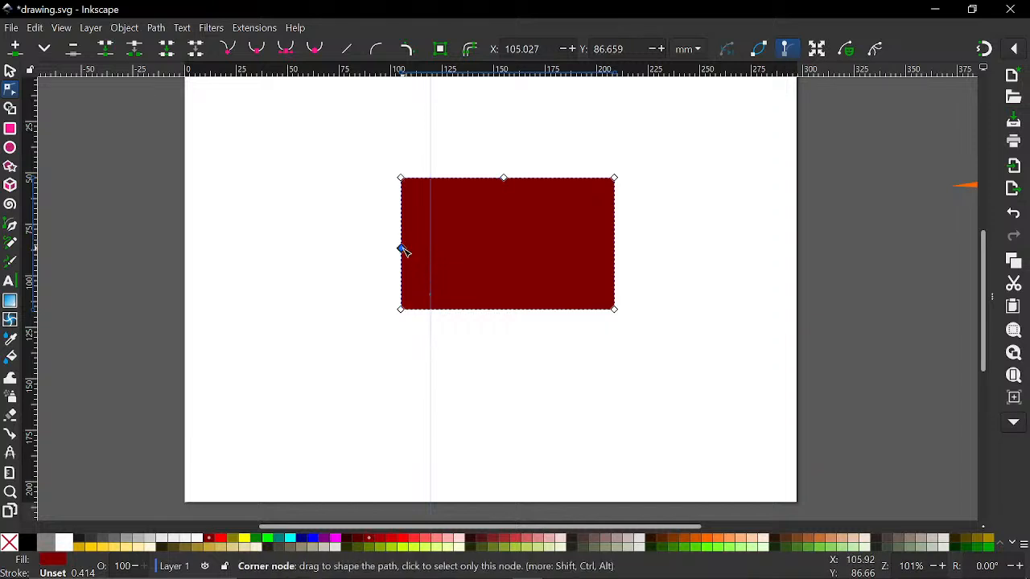
double_click(615, 242)
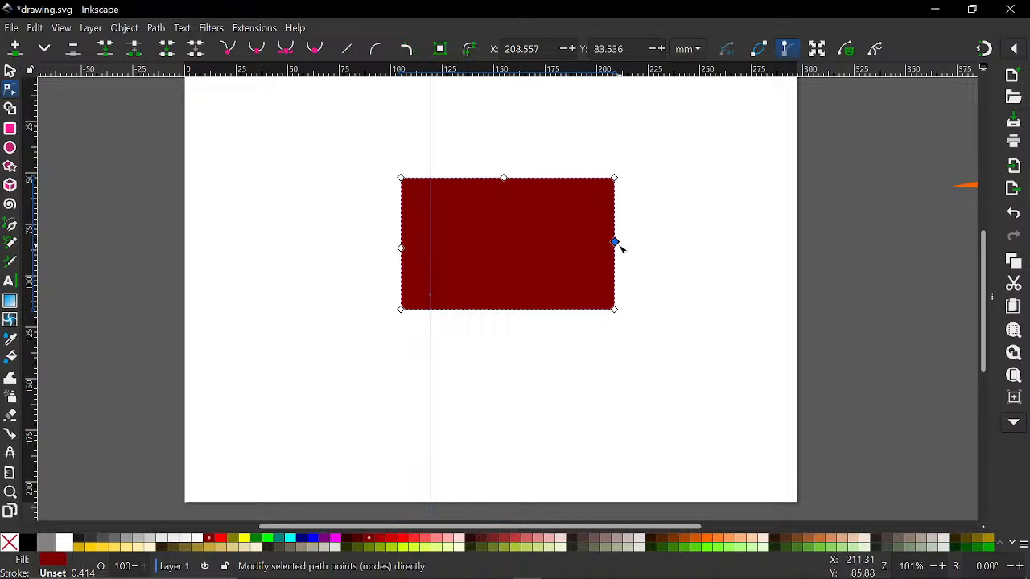
mouse_move(616, 242)
left_mouse_down()
mouse_move(518, 253)
mouse_move(602, 239)
left_mouse_up()
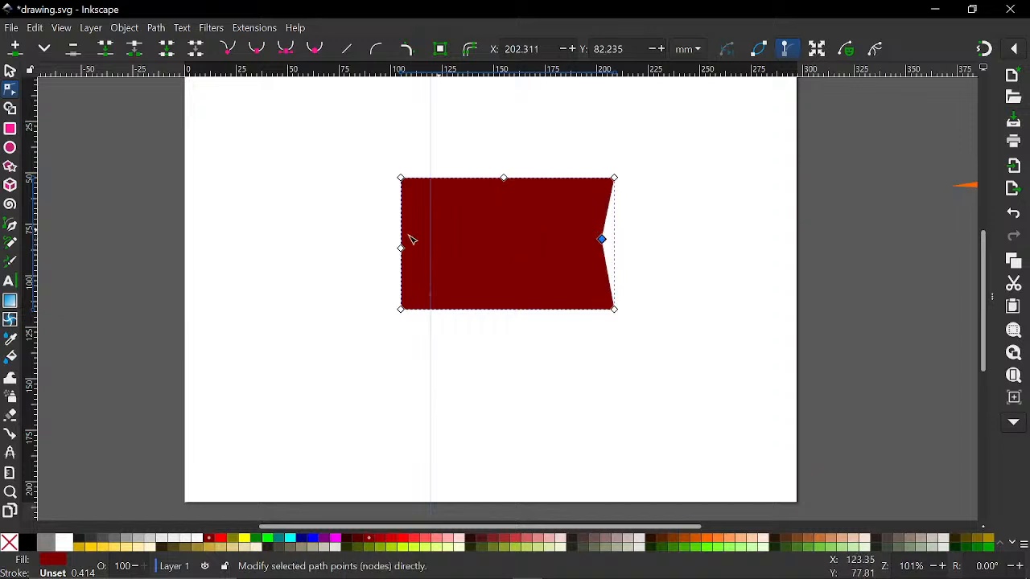
Try pulling the left edge's middle node outward and the top edge's middle node down, undoing both moves.
left_click_drag(403, 251, 348, 236)
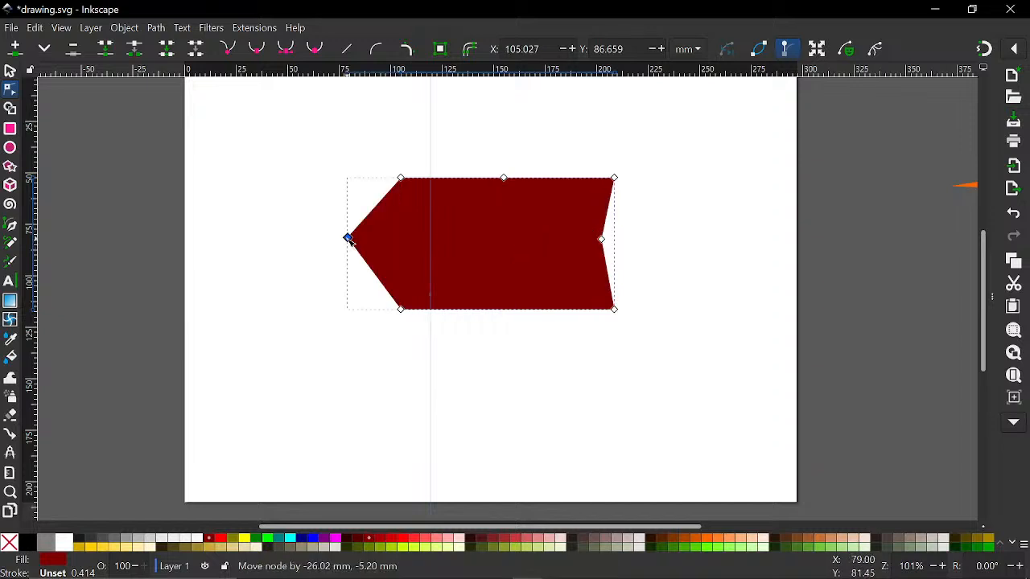
left_click_drag(504, 178, 508, 241)
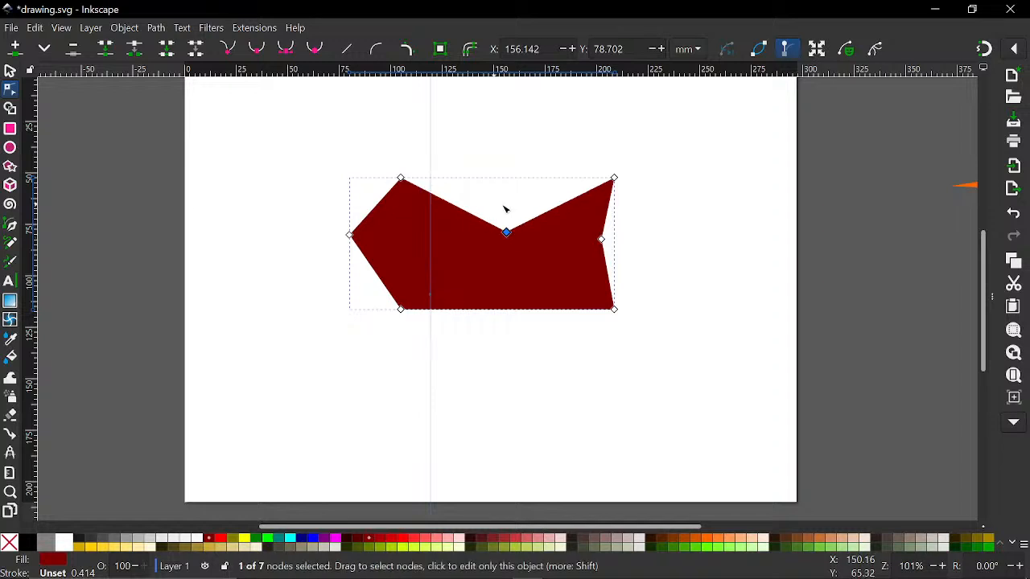
key("ctrl+z")
key("ctrl+z")
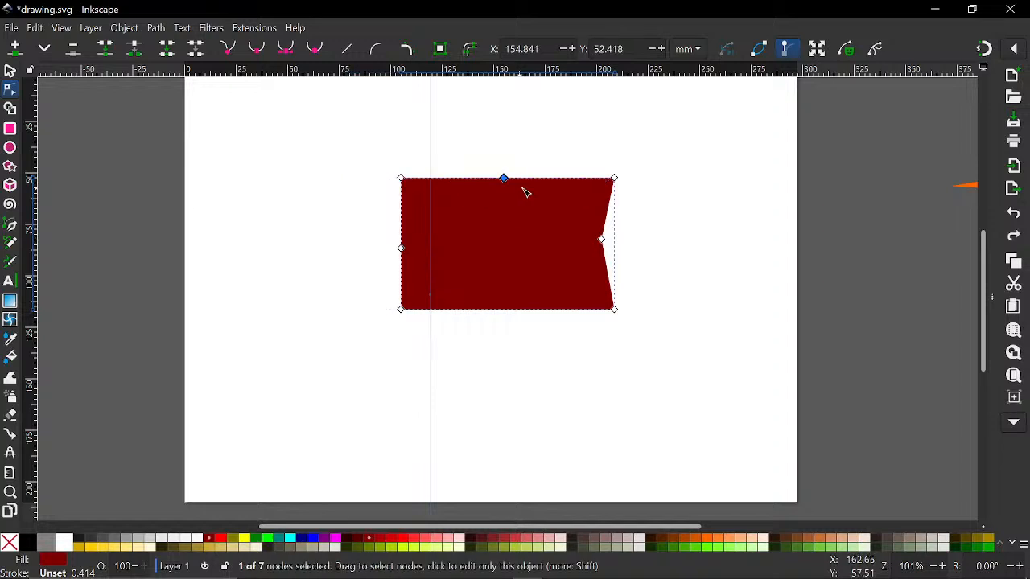
Delete the path nodes in the middle of the right edge and the top edge.
left_click(603, 239)
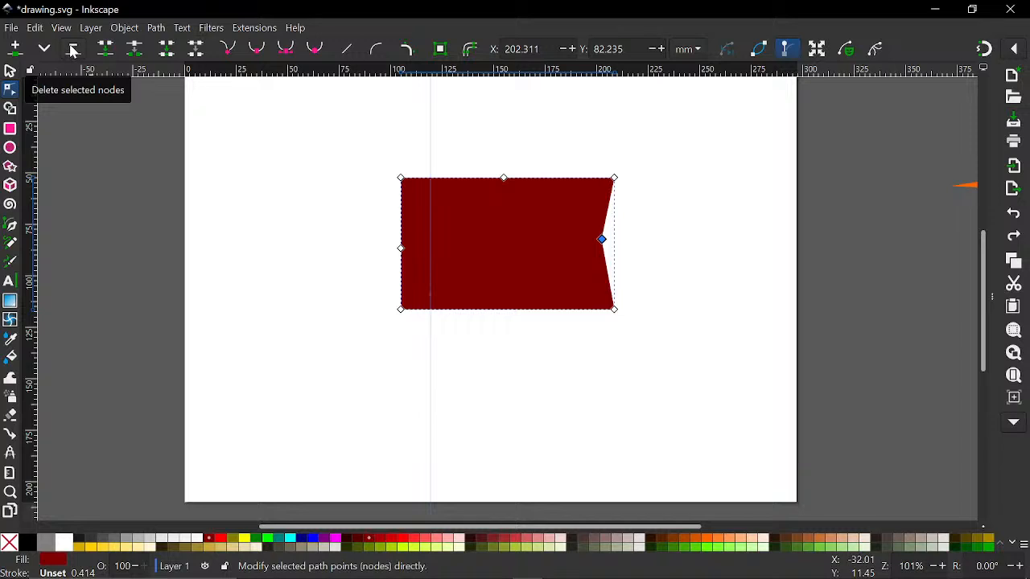
left_click(72, 51)
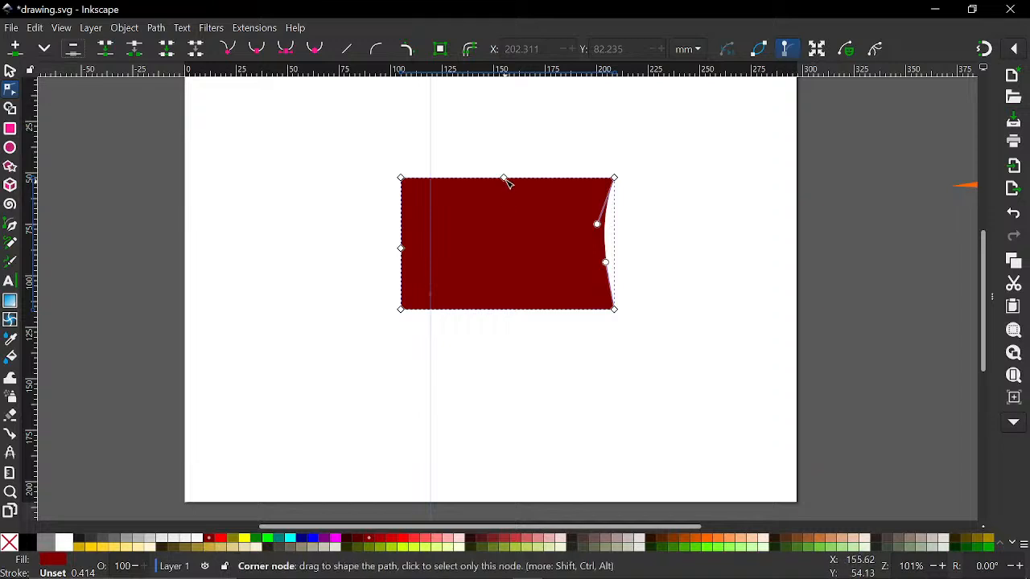
left_click(505, 179)
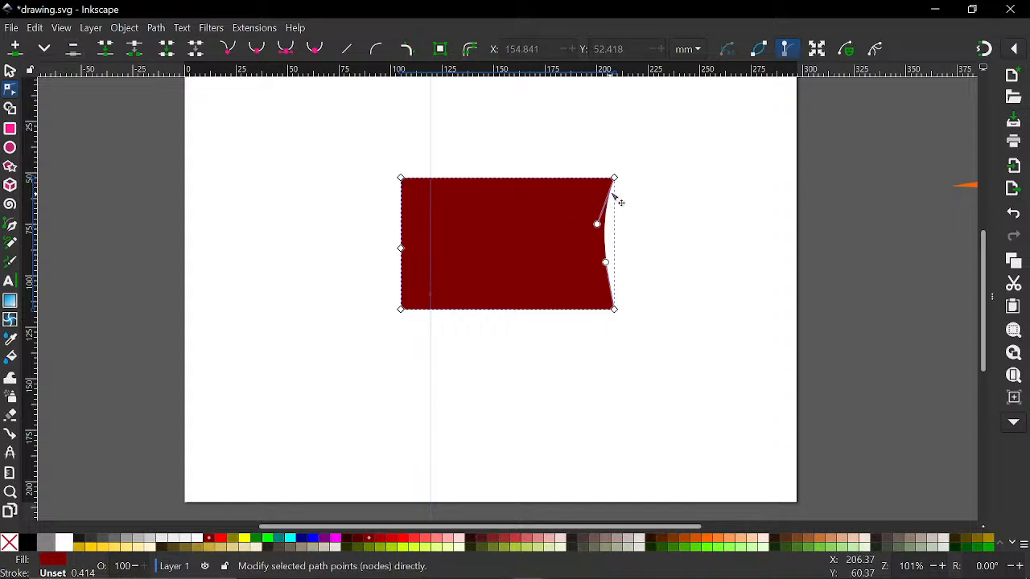
Bend the path's right edge into an S-curve by pulling its upper handle inward and its lower handle outward.
left_click_drag(596, 224, 535, 233)
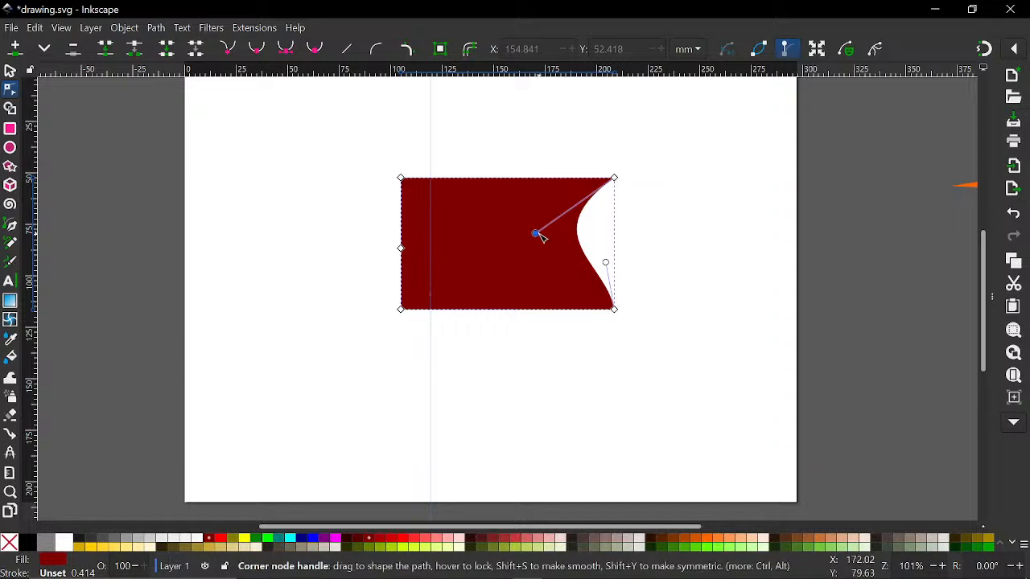
left_click_drag(535, 233, 480, 264)
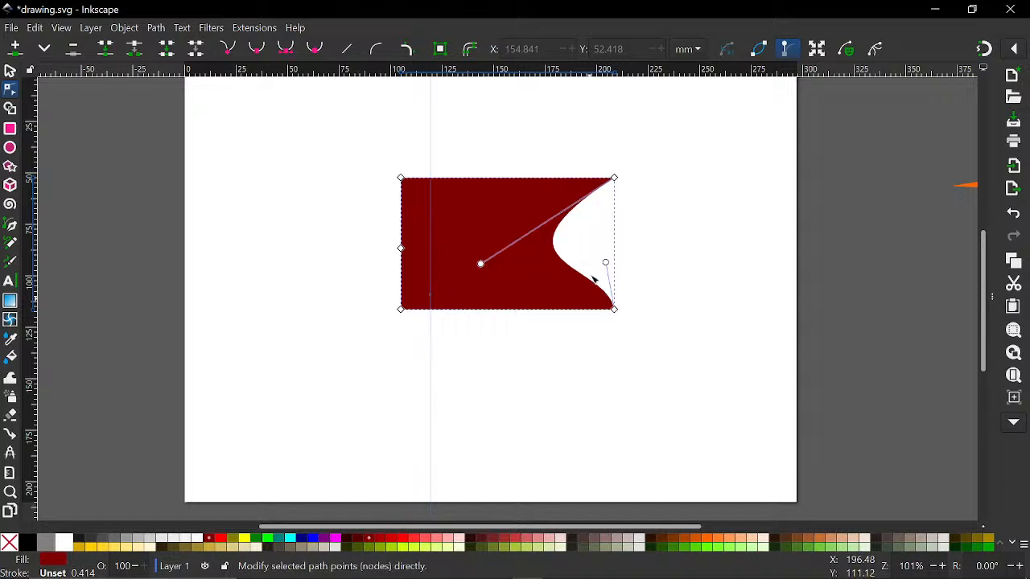
left_click_drag(607, 264, 662, 249)
left_click(648, 222)
left_click(549, 264)
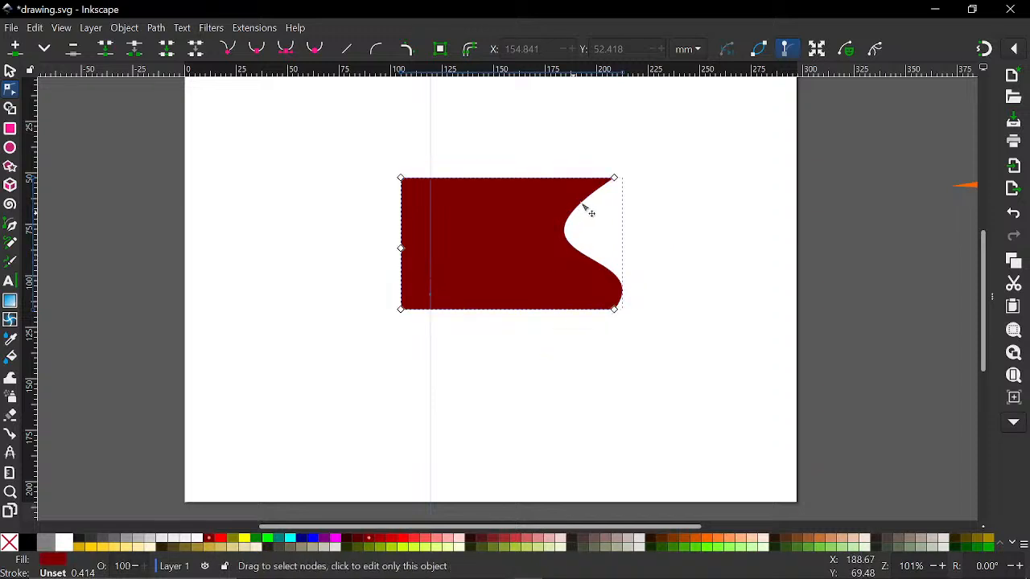
Select the upper-right and lower-right corner nodes and convert the segment between them to a straight line.
left_click(615, 179)
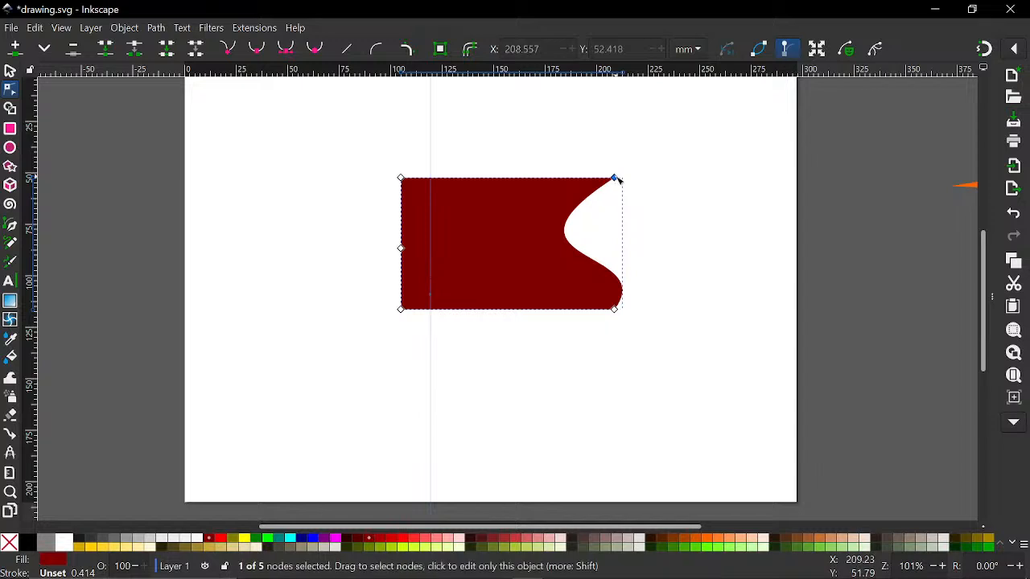
left_click(617, 178)
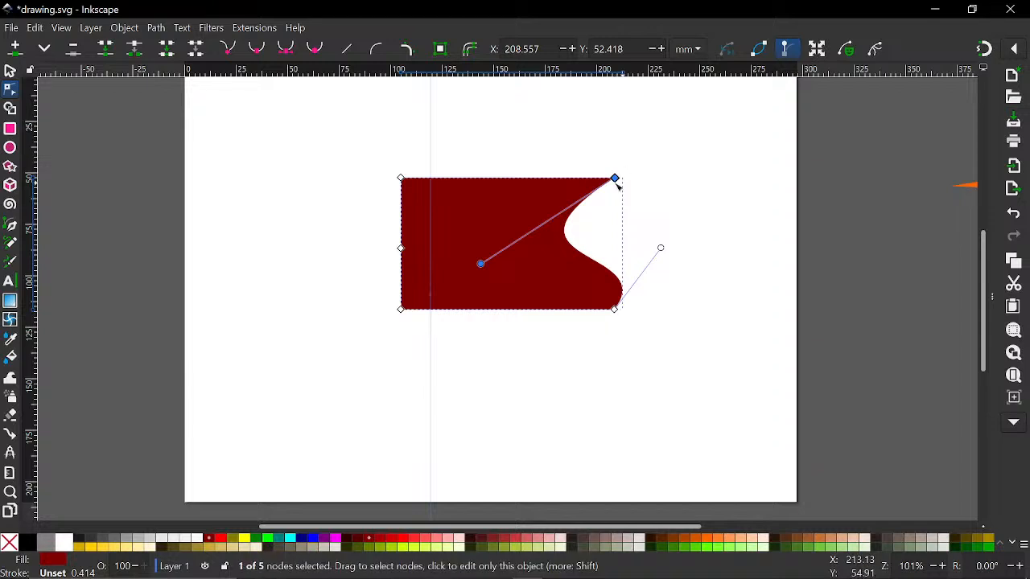
left_click(615, 309, "shift")
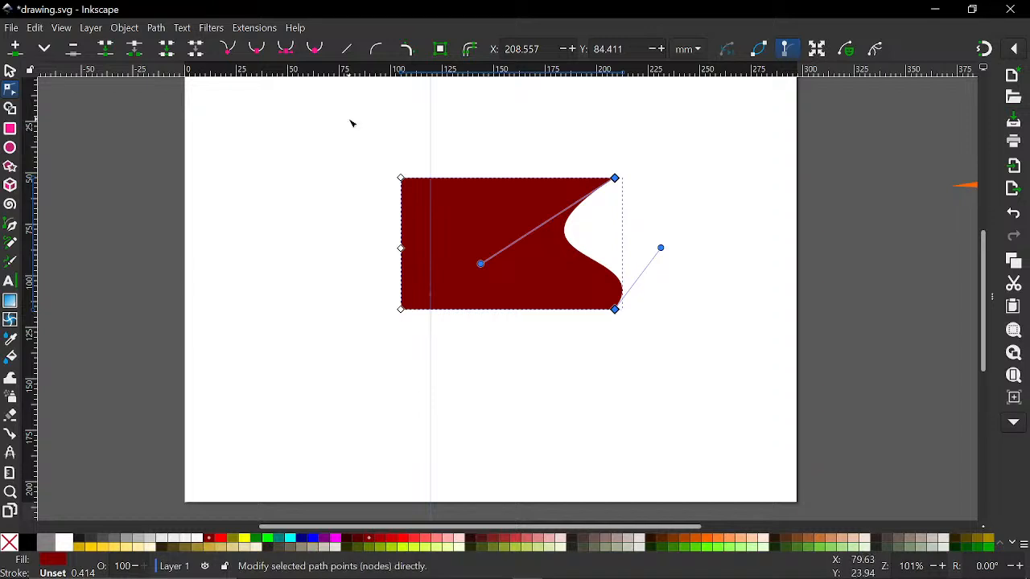
left_click(348, 51)
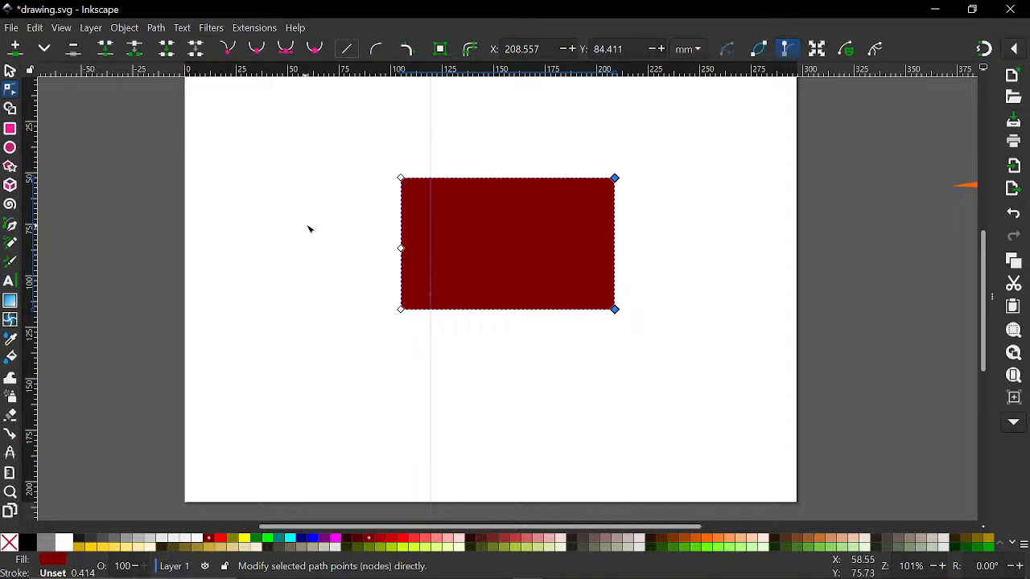
Give the rectangle path a black stroke and remove its fill.
key("s")
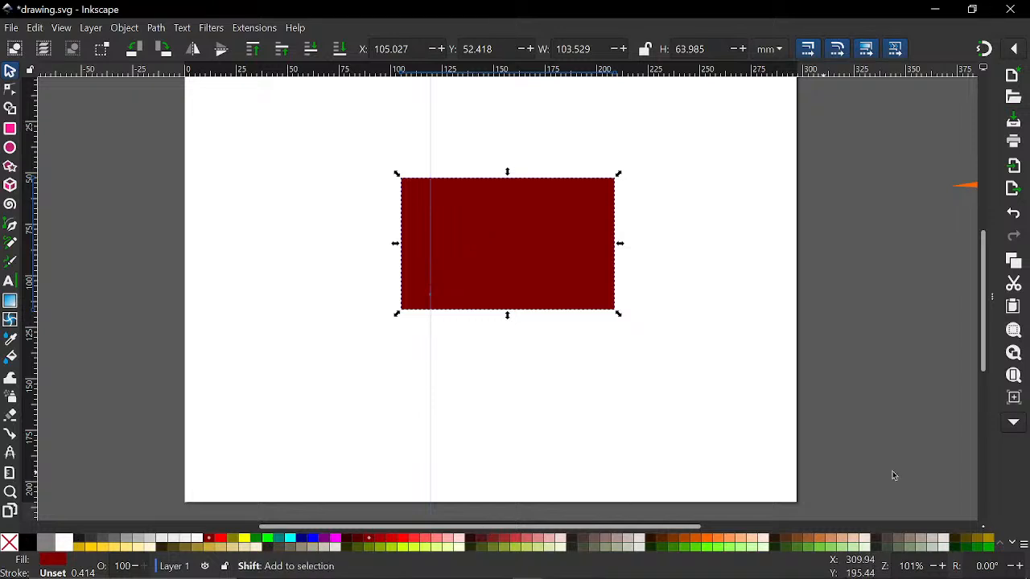
left_click(26, 543, "shift")
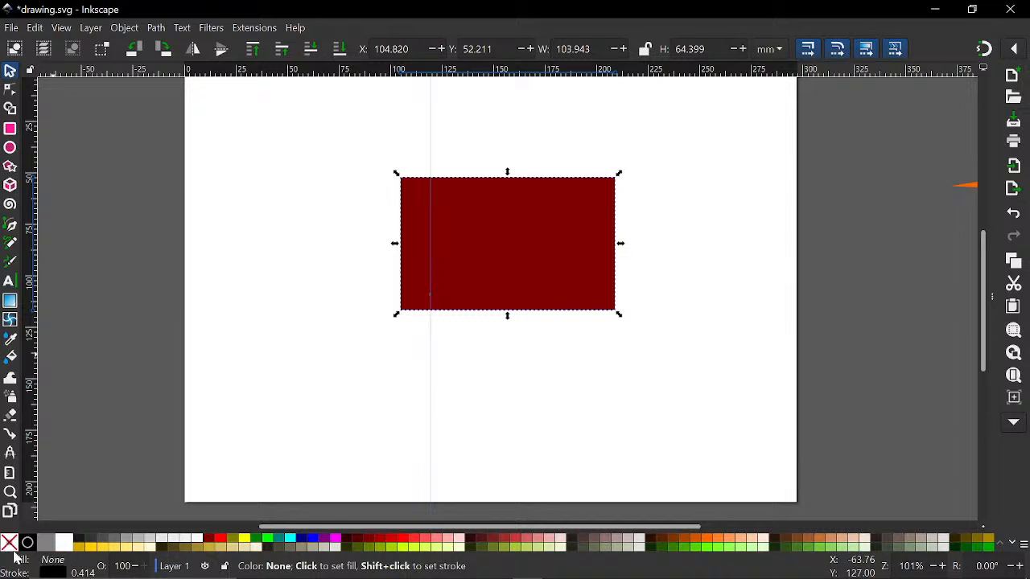
left_click(10, 543)
left_click(341, 278)
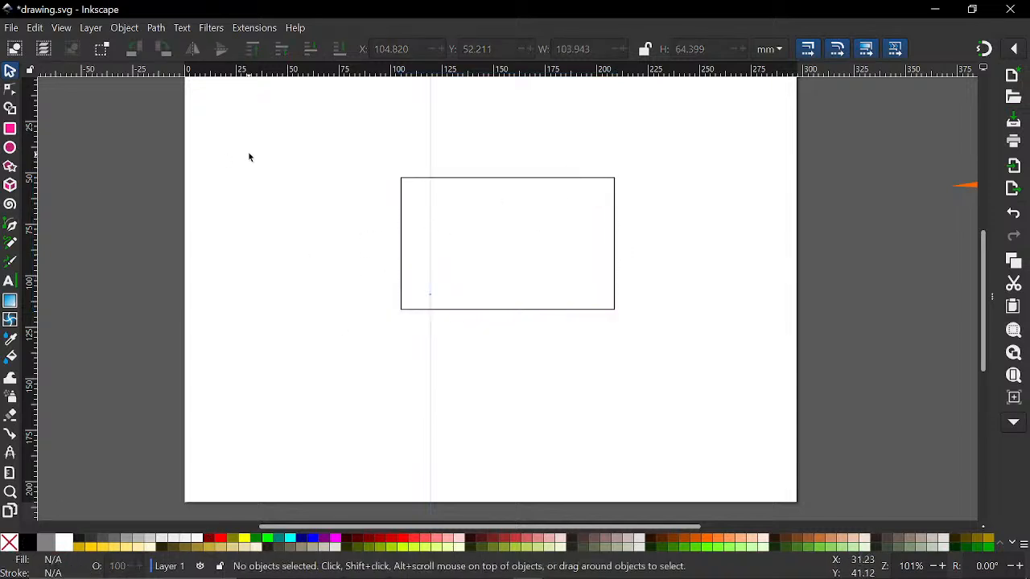
Set the stroke width of the rectangle outline to 1.514 mm.
left_click(401, 190)
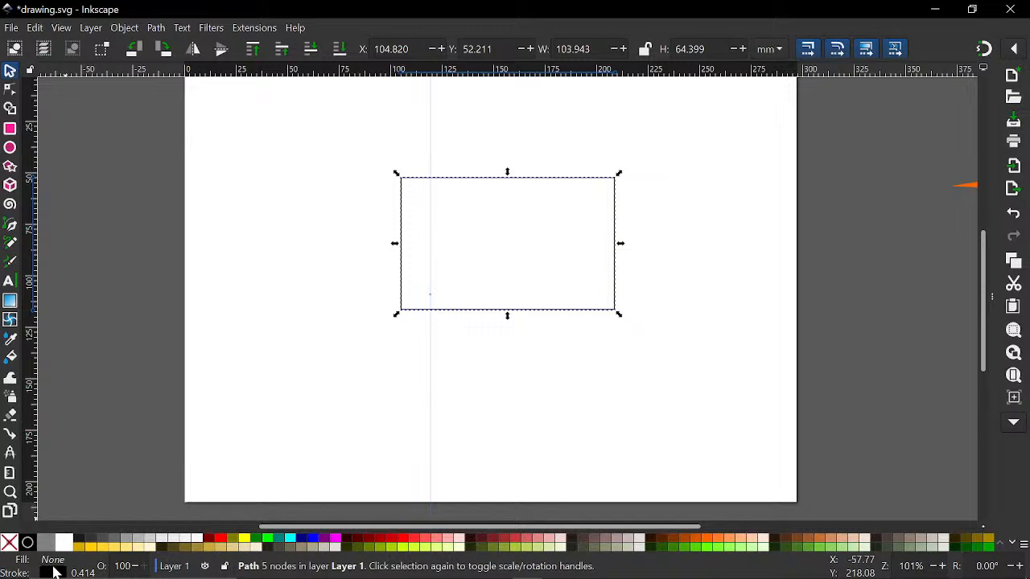
left_click(54, 573)
left_click(858, 94)
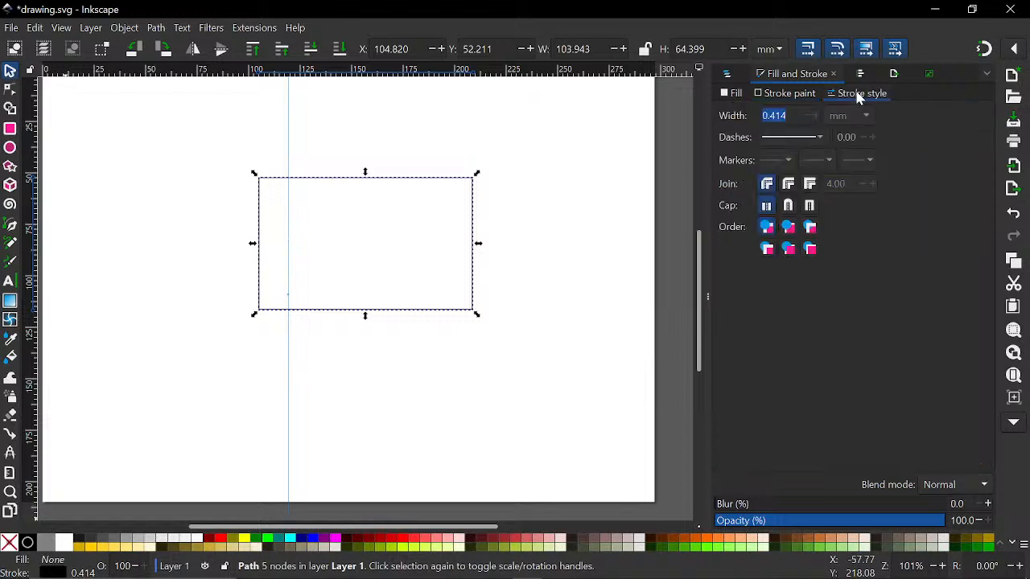
left_click(816, 117)
left_click(817, 116)
left_click(817, 117)
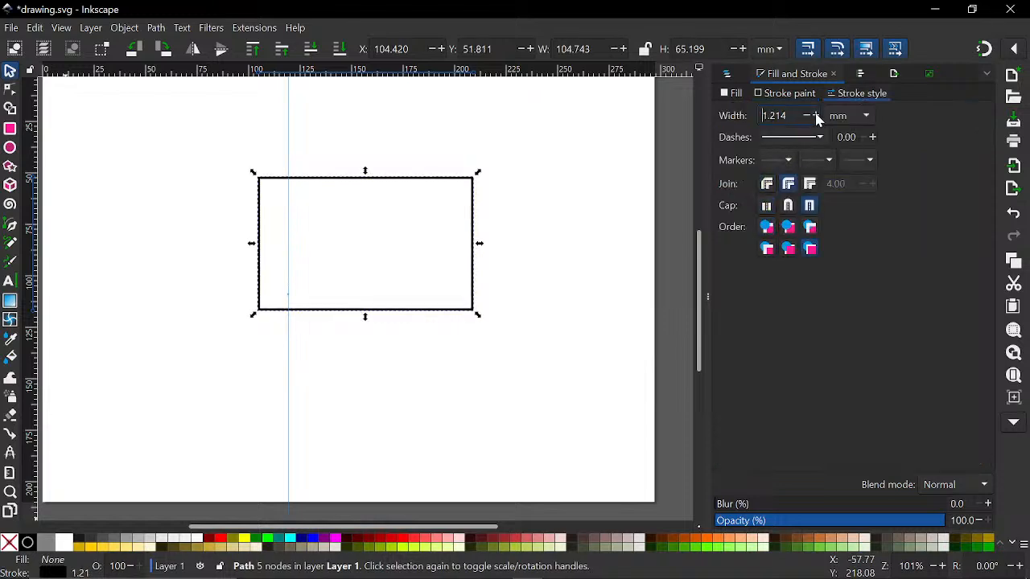
left_click(817, 116)
left_click(816, 116)
left_click(816, 116)
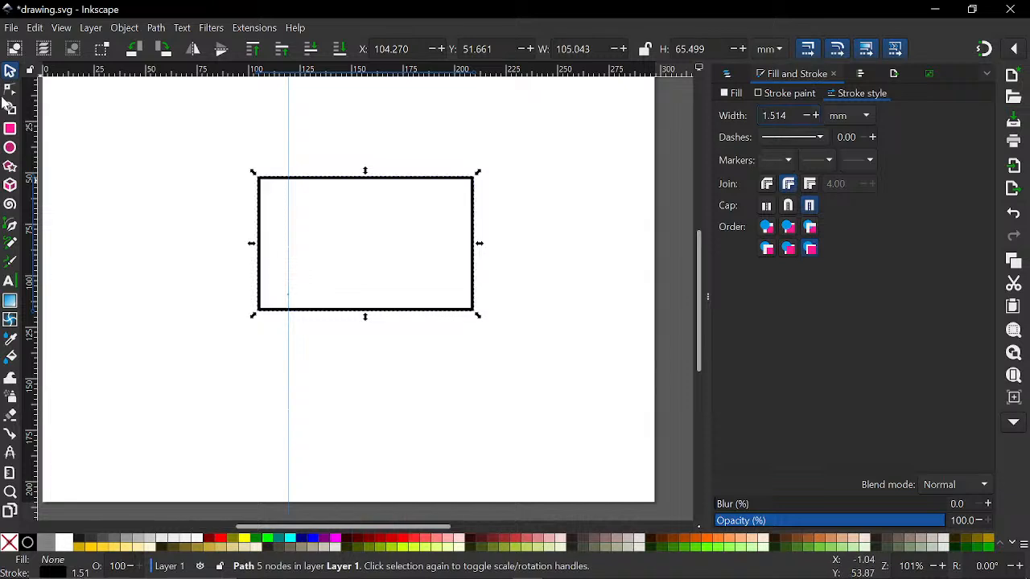
Break the path at its upper-left corner node and move the two ends to about X 117.5, Y 31.3 and X 81.1, Y 64.6 mm.
left_click(10, 91)
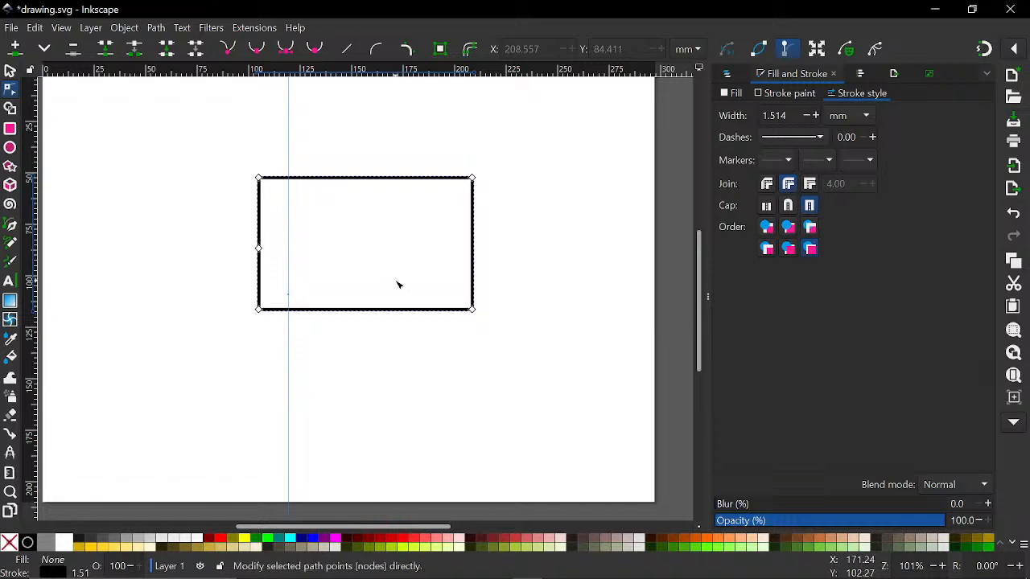
left_click(258, 177)
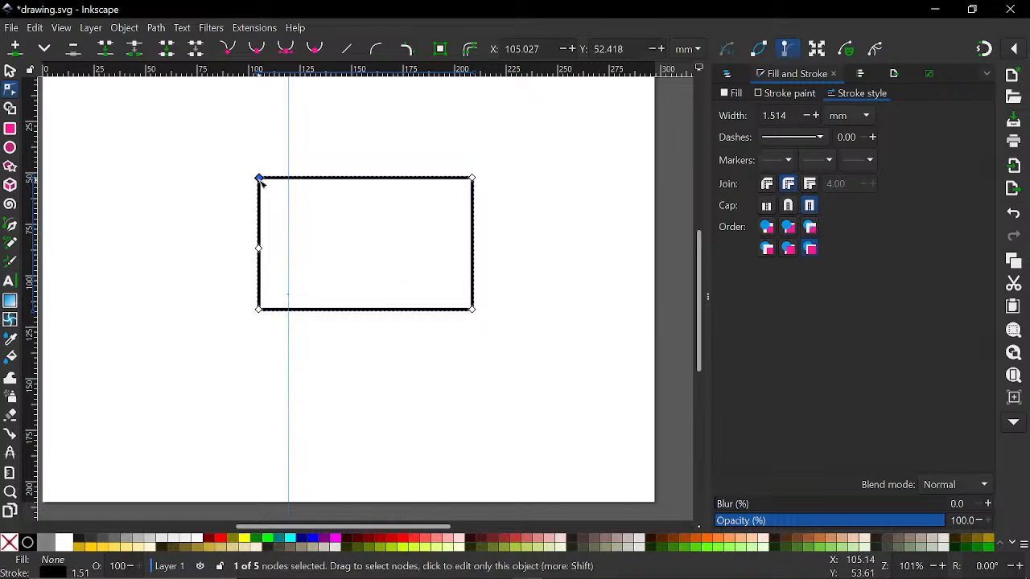
left_click(135, 53)
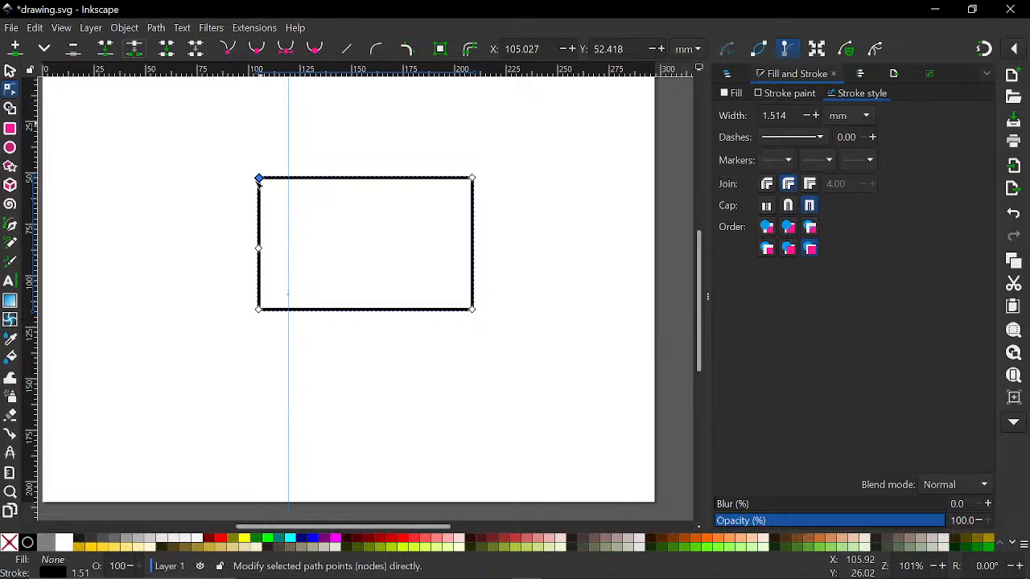
left_click_drag(259, 178, 284, 135)
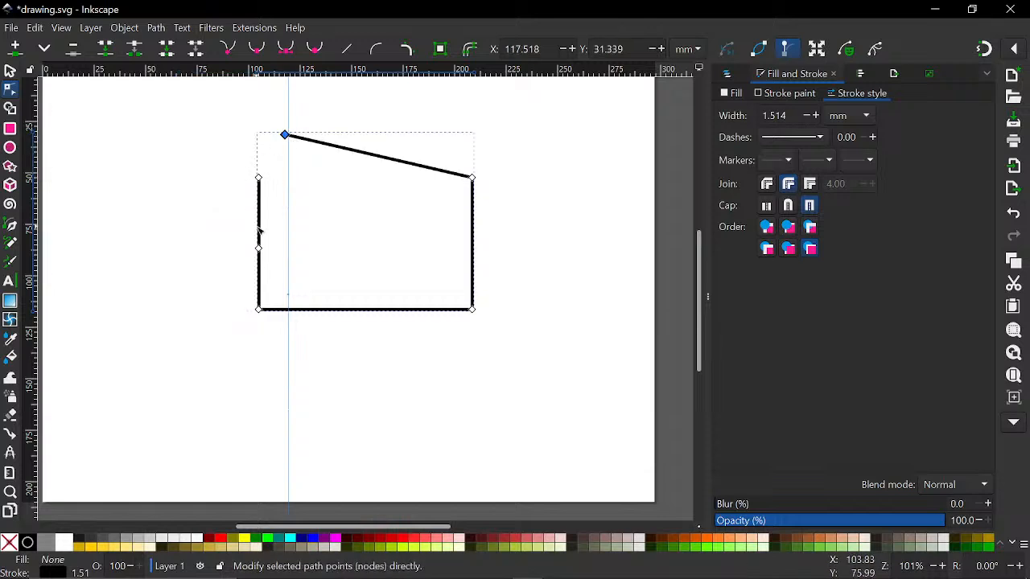
left_click_drag(259, 177, 209, 204)
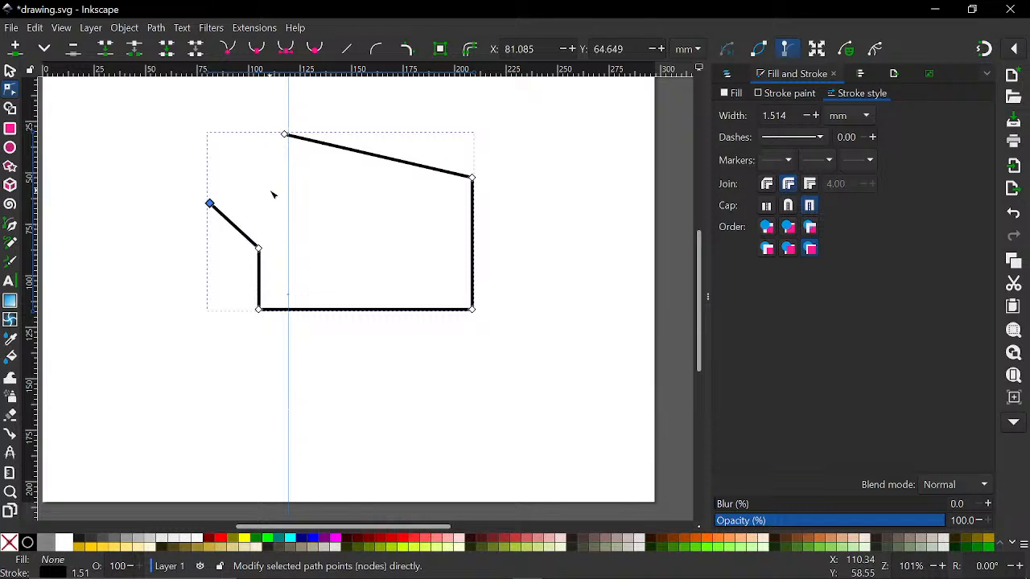
Join the path's two open end nodes into one corner and bow the top edge slightly.
left_click(286, 136)
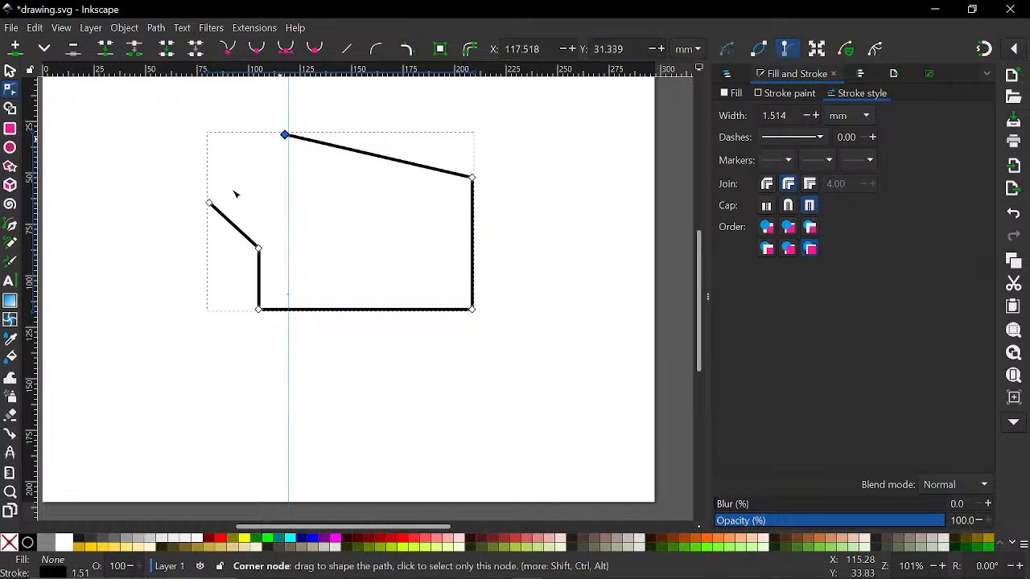
left_click(210, 204, "shift")
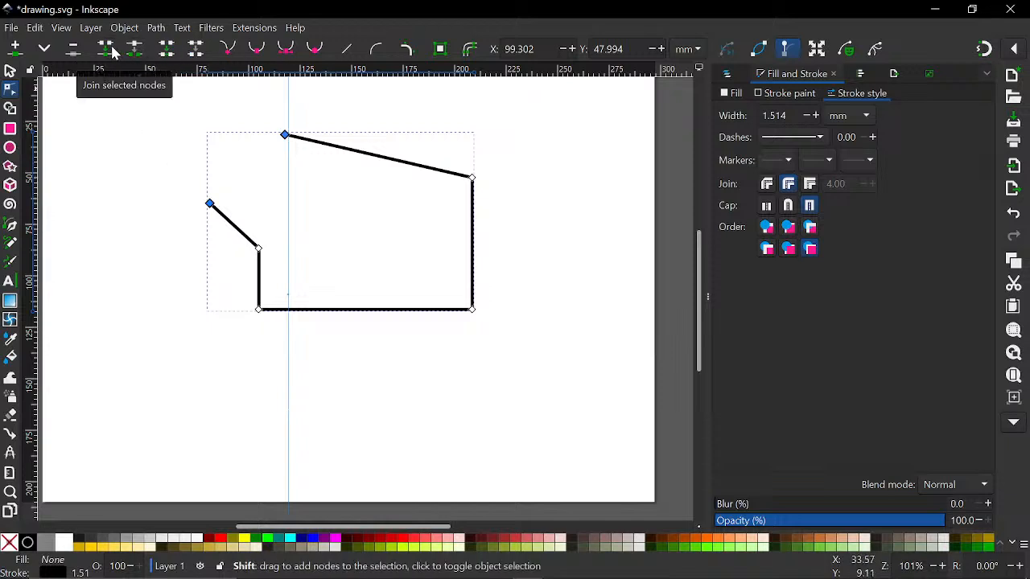
left_click(113, 52)
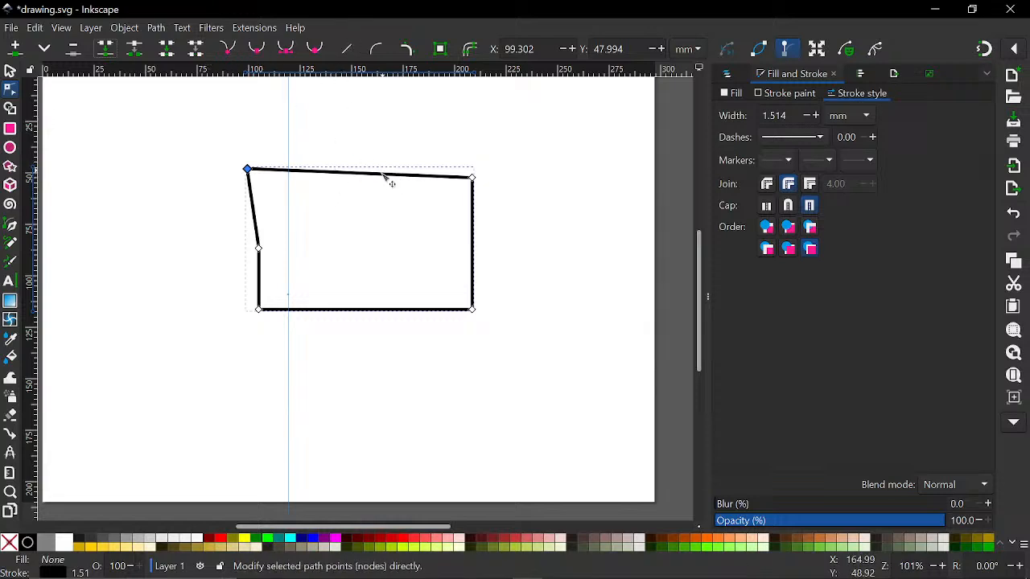
mouse_move(377, 174)
left_mouse_down()
mouse_move(384, 120)
mouse_move(381, 214)
mouse_move(361, 172)
left_mouse_up()
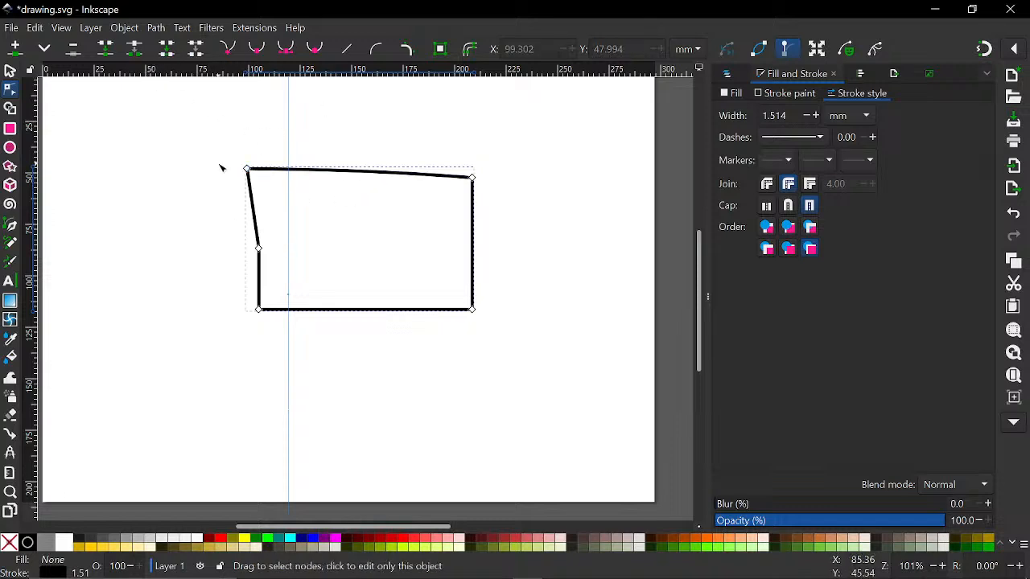
Select the three nodes along the left side and convert the segments between them to curves.
left_click(247, 171)
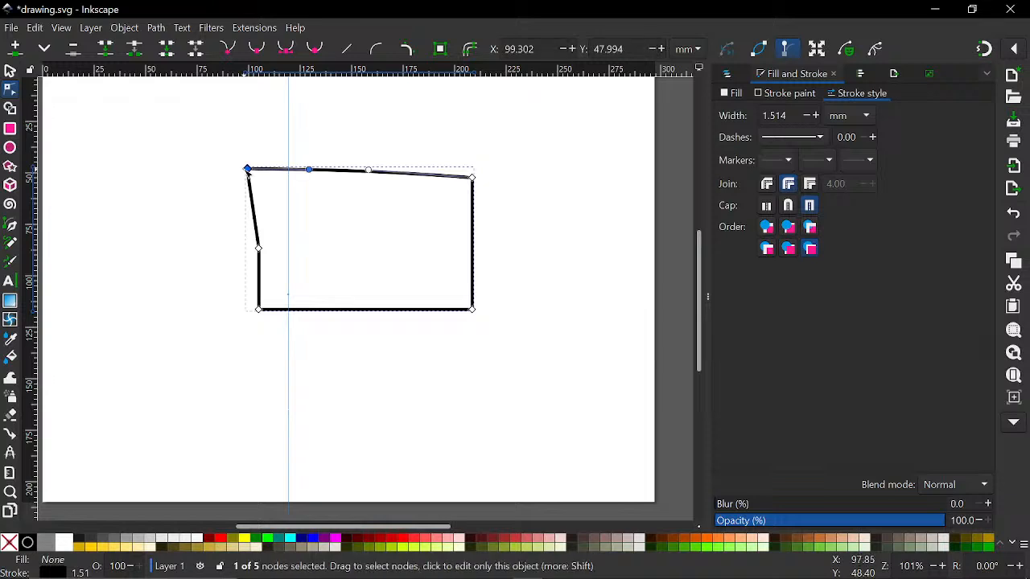
left_click(258, 249, "shift")
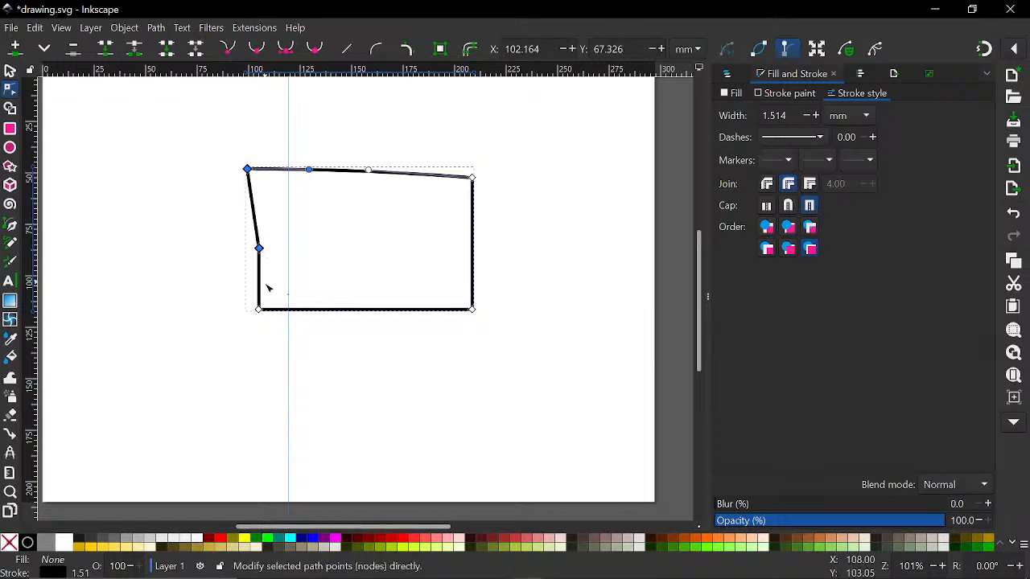
left_click(259, 309, "shift")
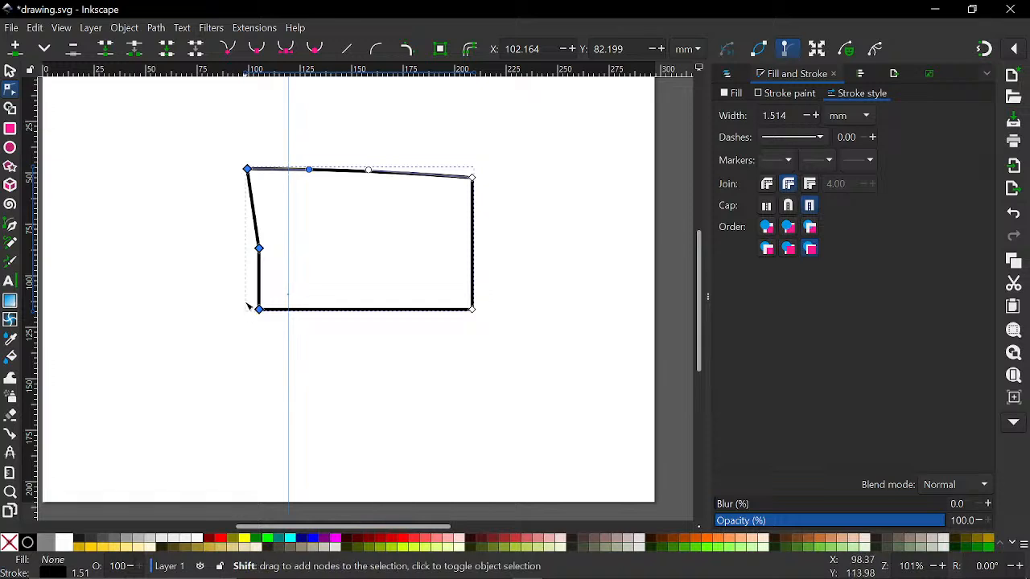
left_click(375, 50)
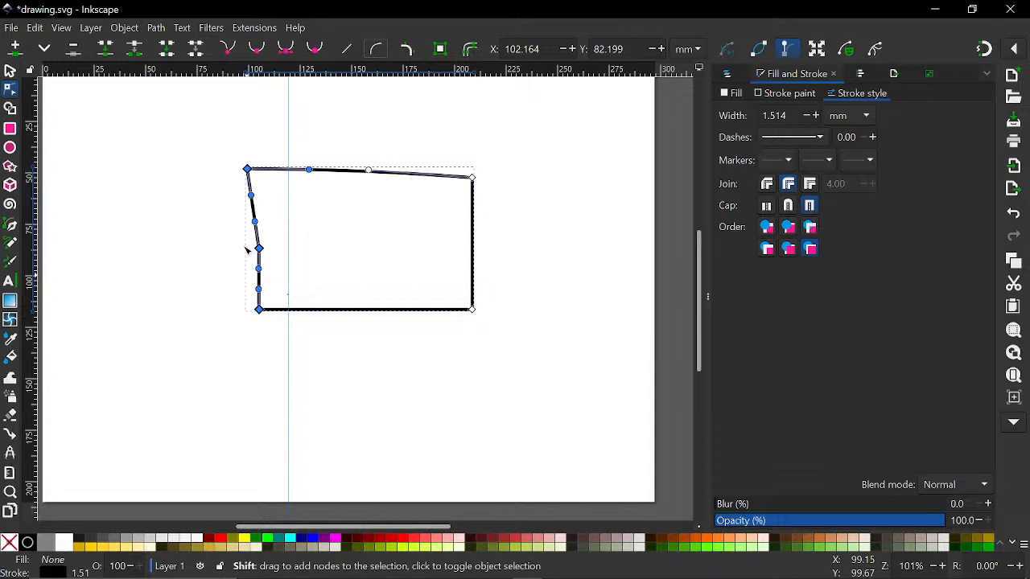
Bend the left side's upper segment into an S-curve by pulling its upper handle outward and its lower handle inward.
scroll(246, 251, "up", 3, "ctrl")
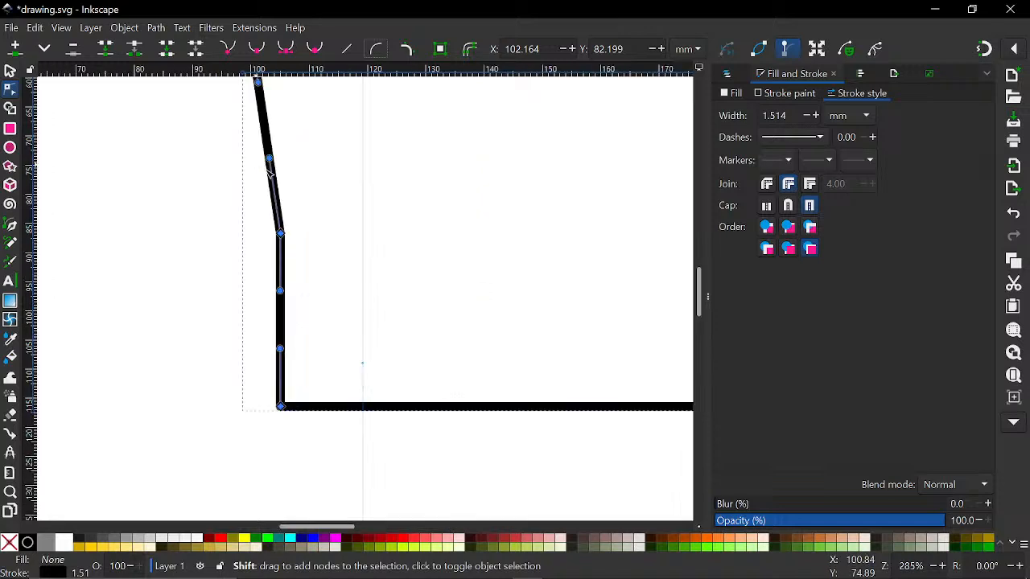
scroll(261, 217, "up", 2)
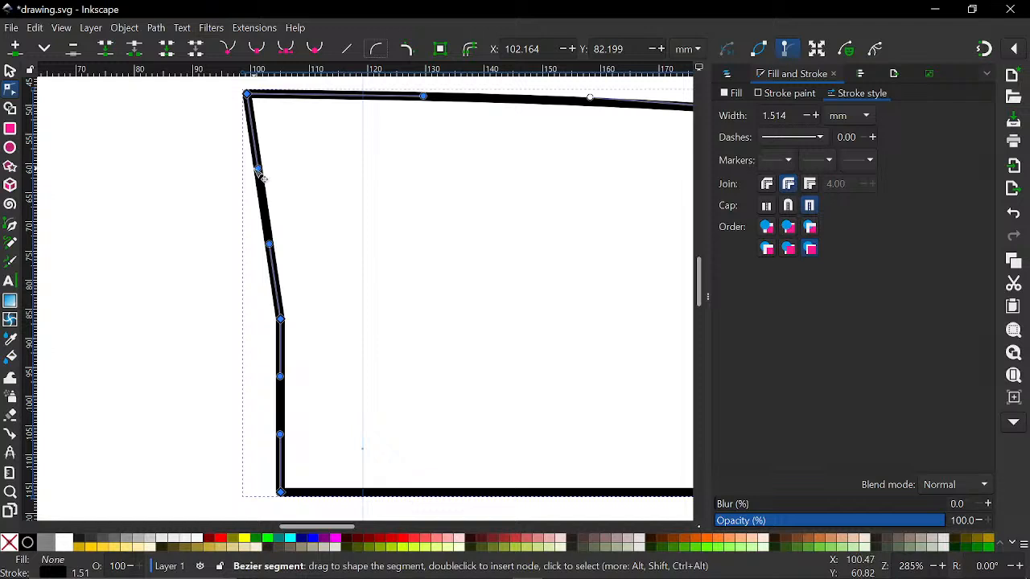
left_click_drag(258, 171, 169, 149)
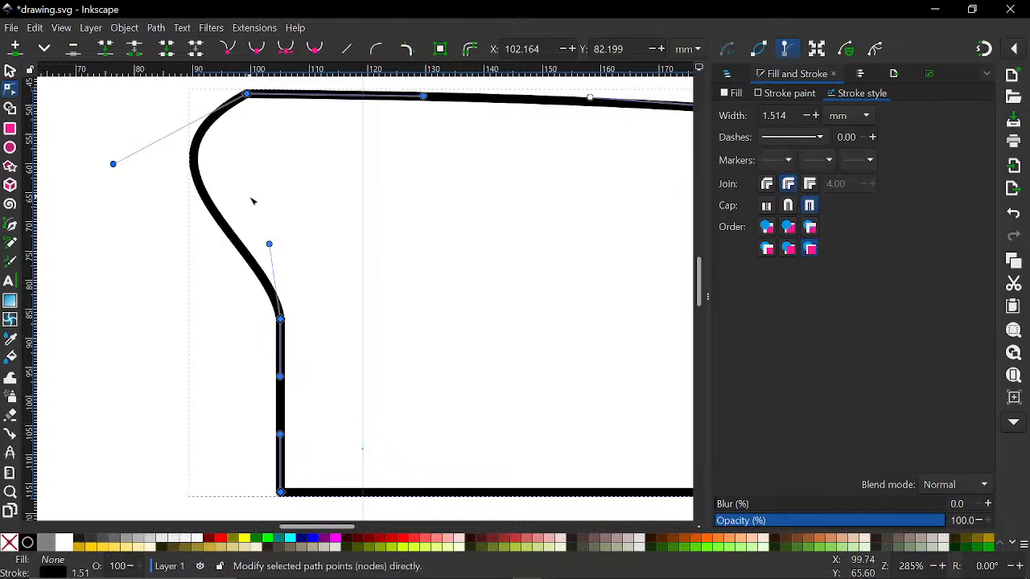
key("ctrl+z")
left_click_drag(271, 244, 316, 234)
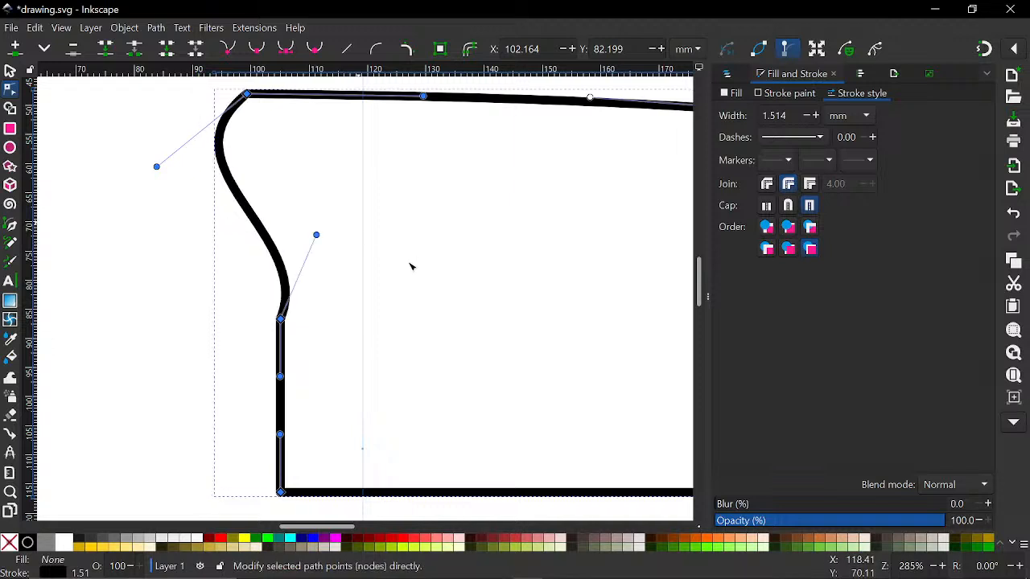
key("5")
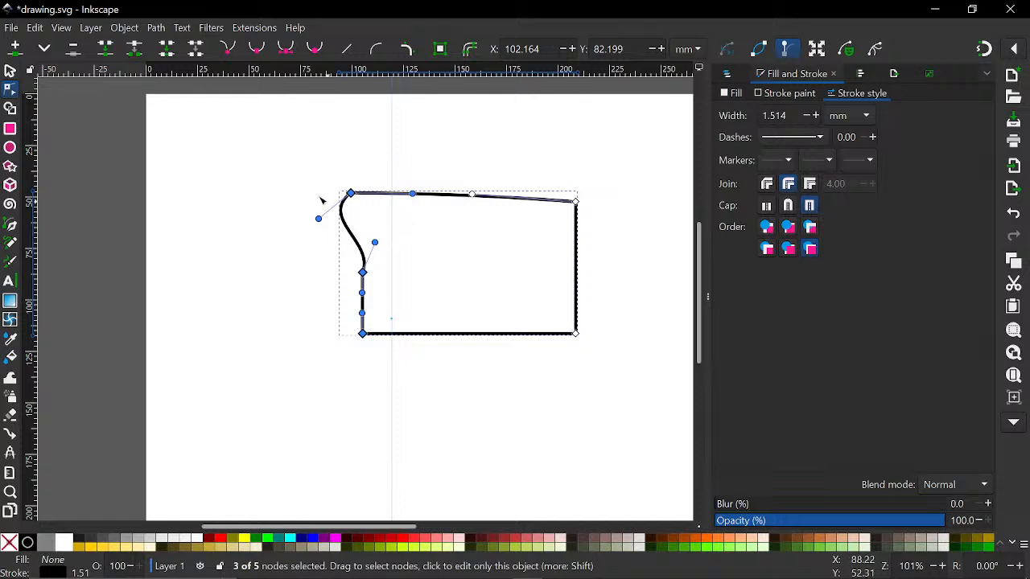
Convert the segments between the three left-side nodes to straight lines and delete that side's middle node.
left_click_drag(279, 161, 389, 372)
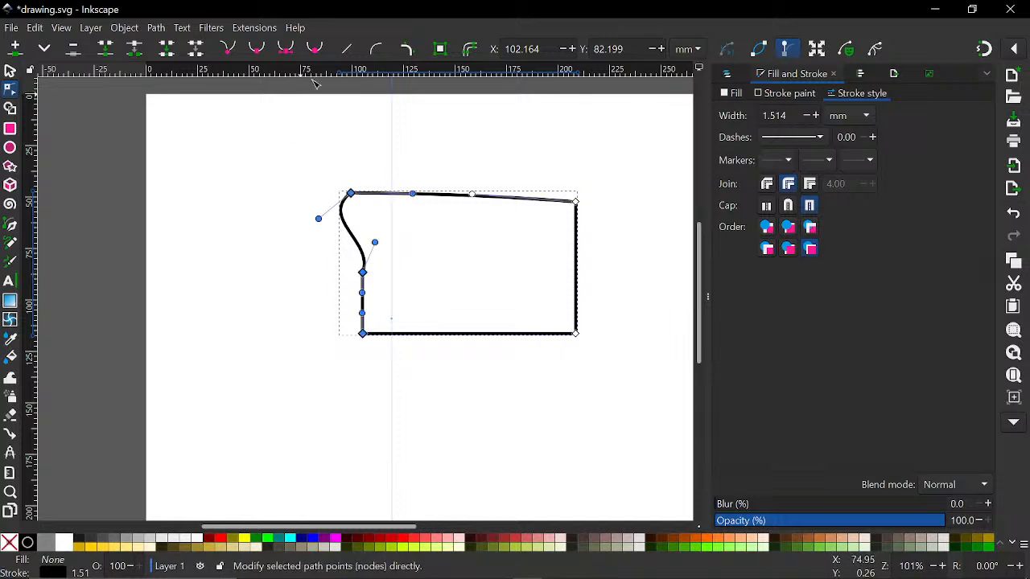
left_click(348, 53)
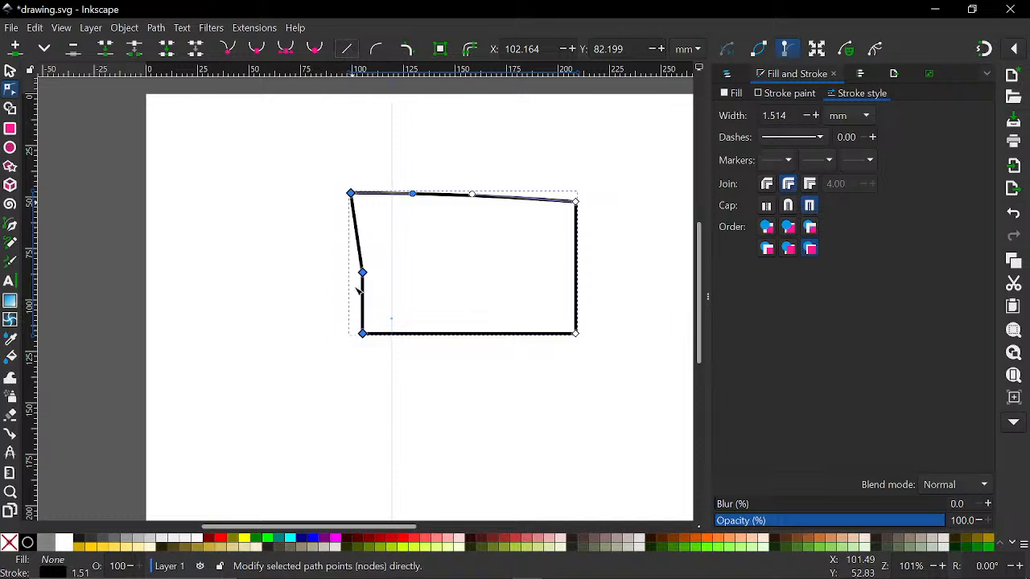
left_click(199, 251)
left_click(362, 272)
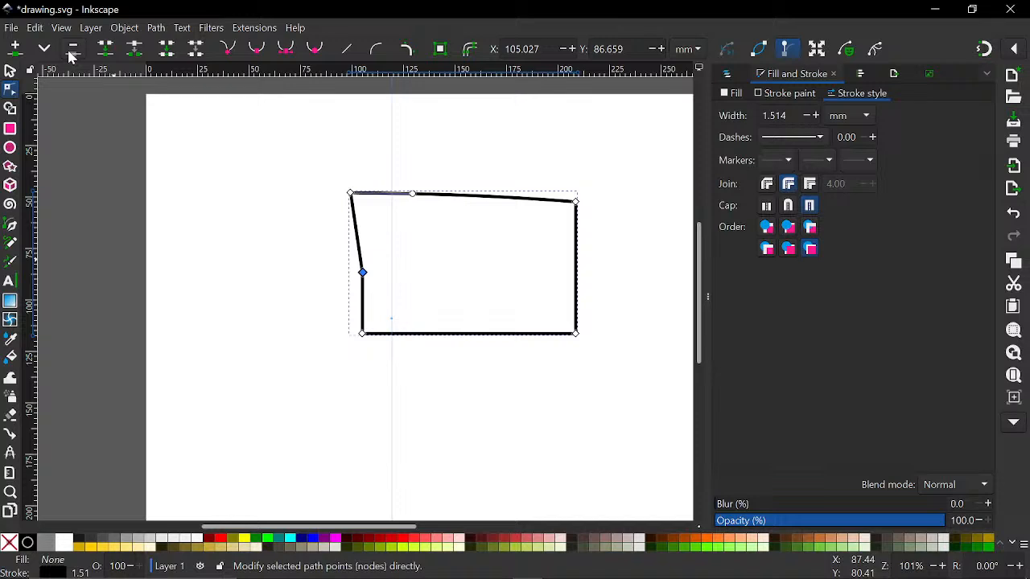
key("Delete")
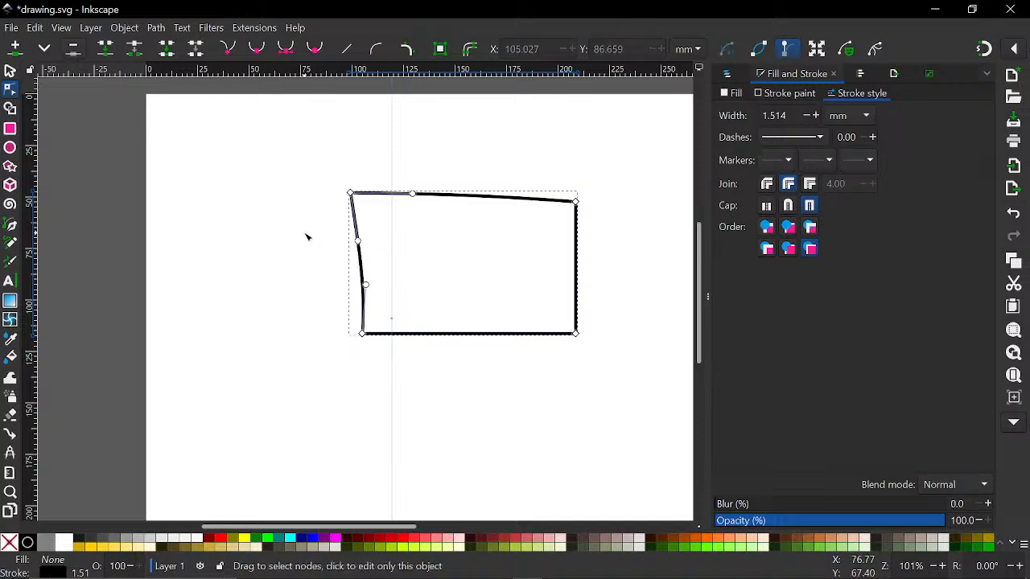
Move the edited four-node path off the page, past its upper-left corner.
scroll(310, 216, "down", 4)
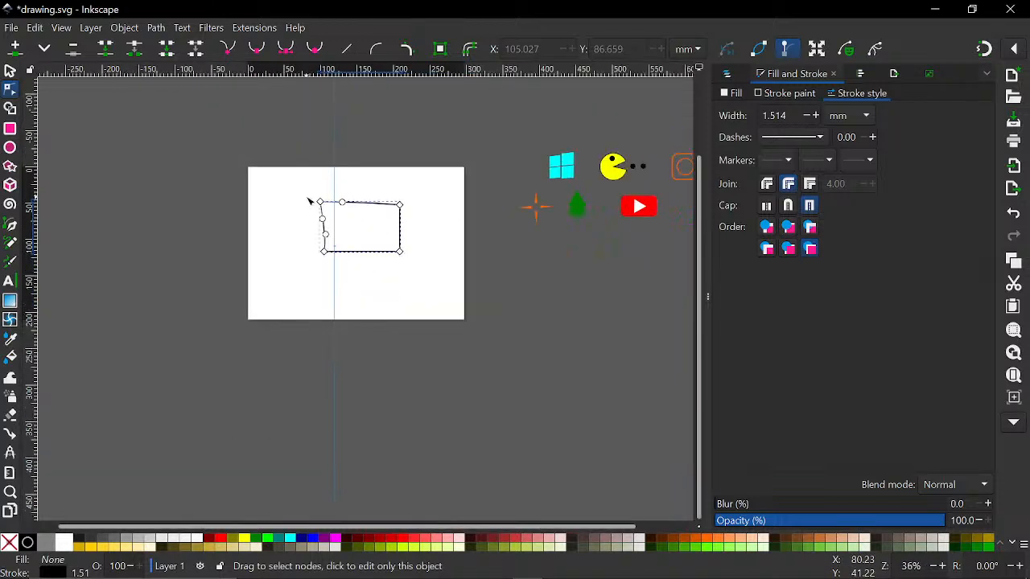
scroll(308, 205, "up", 3)
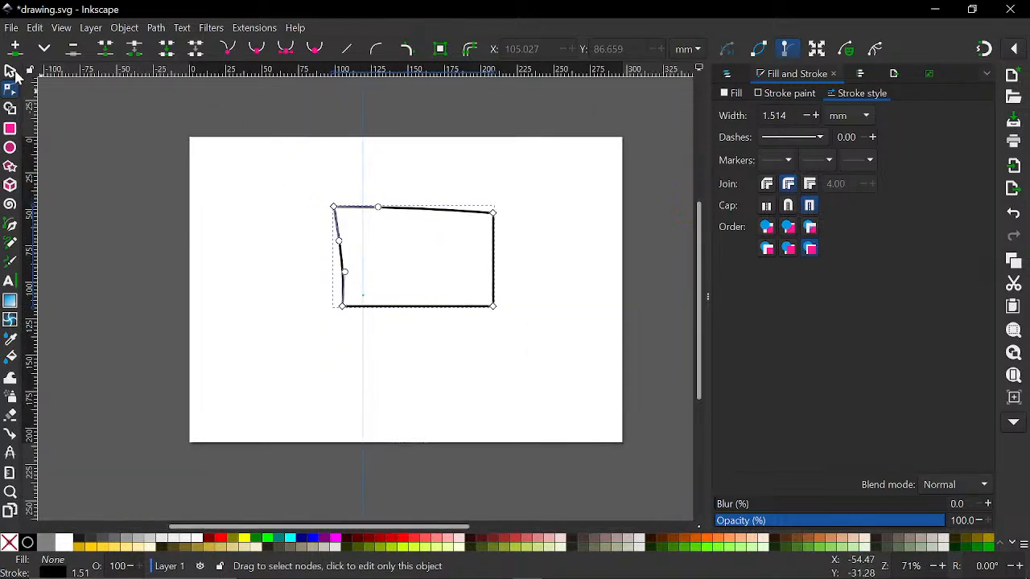
left_click(9, 73)
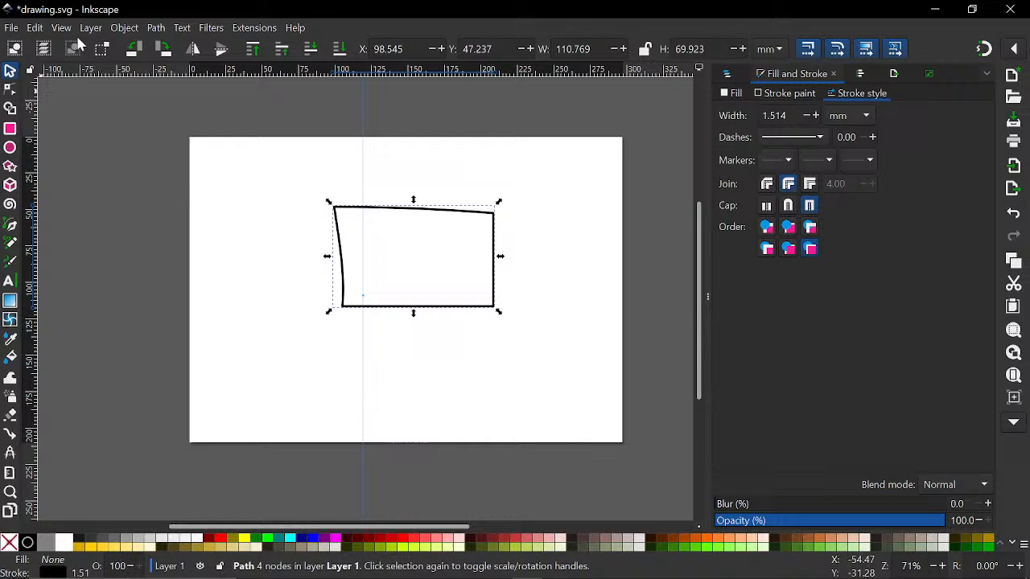
left_click(155, 28)
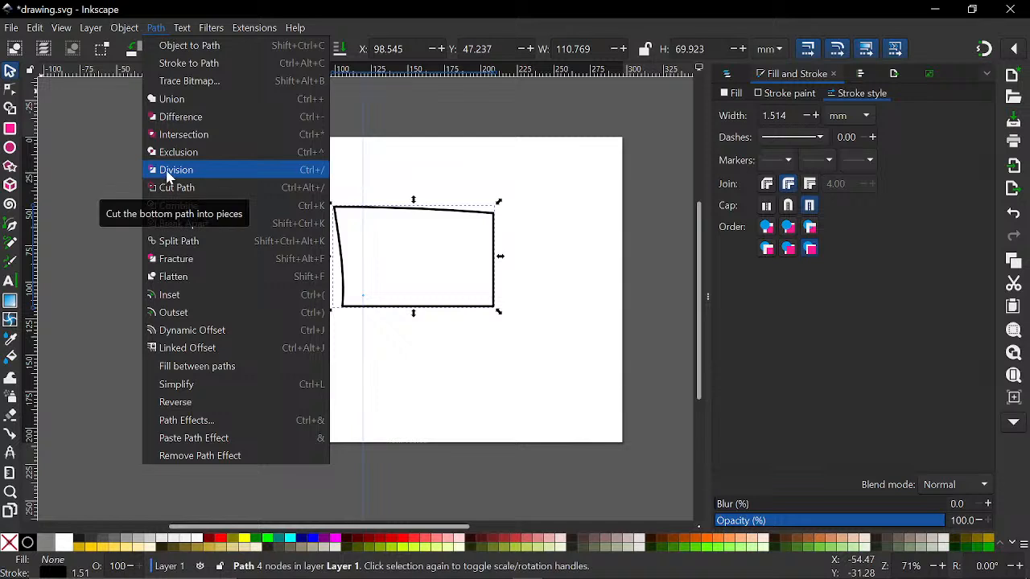
left_click(431, 134)
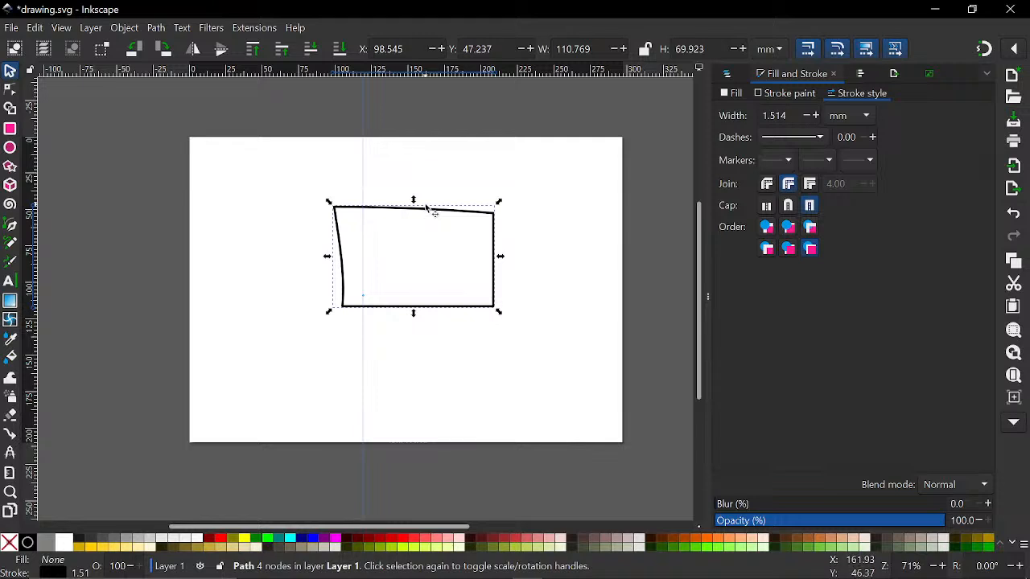
left_click_drag(259, 187, 157, 132)
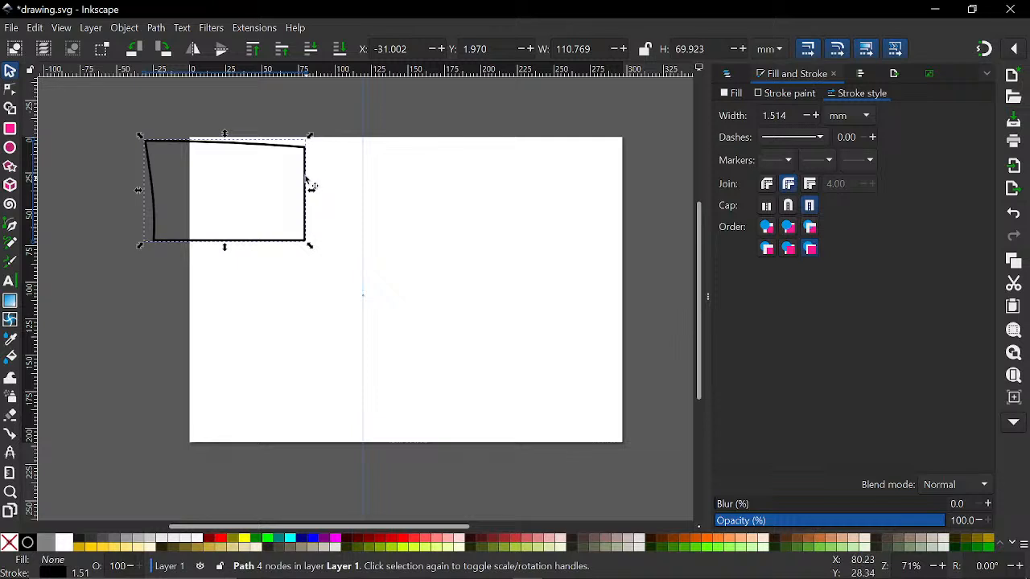
left_click_drag(258, 155, 8, 167)
Draw a light-red three-cornered polygon about 82 mm wide and 71 mm high near the top of the page.
left_click(10, 168)
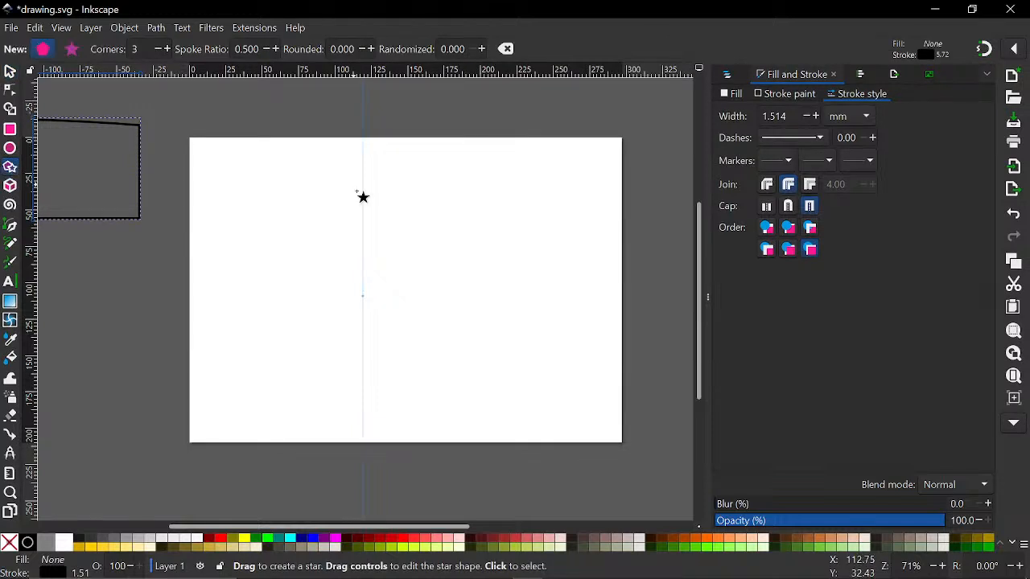
left_click_drag(357, 193, 416, 226)
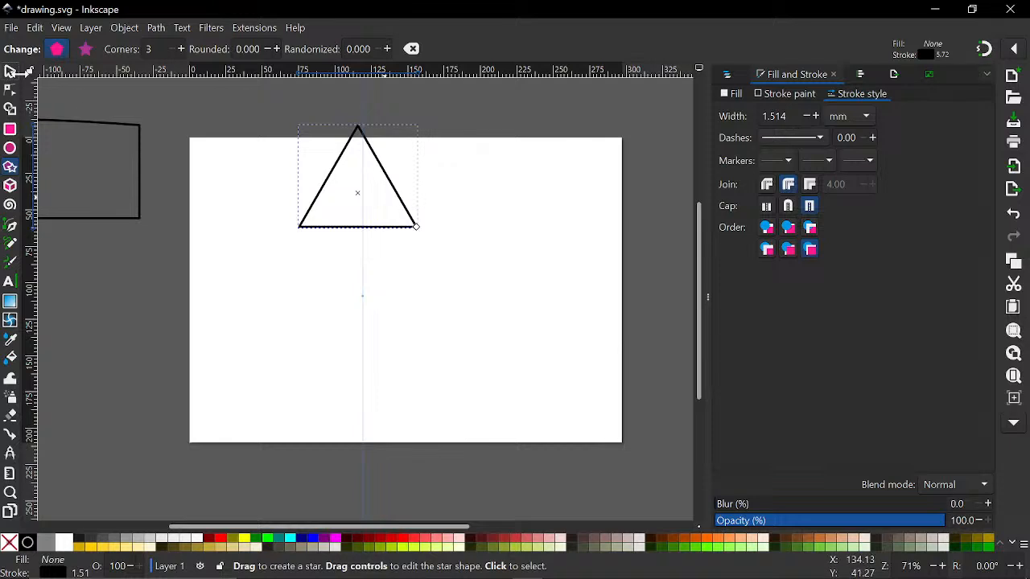
left_click(9, 71)
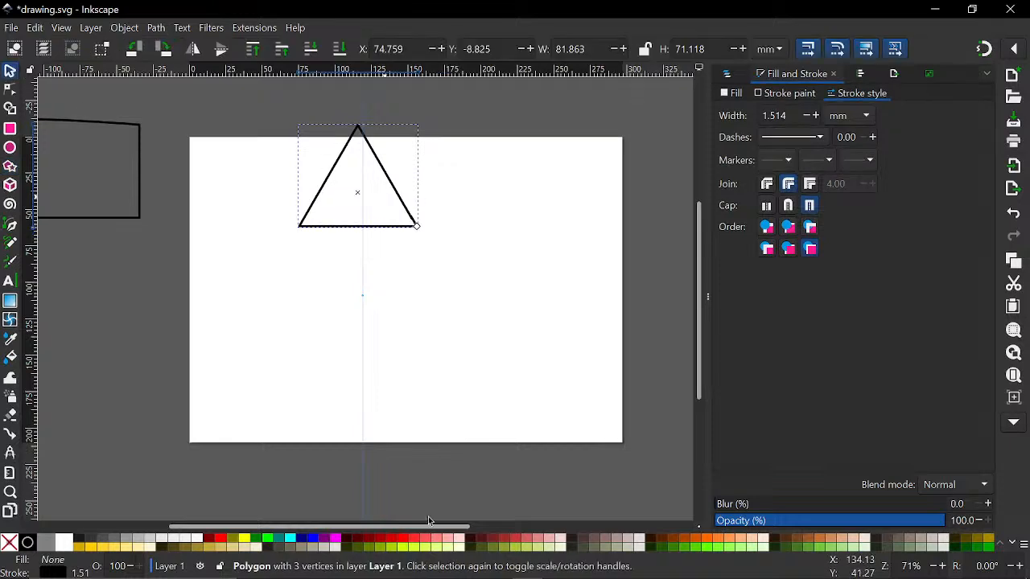
left_click_drag(429, 537, 420, 242)
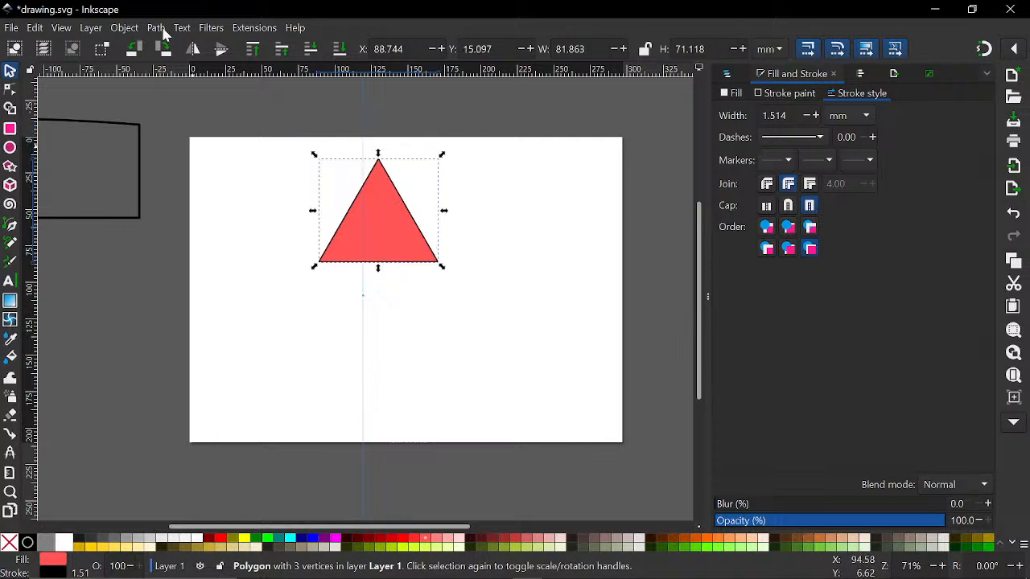
Duplicate the red triangle and move the copy about 31 mm down so it overlaps the original.
left_click(159, 28)
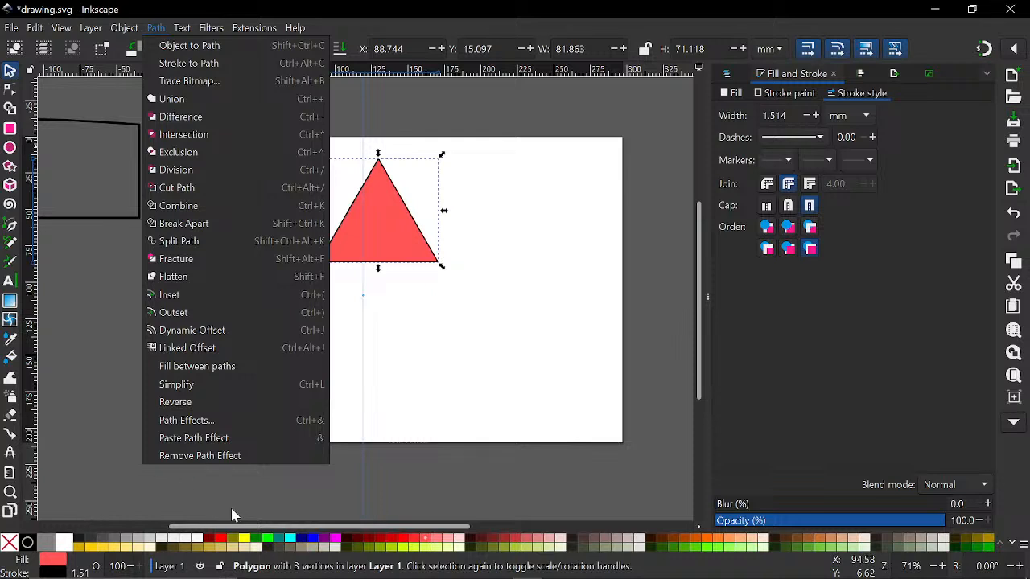
left_click(411, 327)
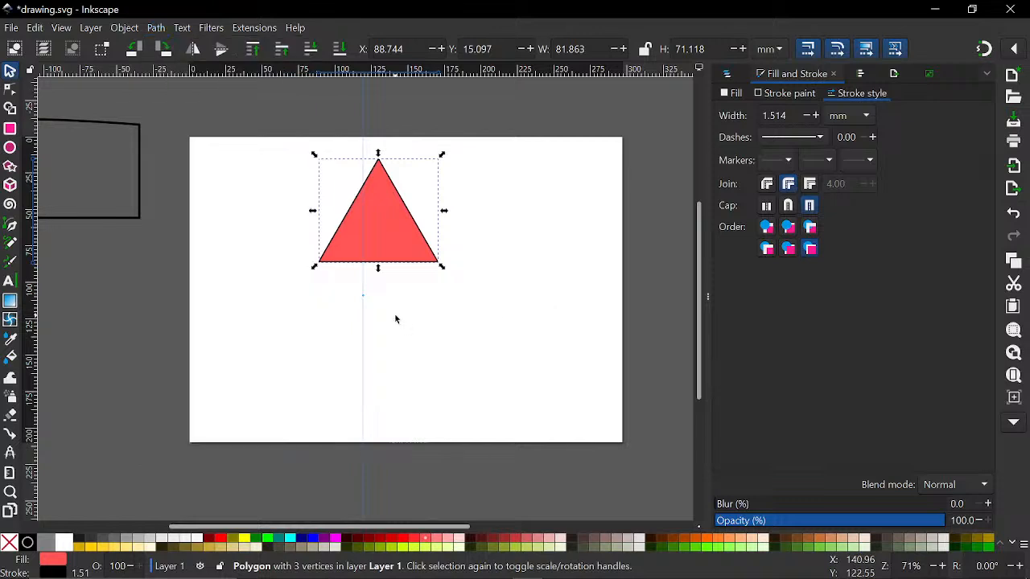
key("ctrl")
left_click_drag(371, 229, 372, 276)
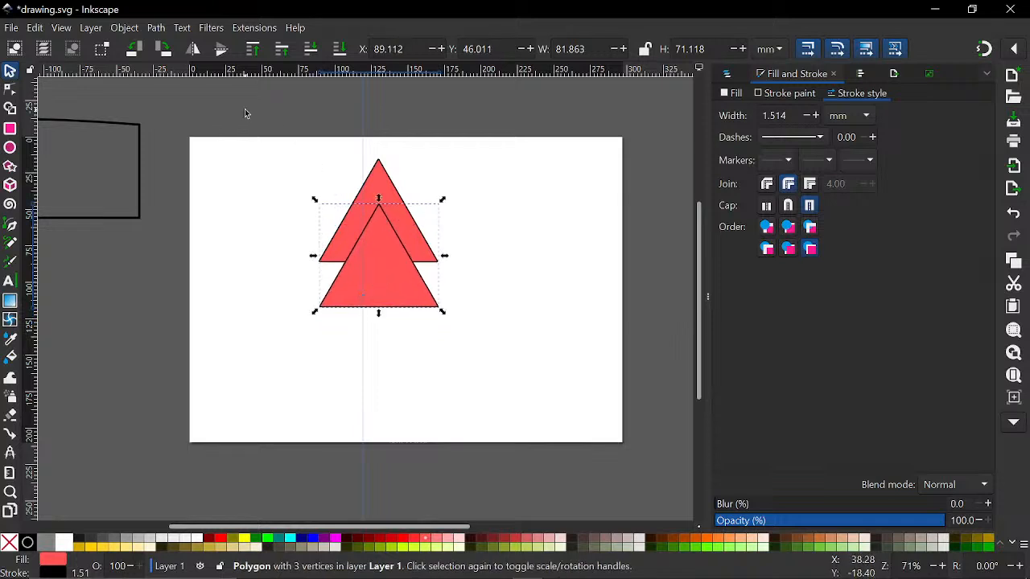
Group the two triangles and move the group to about X 102.4, Y 47.9 mm.
left_click_drag(245, 112, 473, 407)
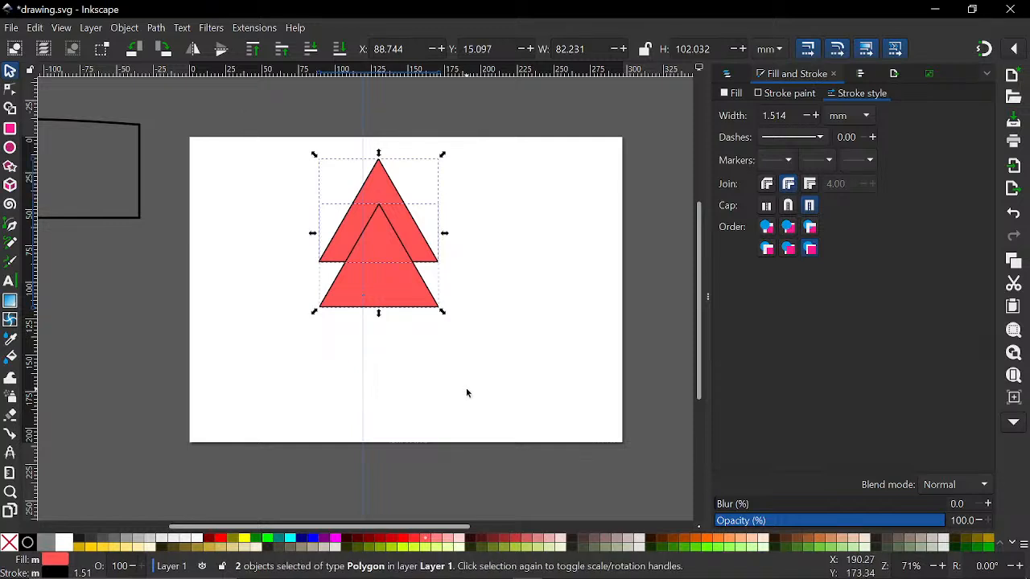
key("ctrl+g")
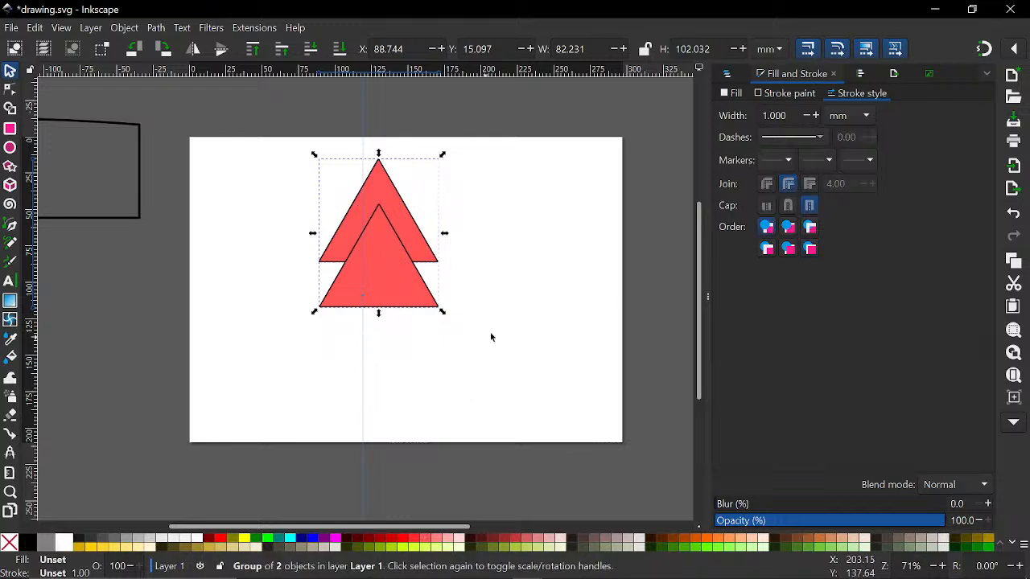
left_click_drag(406, 288, 402, 354)
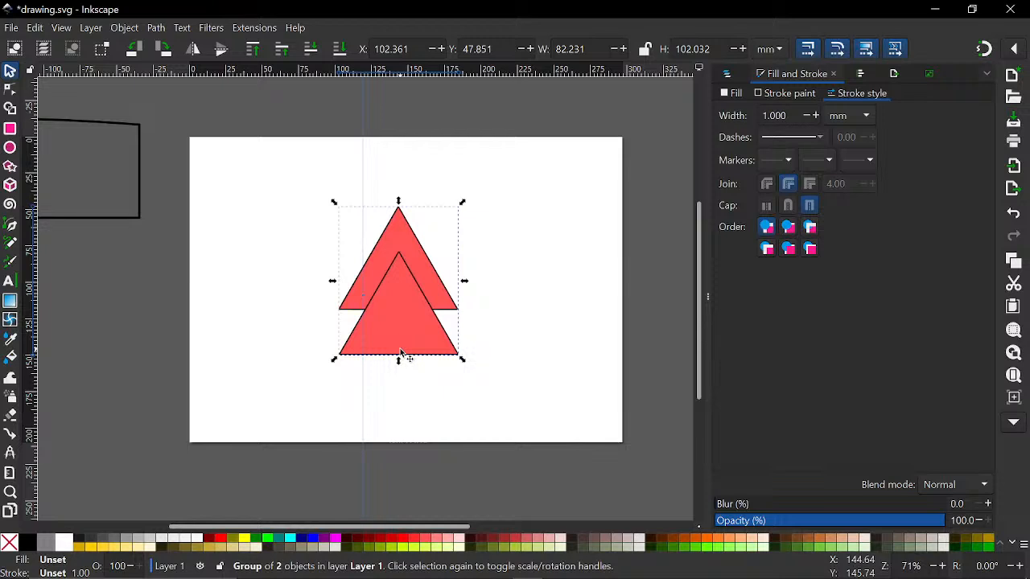
Try removing the triangle group's stroke and its fill in turn, undoing each change.
left_click(10, 544, "shift")
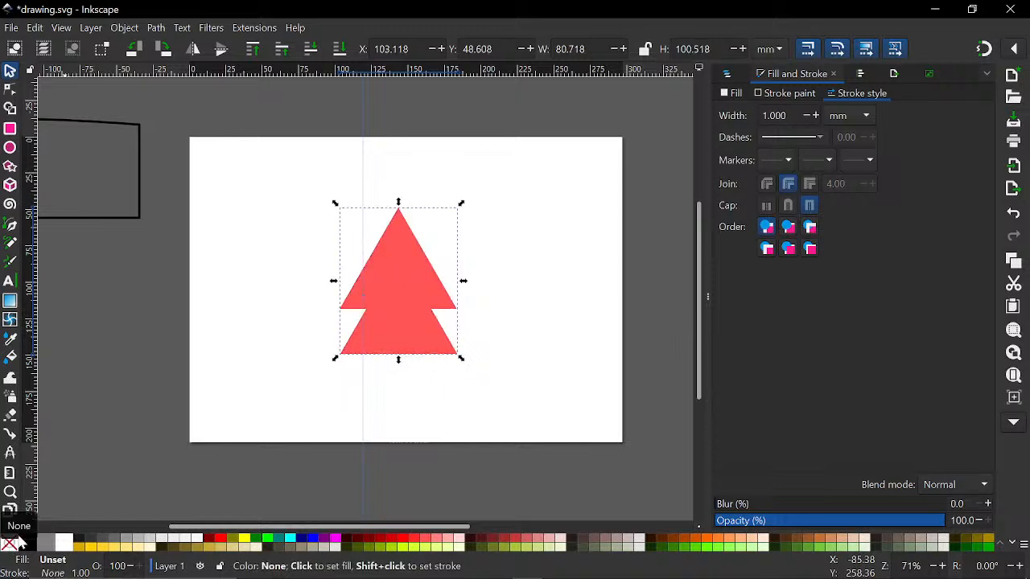
key("ctrl+z")
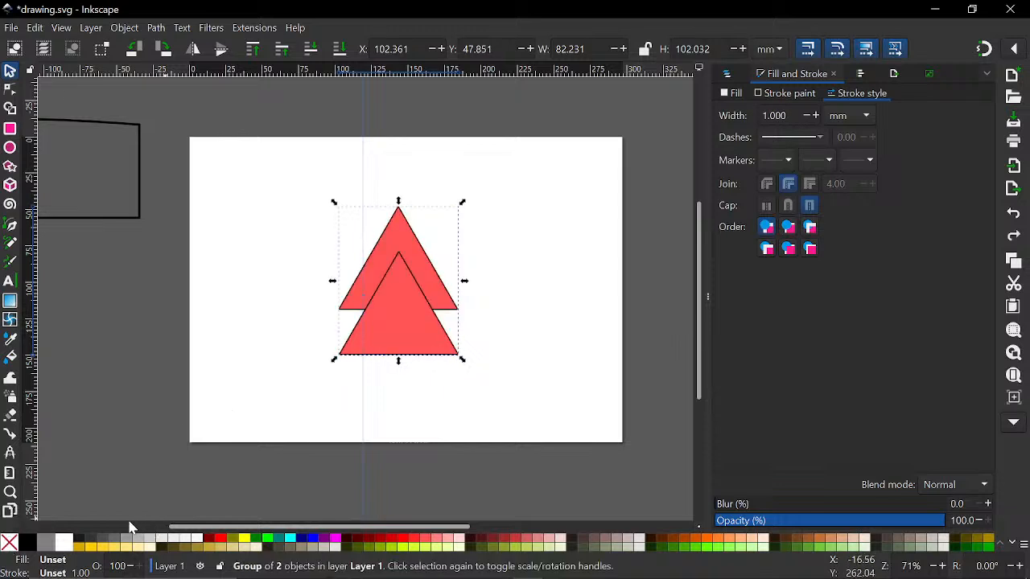
left_click(10, 543)
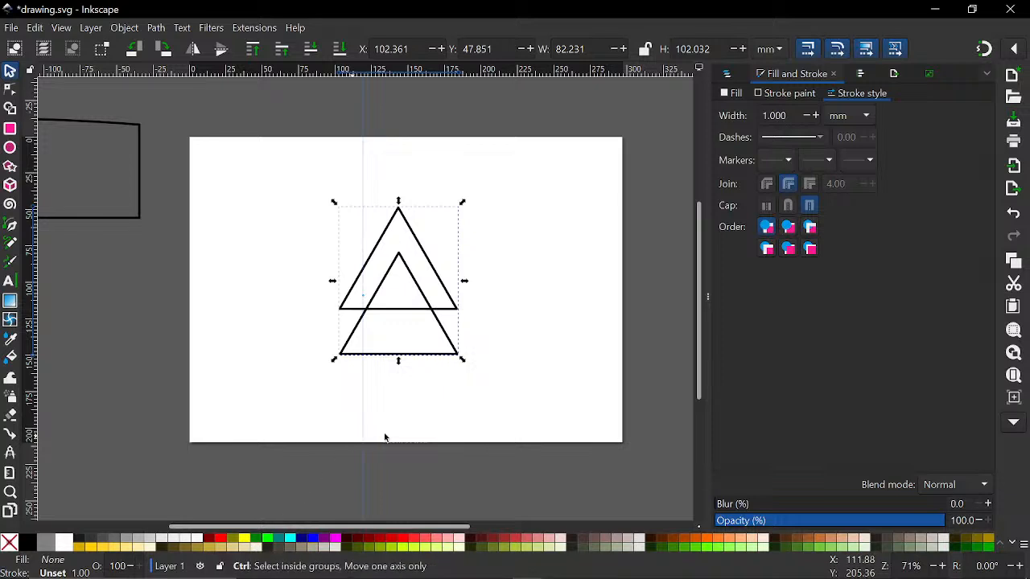
key("ctrl+z")
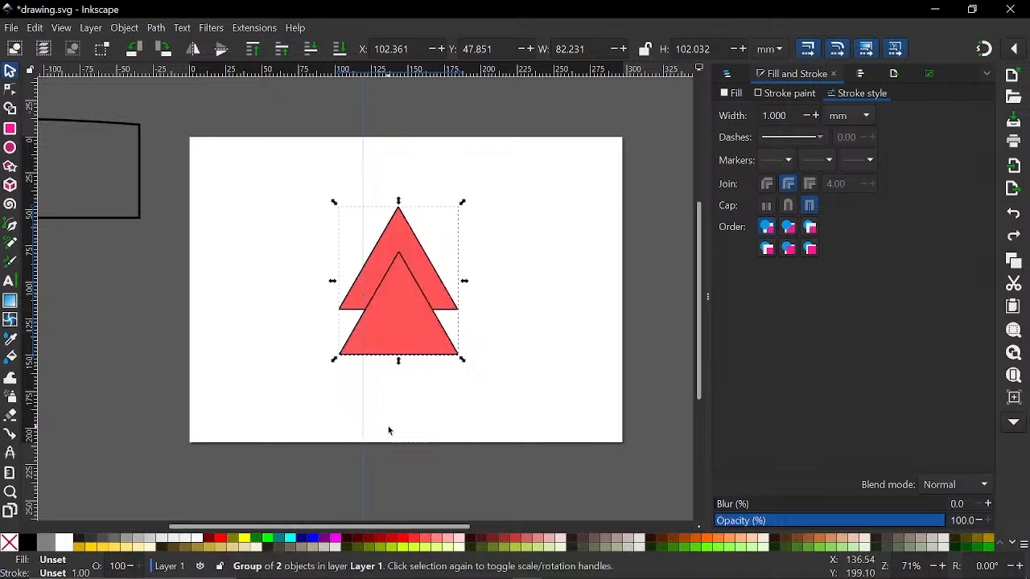
Try moving the triangle group to about X 114.9, Y 20.2 mm and undo the move.
left_click(307, 244)
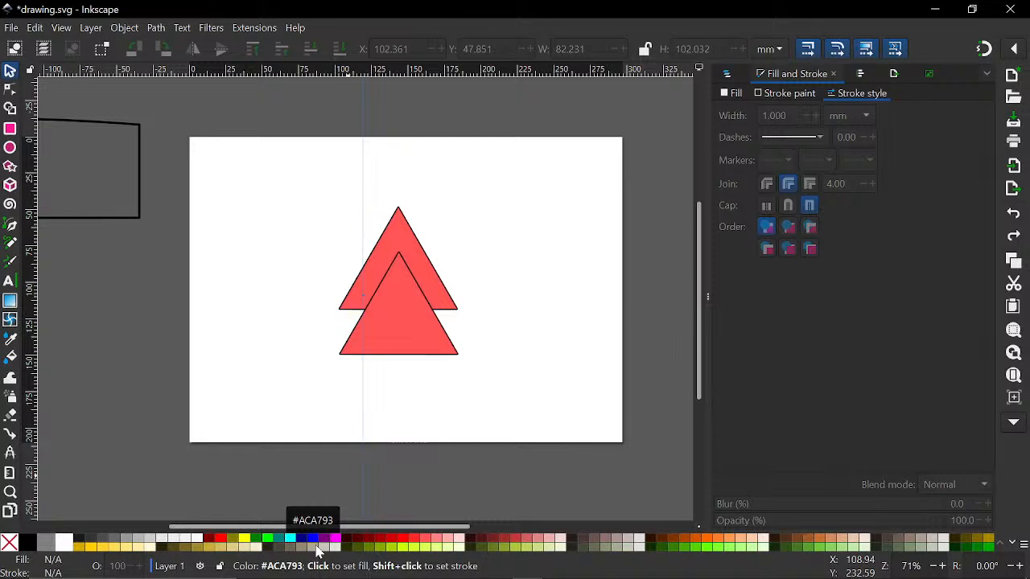
left_click_drag(266, 177, 514, 423)
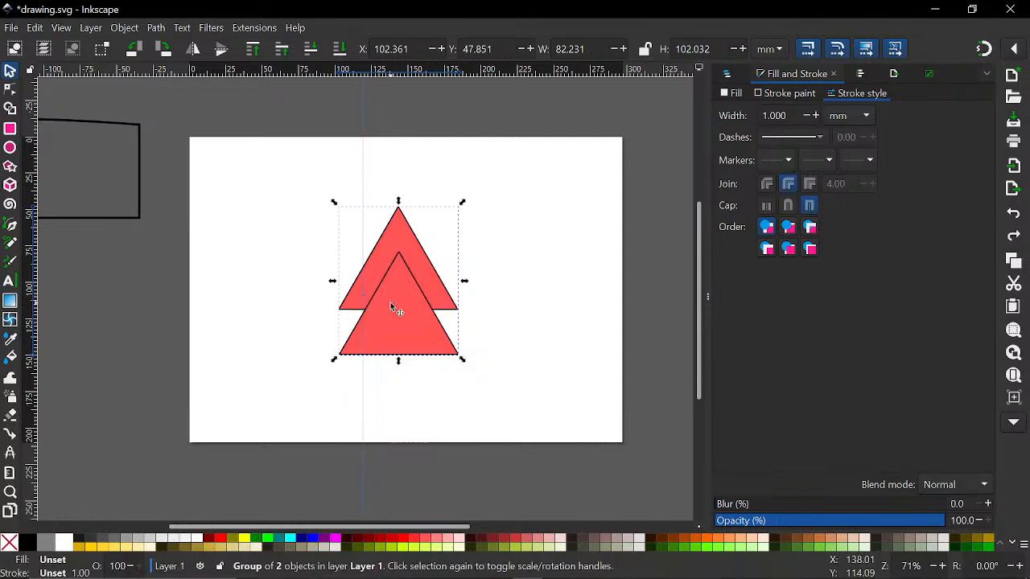
left_click_drag(390, 302, 410, 306)
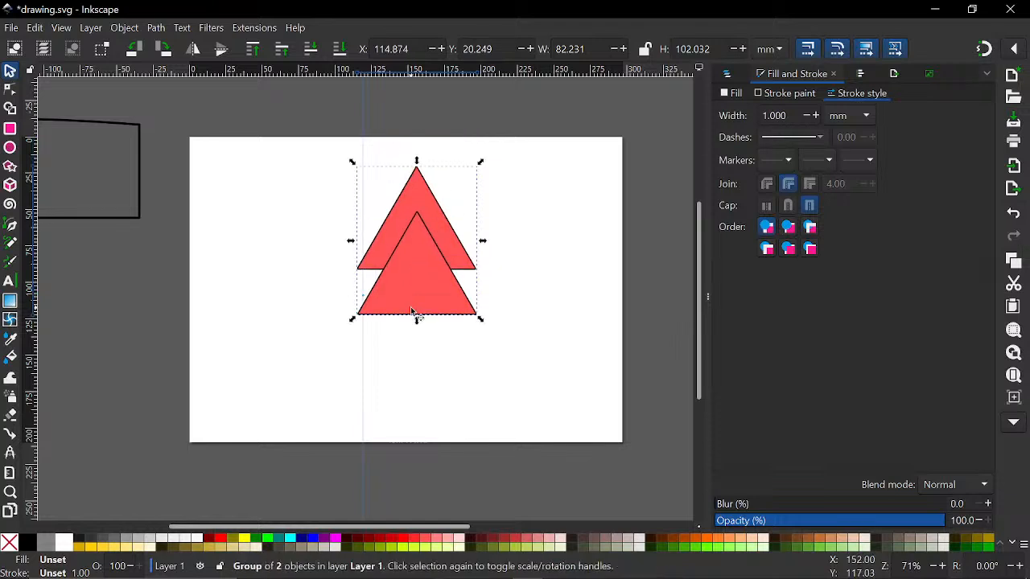
key("ctrl+z")
key("ctrl+z")
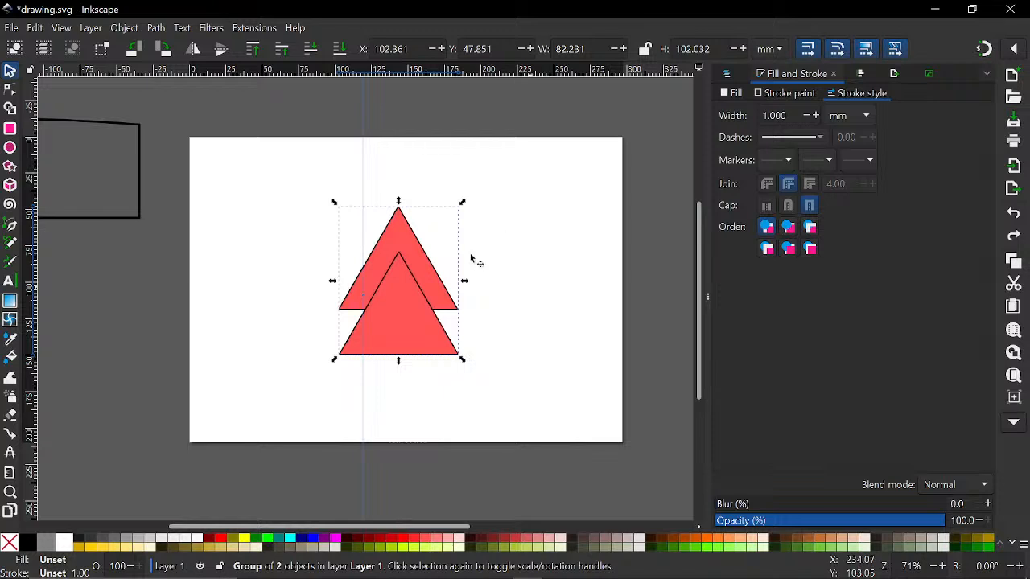
Ungroup the two overlapping triangles.
left_click(384, 222)
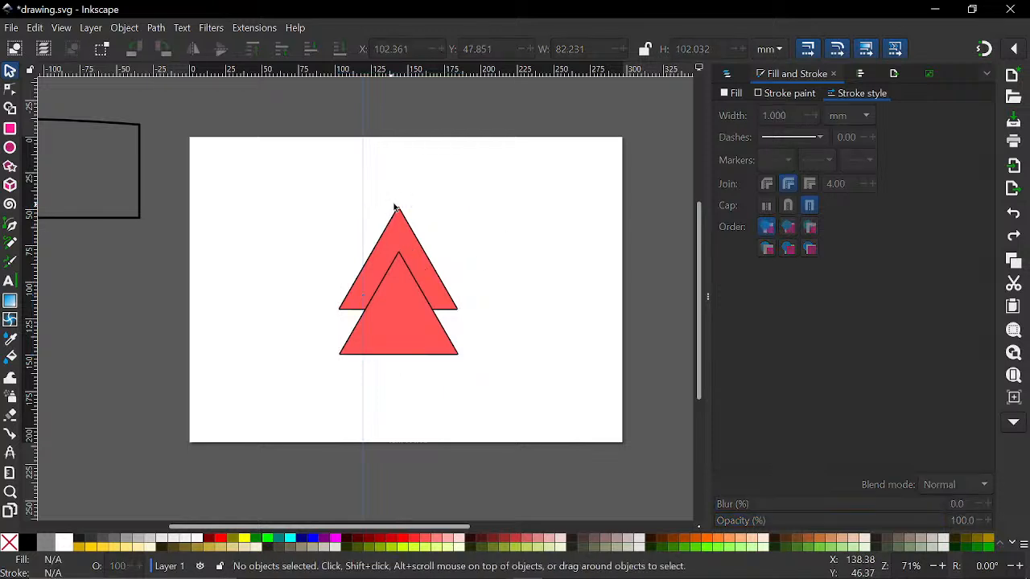
left_click(388, 246)
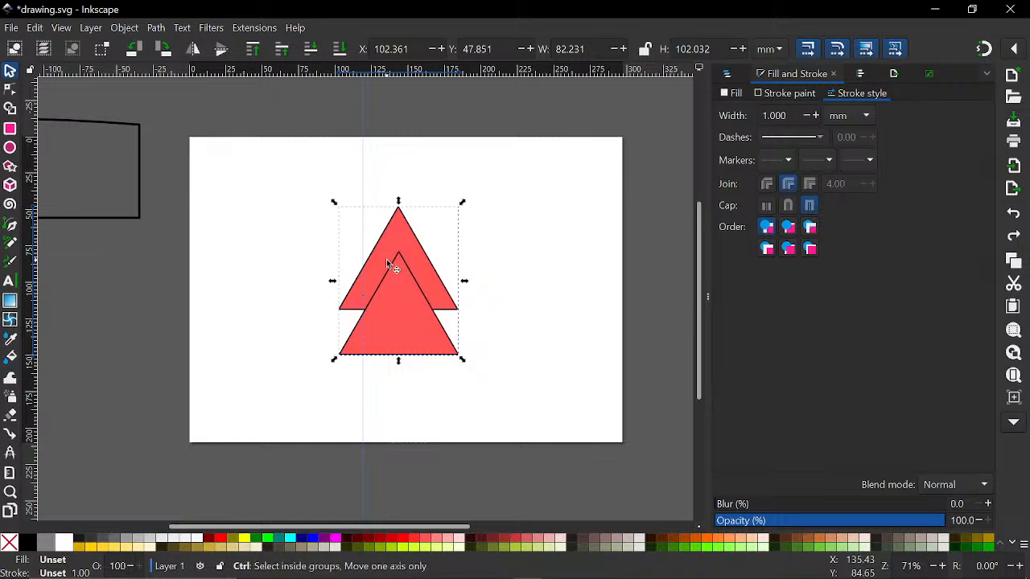
key("ctrl+shift+g")
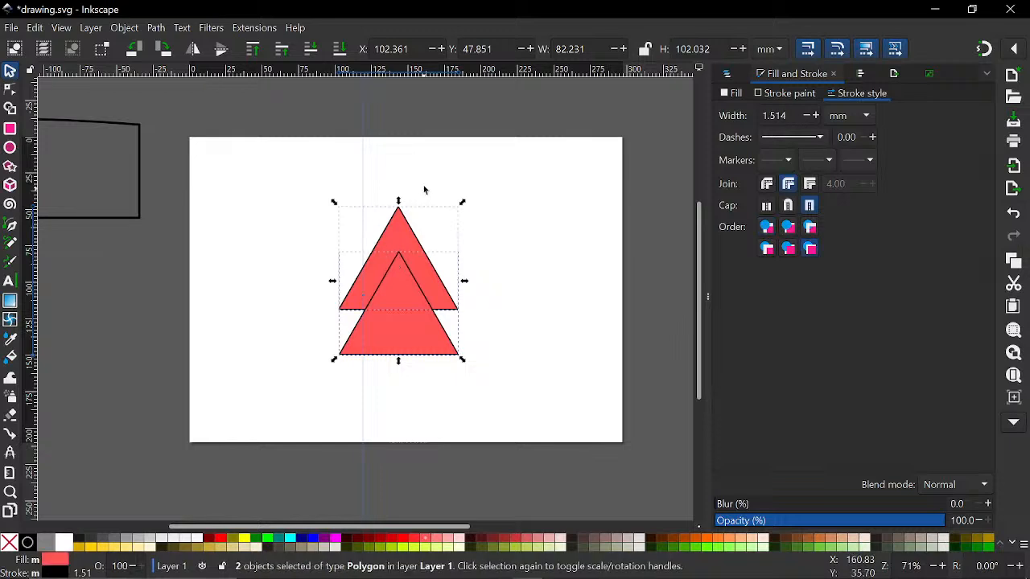
Unite the two overlapping triangles into one path with Union and remove its fill.
left_click(295, 183)
left_click_drag(293, 184, 507, 396)
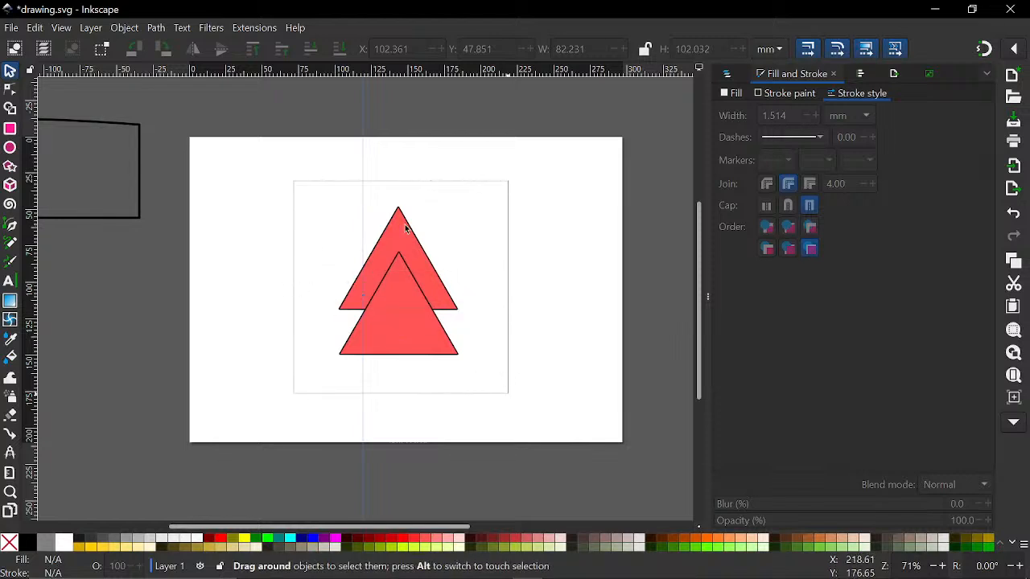
left_click(167, 30)
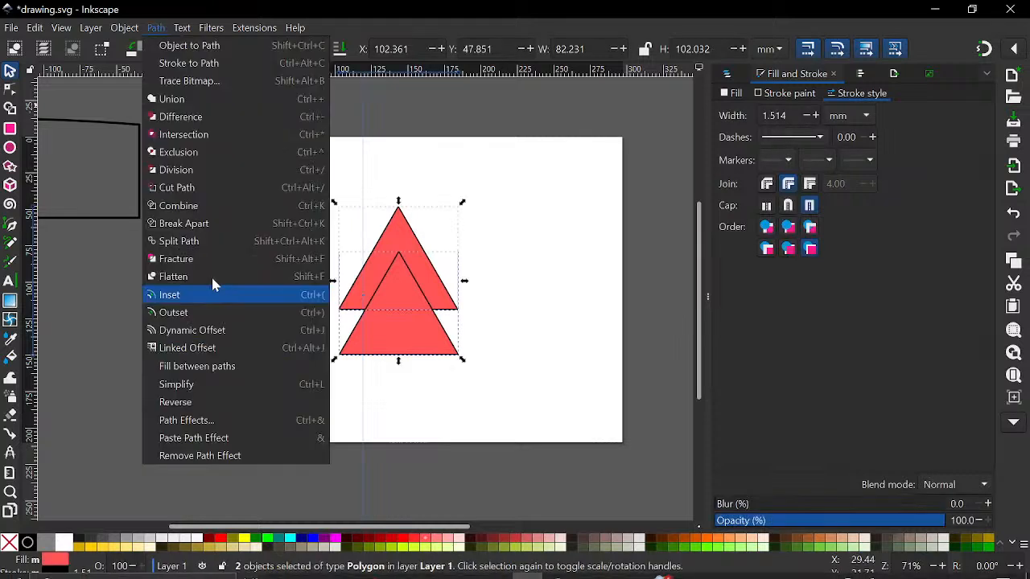
left_click(191, 102)
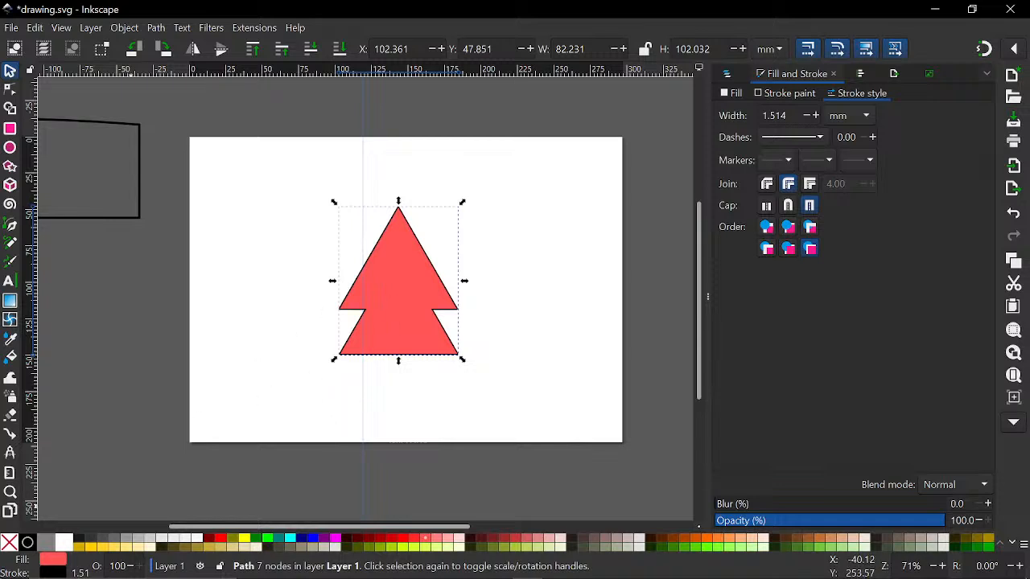
left_click(10, 545)
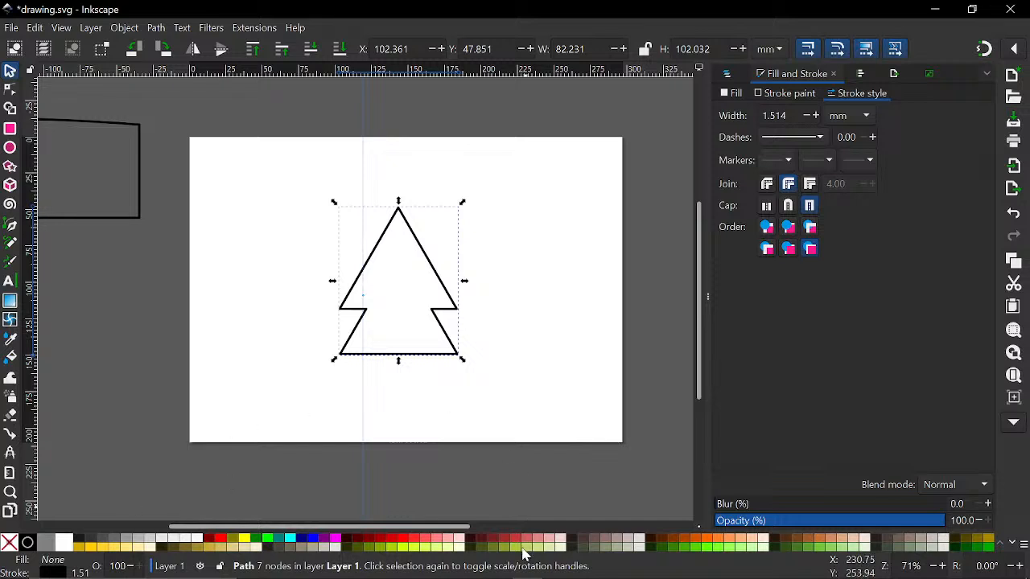
Try a dark fill on the united tree-shaped path and undo everything back to the grouped triangles.
left_click(576, 539)
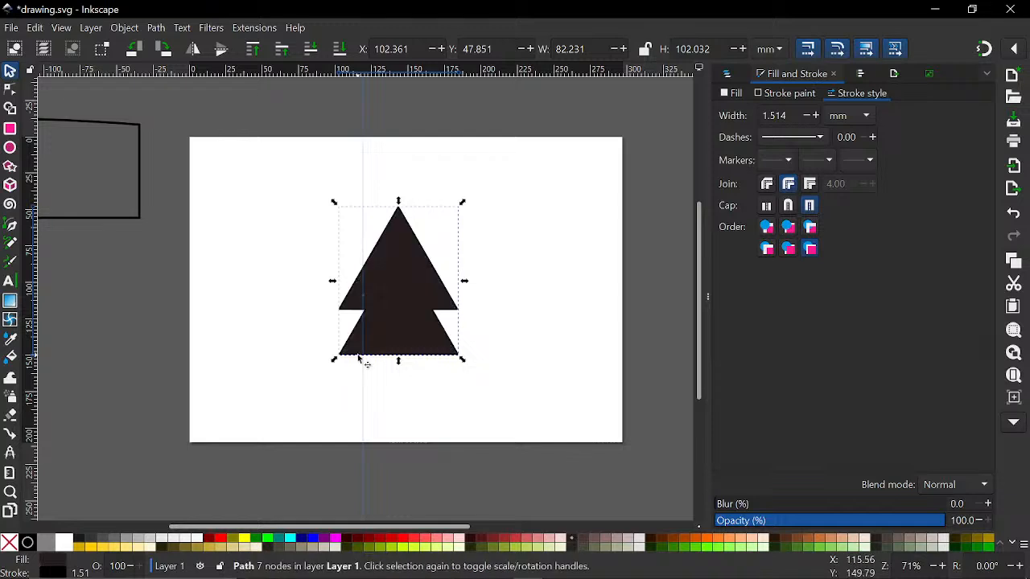
key("ctrl+z")
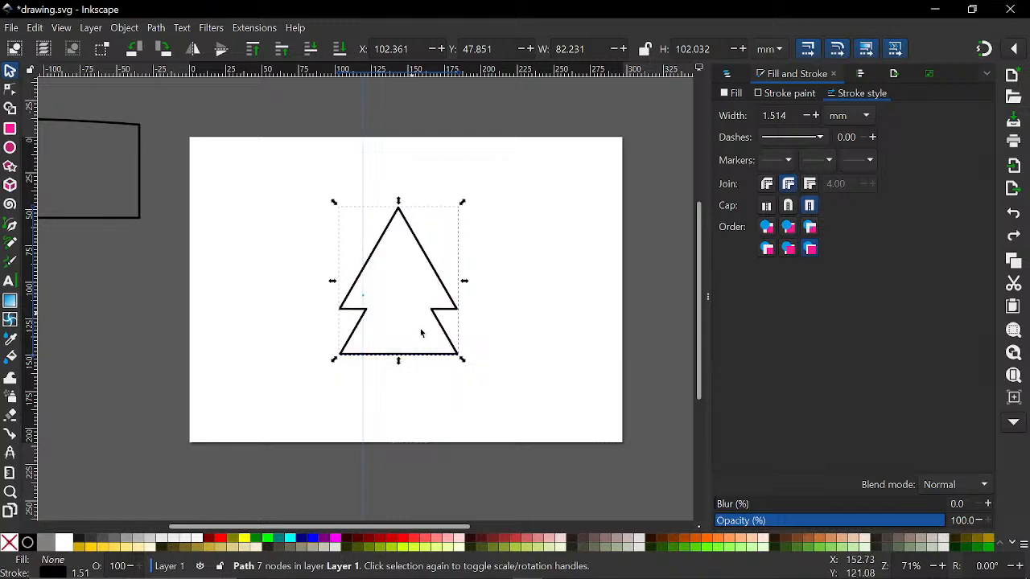
key("ctrl+z")
key("ctrl+z")
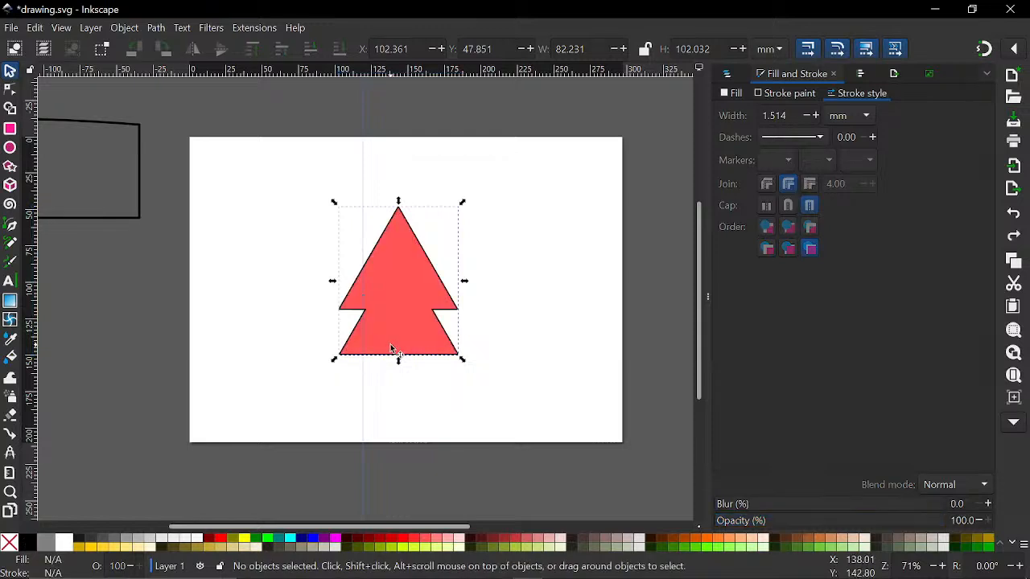
left_click(391, 344)
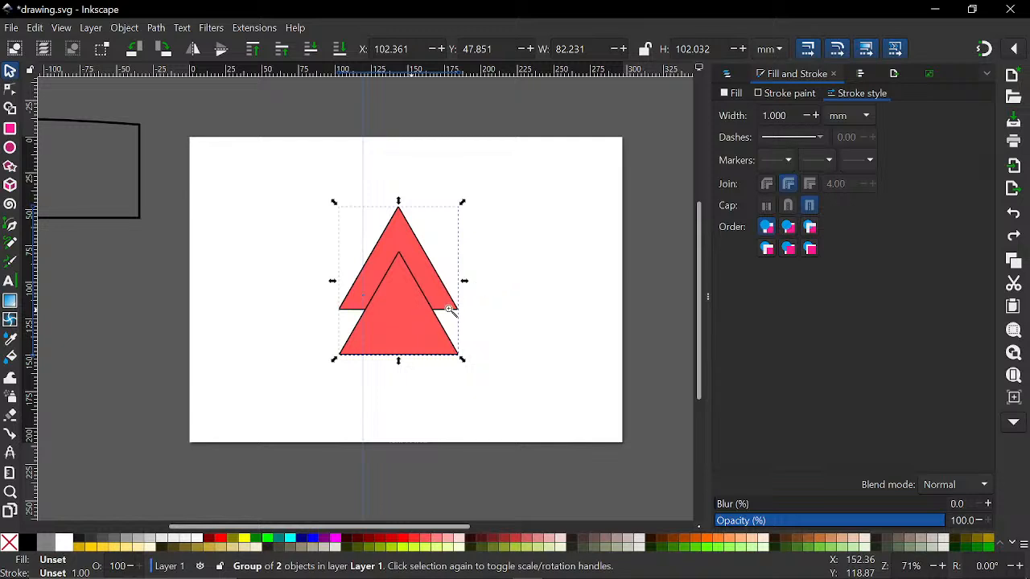
double_click(384, 294)
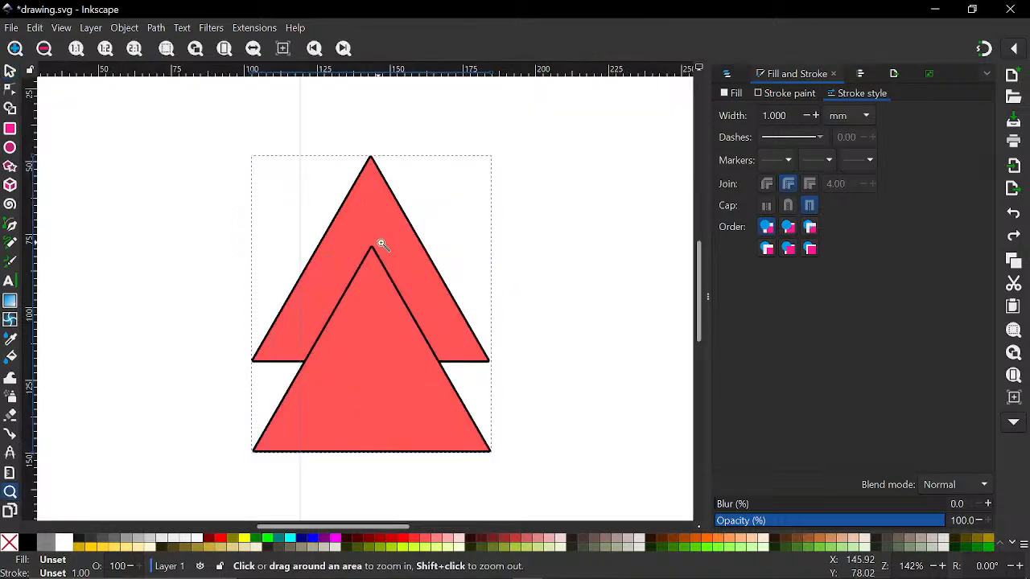
left_click(10, 72)
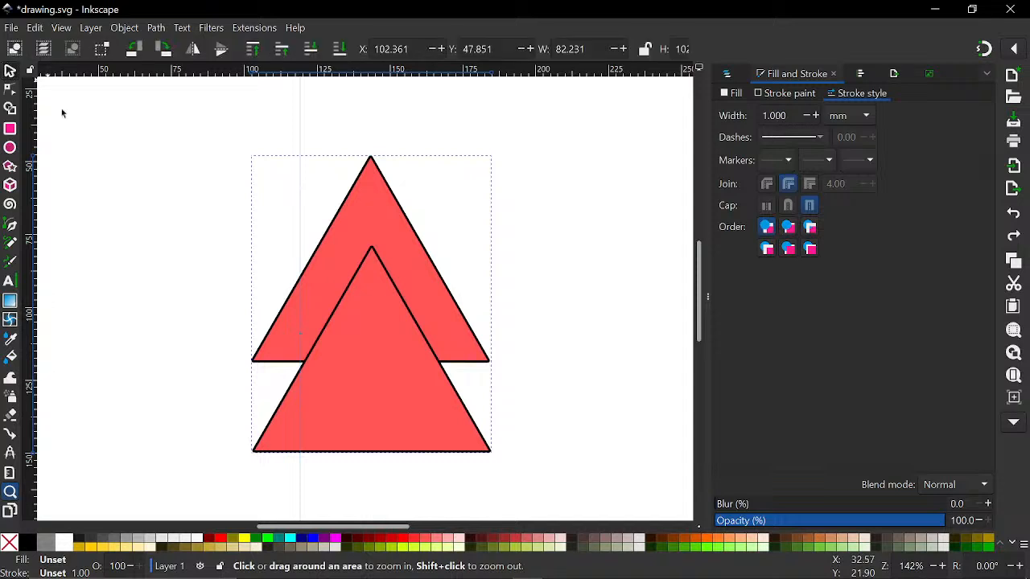
left_click(104, 138)
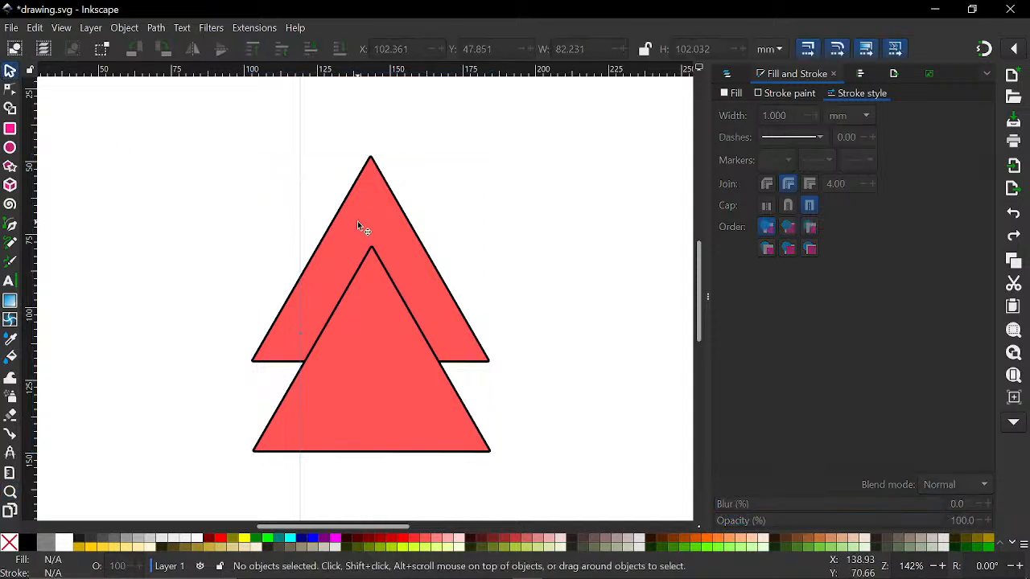
left_click(358, 220)
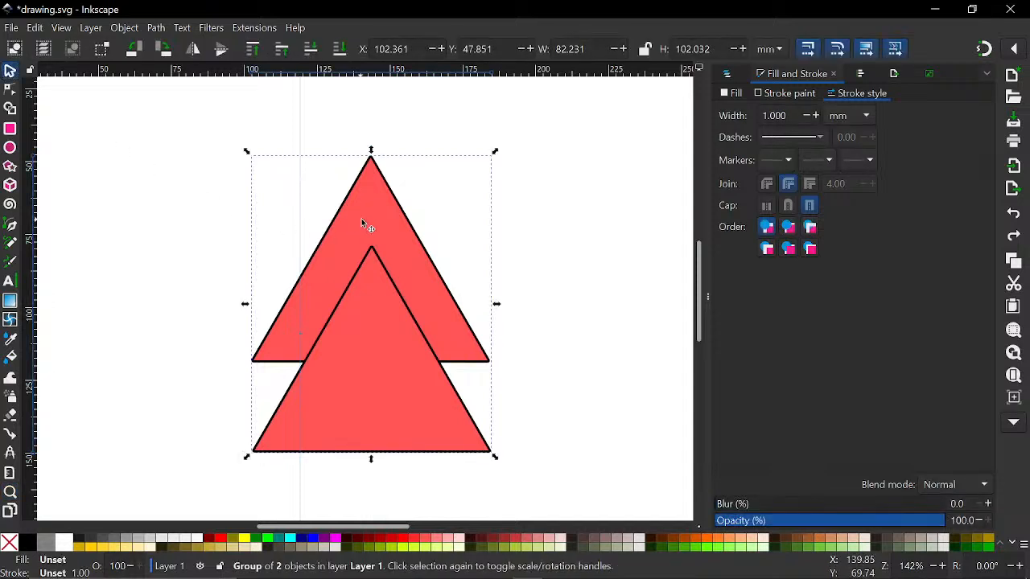
key("ctrl")
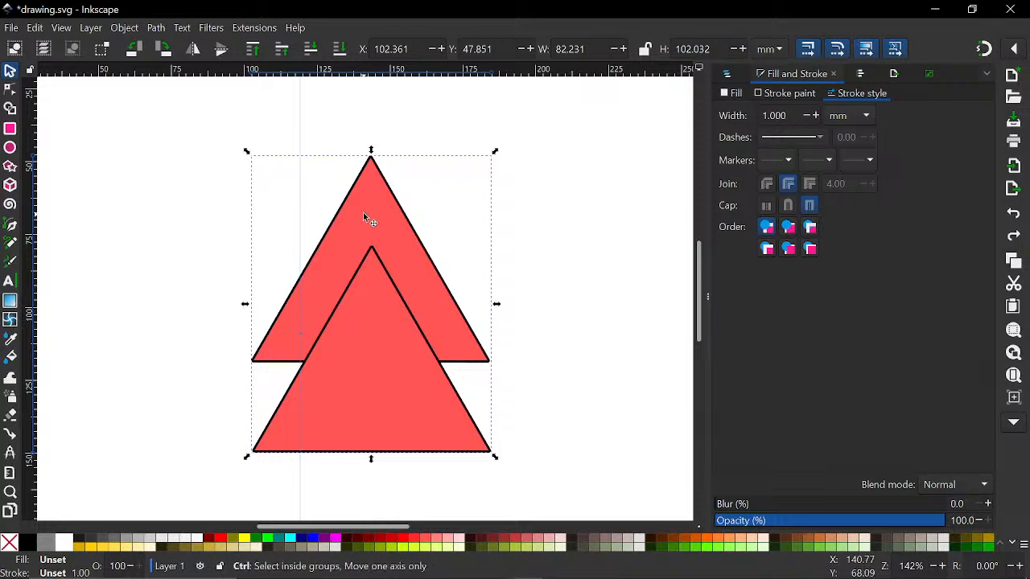
key("shift+g")
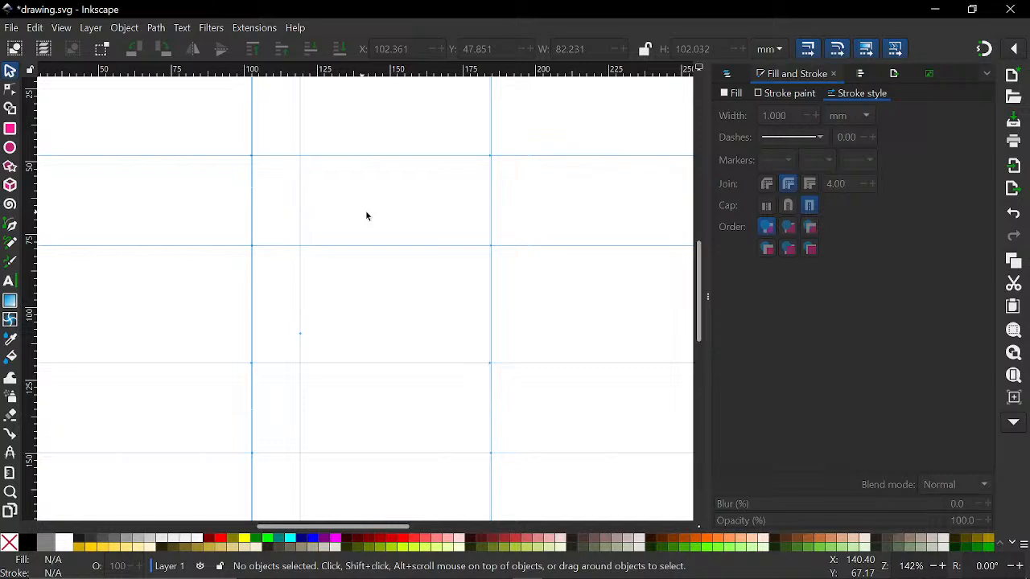
key("ctrl")
key("ctrl+z")
Select the triangle group and ungroup it into its two separate triangles.
scroll(306, 266, "down", 6)
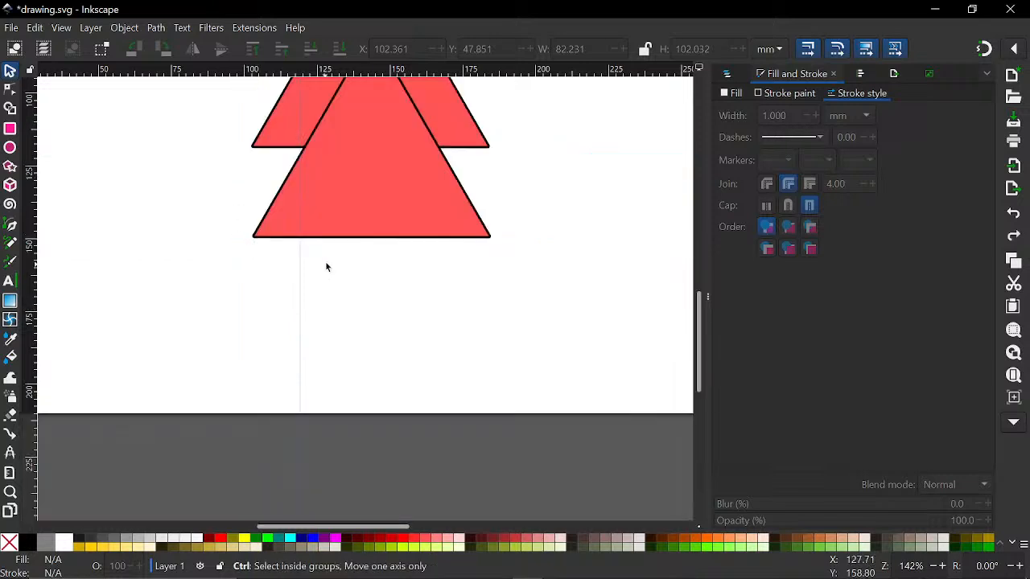
left_click(331, 199)
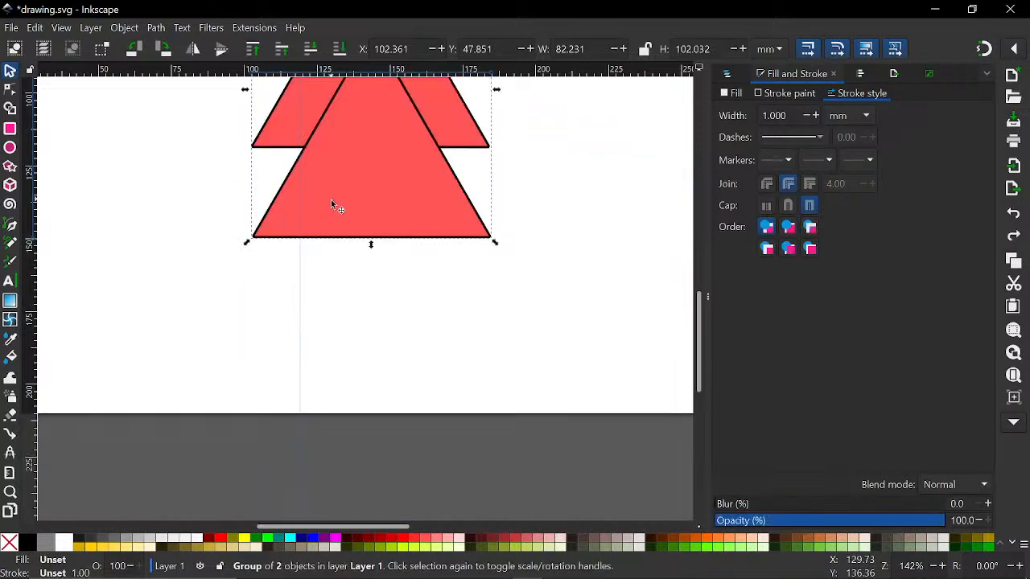
scroll(330, 200, "up", 4)
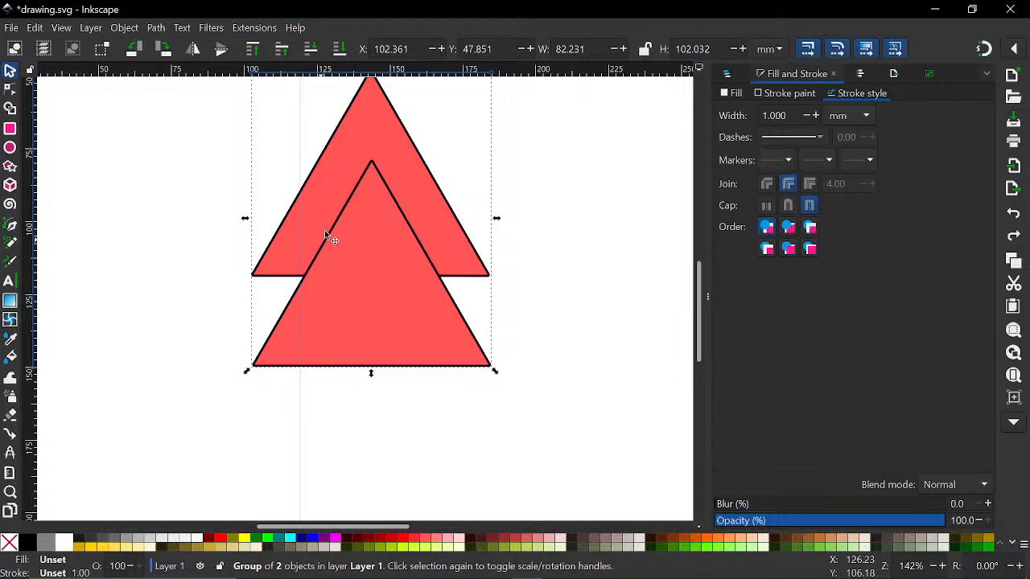
right_click(324, 235)
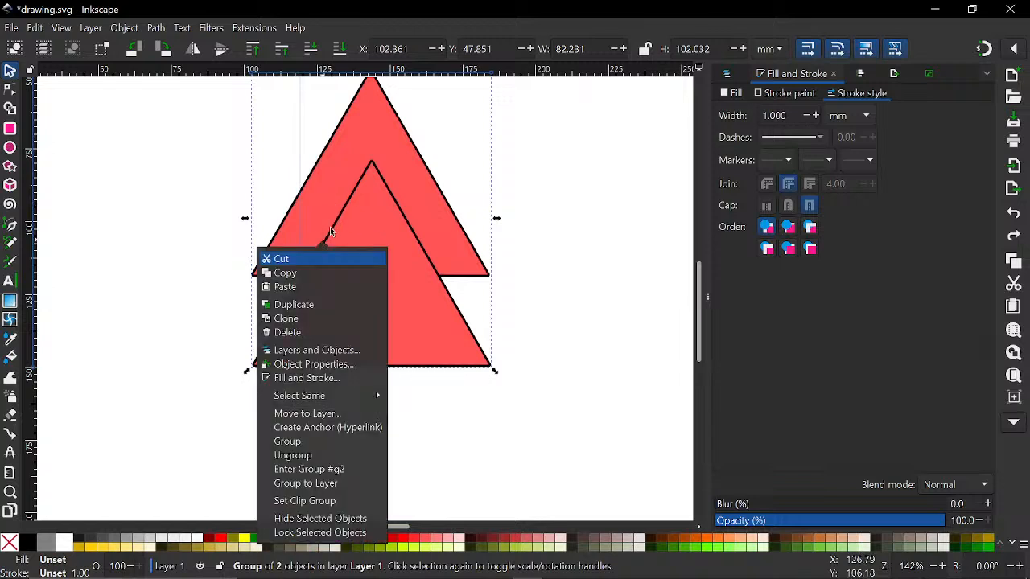
left_click(297, 461)
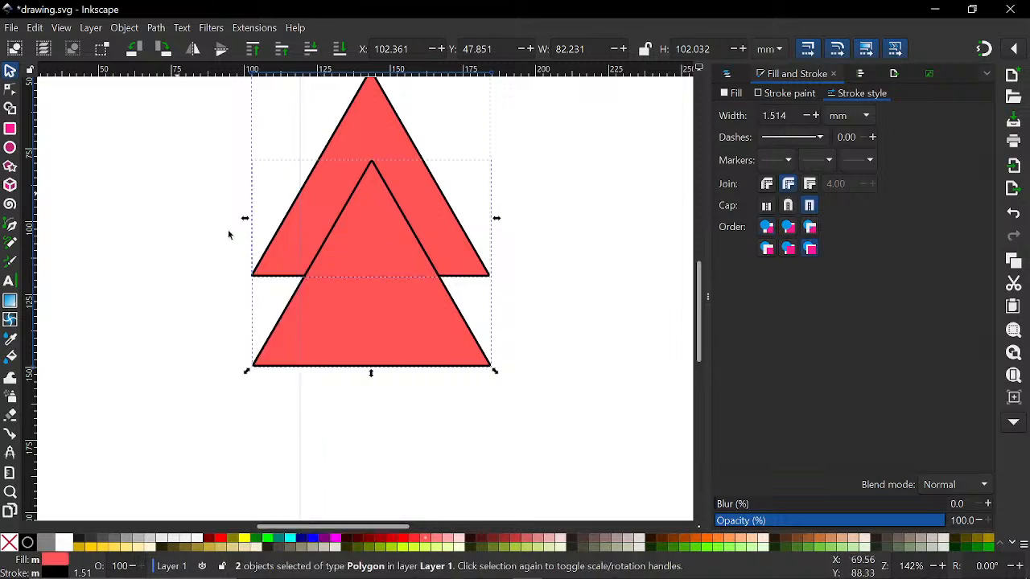
Merge the two overlapping triangles into a single path with Union and remove its fill.
scroll(360, 260, "down", 2, "ctrl")
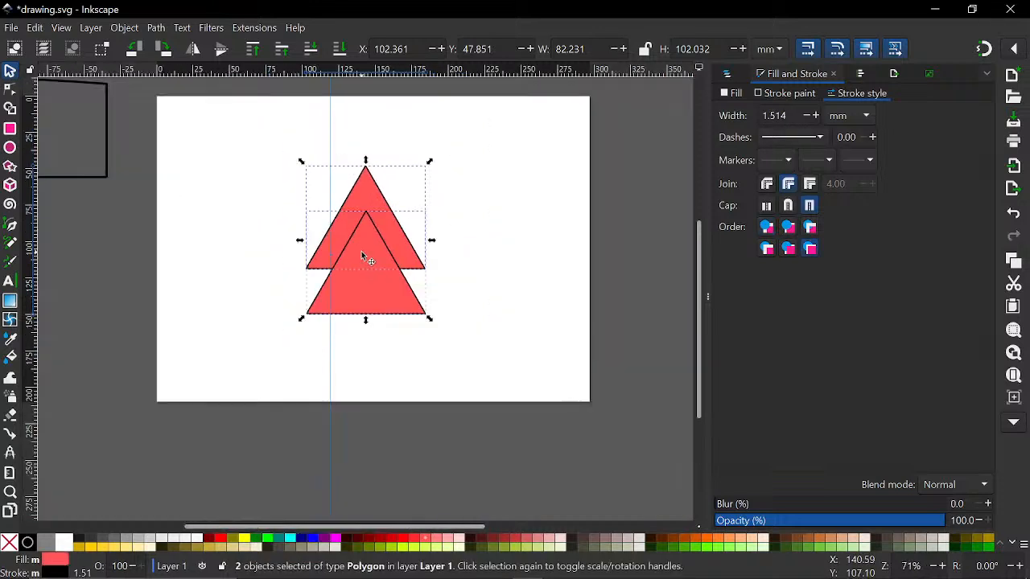
left_click(156, 29)
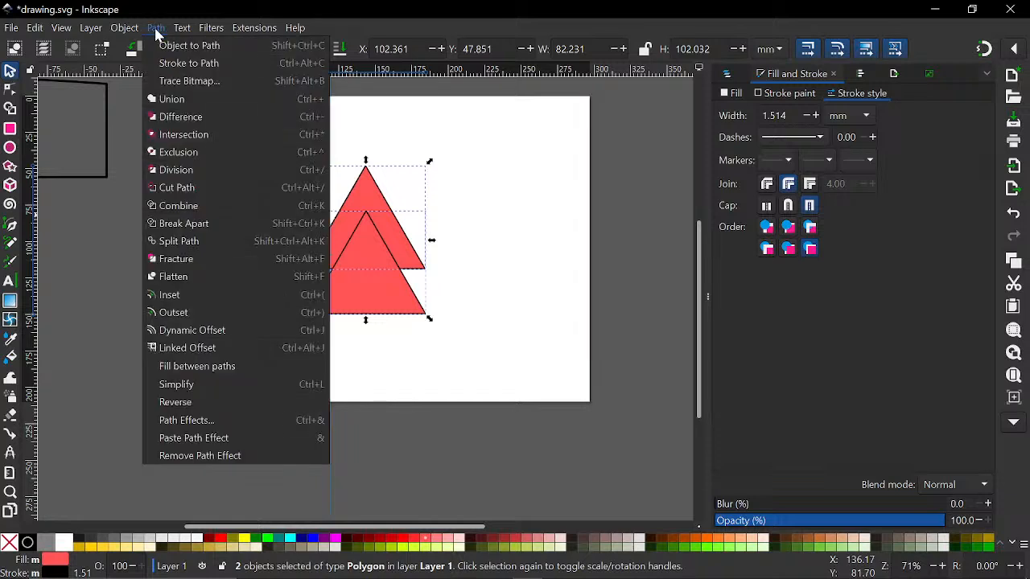
left_click(171, 100)
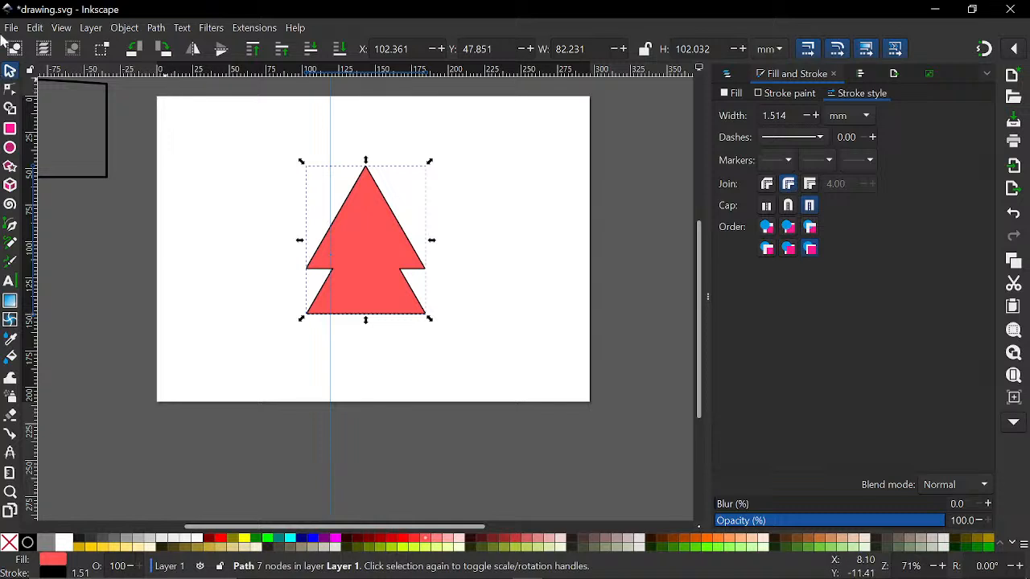
left_click(11, 542)
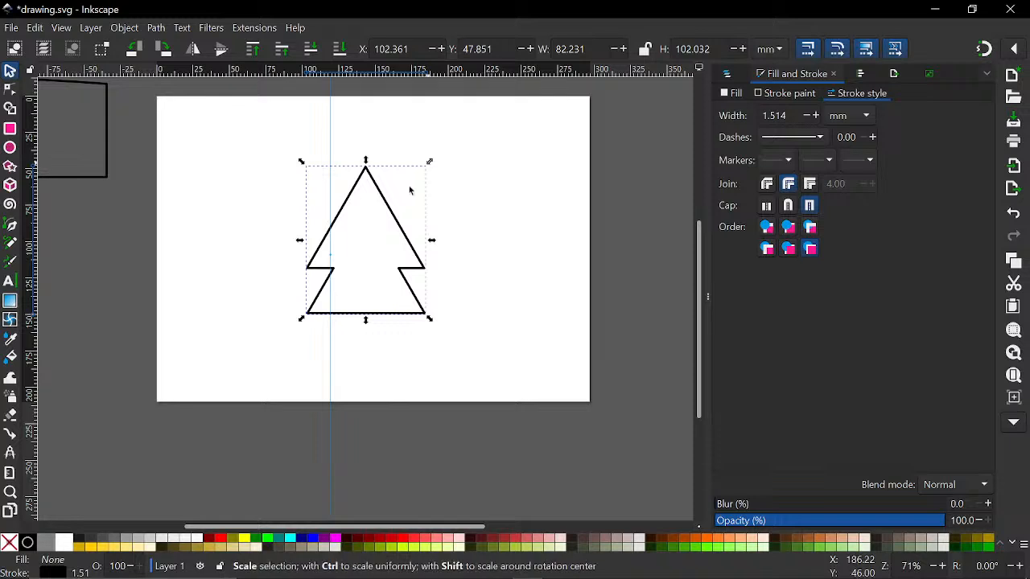
Scale the tree outline to about 33.4 × 41.5 mm and move it to the page's upper right corner.
left_click_drag(429, 162, 394, 216)
left_click_drag(380, 264, 550, 148)
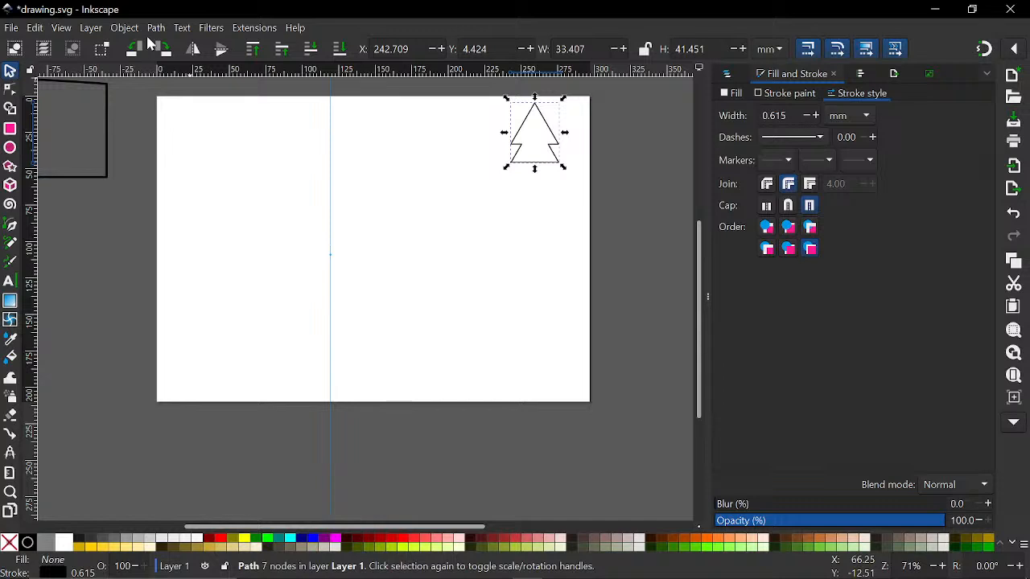
left_click(156, 27)
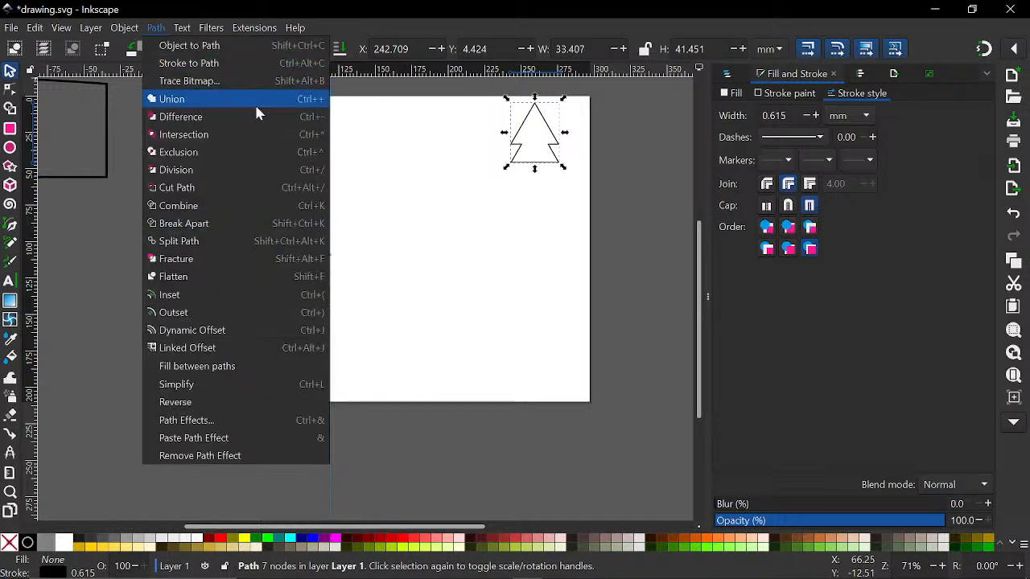
left_click(391, 210)
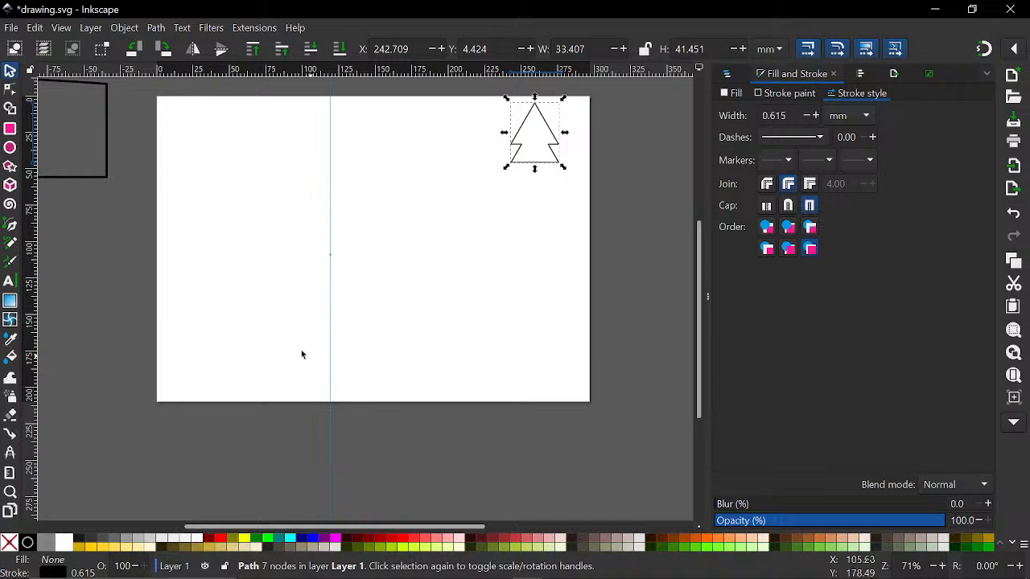
Draw a red circle about 80.4 mm in diameter, centred on the page.
left_click(11, 148)
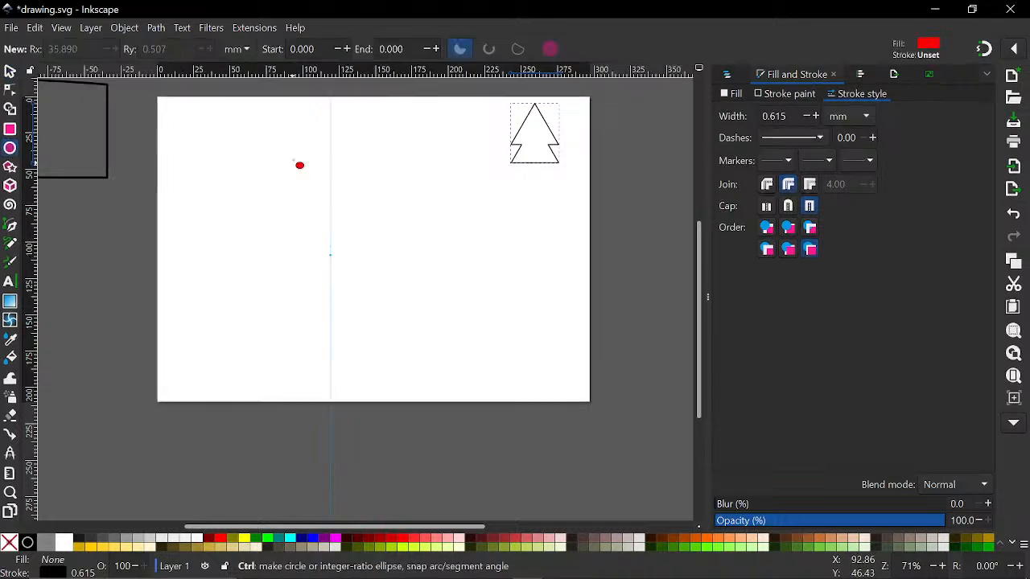
left_click_drag(299, 165, 375, 250)
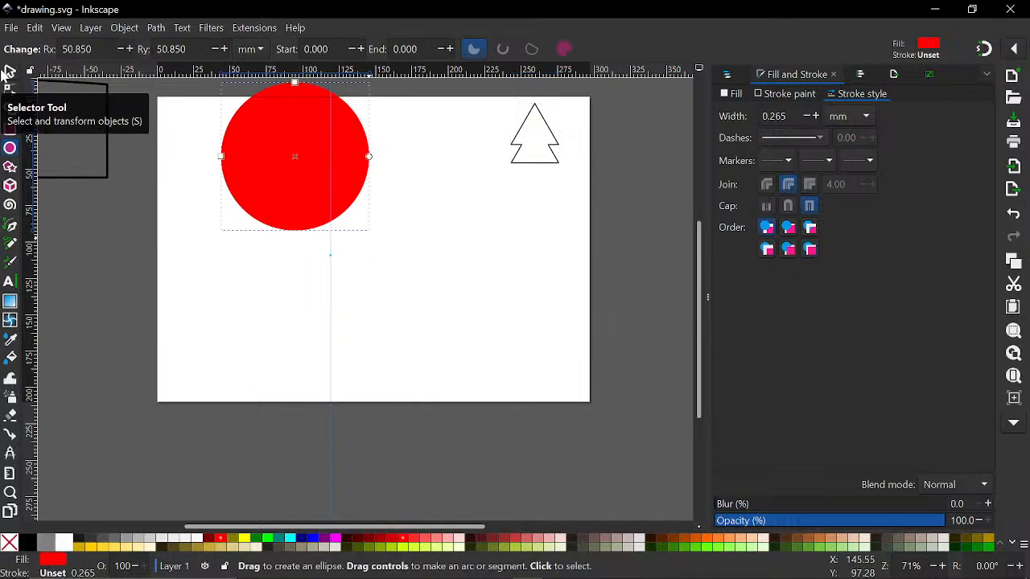
left_click(8, 71)
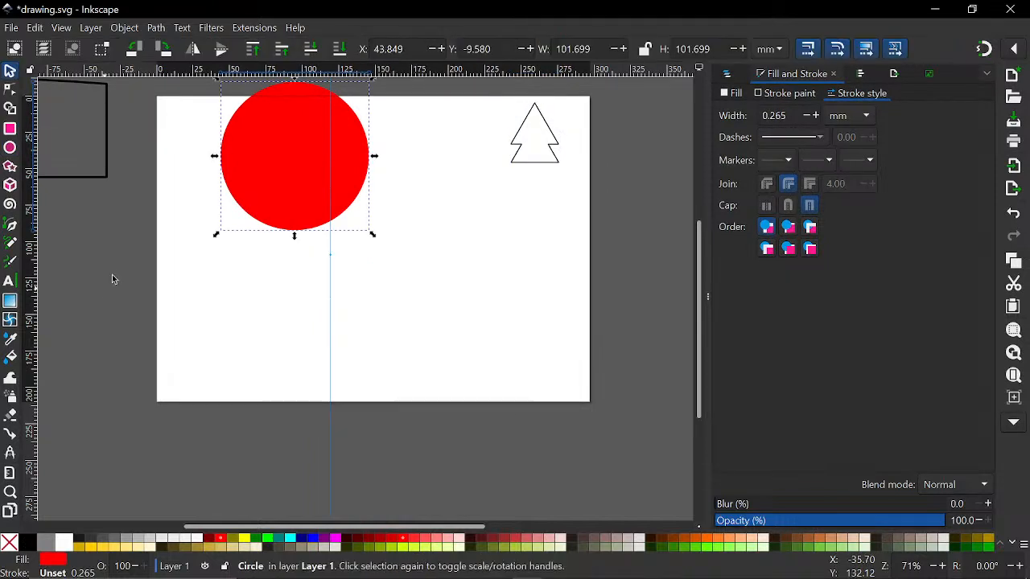
key("ctrl+shift+a")
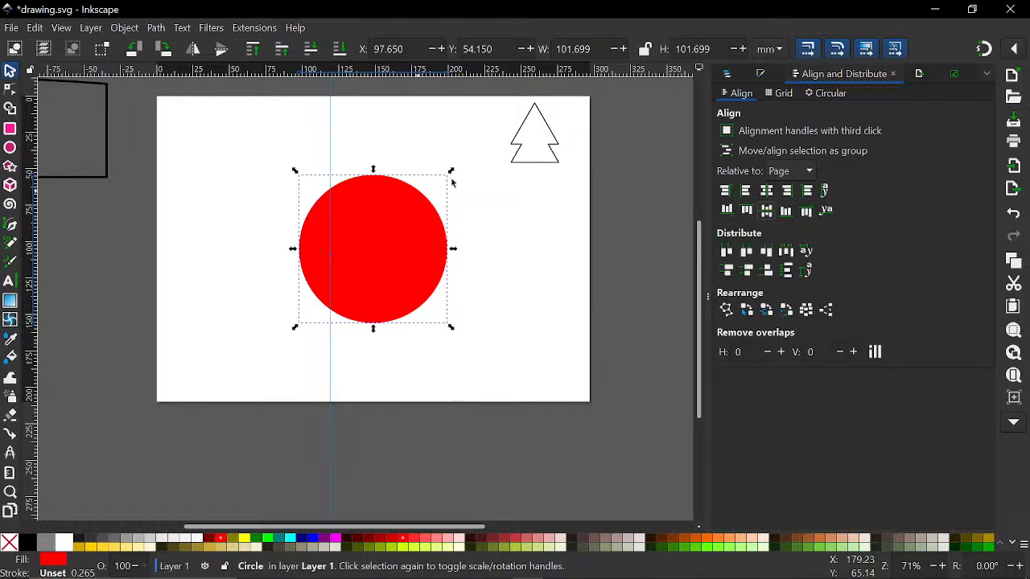
left_click_drag(451, 183, 445, 190)
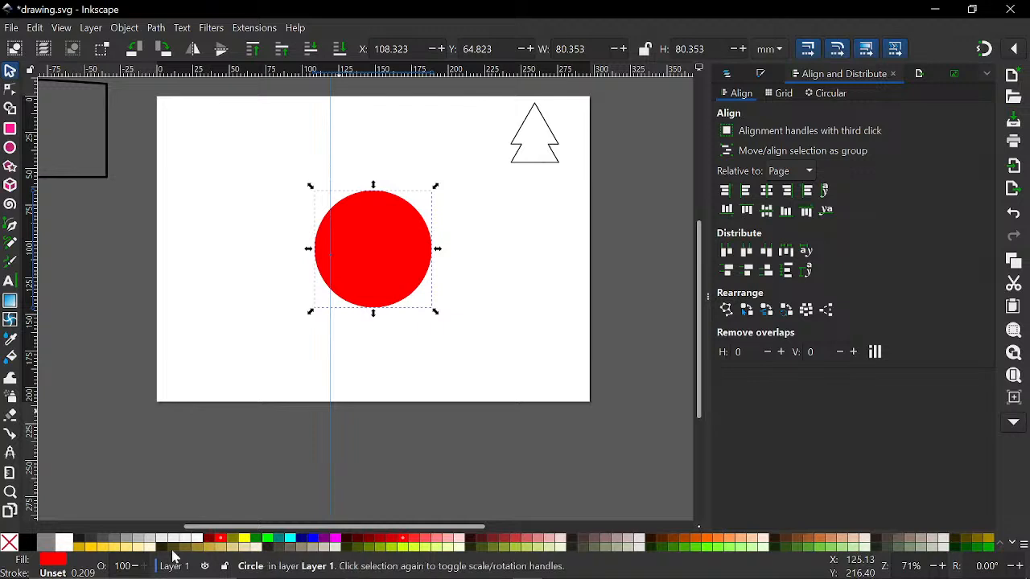
Add a duplicate of the circle overlapping its right edge, scaled to about 45 mm in diameter and filled purple.
left_click(209, 538)
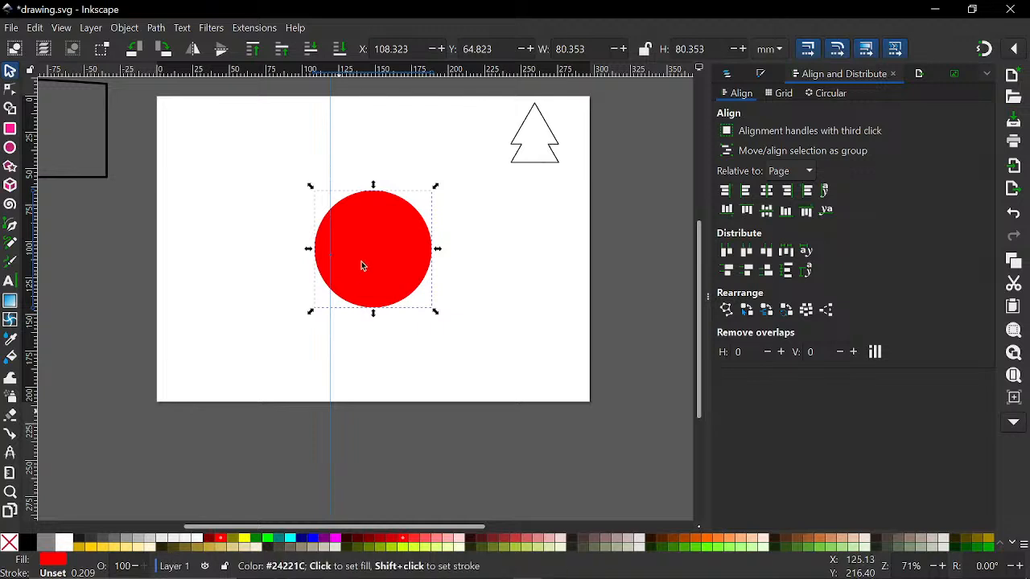
left_click_drag(383, 255, 448, 258)
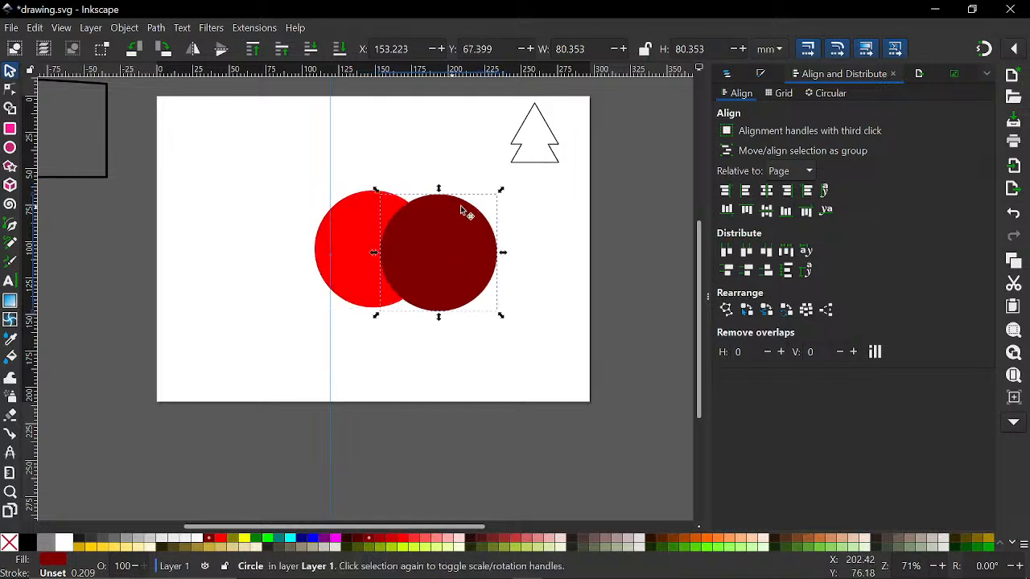
left_click_drag(500, 195, 489, 220)
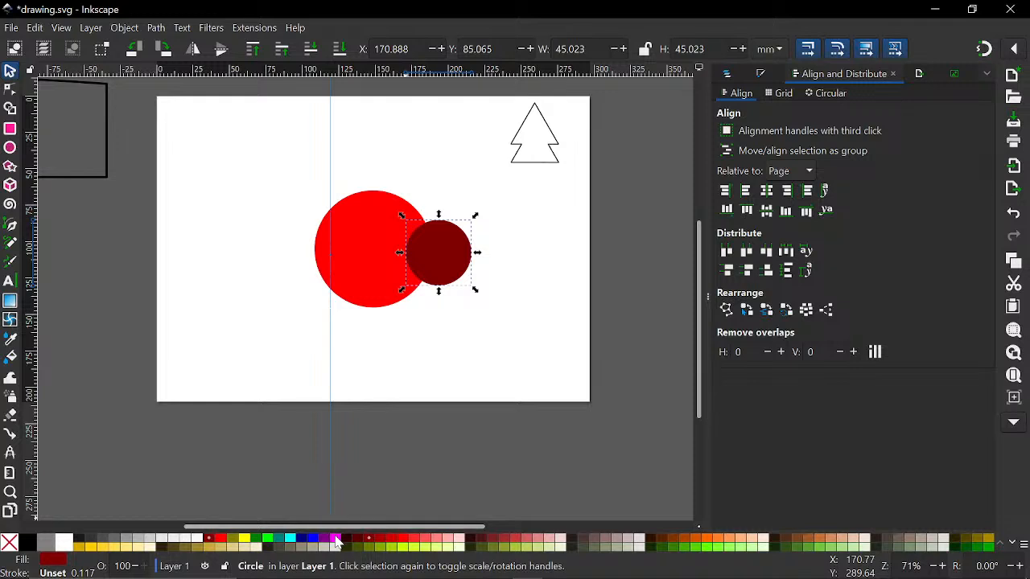
left_click(328, 542)
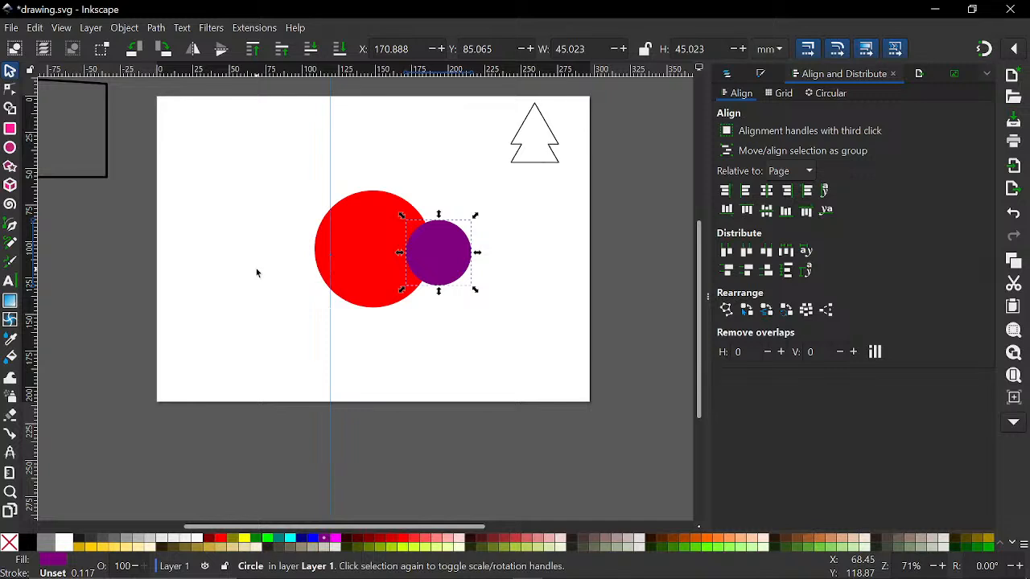
Try cutting the purple circle out of the red circle with Difference, and undo the operation.
left_click(351, 279)
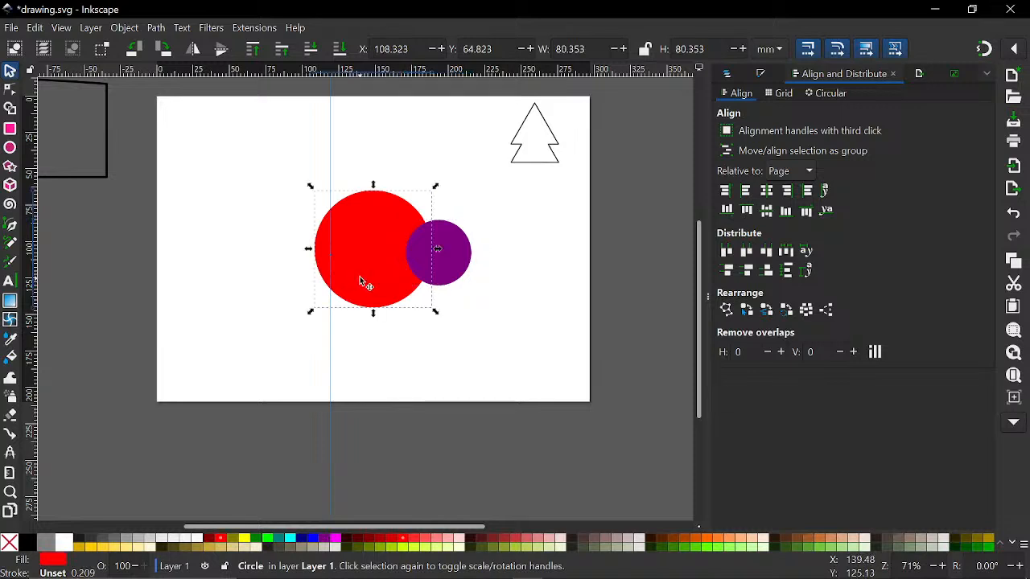
key("shift")
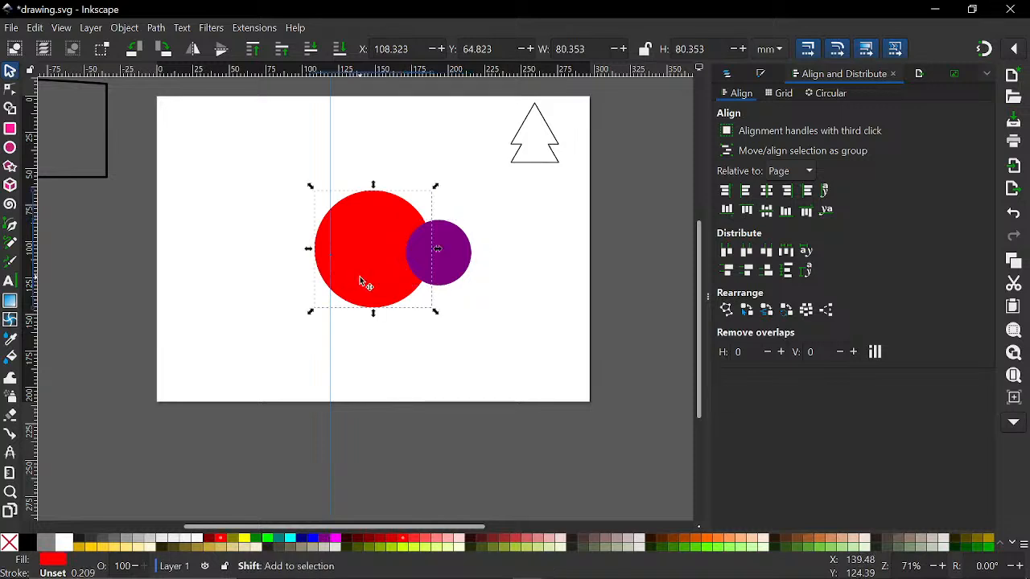
left_click(461, 262, "shift")
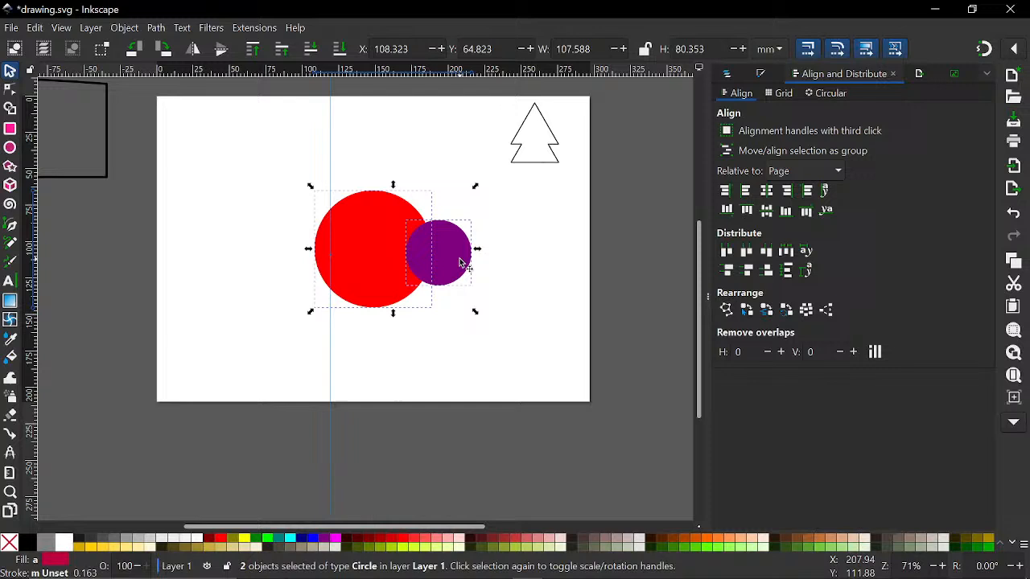
left_click(158, 29)
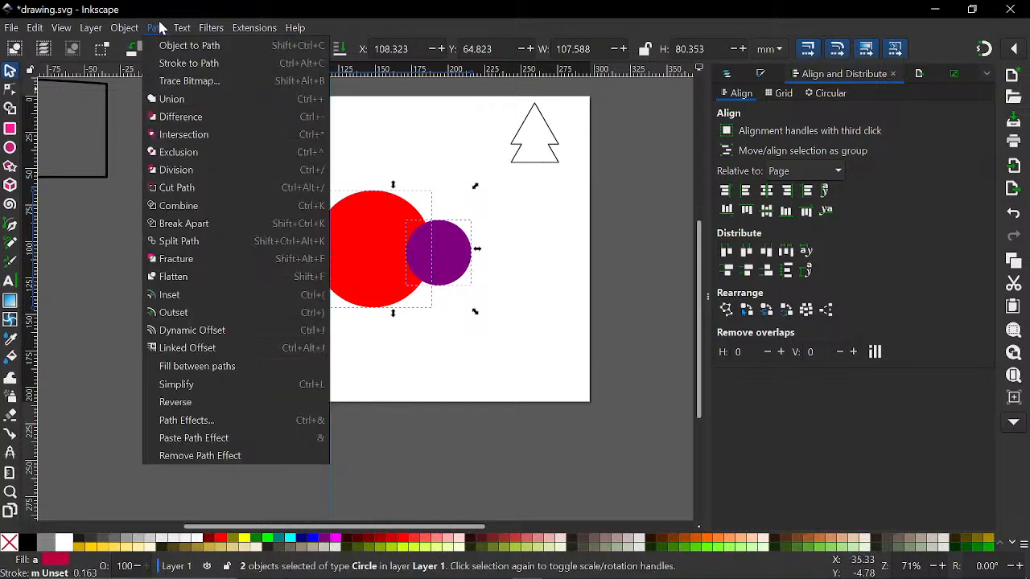
left_click(169, 116)
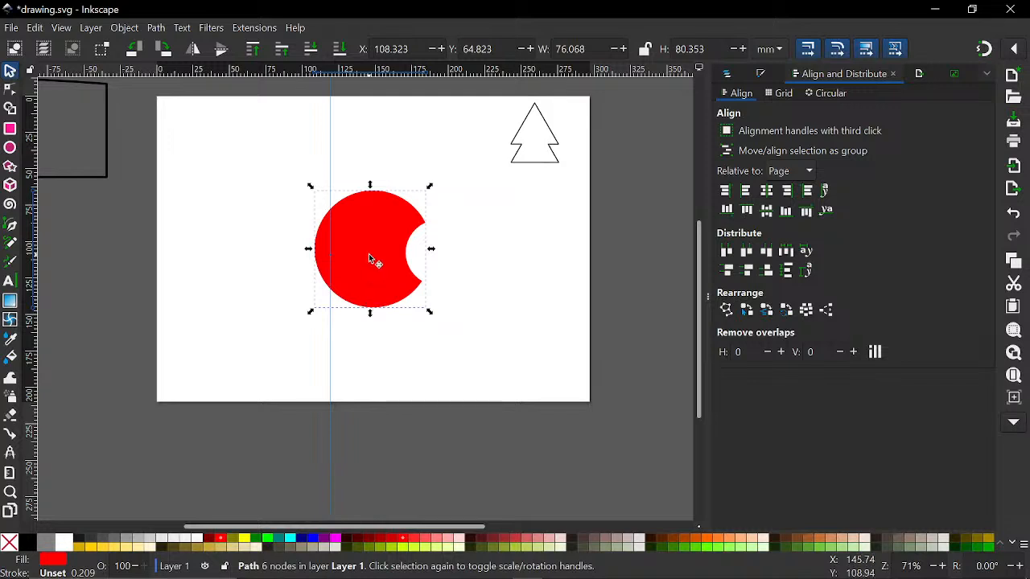
key("ctrl")
key("ctrl+z")
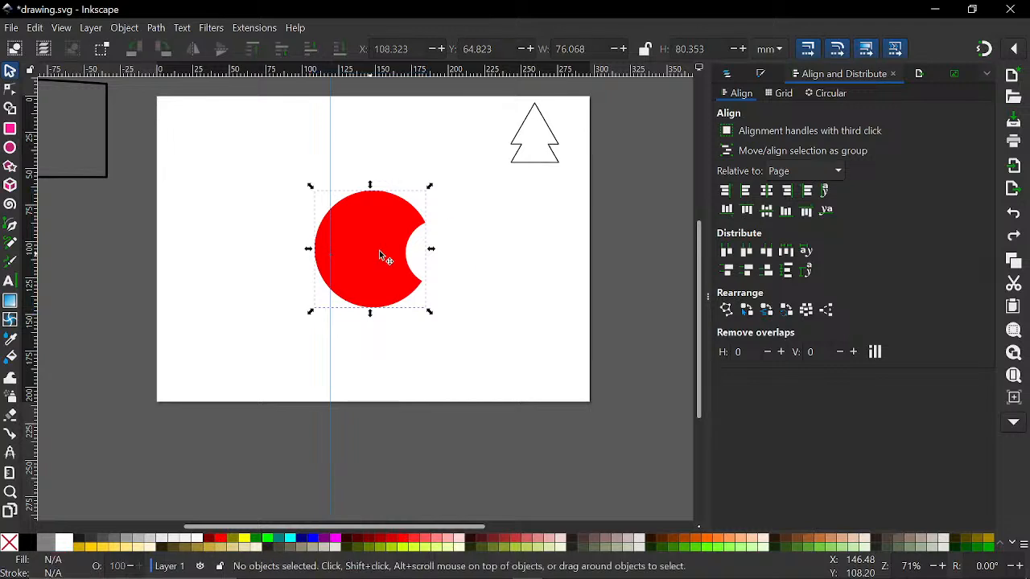
Move the purple circle clear of the red circle and draw a purple five-cornered star with a spoke ratio of about 0.379.
left_click(441, 266)
left_click_drag(441, 266, 201, 165)
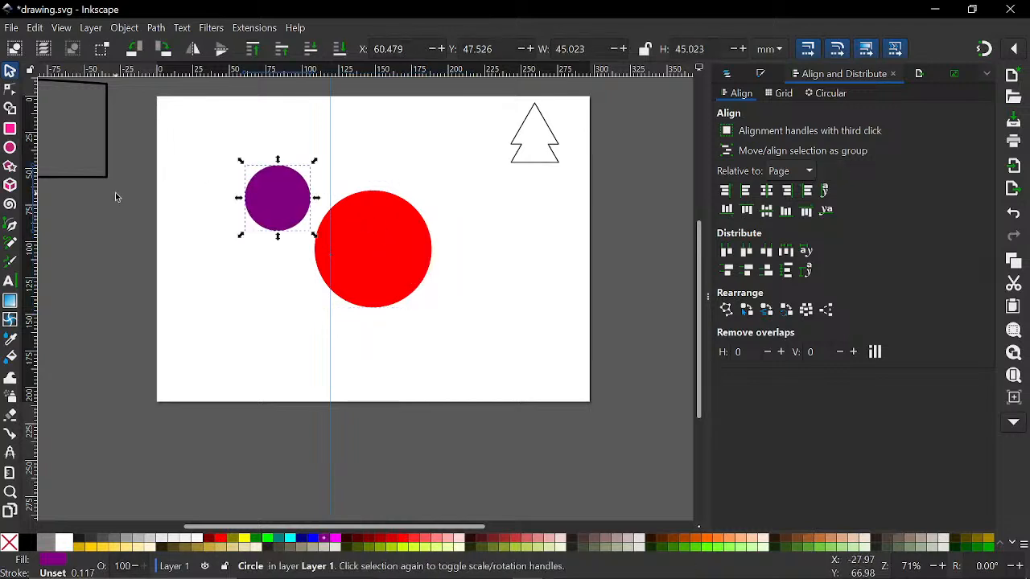
left_click(10, 167)
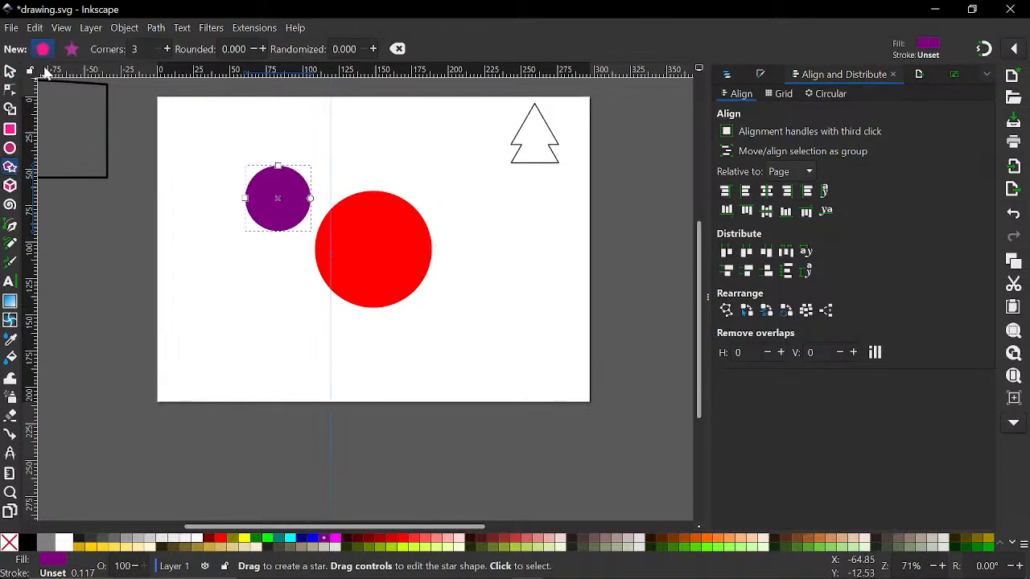
left_click(71, 49)
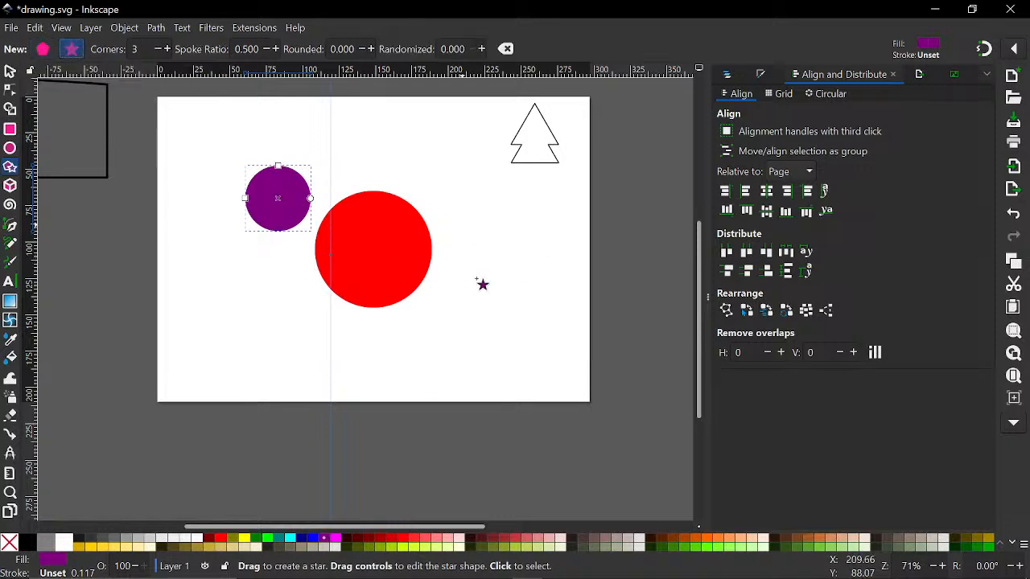
left_click_drag(462, 224, 493, 296)
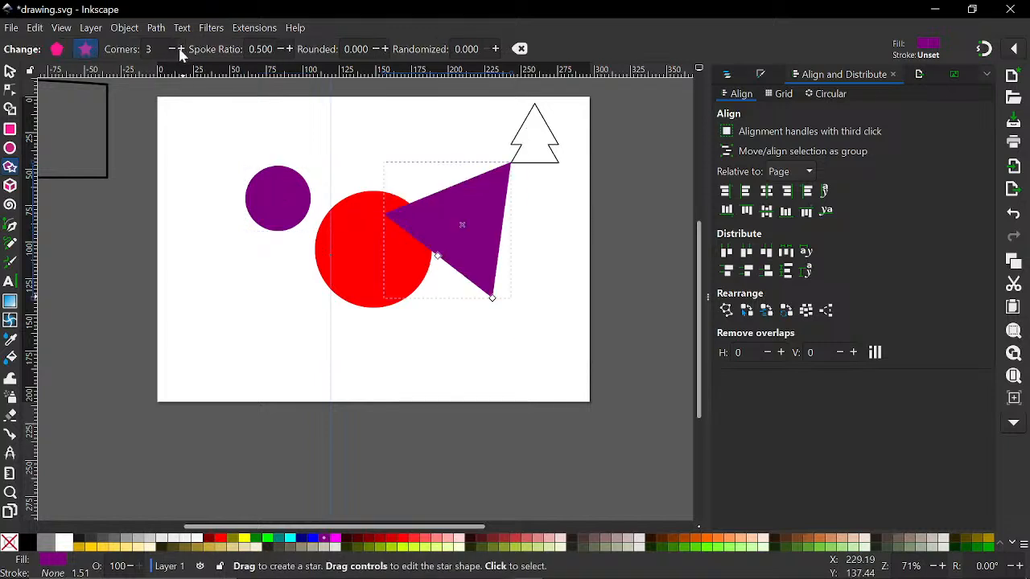
left_click(181, 49)
left_click(181, 49)
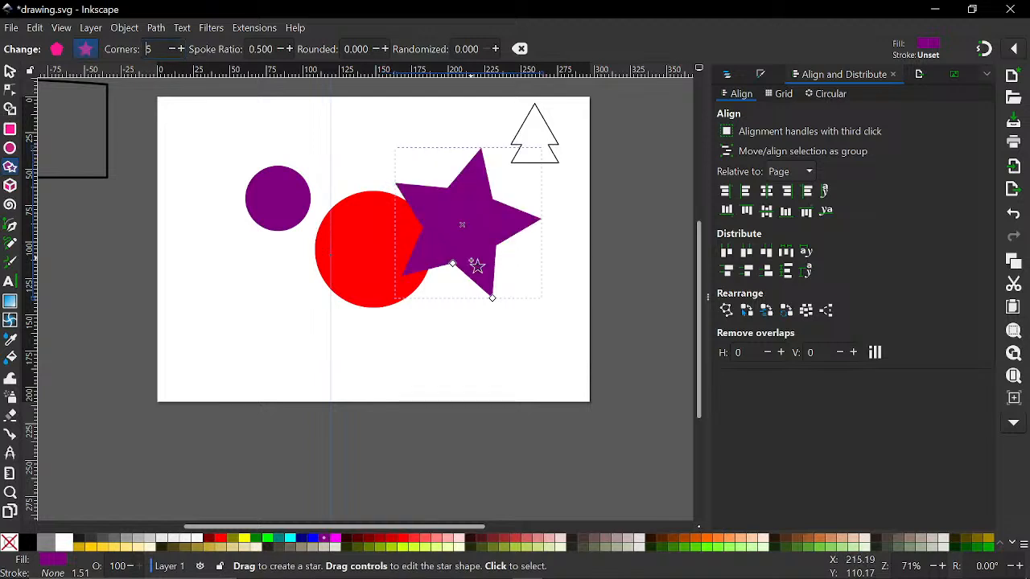
mouse_move(453, 264)
left_mouse_down()
mouse_move(456, 239)
mouse_move(458, 254)
left_mouse_up()
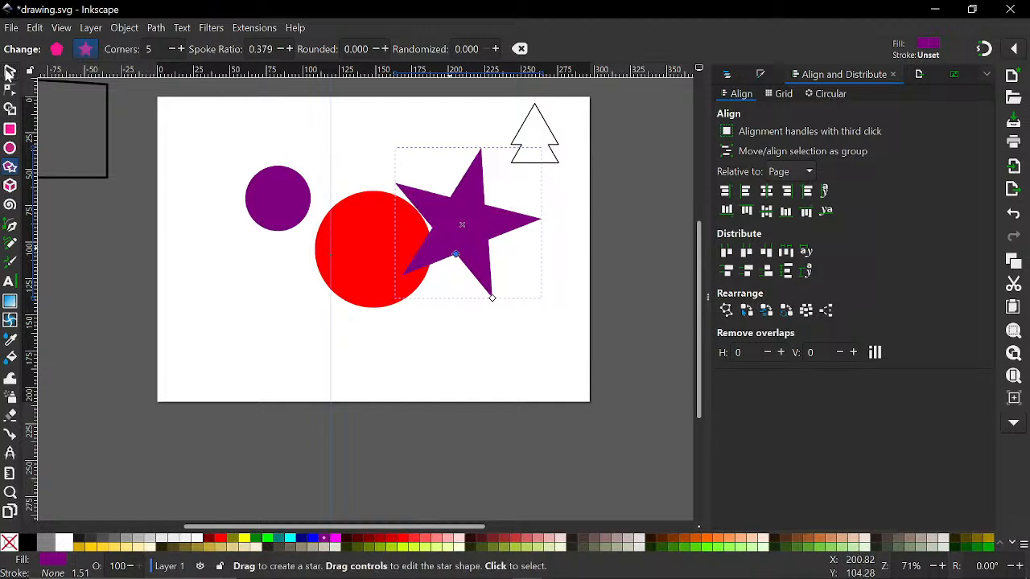
Scale the star to about 68.3 × 70.2 mm and position it overlapping the red circle's right edge.
left_click(10, 73)
left_click_drag(496, 211, 449, 261)
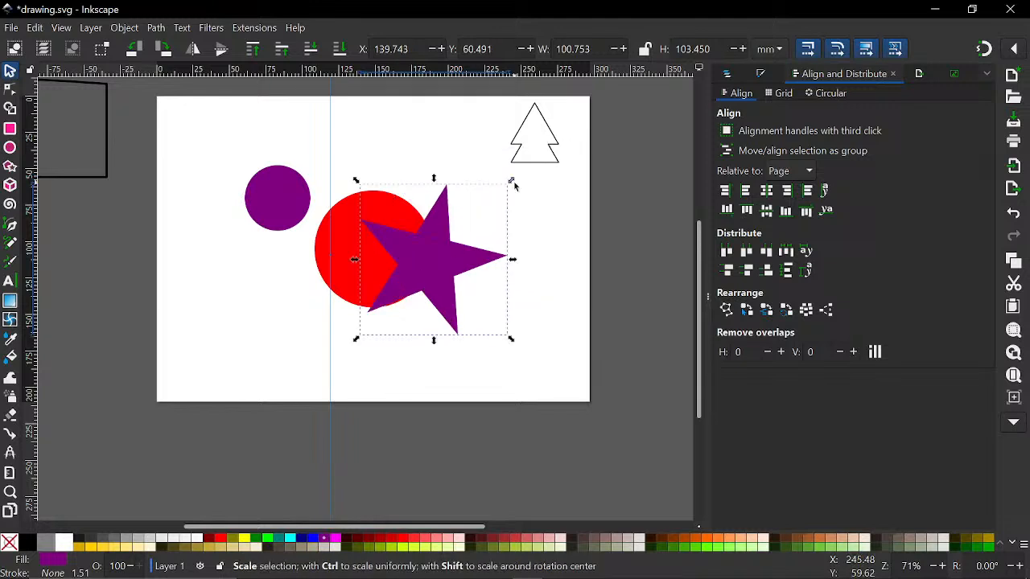
left_click_drag(513, 185, 503, 208)
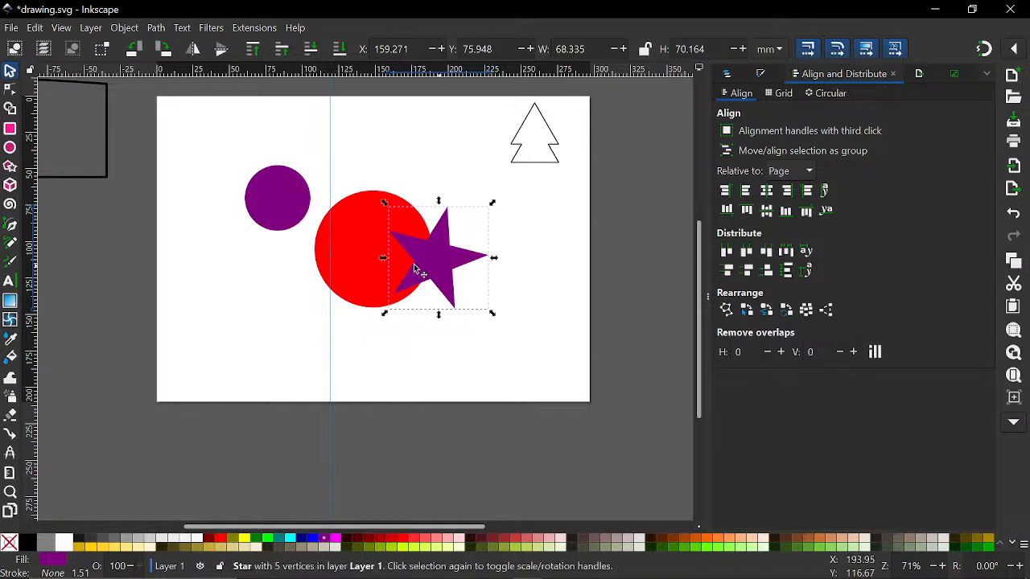
left_click_drag(415, 270, 407, 269)
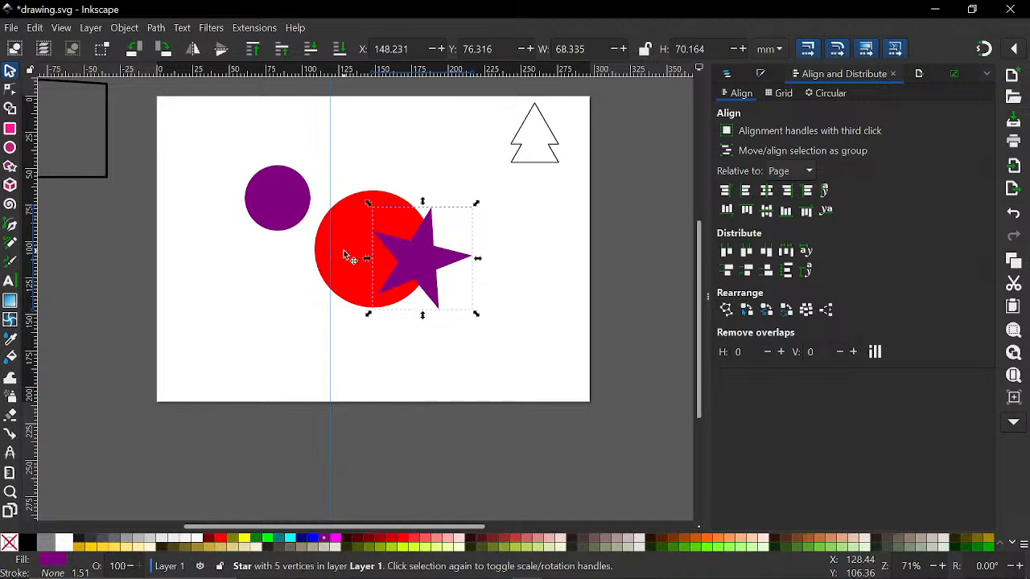
Move the purple circle to the page's upper left corner and subtract the star from the red circle with Difference.
left_click(344, 256)
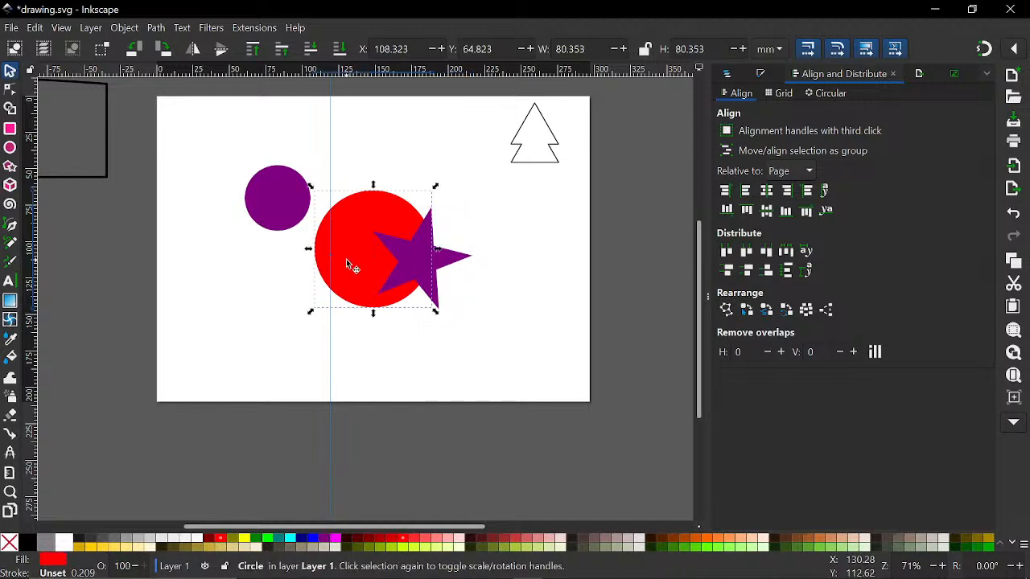
left_click(441, 262, "shift")
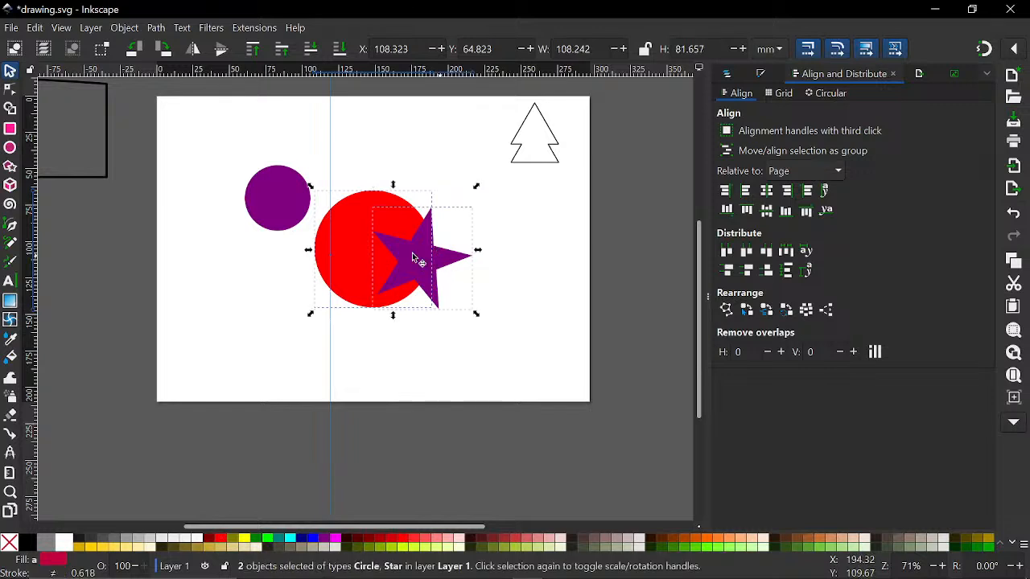
left_click_drag(268, 206, 193, 121)
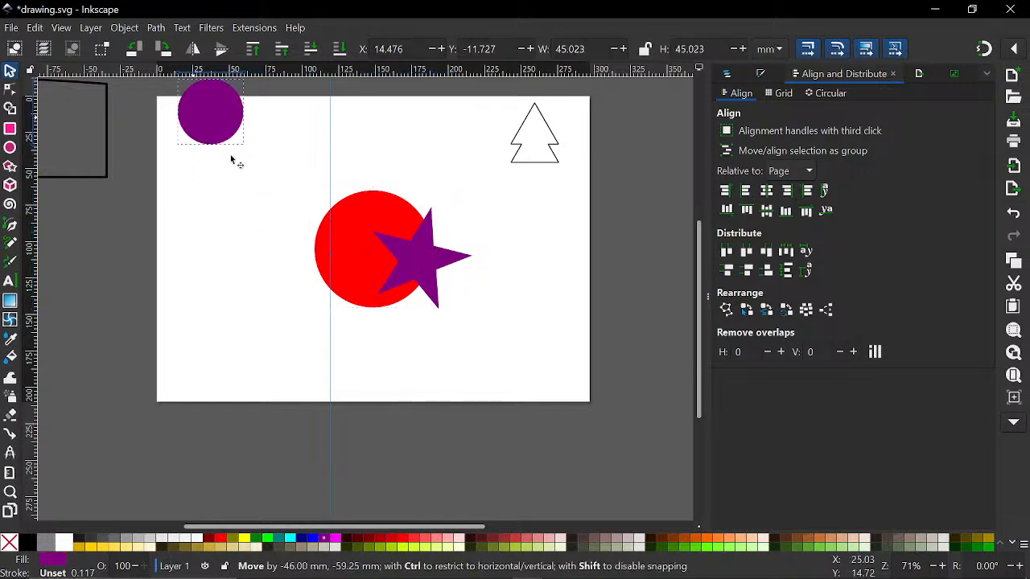
left_click_drag(484, 323, 493, 368)
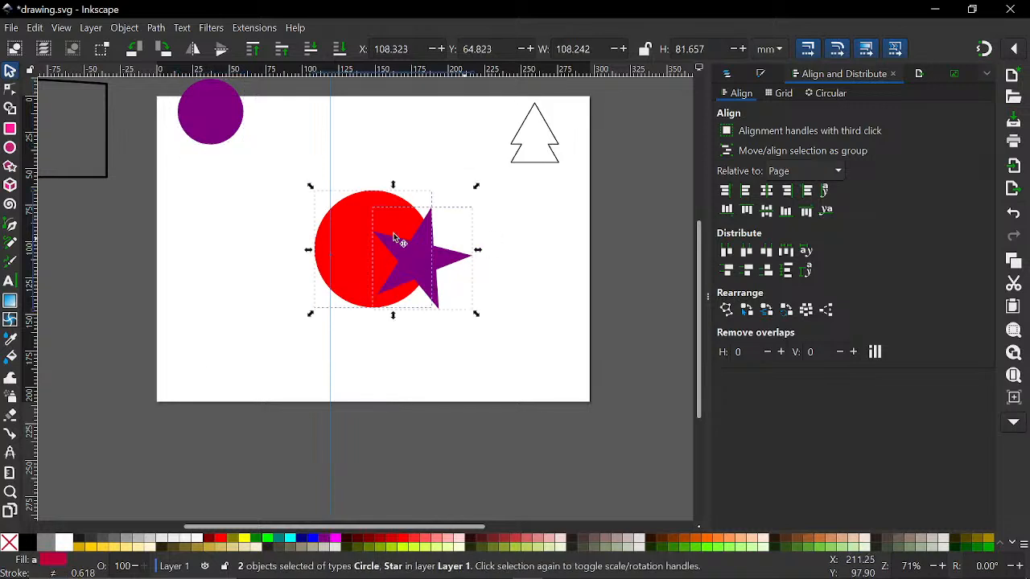
left_click(155, 28)
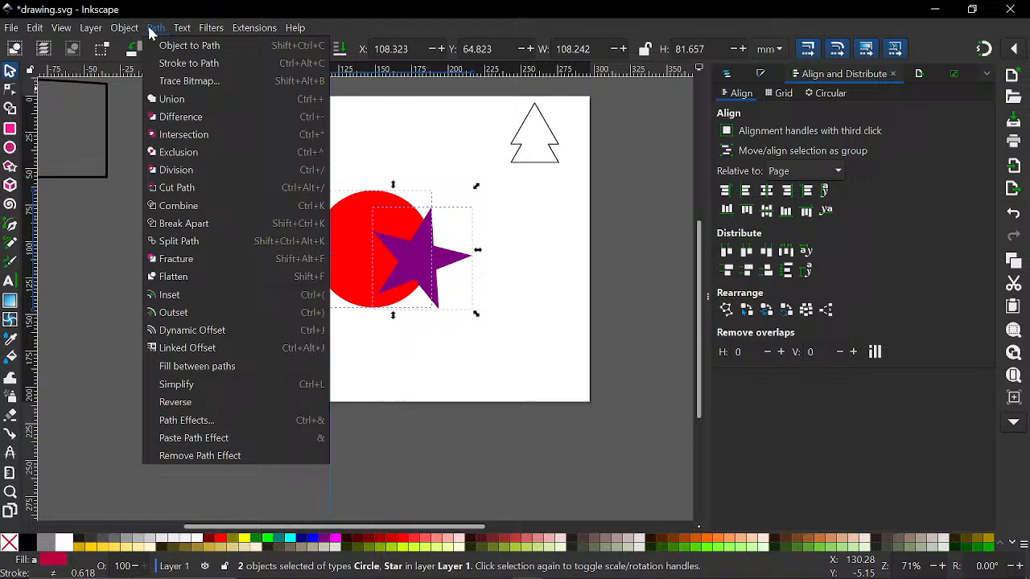
left_click(186, 119)
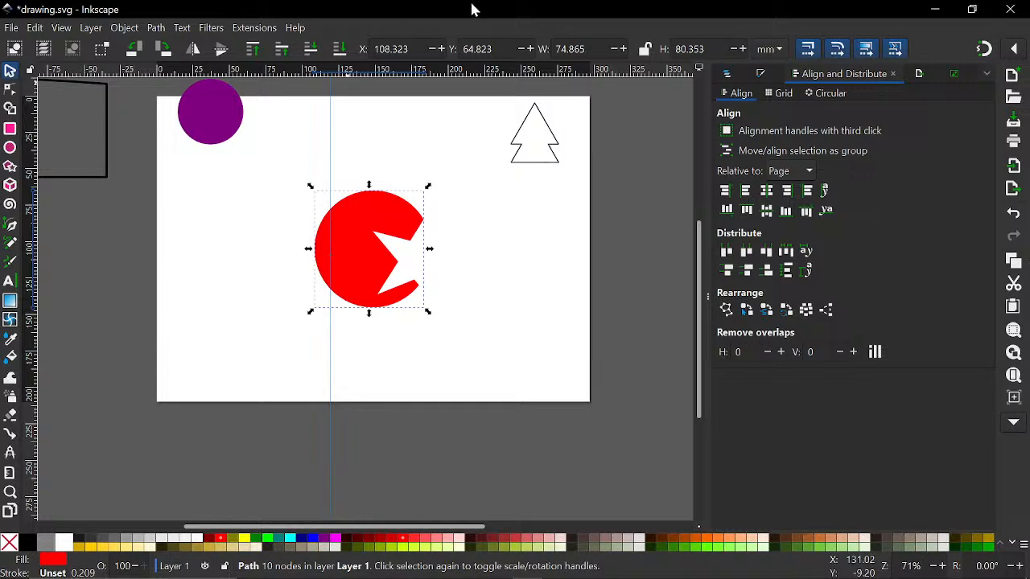
Move the cut red circle left to about X 79.6 mm and give it a black stroke with no fill.
left_click(156, 29)
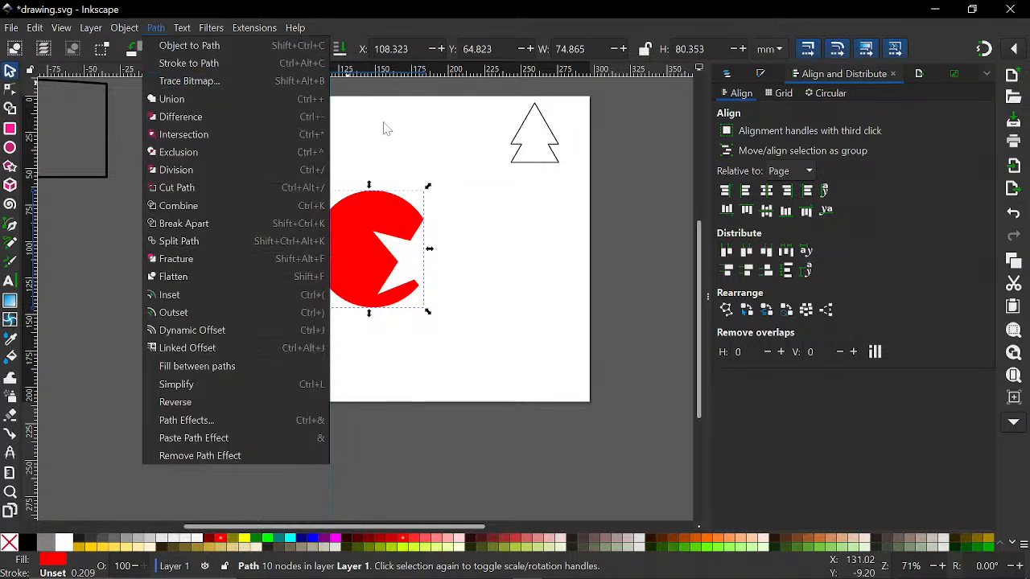
left_click(384, 126)
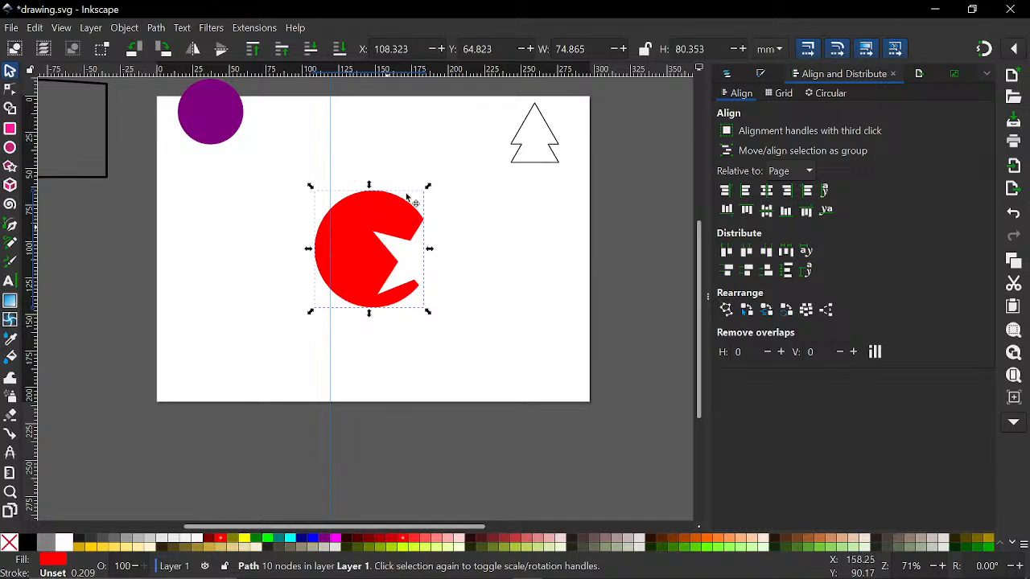
left_click_drag(360, 193, 320, 193)
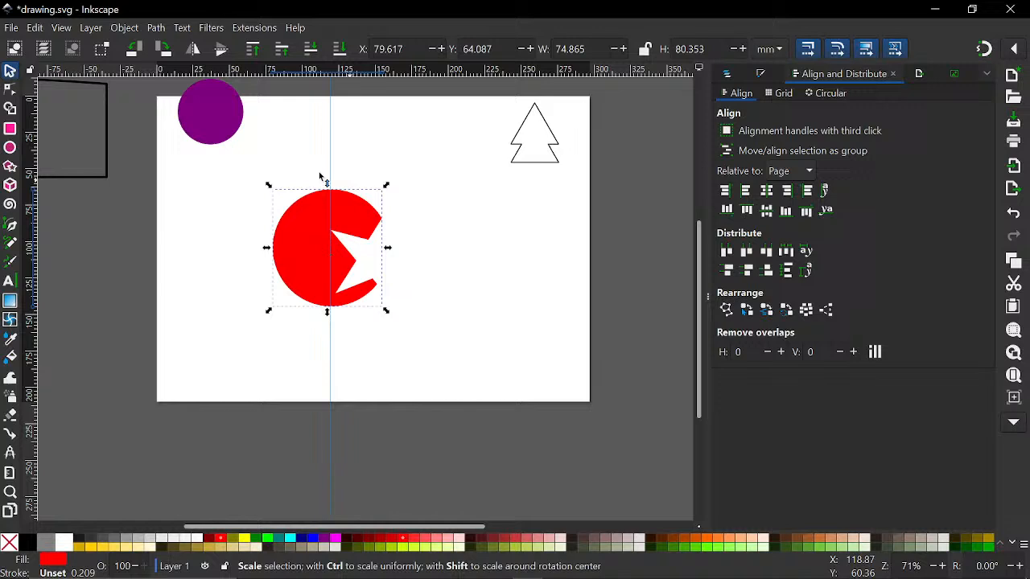
left_click(10, 90)
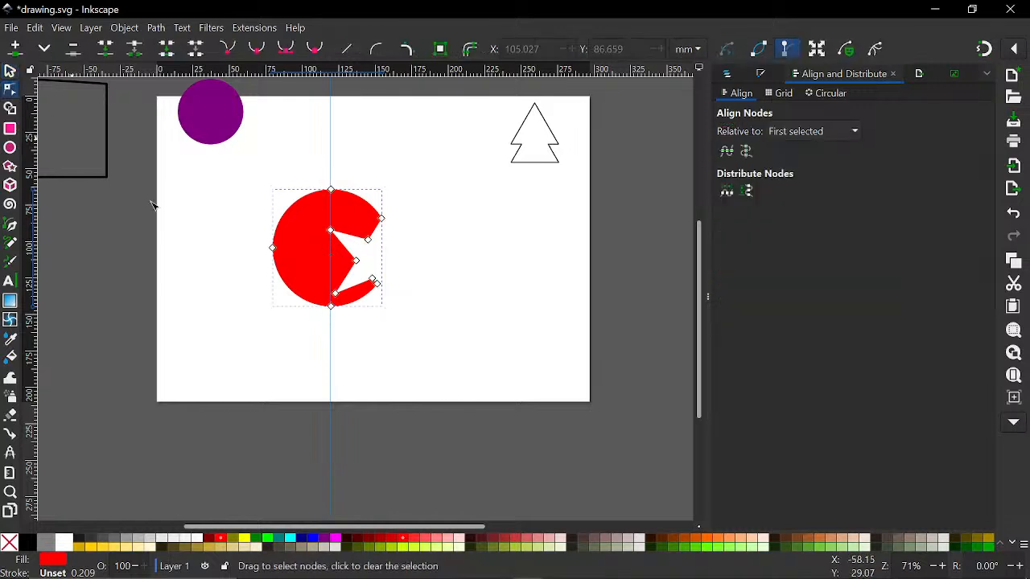
left_click(29, 544, "shift")
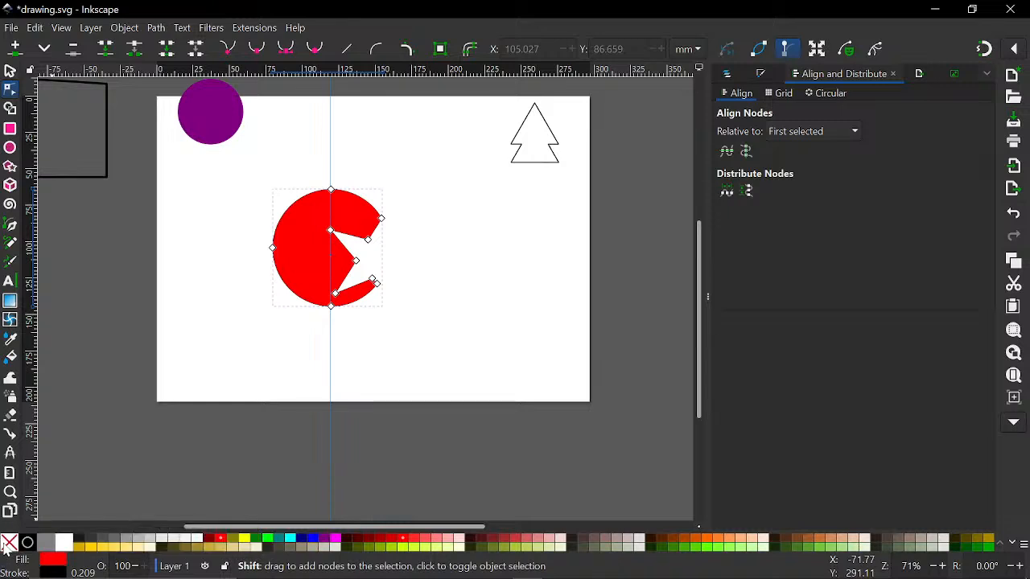
left_click(11, 542)
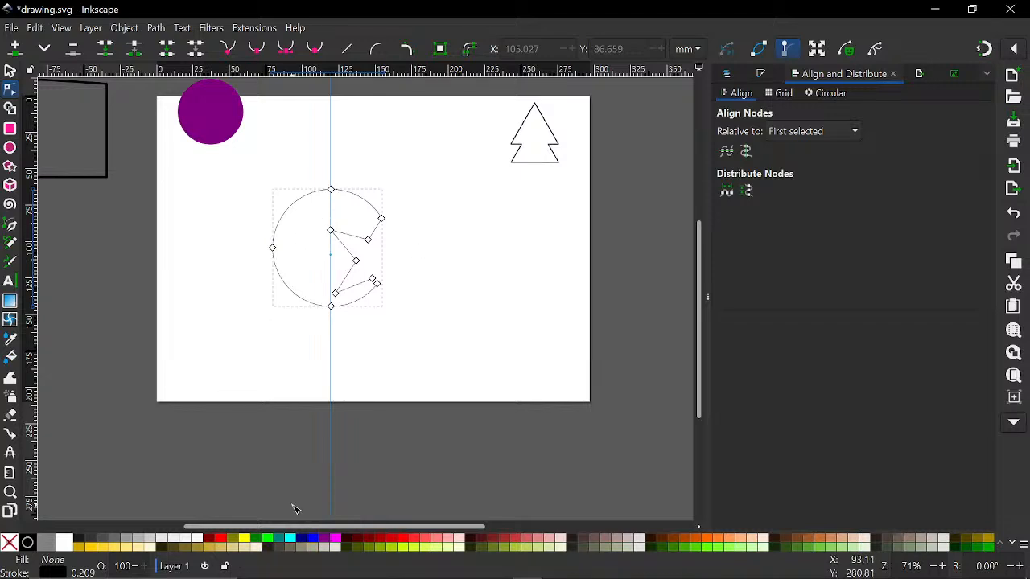
Try moving the upper inner corner node of the star-shaped cutout, and undo the move.
scroll(344, 254, "up", 3)
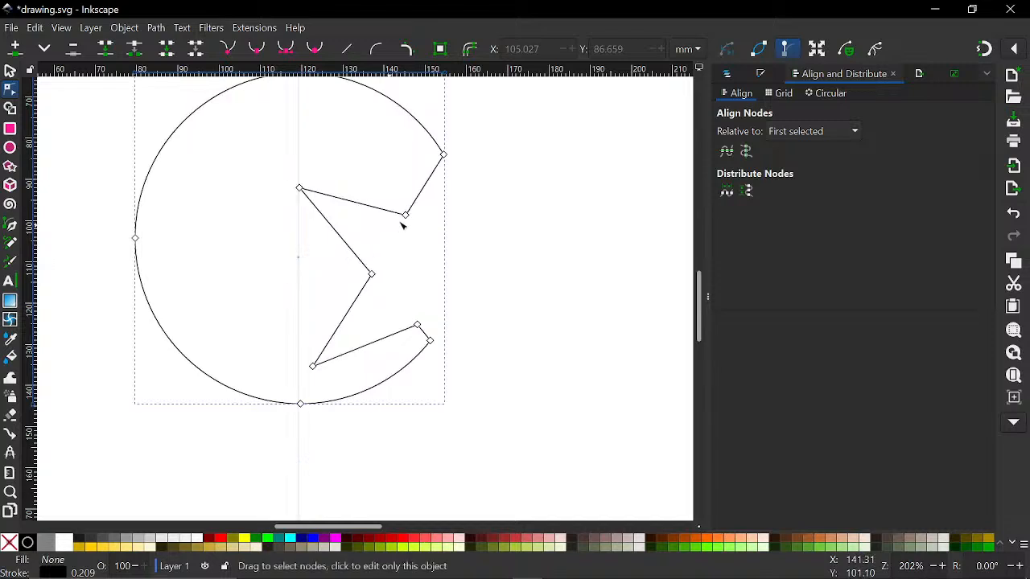
left_click_drag(405, 216, 388, 185)
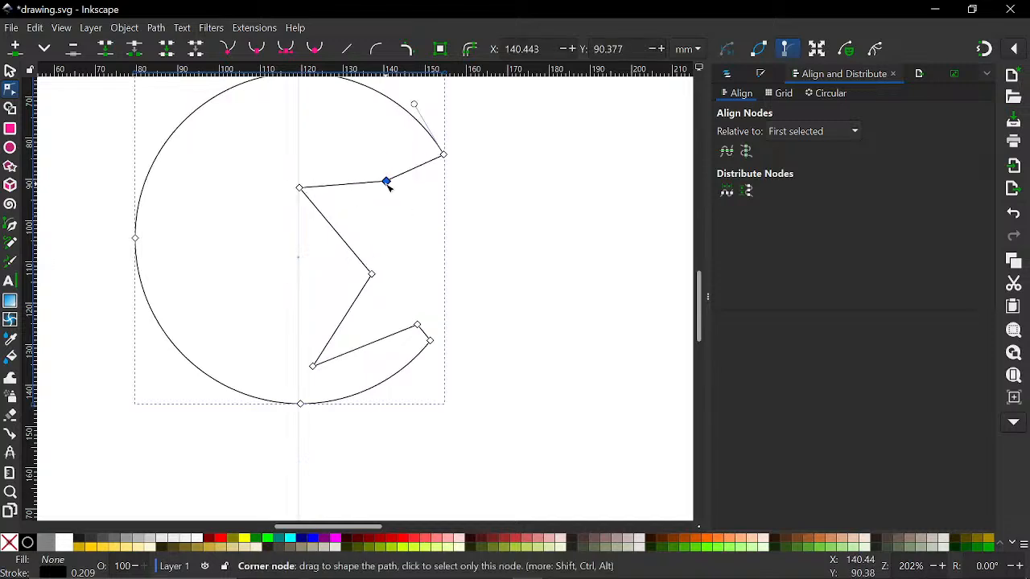
key("ctrl+z")
key("ctrl+z")
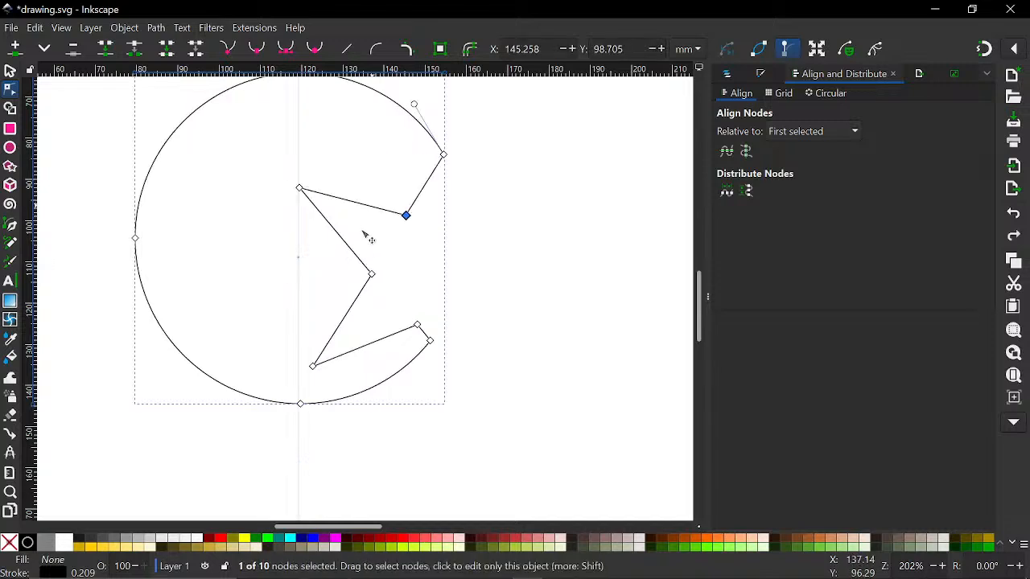
Bend the cutout's upper straight segment downward into a curve and delete the corner node in the middle of the cutout.
left_click_drag(366, 206, 370, 230)
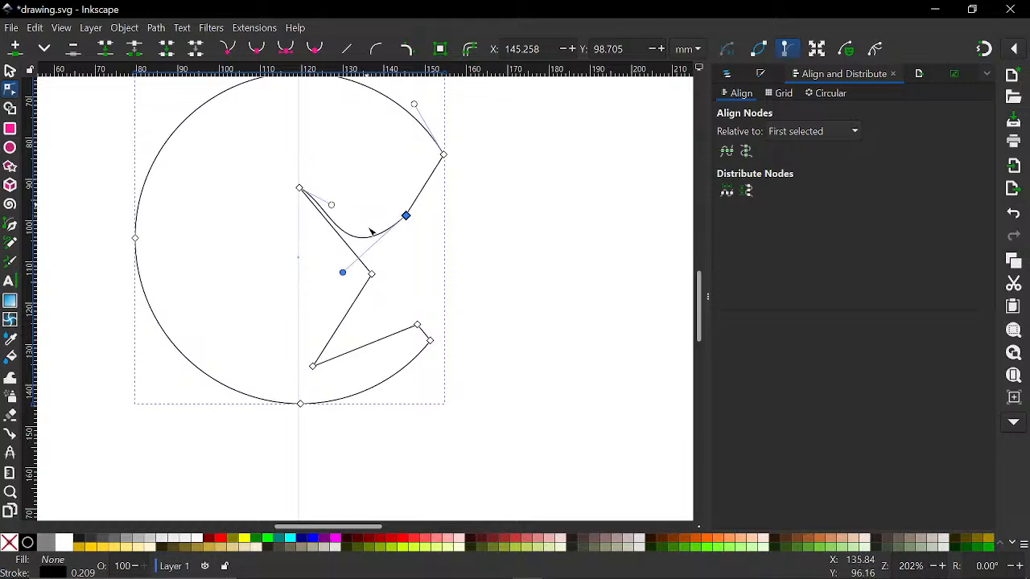
mouse_move(343, 315)
left_mouse_down()
mouse_move(313, 310)
mouse_move(344, 318)
left_mouse_up()
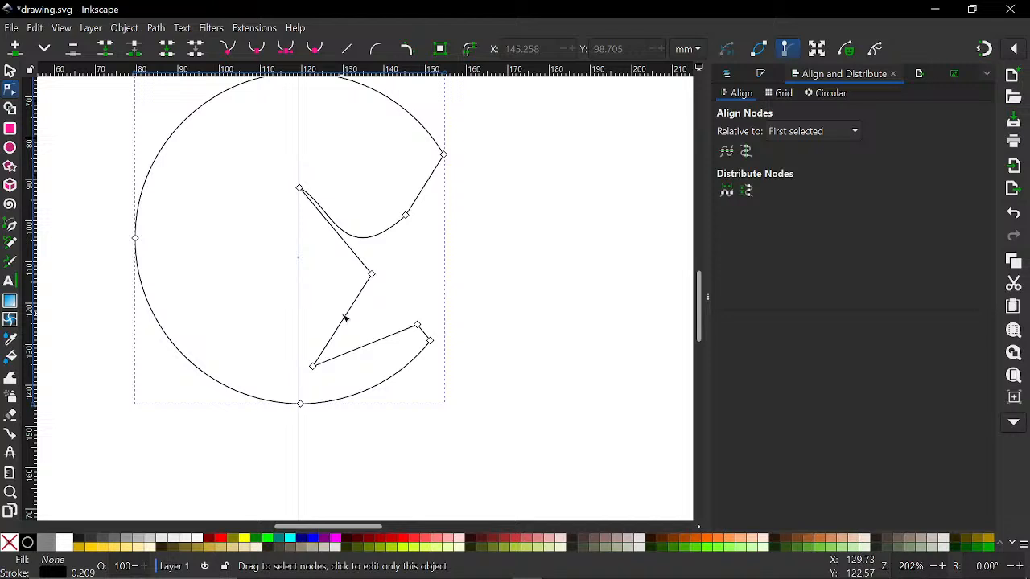
left_click(373, 276)
key("Delete")
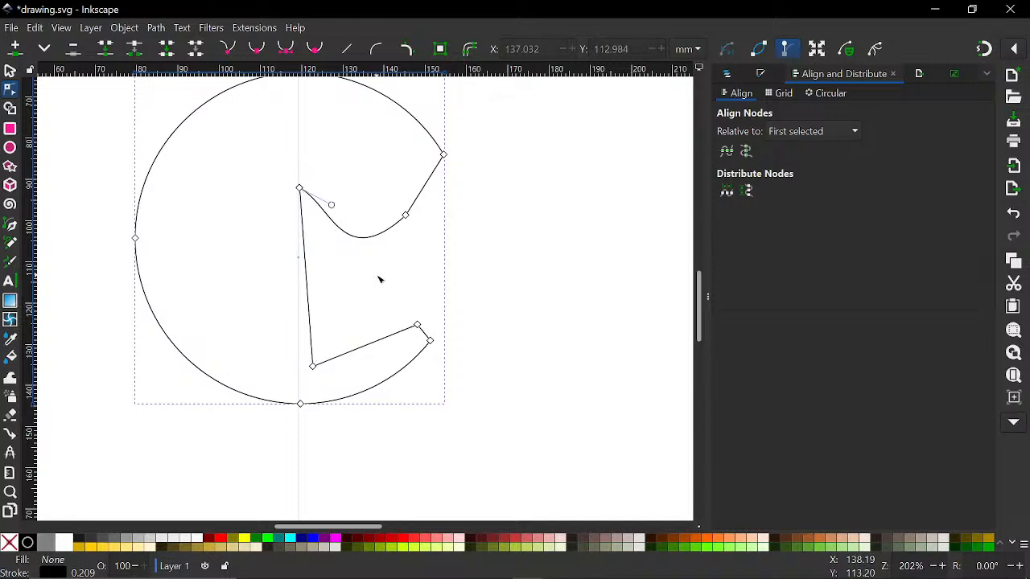
scroll(379, 270, "down", 1)
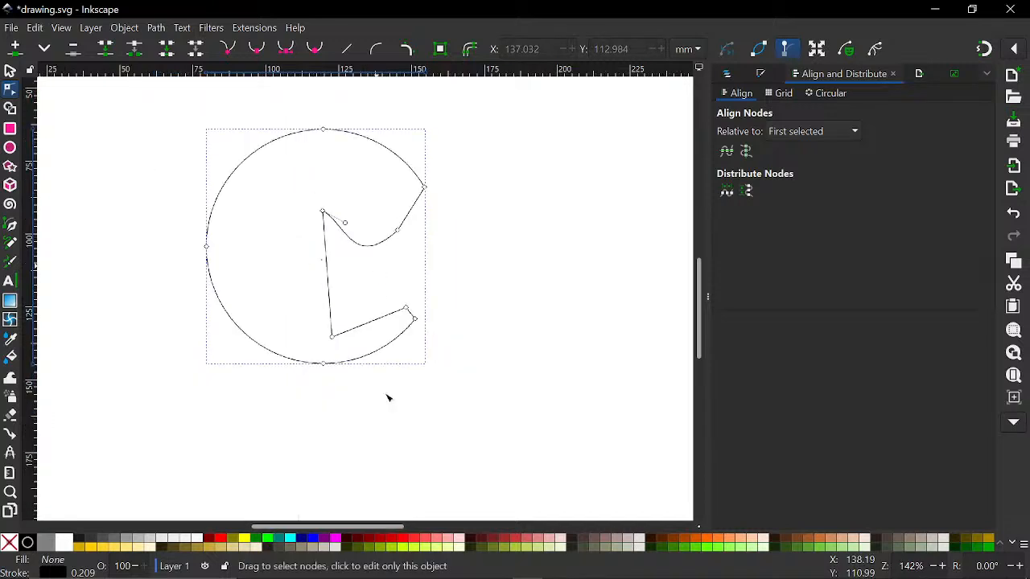
scroll(376, 265, "down", 6)
left_click(401, 552)
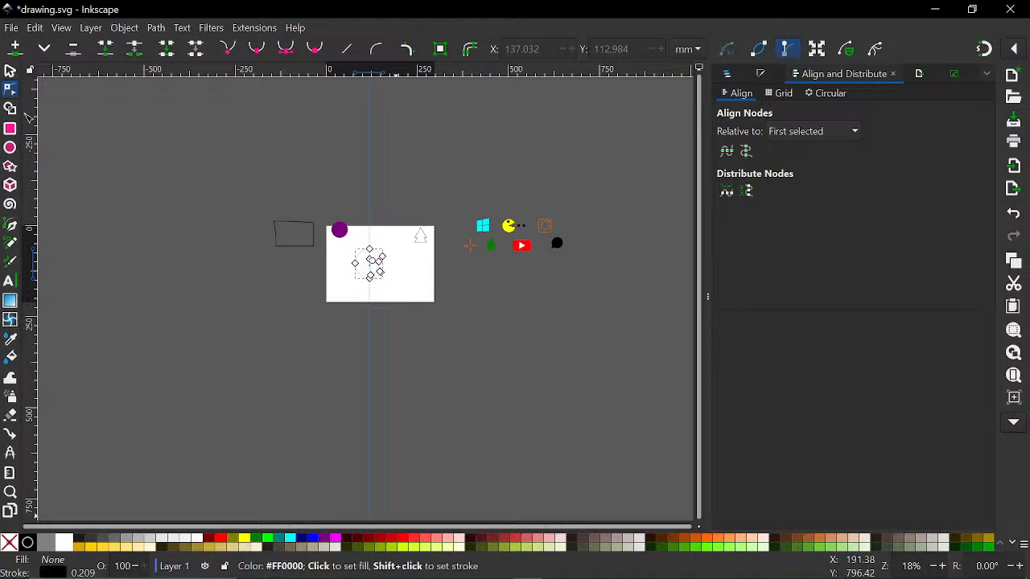
Leave node editing and fill the reshaped cut circle with lime green.
left_click(10, 71)
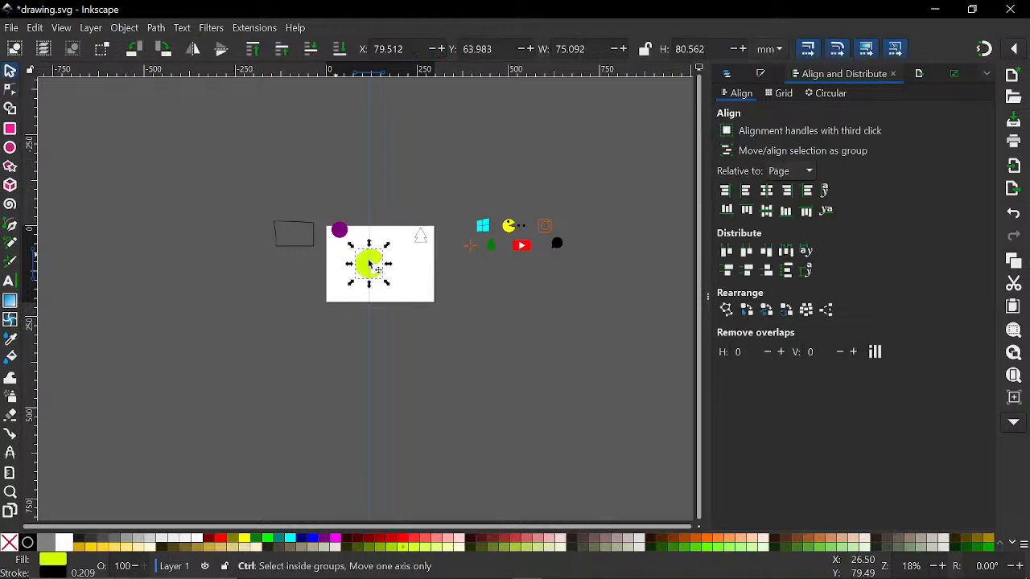
scroll(382, 257, "up", 5, "ctrl")
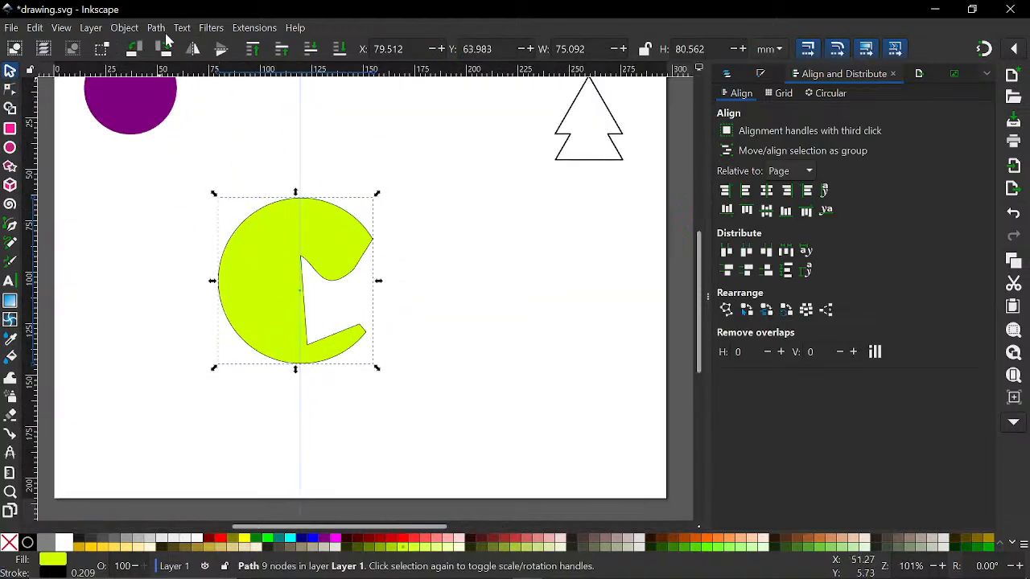
left_click(157, 29)
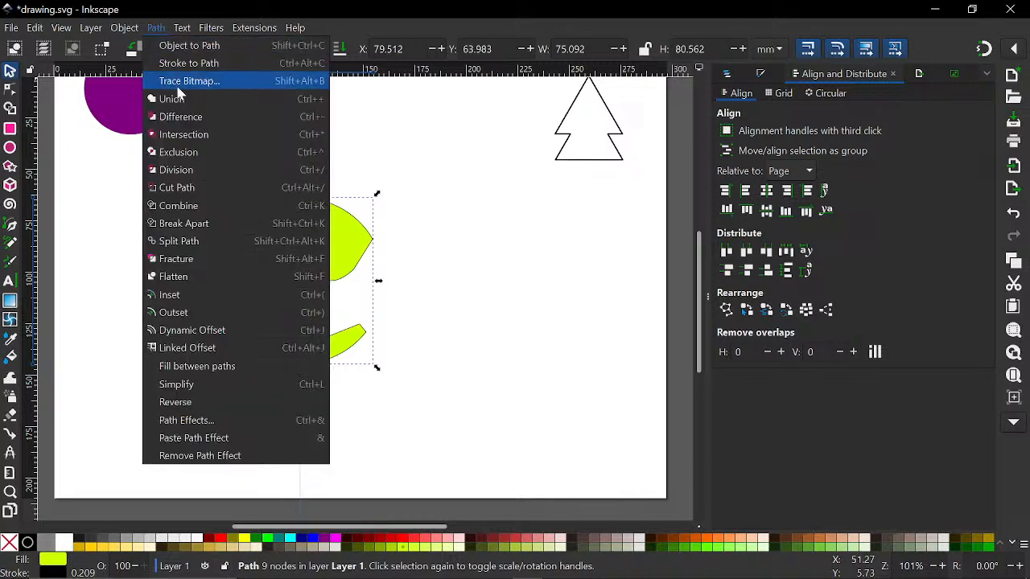
left_click(430, 180)
scroll(375, 230, "down", 1, "ctrl")
scroll(375, 230, "down", 3, "ctrl")
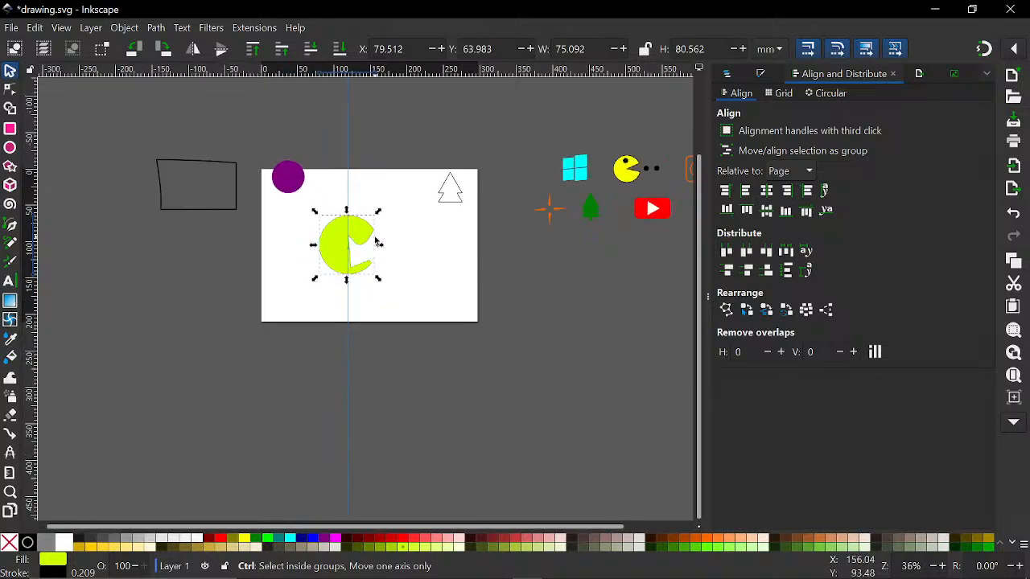
Shrink the lime shape to about 25 mm wide and move it near the page's upper edge, beside the purple circle.
left_click_drag(363, 232, 371, 168)
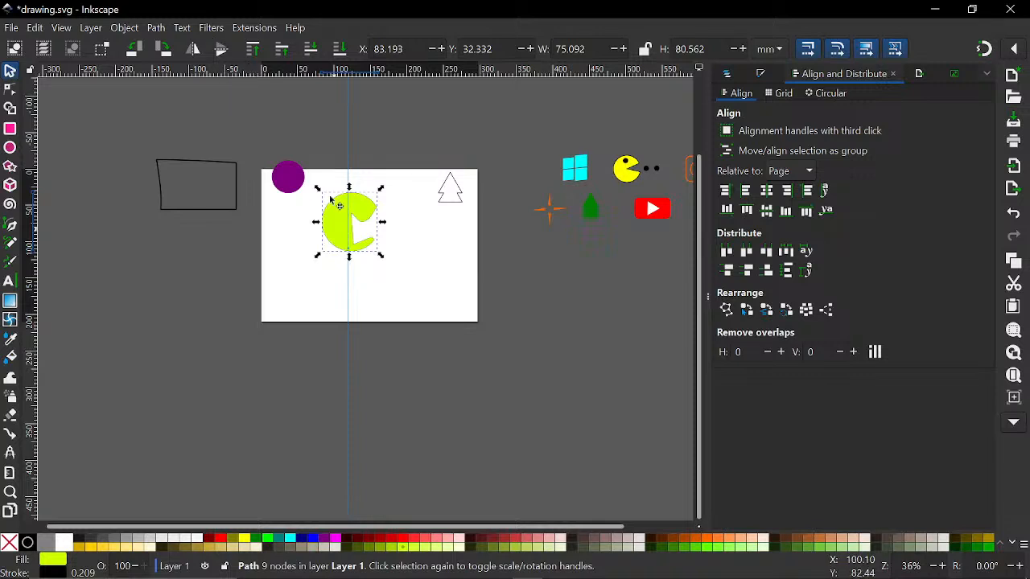
left_click_drag(332, 199, 334, 163)
left_click_drag(336, 161, 296, 178)
scroll(361, 208, "up", 3)
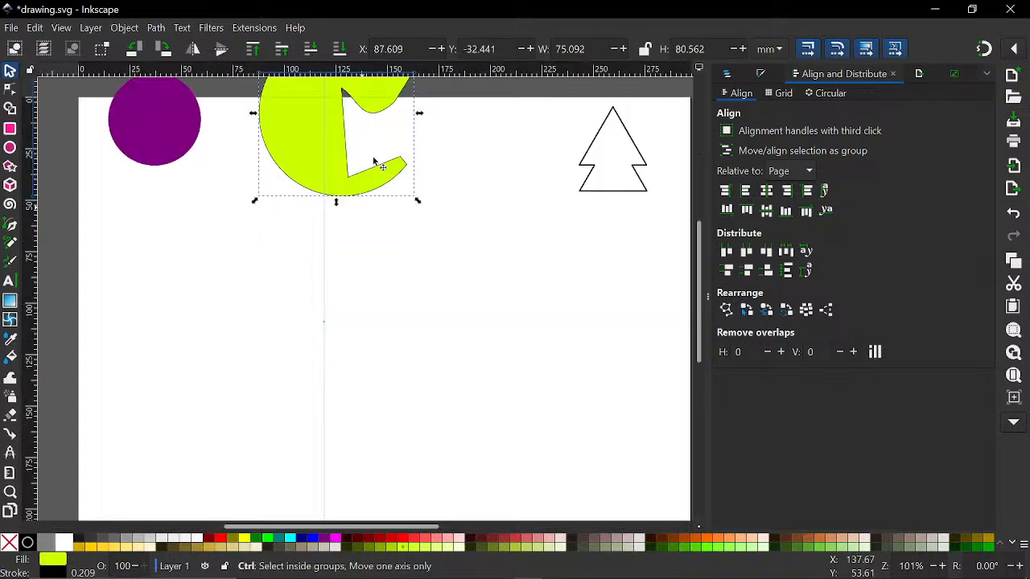
scroll(375, 163, "up", 4)
left_click_drag(419, 156, 392, 215)
left_click_drag(318, 255, 276, 299)
scroll(260, 255, "down", 3)
Center the purple circle on the page both horizontally and vertically.
left_click(174, 184)
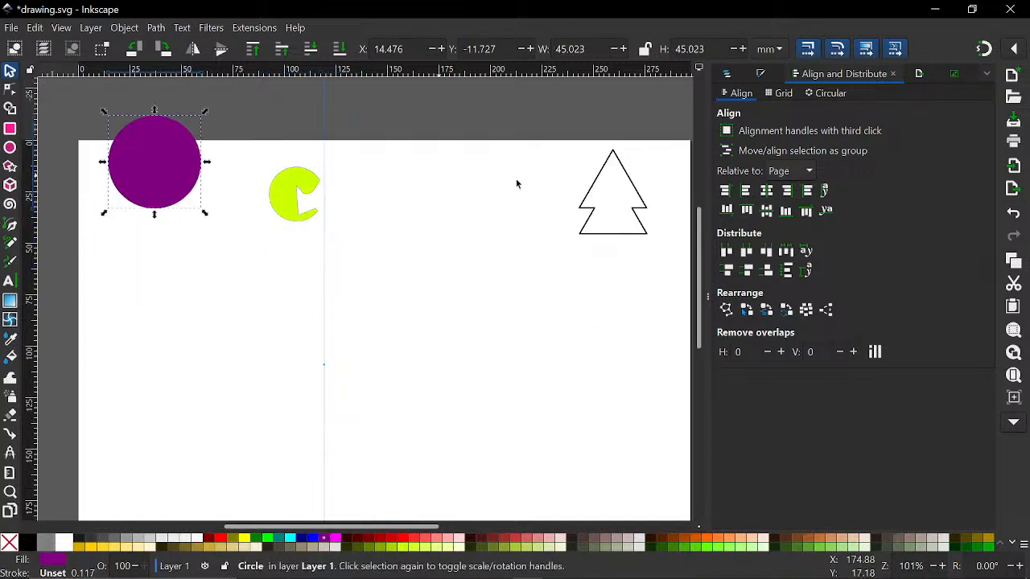
left_click(766, 191)
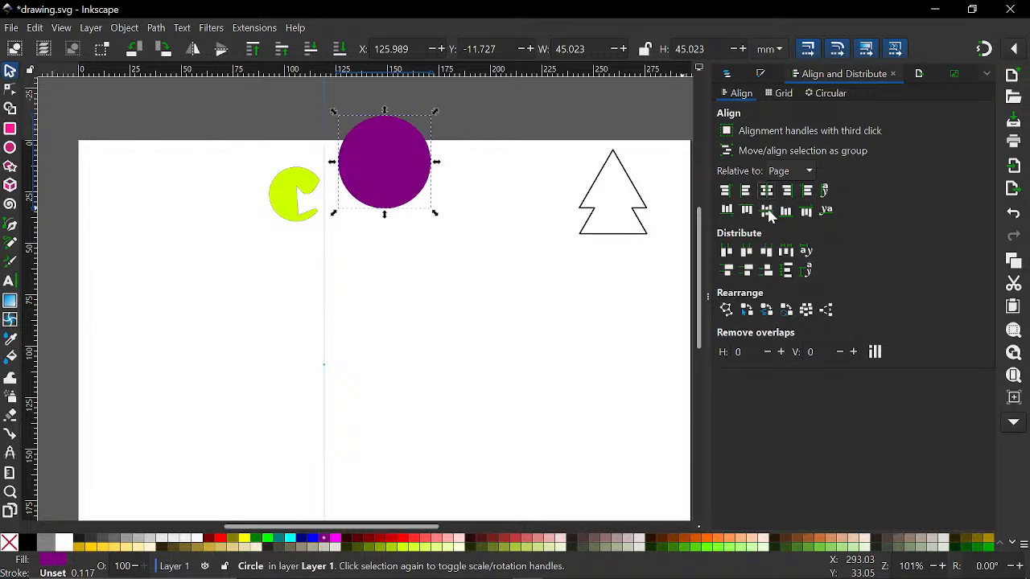
left_click(765, 210)
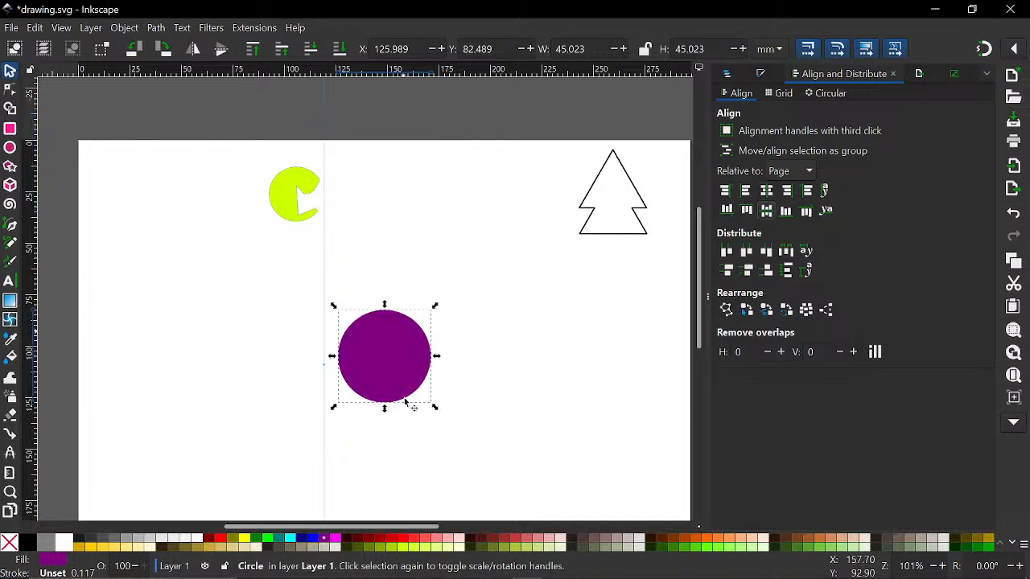
Duplicate the purple circle as a red copy overlapping its right side at about X 152.5 mm.
left_click(418, 539)
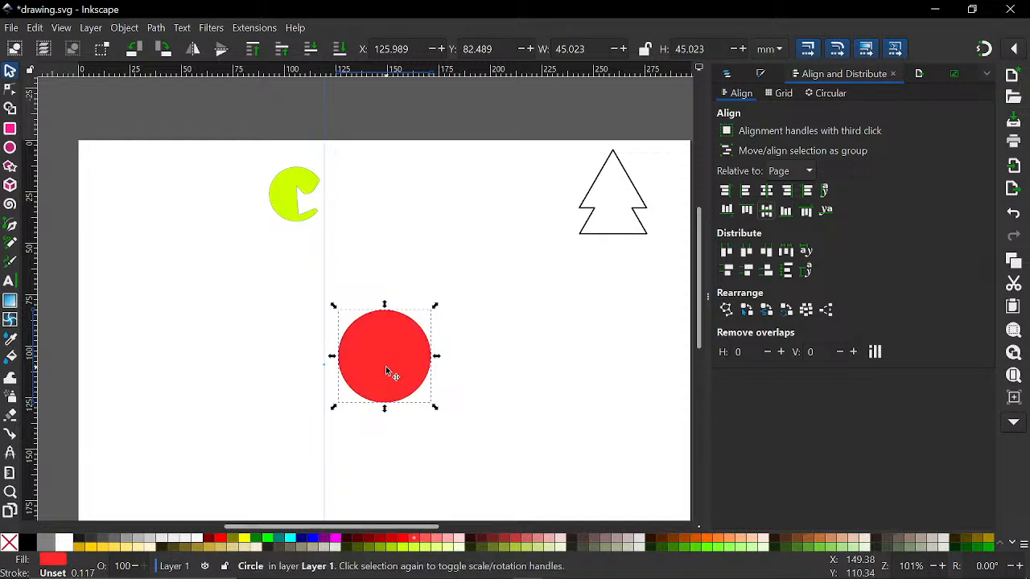
left_click_drag(386, 367, 449, 367)
scroll(447, 359, "down", 2, "ctrl")
scroll(448, 369, "up", 2, "ctrl")
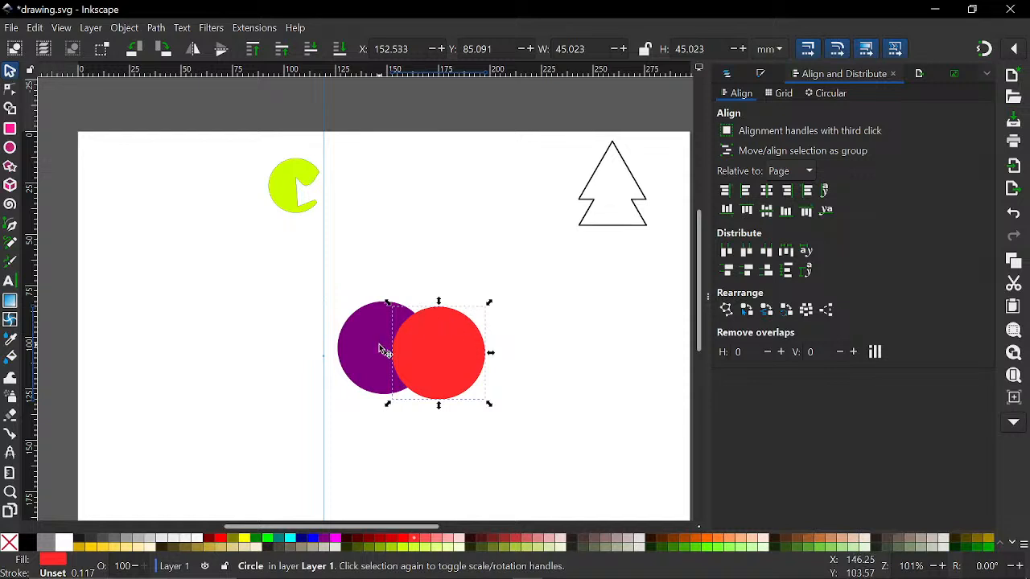
Set the stroke width of both overlapping circles to 1.317 mm and collapse the side dialogs.
key("shift")
left_click(355, 352, "shift")
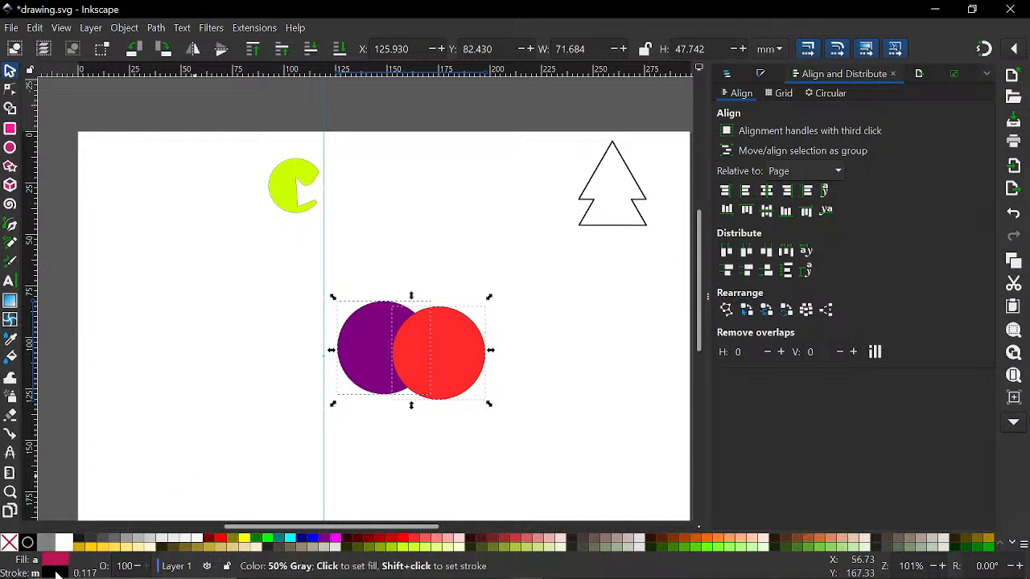
left_click(57, 573)
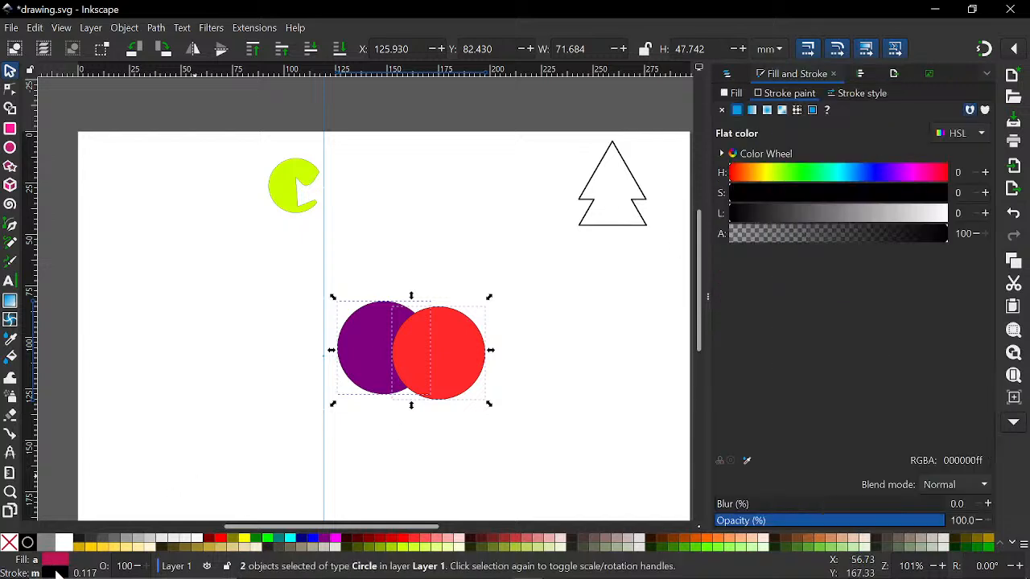
left_click(857, 93)
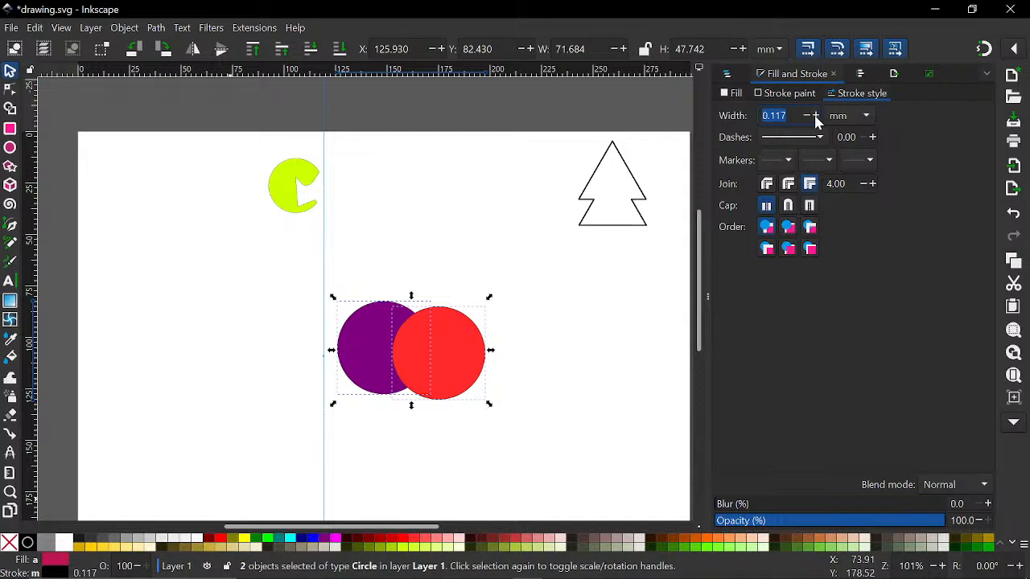
left_click_drag(815, 116, 815, 116)
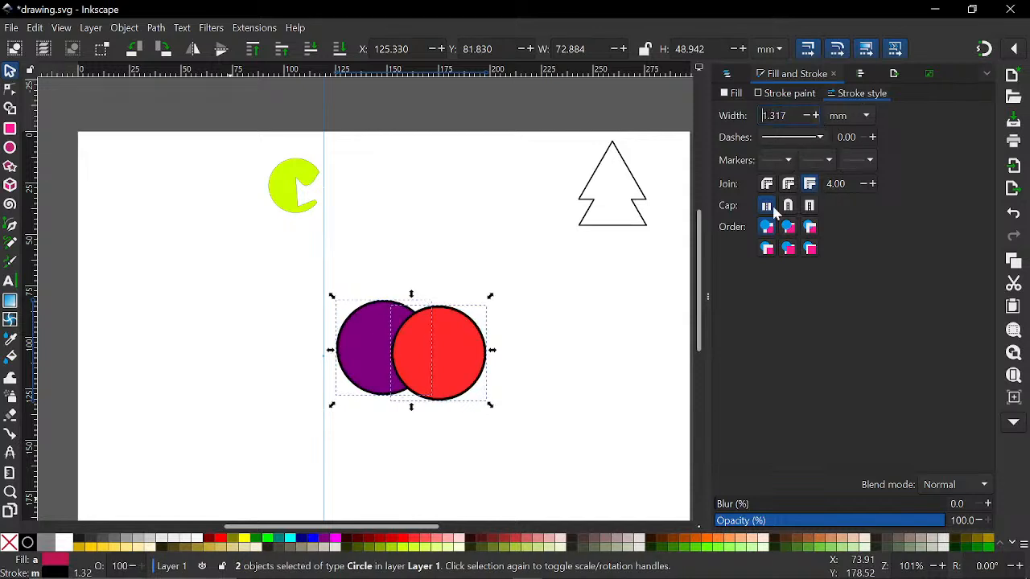
left_click_drag(708, 298, 709, 298)
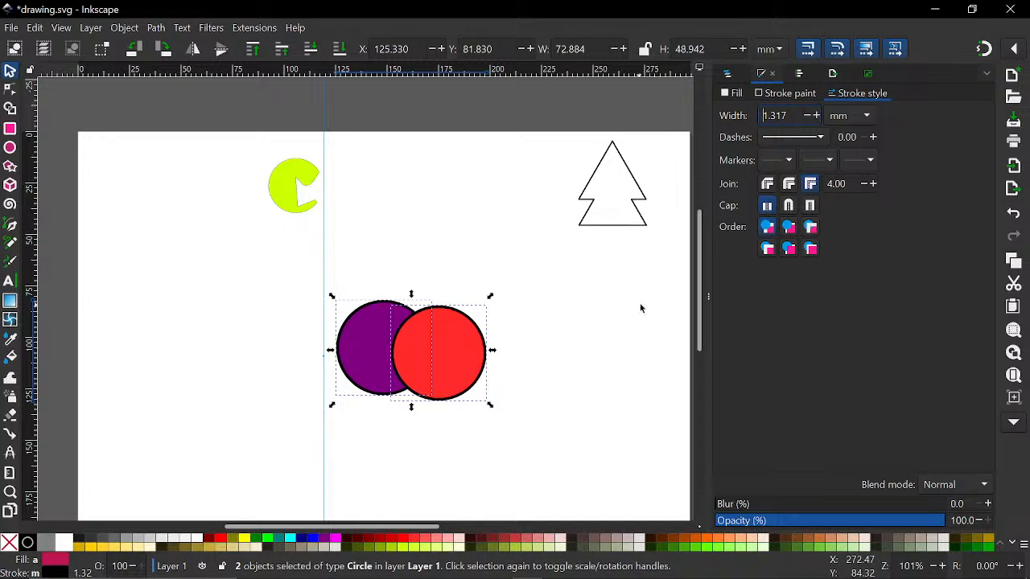
left_click(707, 302)
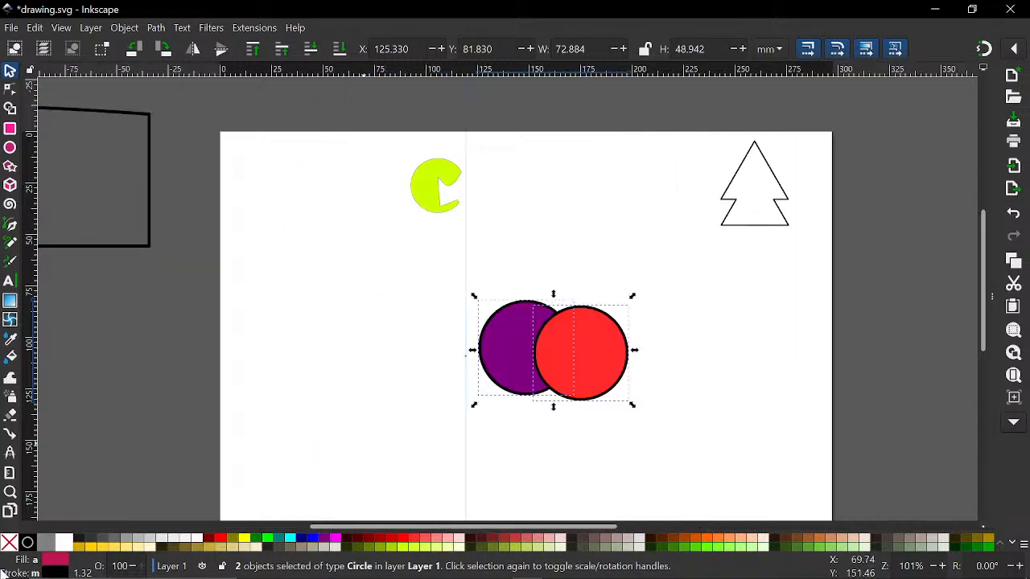
Remove the fill from both circles to expose their overlapping area.
left_click(13, 543)
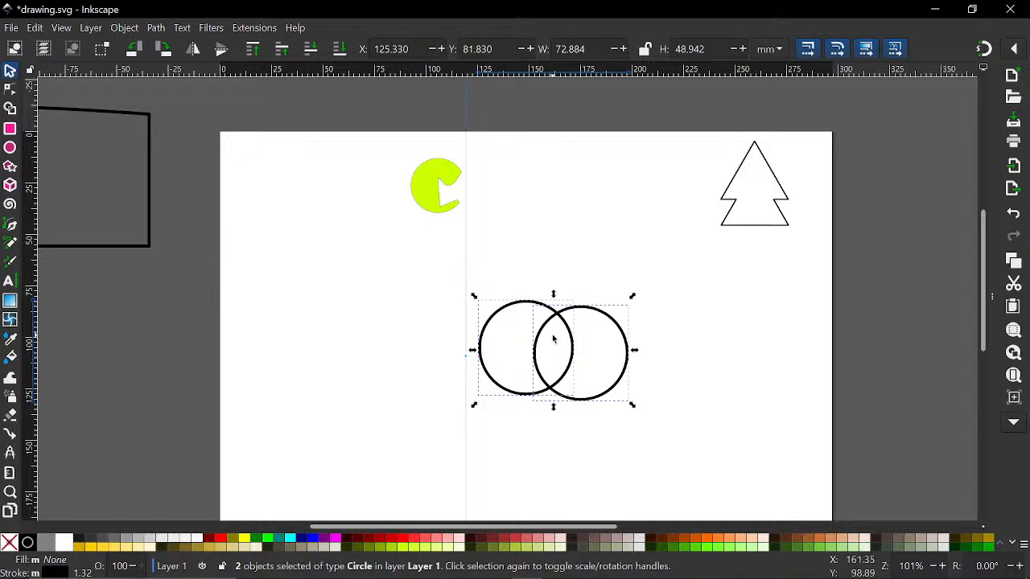
scroll(555, 354, "up", 2, "ctrl")
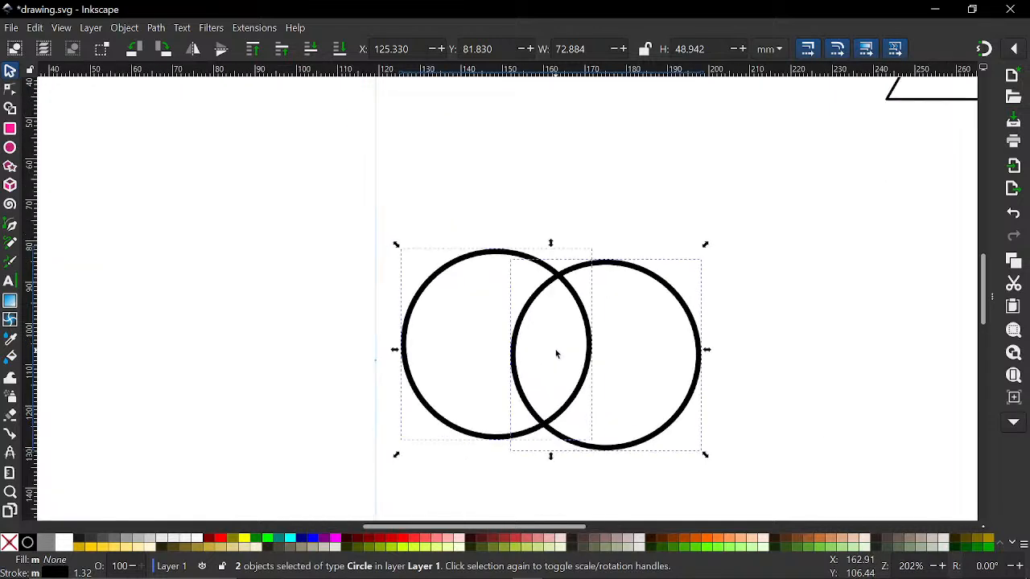
scroll(555, 349, "down", 3)
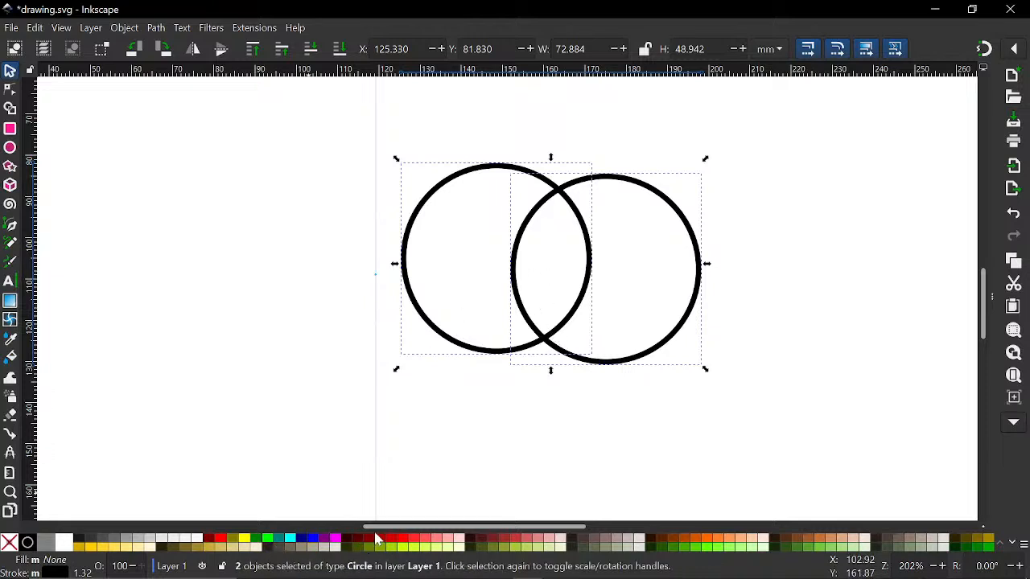
Fill the left circle with olive green and the right circle with orange #FF6600.
left_click(381, 549)
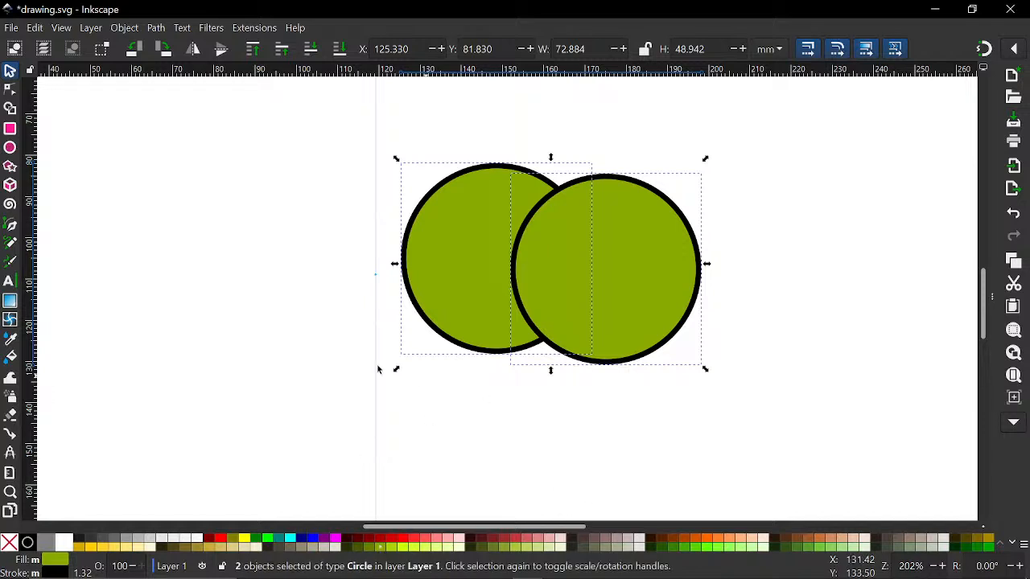
left_click(493, 481)
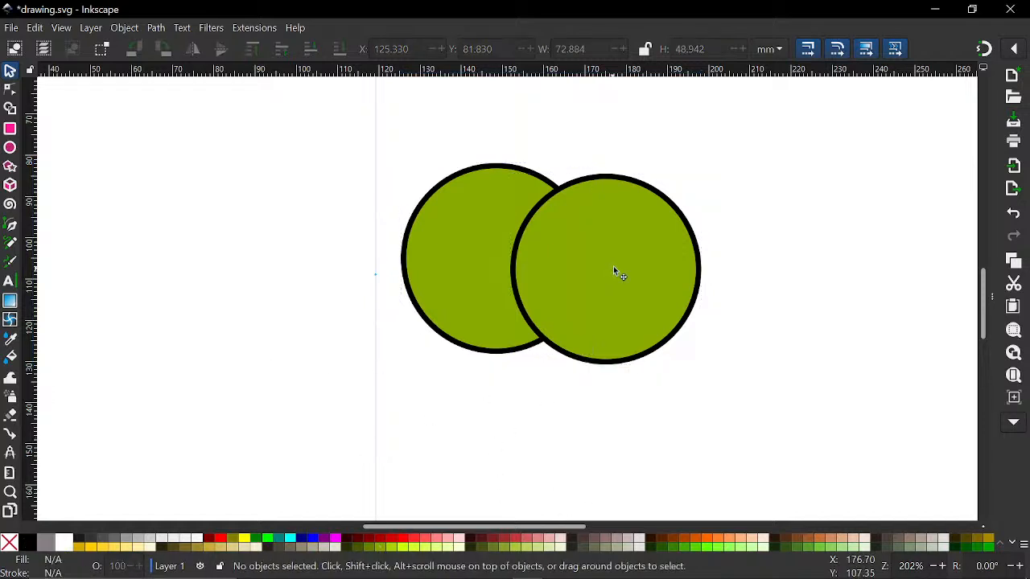
left_click(614, 269)
left_click(705, 538)
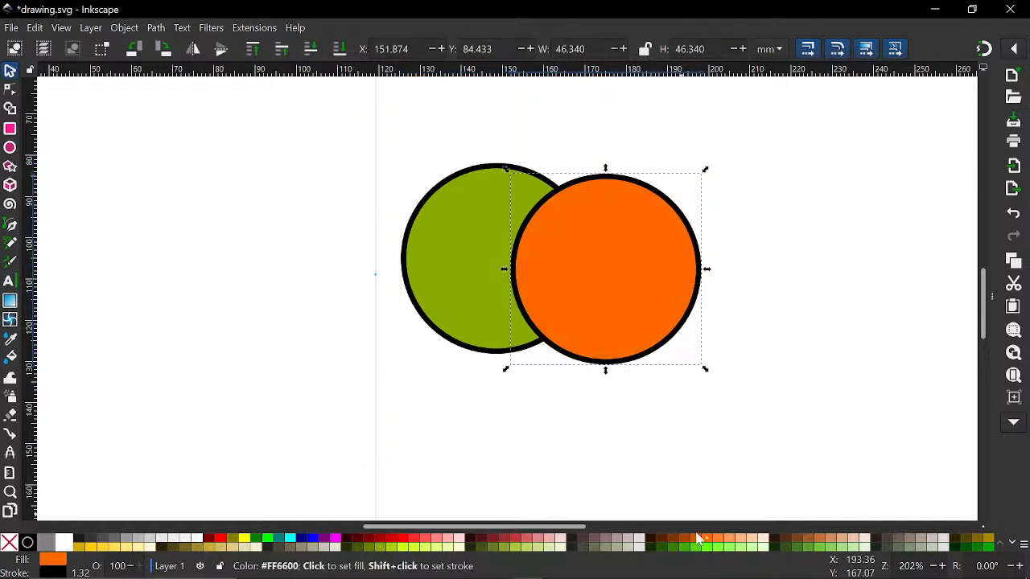
Apply Intersection to the two circles with the orange one in front, and undo it.
left_click_drag(326, 133, 748, 453)
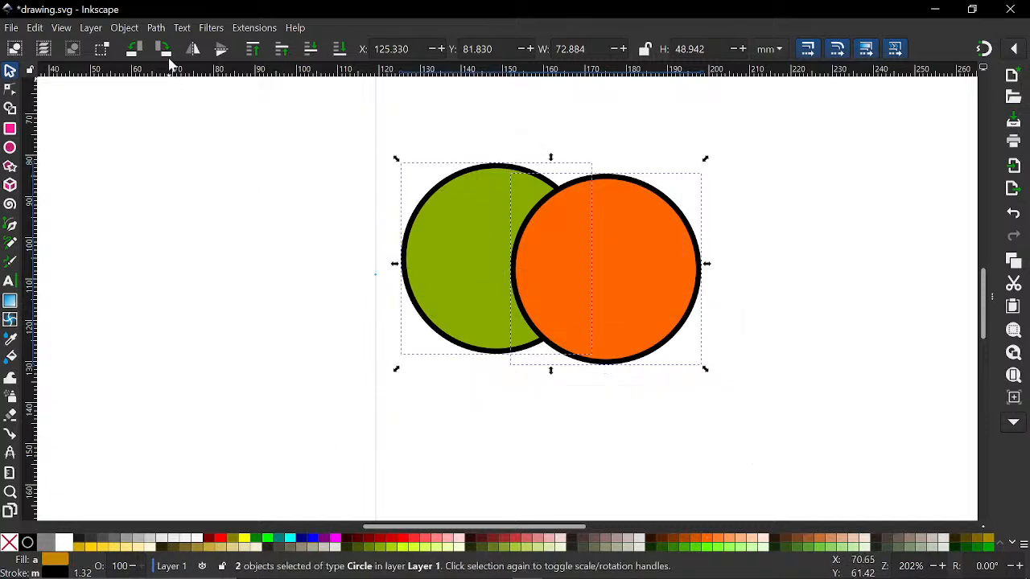
left_click(157, 28)
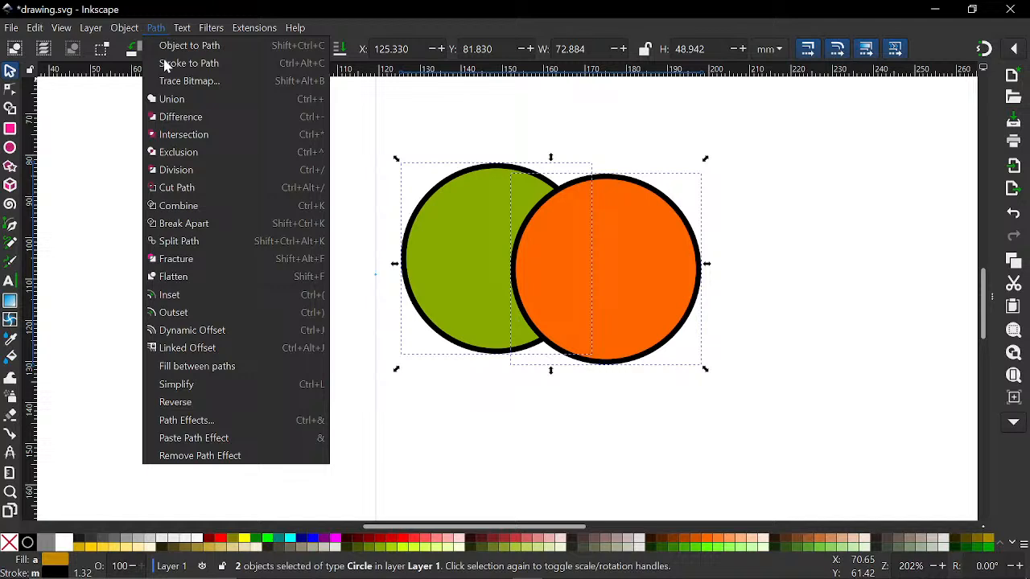
left_click(174, 135)
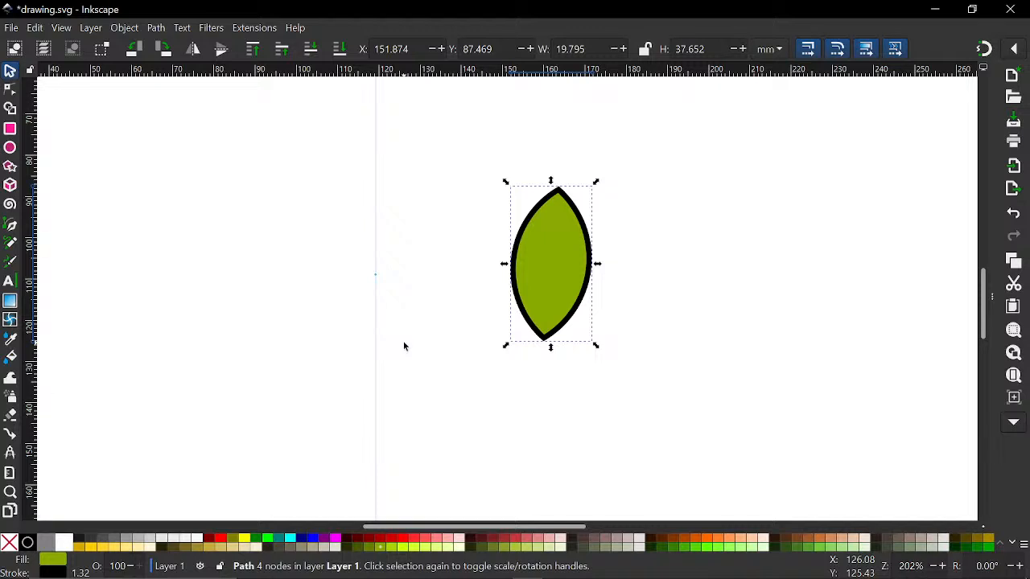
key("ctrl")
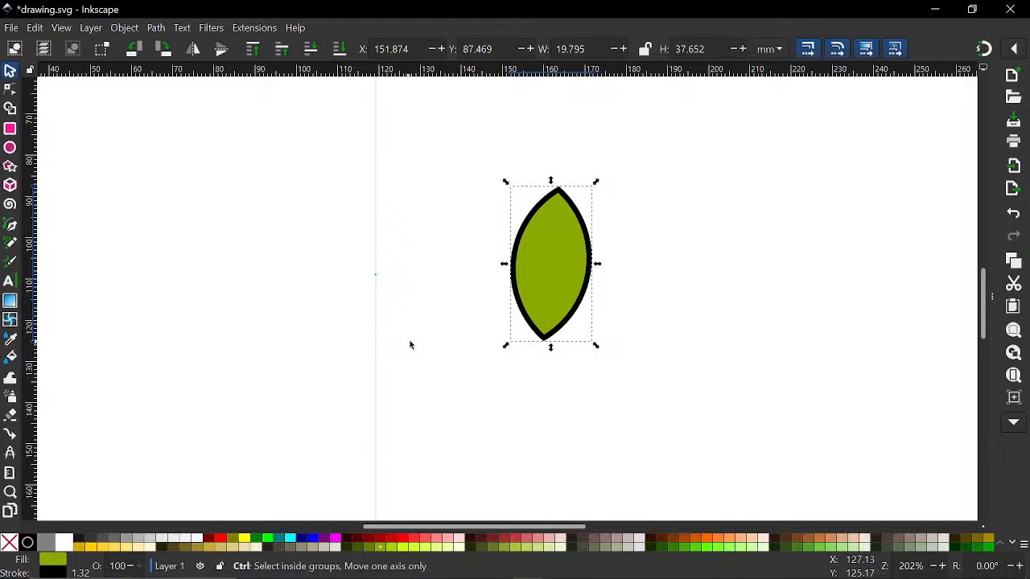
key("ctrl+z")
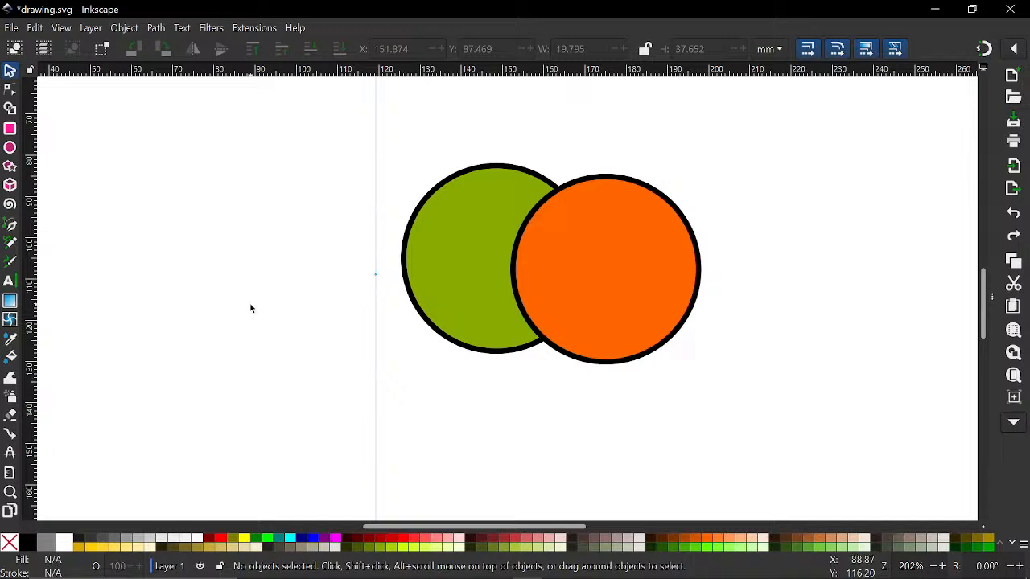
Raise the green circle to the top of the stacking order.
left_click(467, 261)
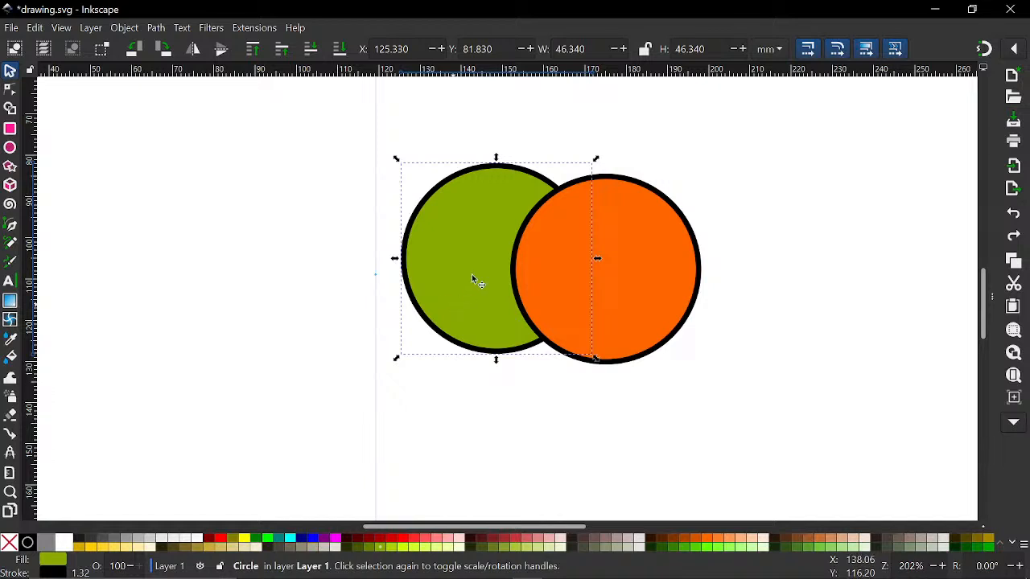
left_click(255, 50)
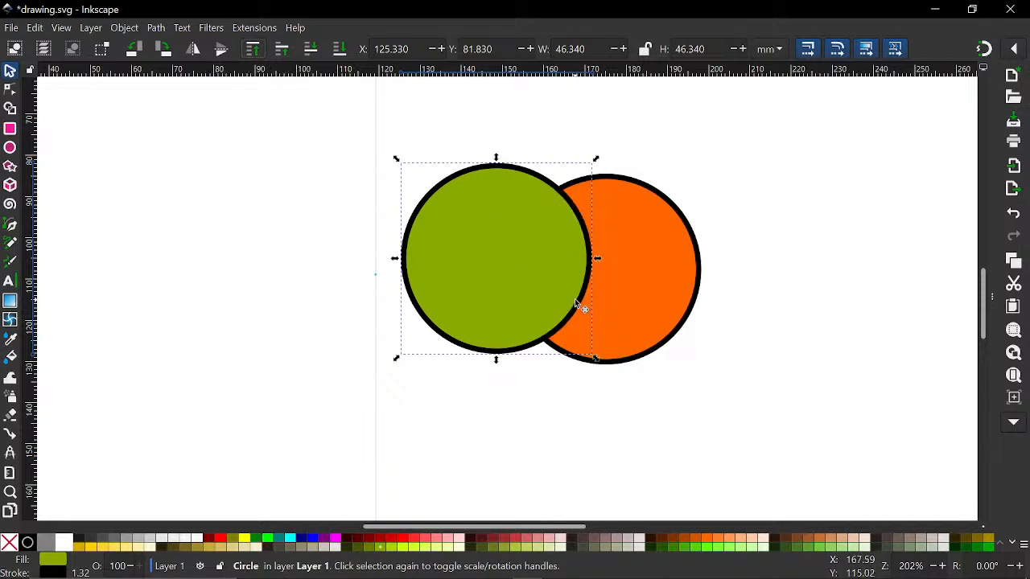
Apply Intersection to the two circles with the green one in front, and undo it.
left_click(625, 285, "shift")
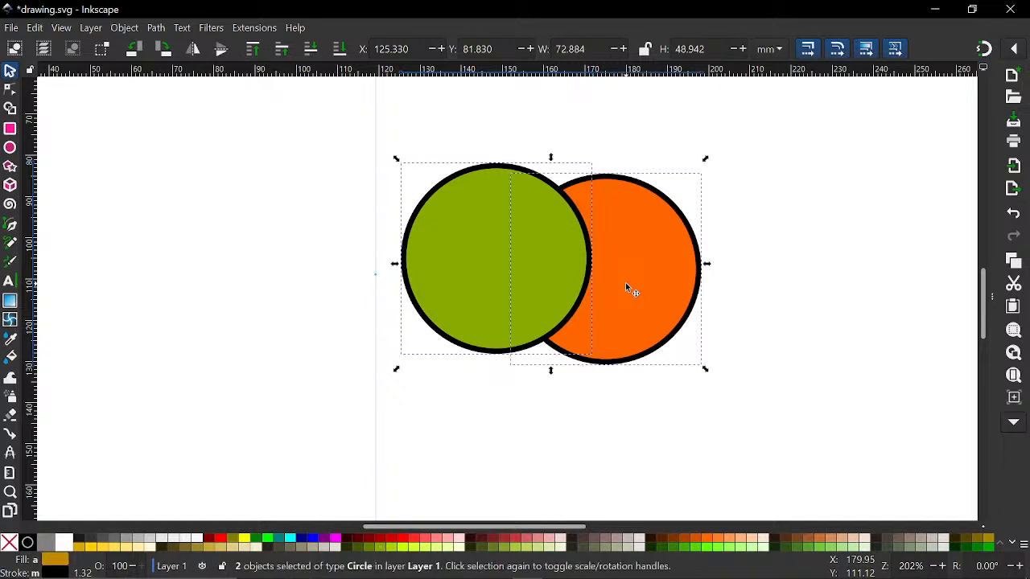
left_click(157, 28)
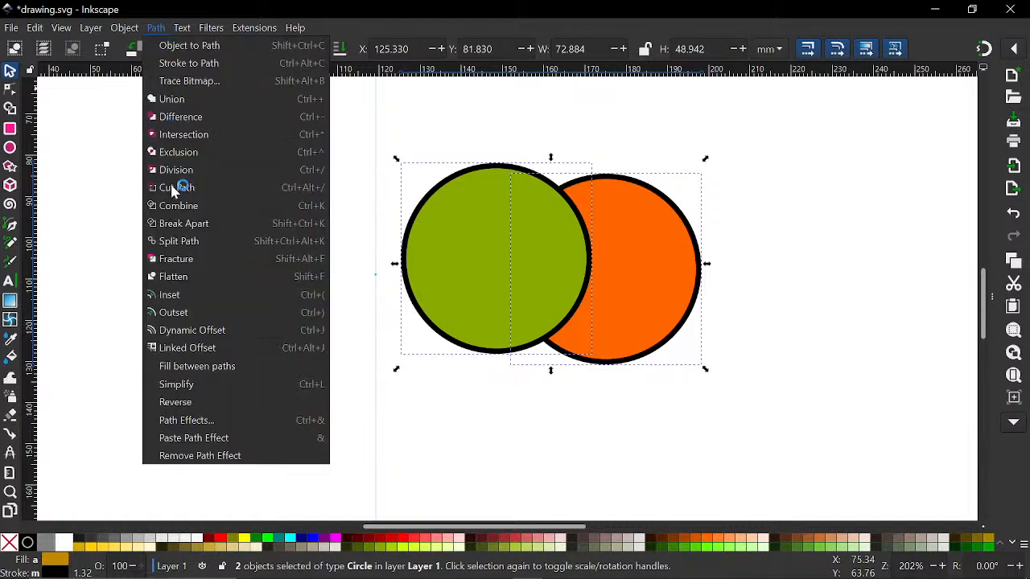
left_click(178, 135)
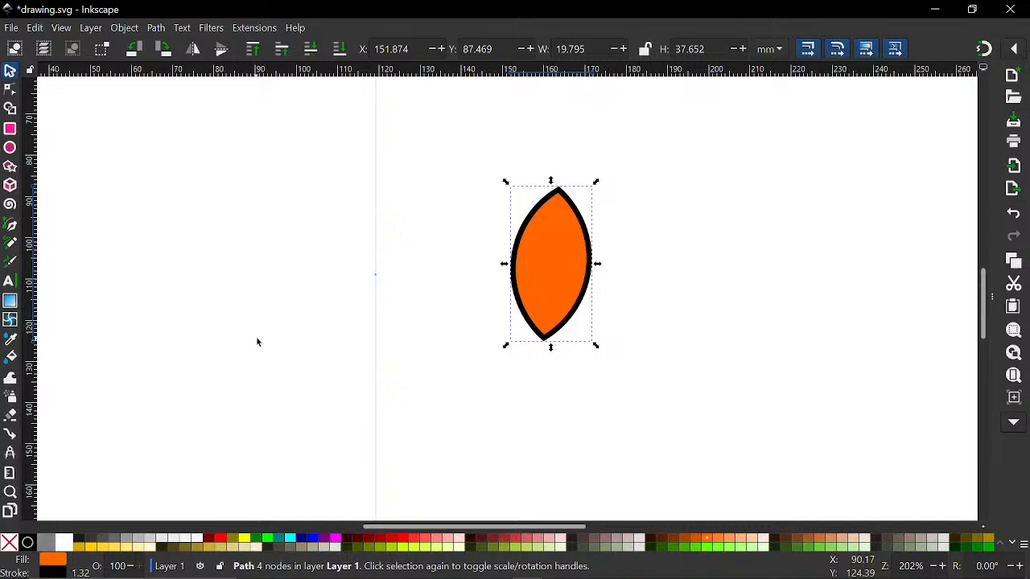
scroll(336, 314, "down", 1)
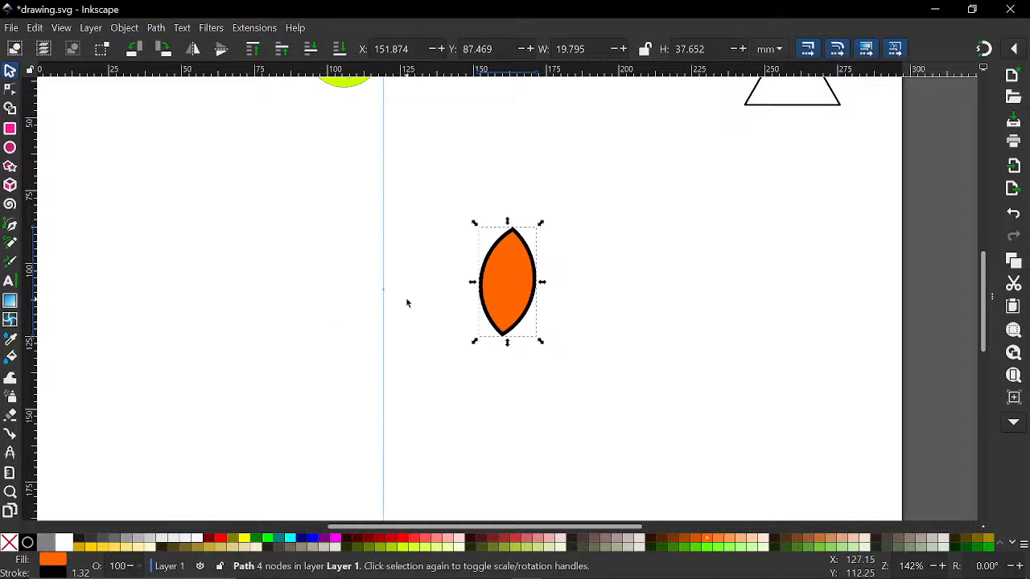
key("ctrl+z")
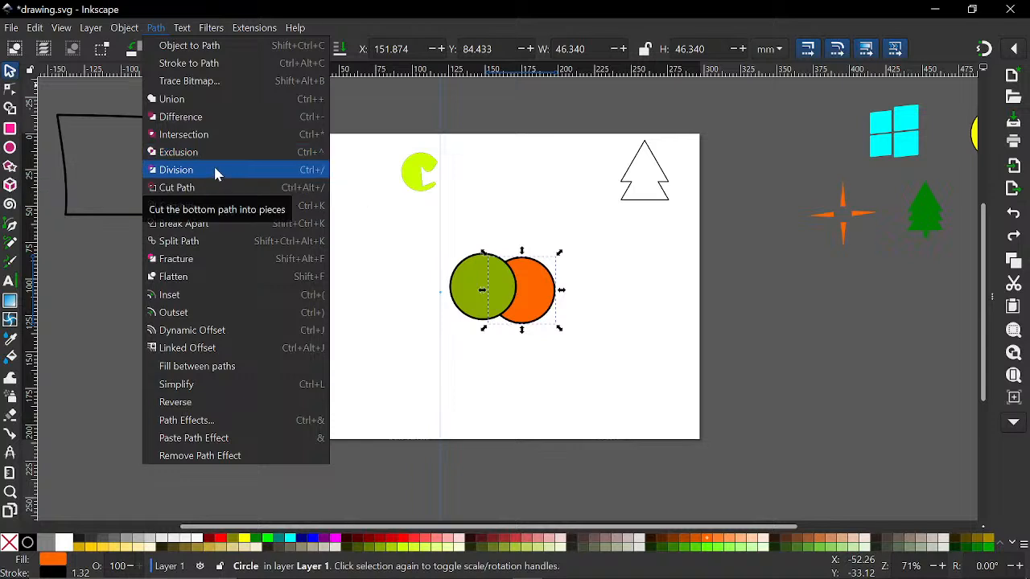
Apply Exclusion to the two overlapping circles with the green one in front, and undo it.
left_click(553, 333)
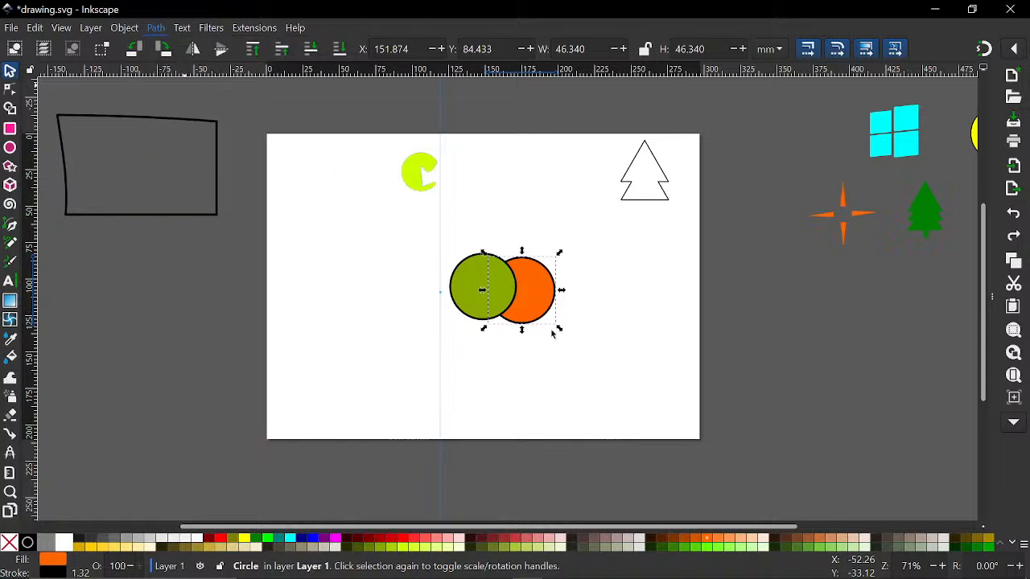
scroll(507, 307, "up", 2)
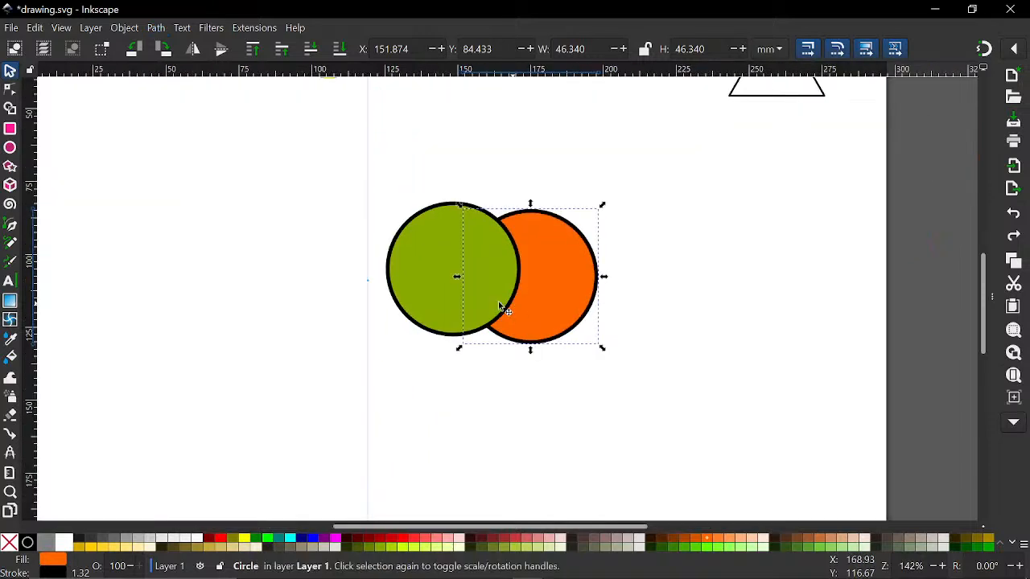
key("Escape")
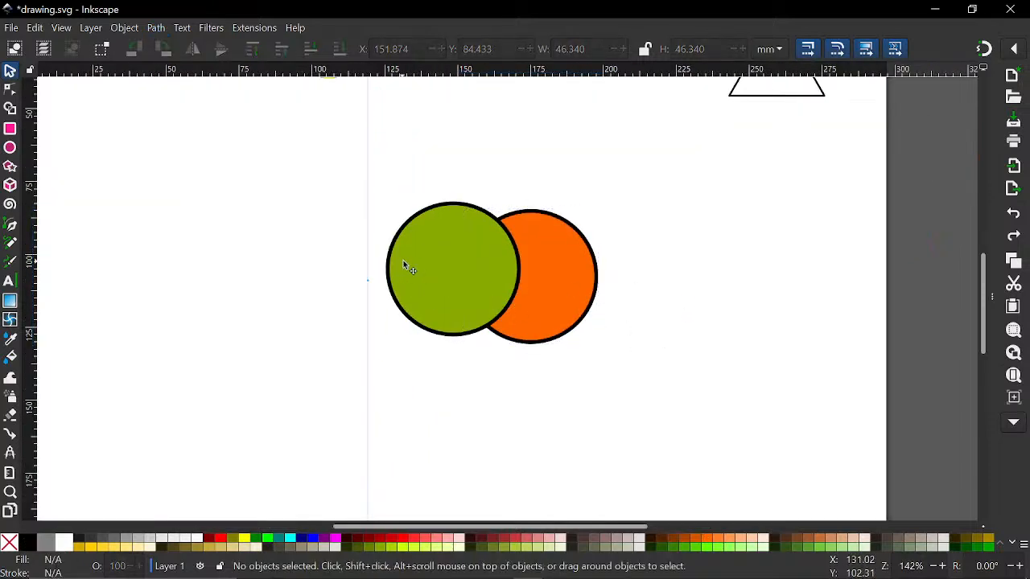
left_click(404, 262)
left_click(546, 273, "shift")
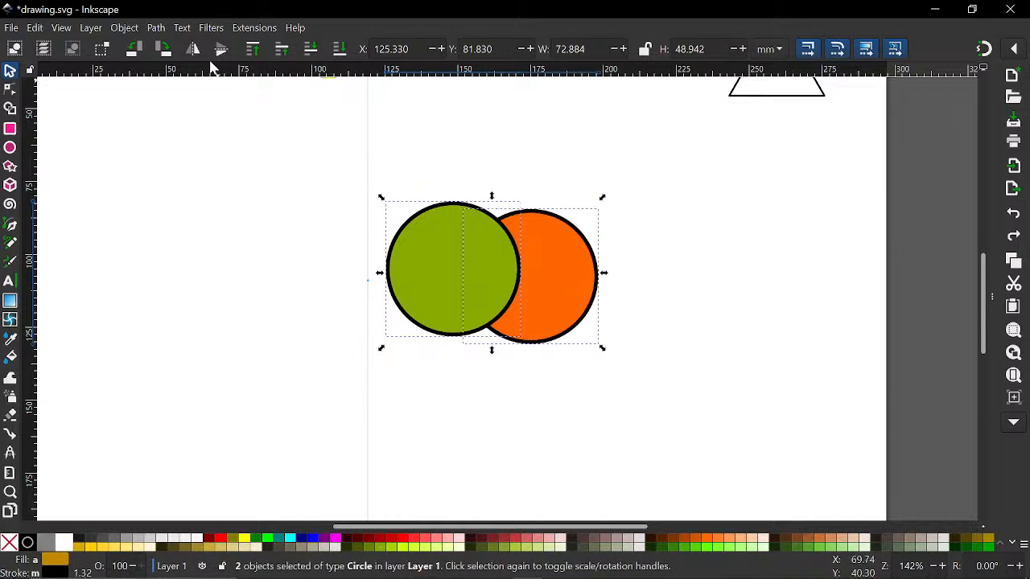
left_click(157, 28)
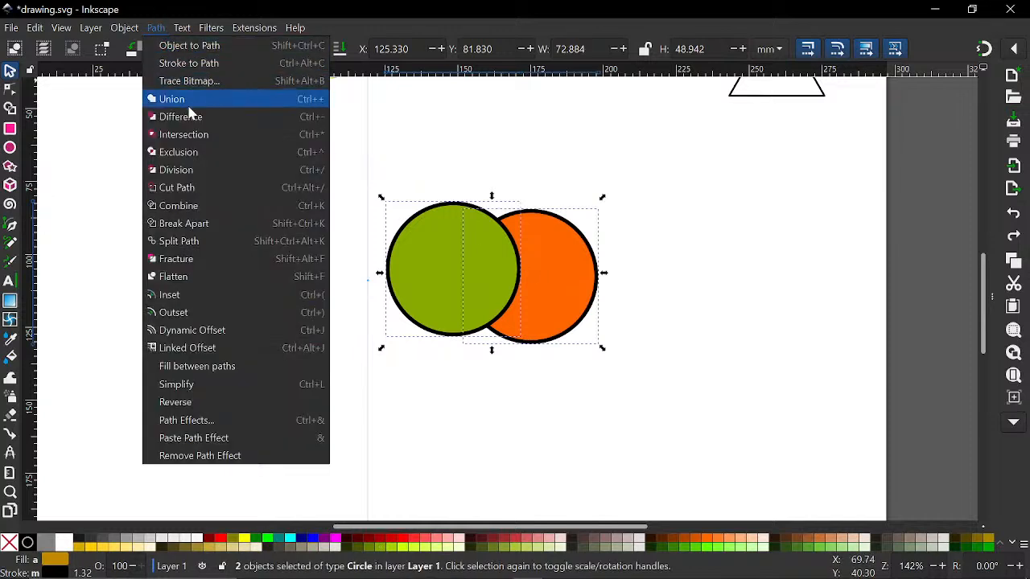
key("Escape")
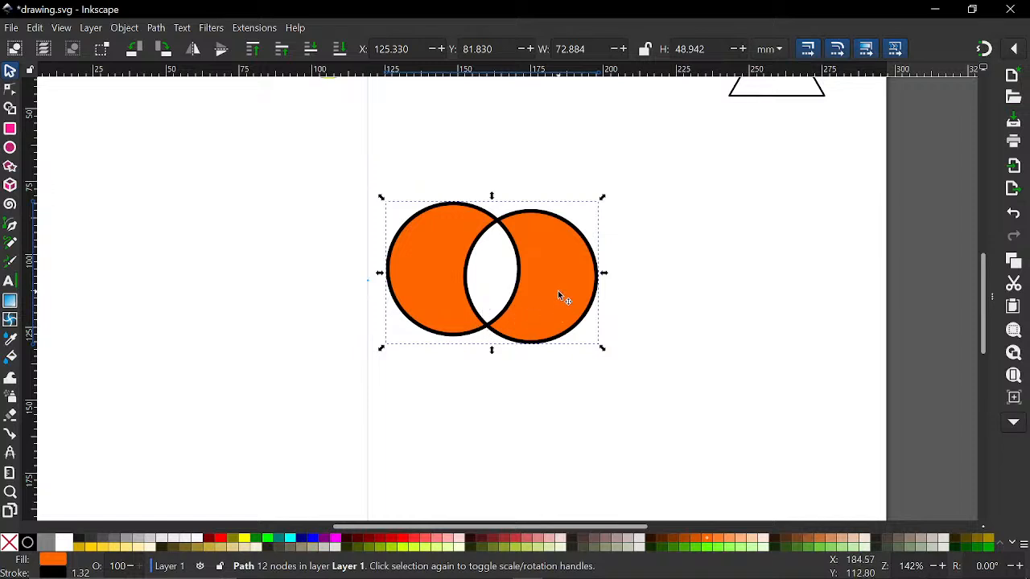
key("ctrl+z")
Undo raising the green circle, and move the orange circle away from it onto the page's right edge, at about X 276 mm.
key("ctrl+z")
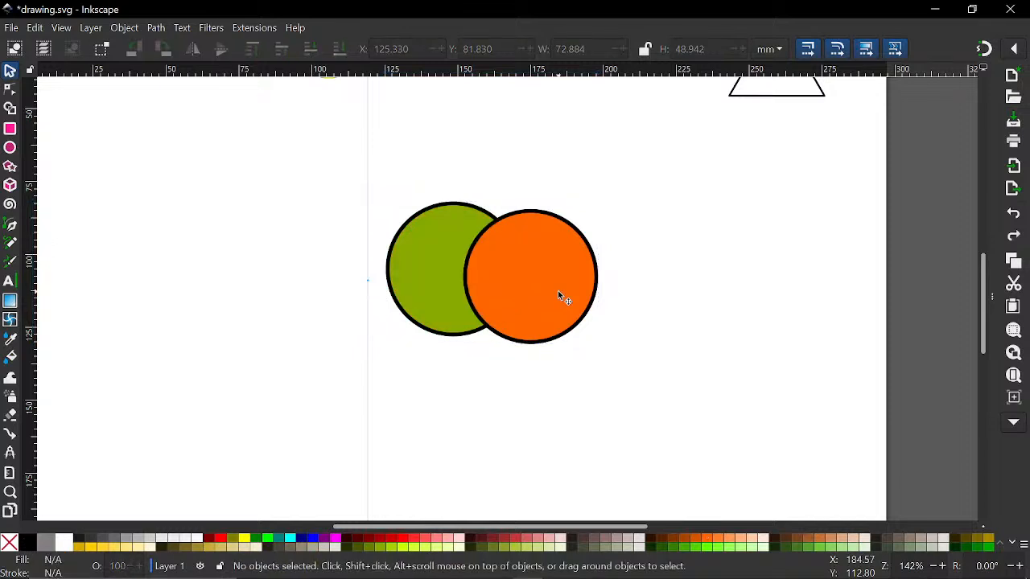
left_click(543, 295)
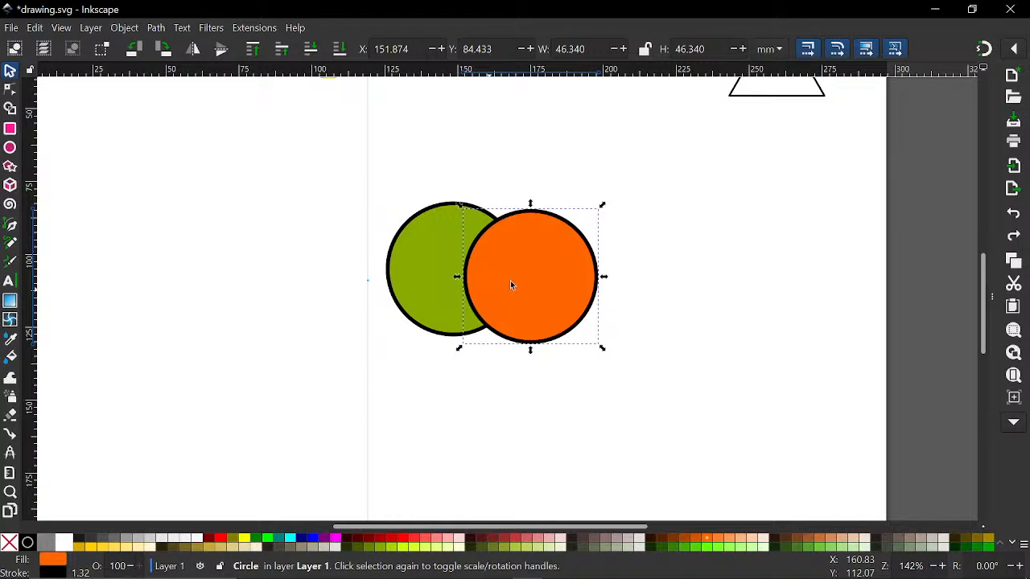
scroll(489, 280, "down", 4)
left_click_drag(510, 281, 605, 274)
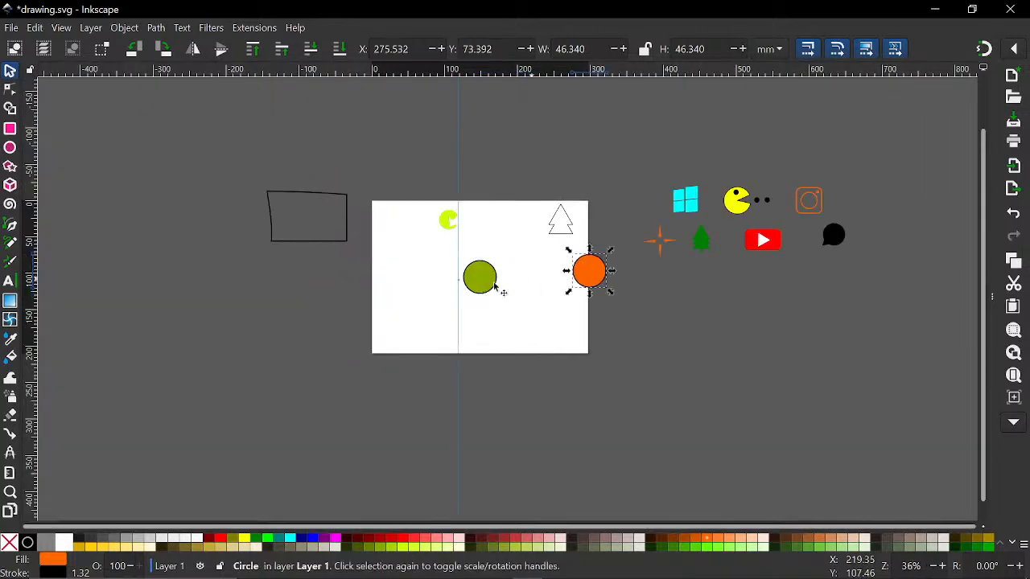
Enlarge the green circle uniformly around its centre to about 115 mm in diameter.
scroll(492, 284, "up", 3)
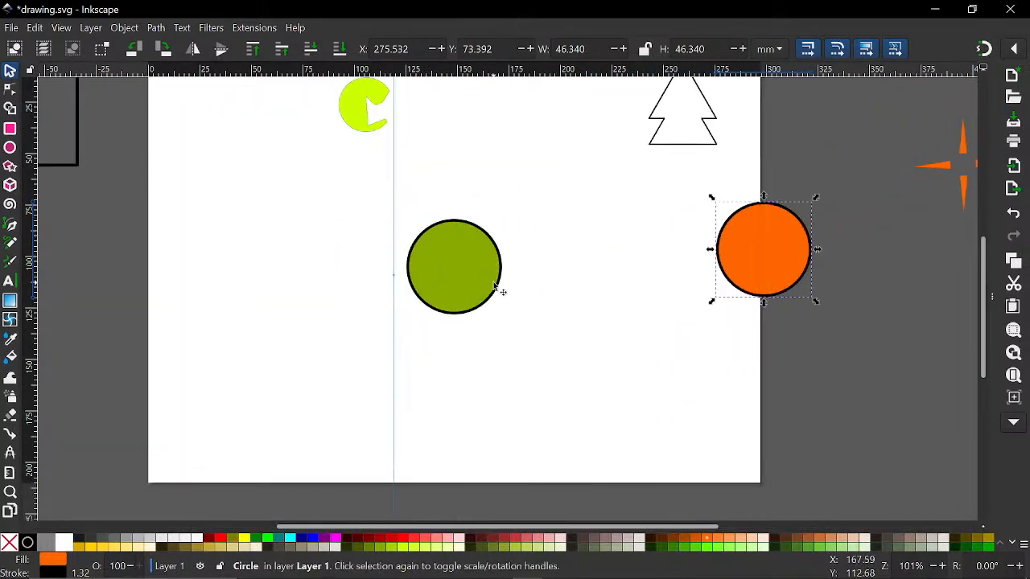
left_click(487, 280)
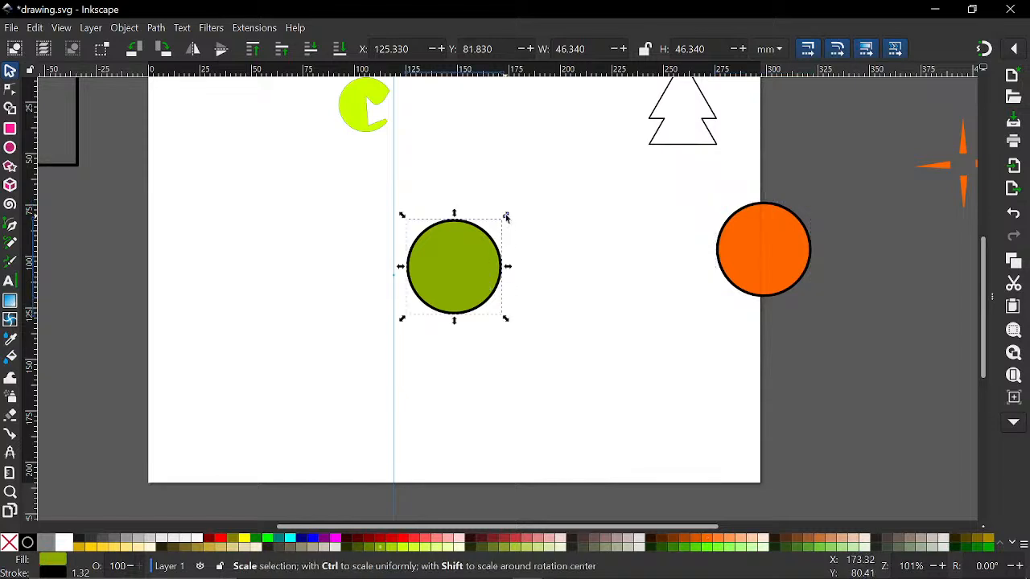
left_click_drag(506, 216, 577, 120)
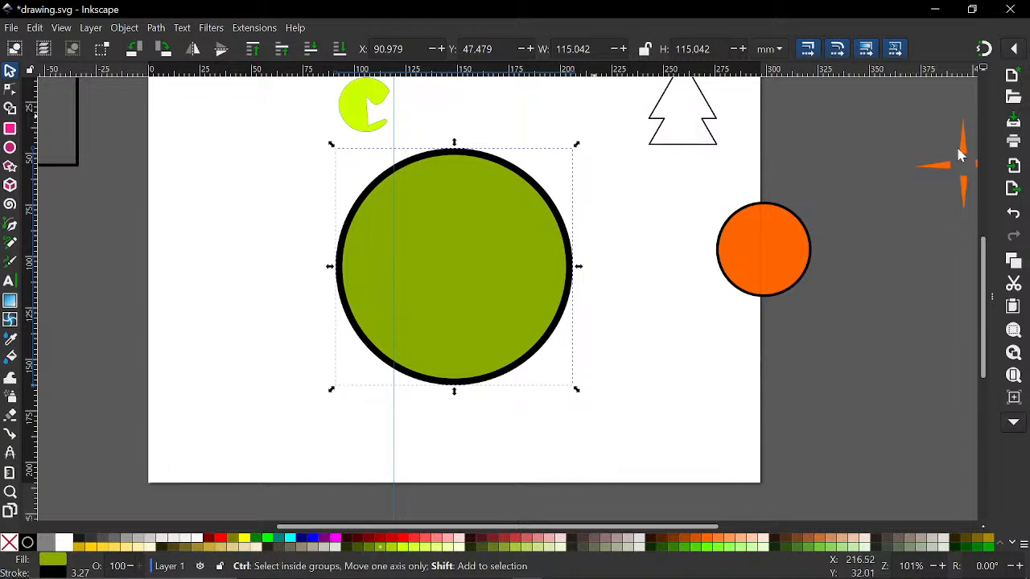
Centre the orange circle on the page horizontally and vertically, and enlarge it around its centre to about 61 mm in diameter.
key("ctrl+shift+a")
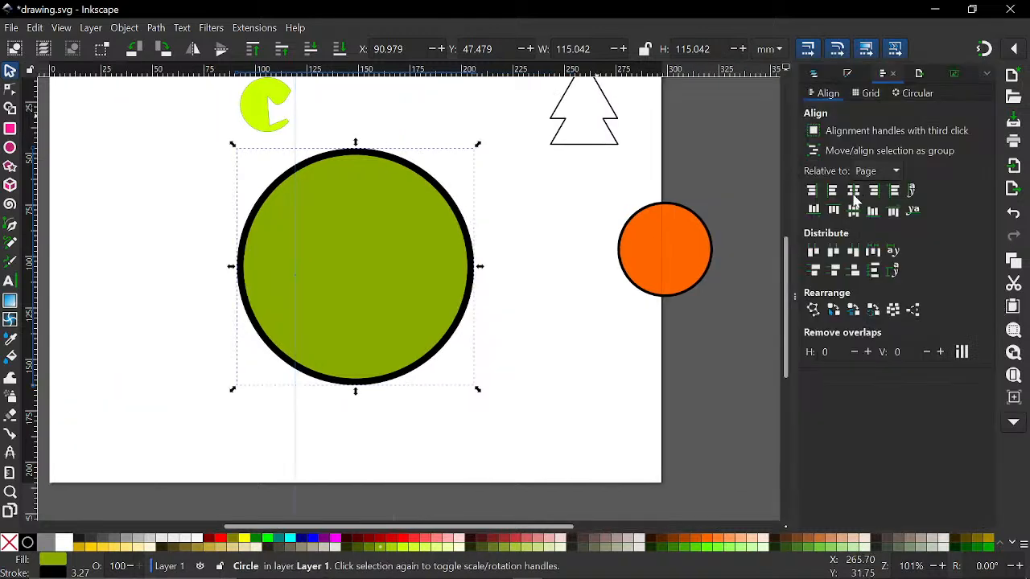
left_click(657, 261)
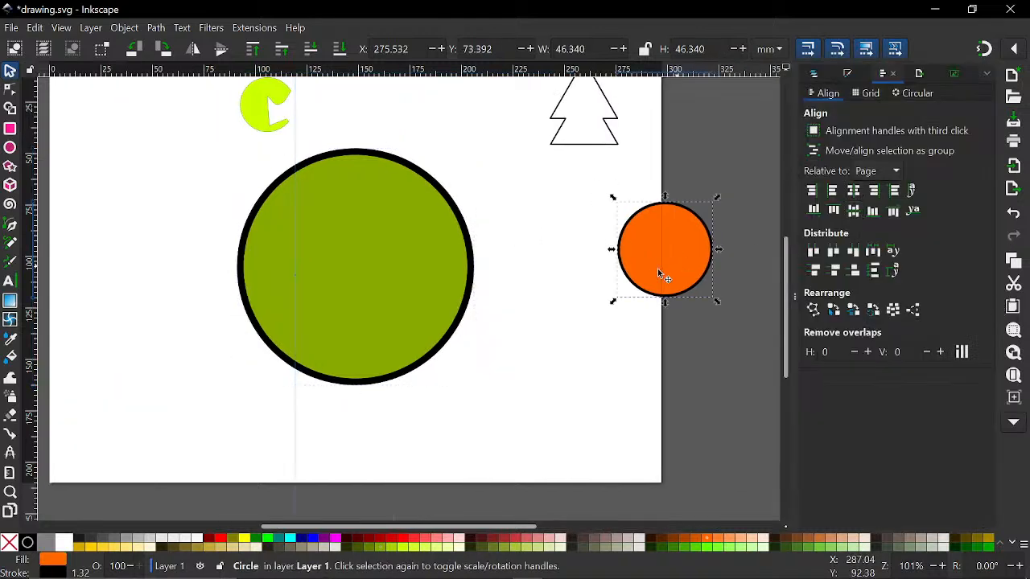
left_click(855, 190)
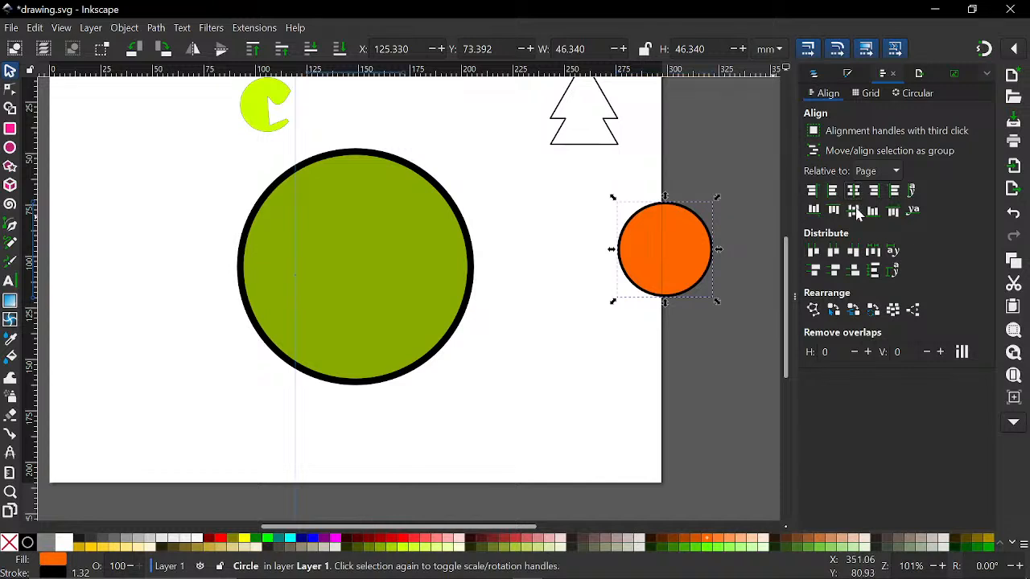
left_click(854, 209)
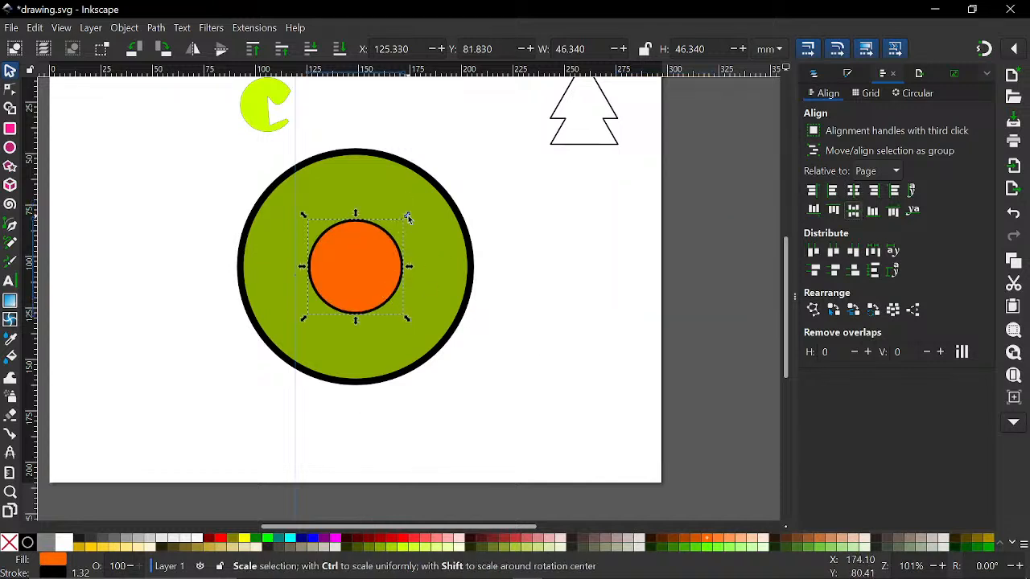
left_click_drag(408, 217, 424, 198)
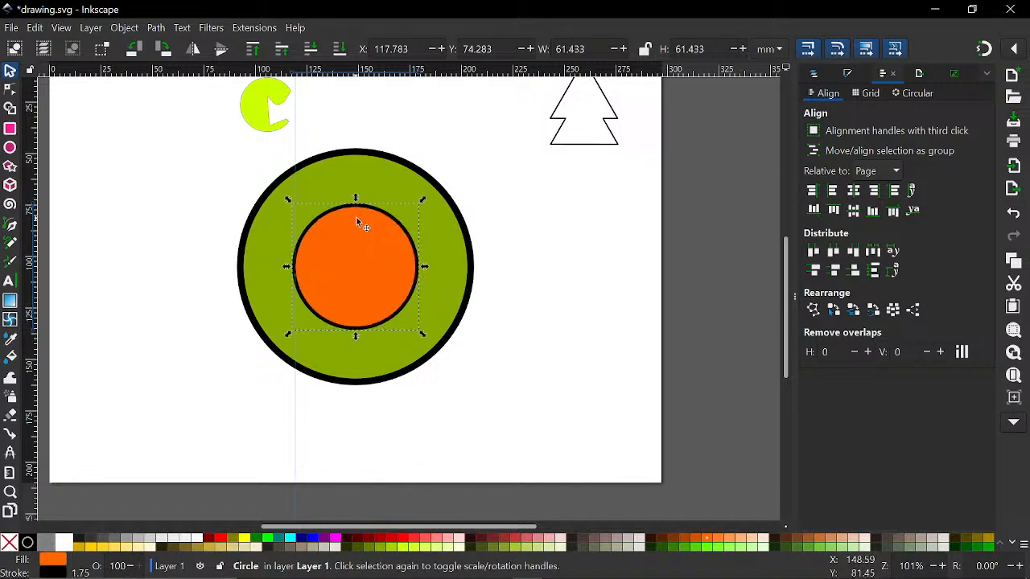
Subtract the centred orange circle from the green circle with Difference to form a ring, and undo it.
scroll(382, 174, "down", 1, "ctrl")
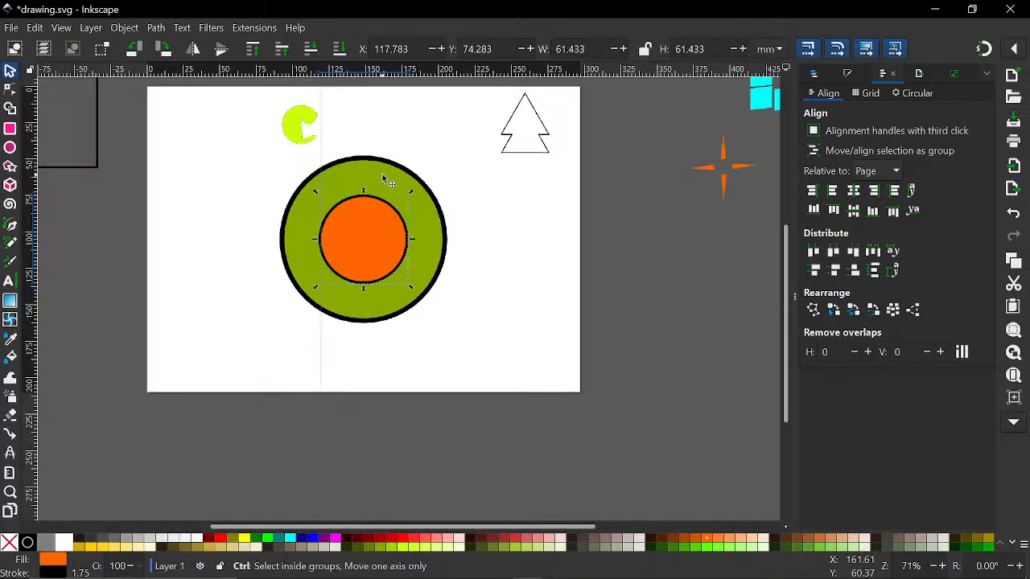
scroll(382, 173, "down", 1, "ctrl")
scroll(378, 177, "up", 2, "ctrl")
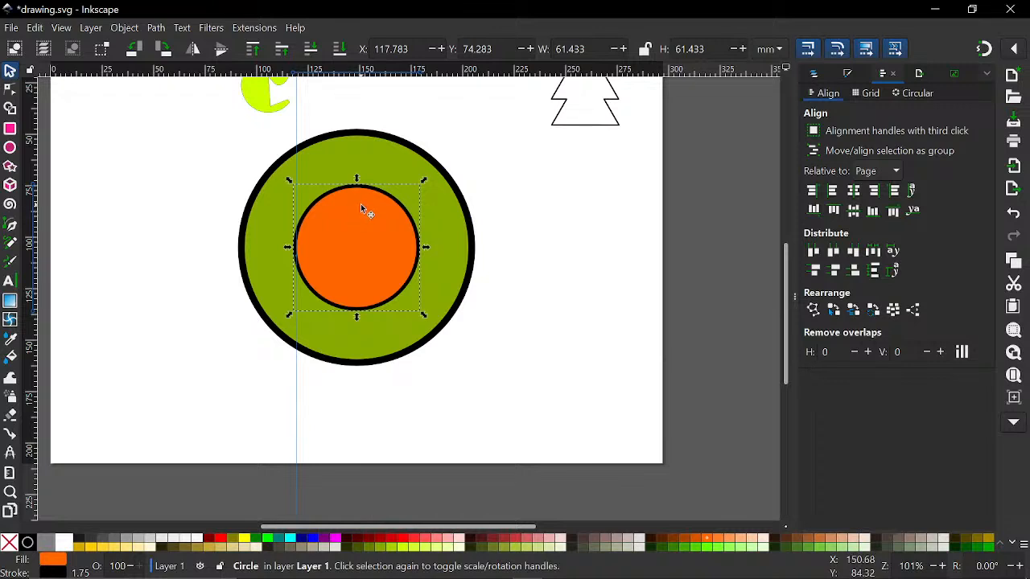
left_click(395, 159, "shift")
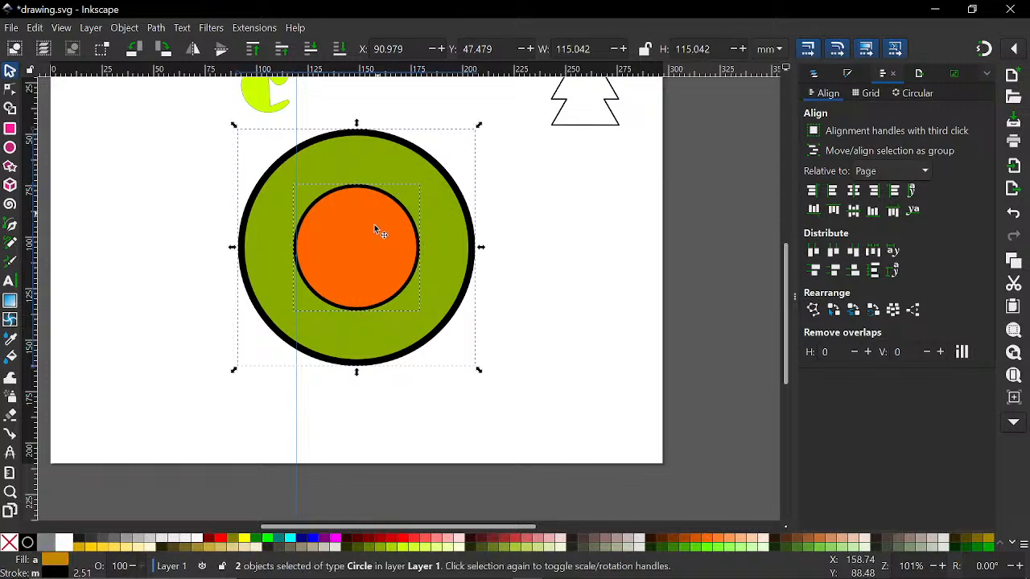
left_click(156, 28)
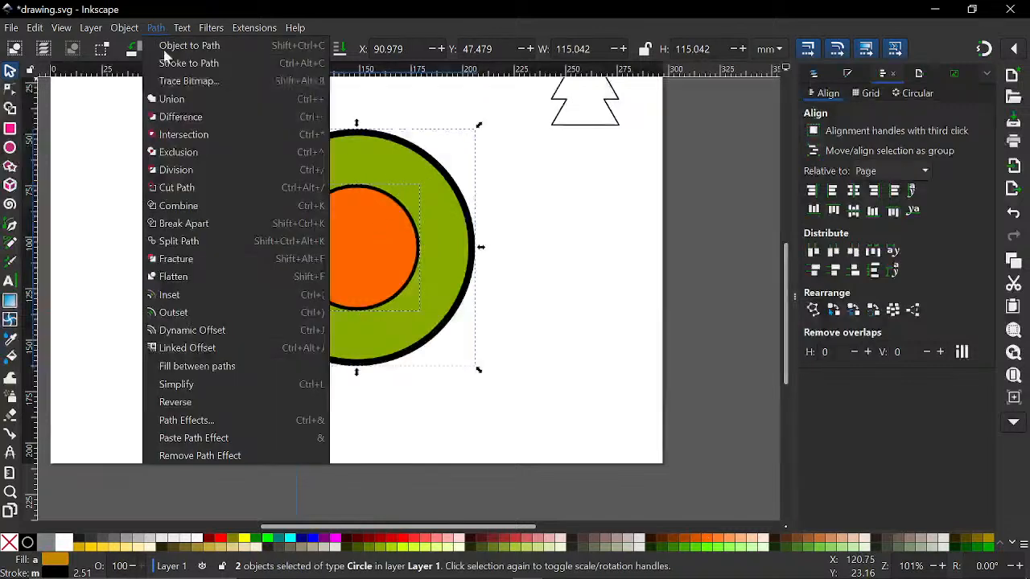
left_click(184, 118)
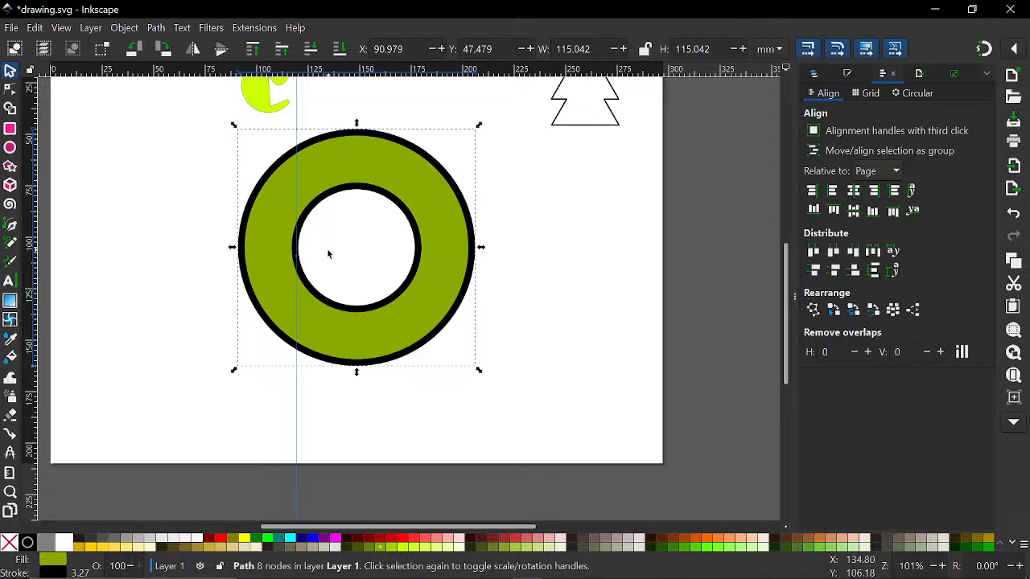
scroll(328, 254, "down", 3, "ctrl")
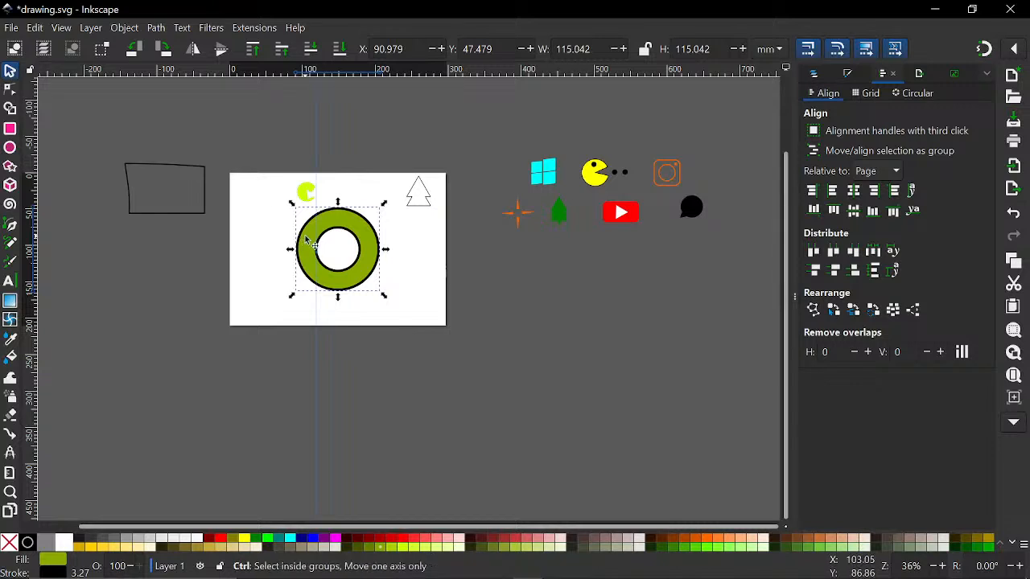
key("ctrl+z")
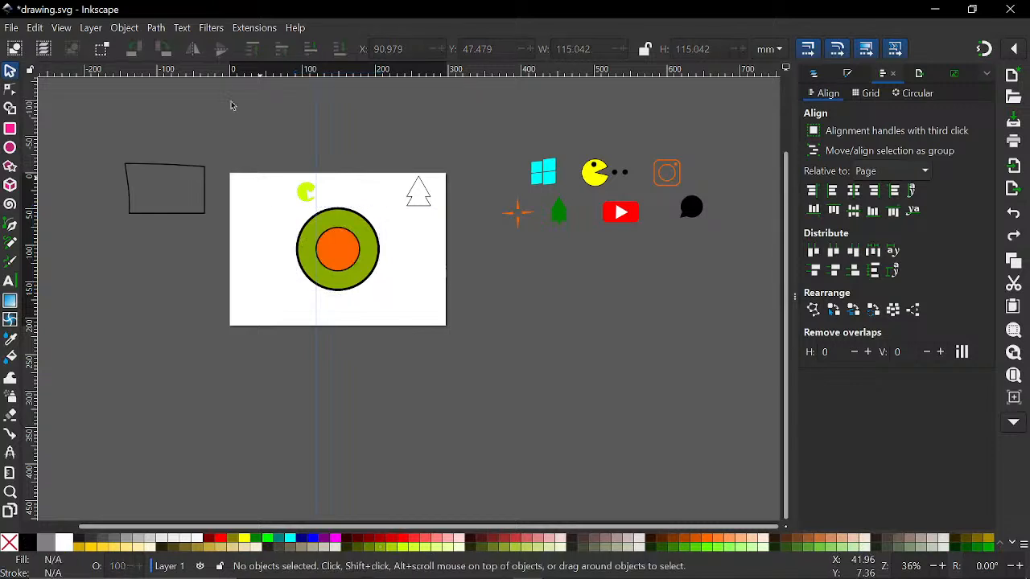
Move the orange circle so it overlaps the green circle's right edge, at about X 179 mm and Y 76 mm.
left_click(157, 28)
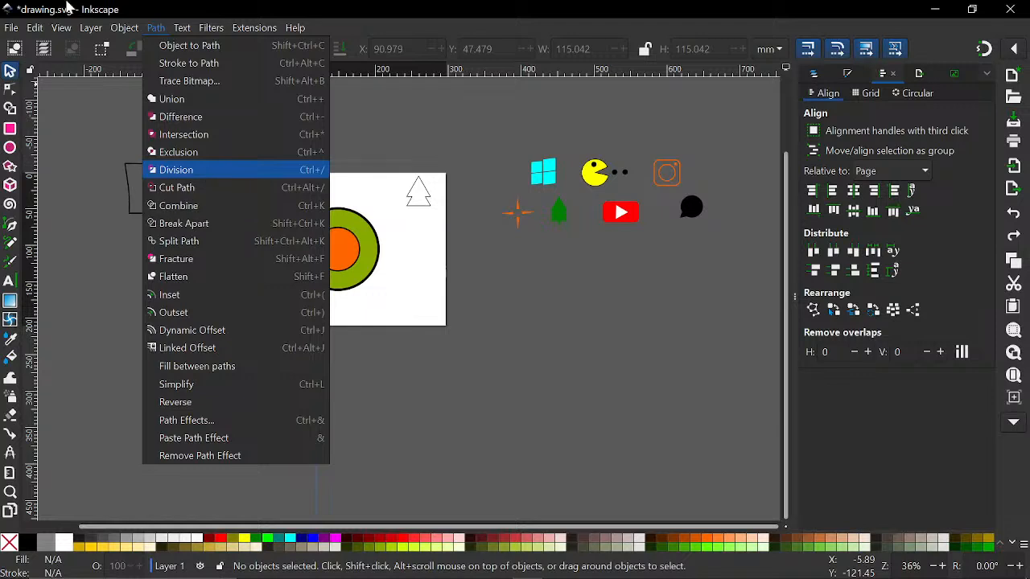
left_click(393, 202)
scroll(390, 262, "up", 3)
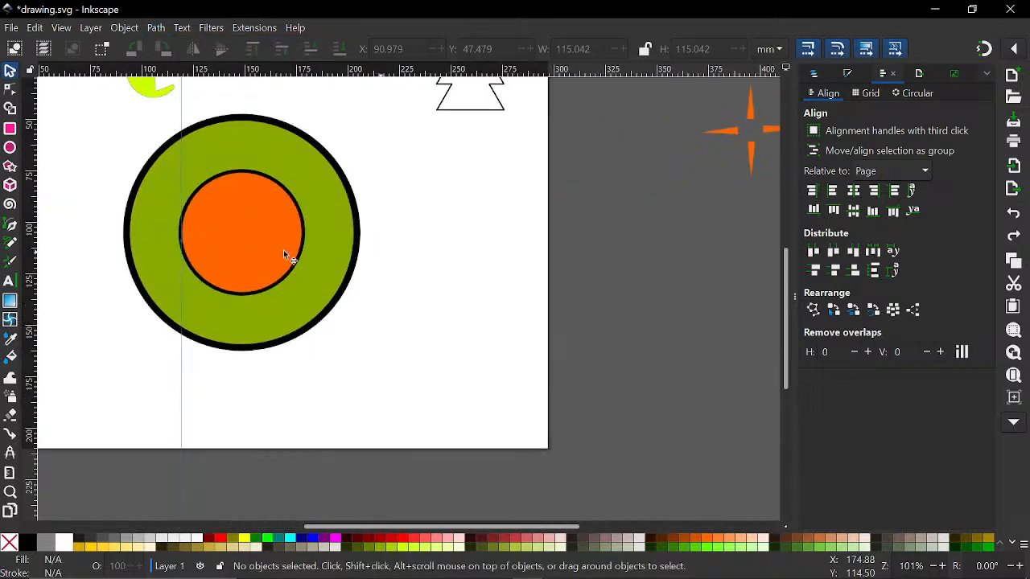
left_click_drag(276, 237, 388, 239)
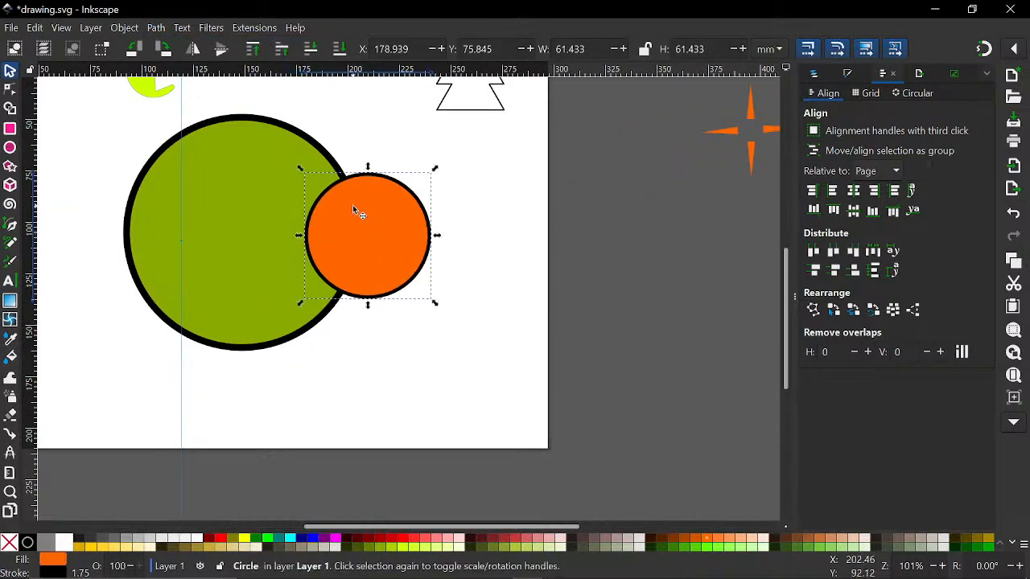
Apply Difference to cut the orange circle's bite out of the green circle's right side, and undo it.
left_click(244, 201, "shift")
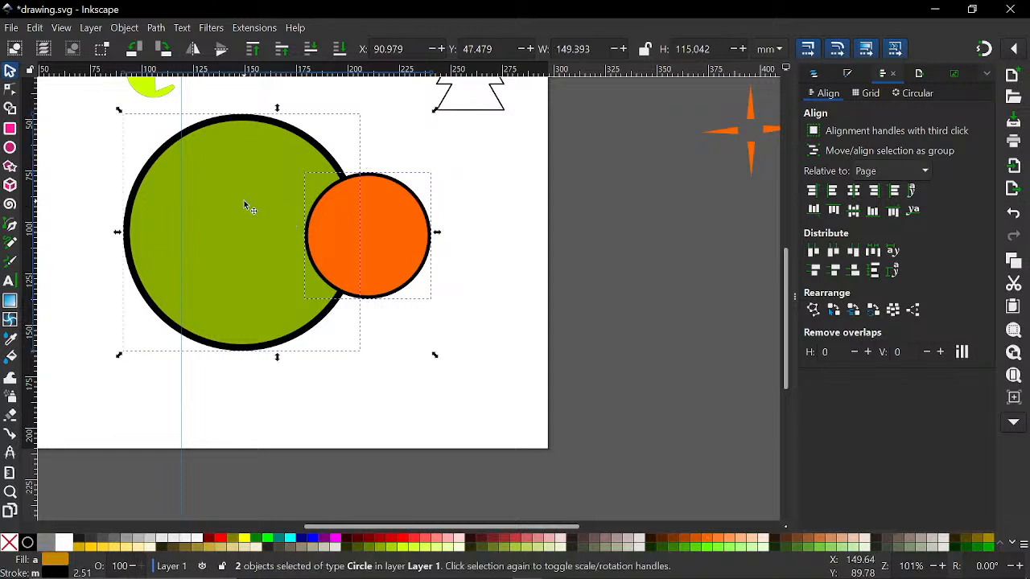
left_click(155, 29)
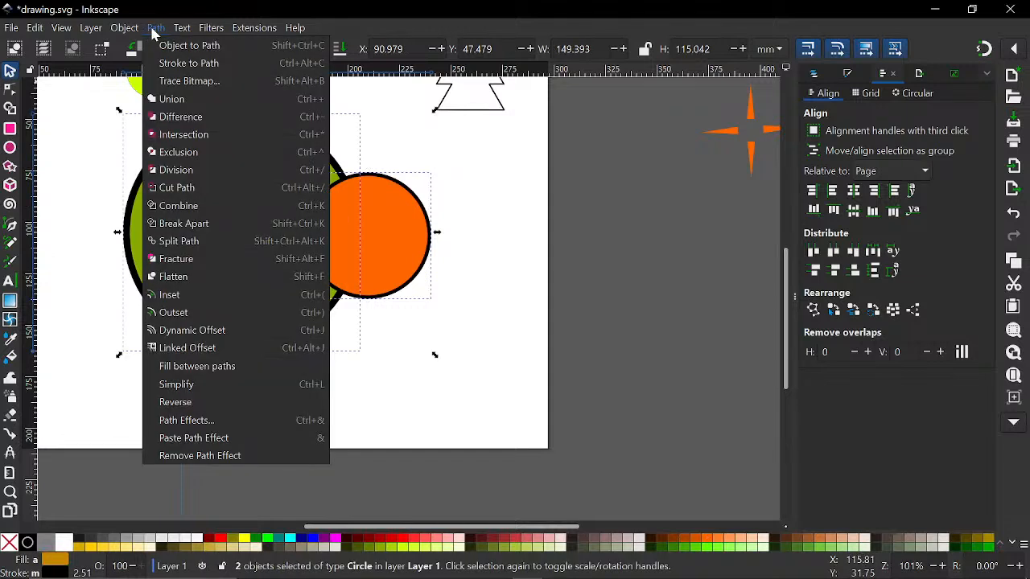
left_click(180, 117)
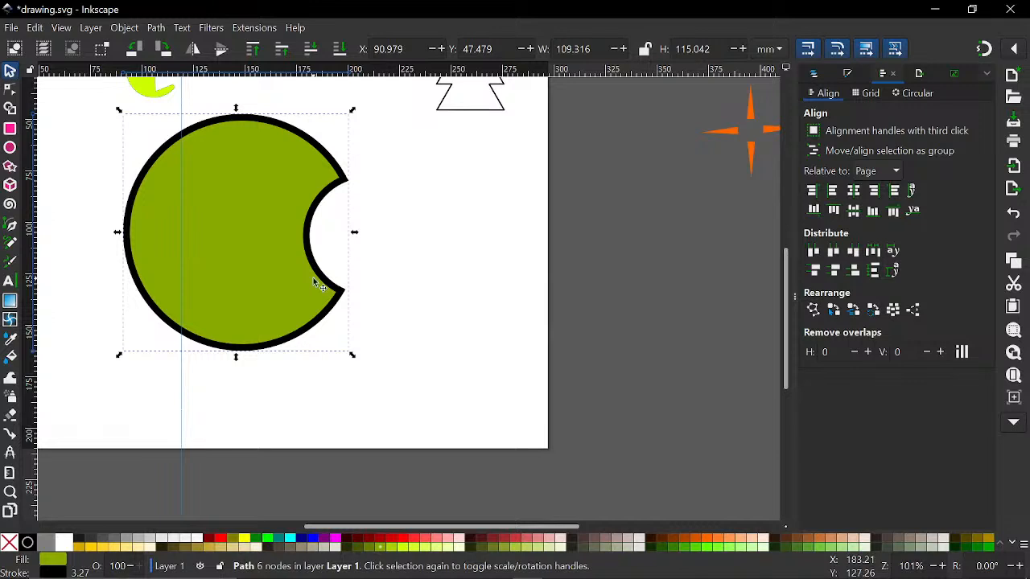
key("ctrl+z")
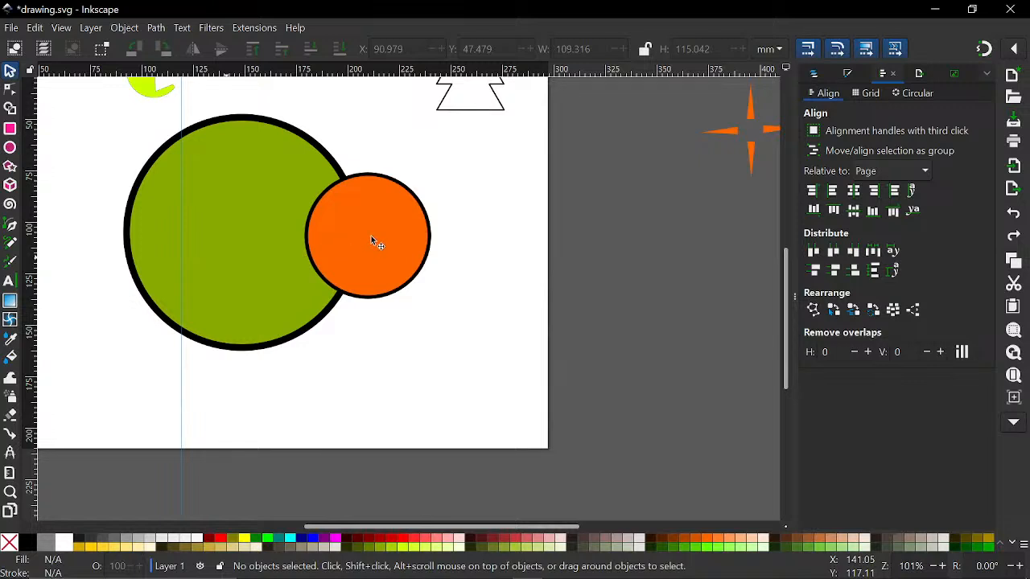
left_click(361, 264)
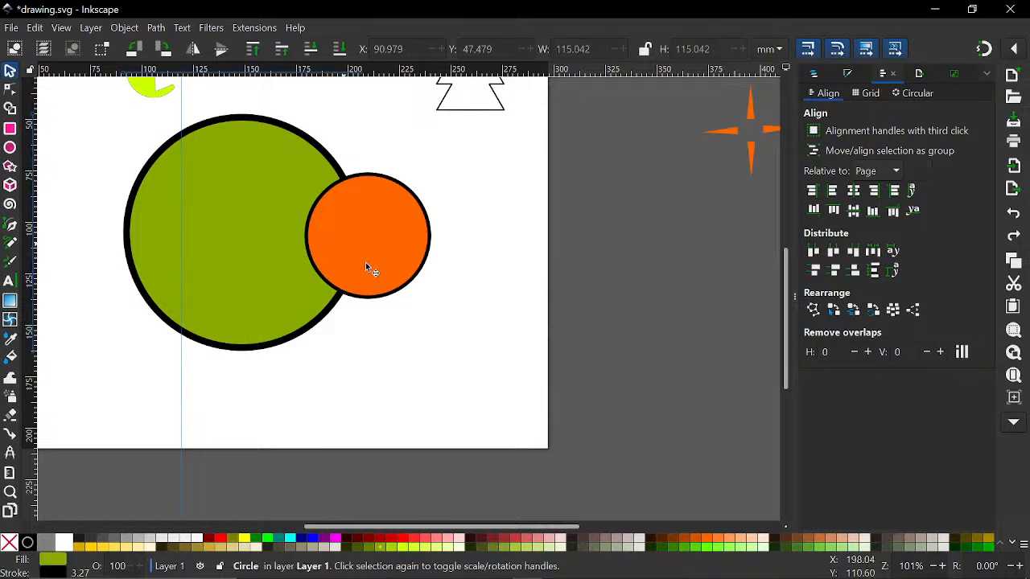
Remove the outlines from the green and orange circles, and cut the green circle with the orange one using Division.
left_click(311, 266, "shift")
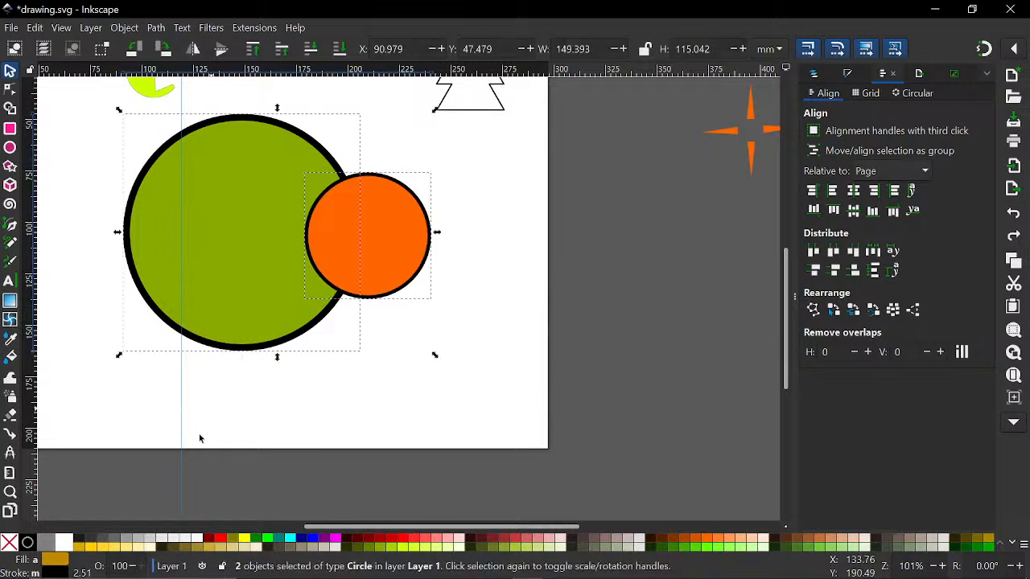
left_click(10, 543, "shift")
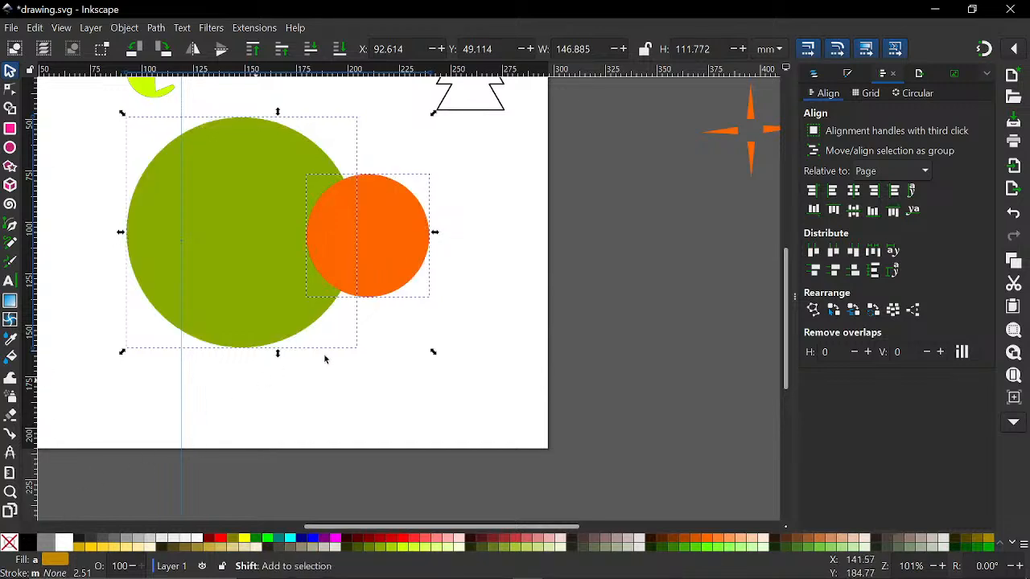
left_click(156, 28)
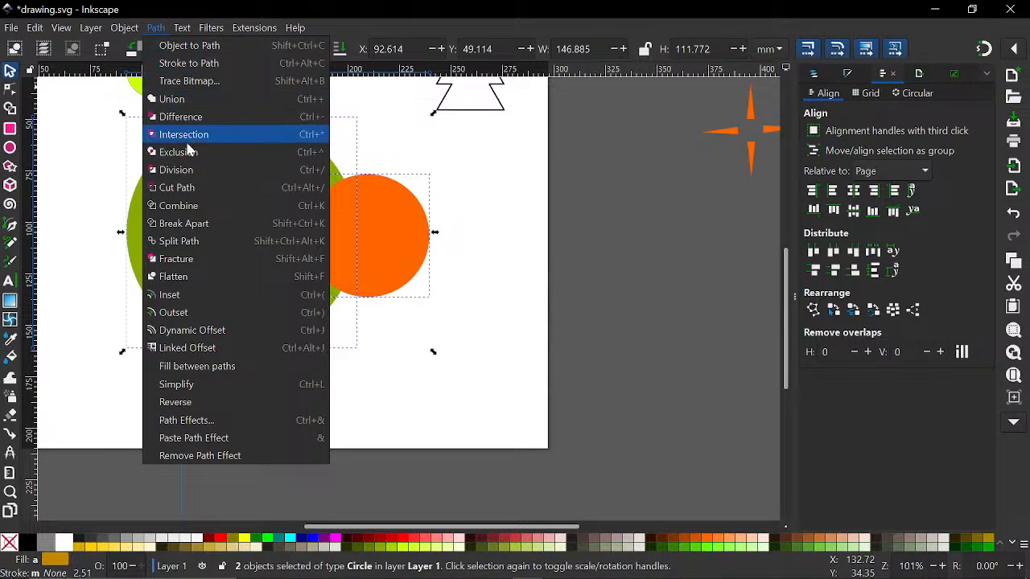
left_click(190, 169)
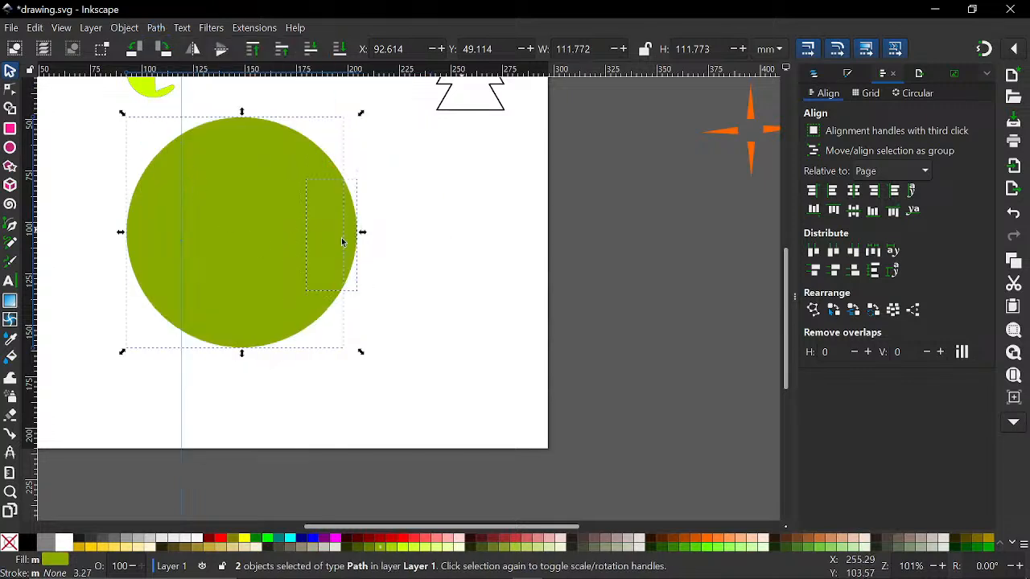
Pull the lens-shaped piece out of the green circle's notch, and move both green pieces together off the page's left side.
left_click(420, 210)
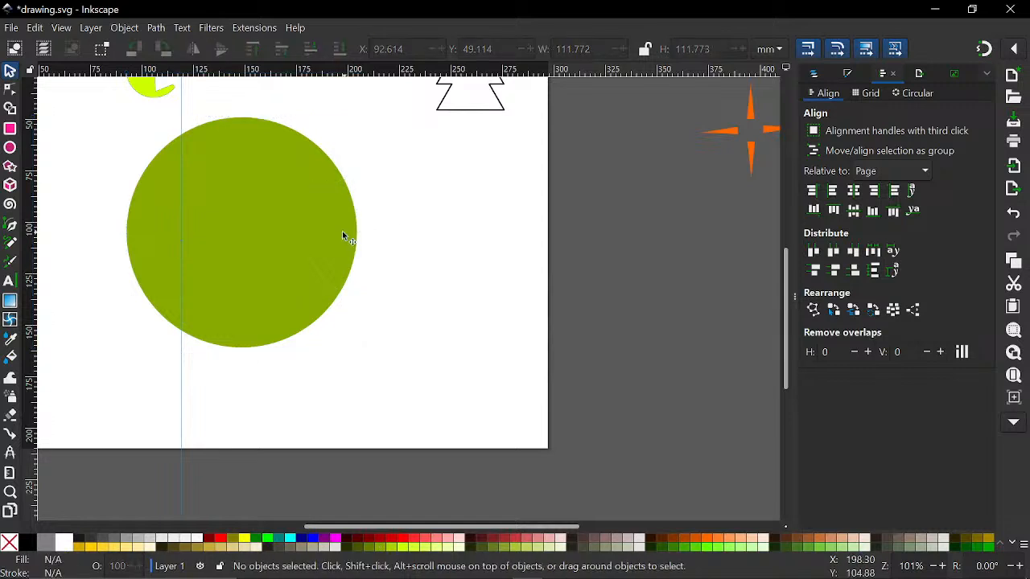
left_click_drag(363, 234, 372, 232)
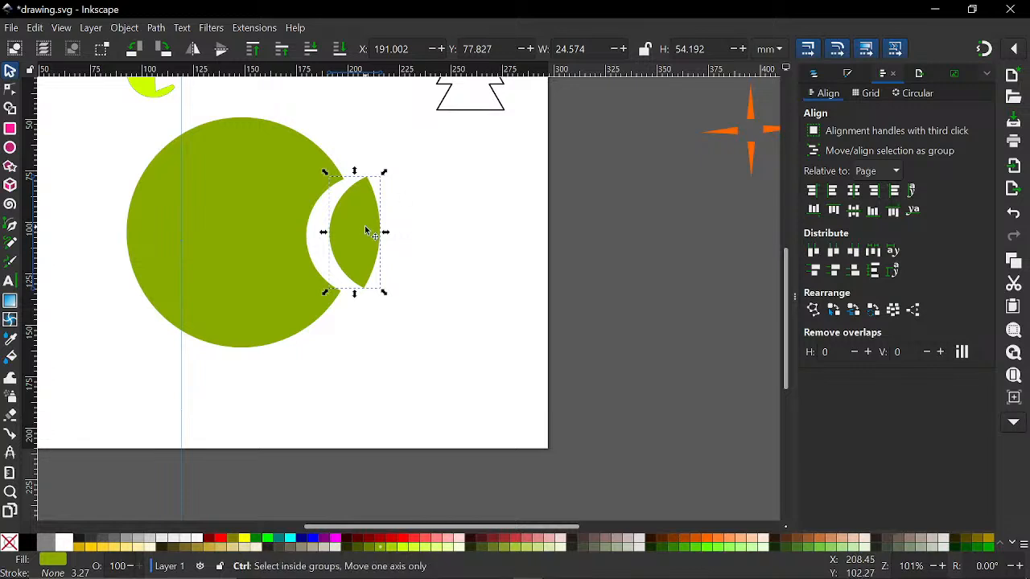
scroll(369, 234, "down", 2)
left_click(316, 255)
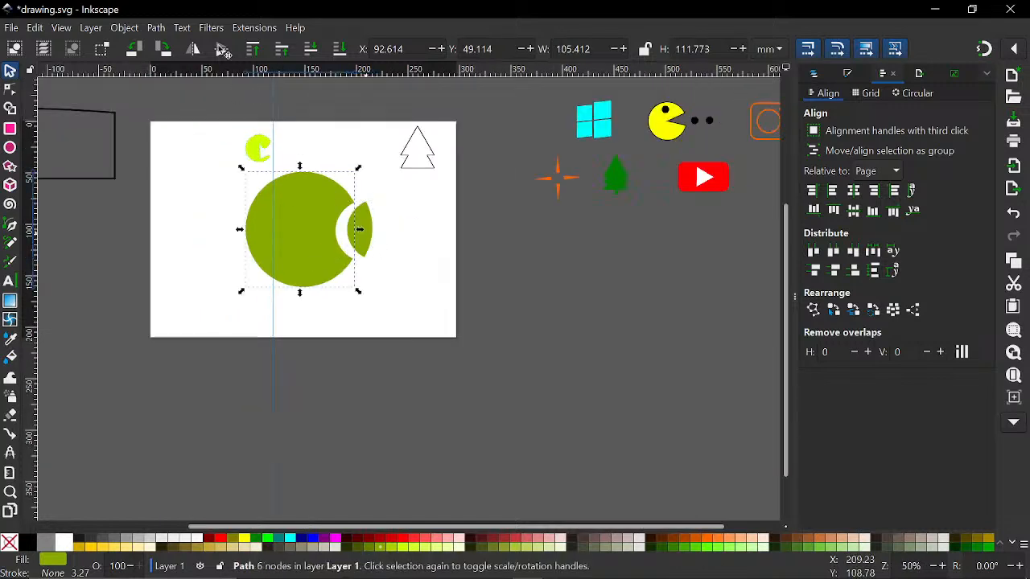
left_click(364, 236, "shift")
left_click(156, 29)
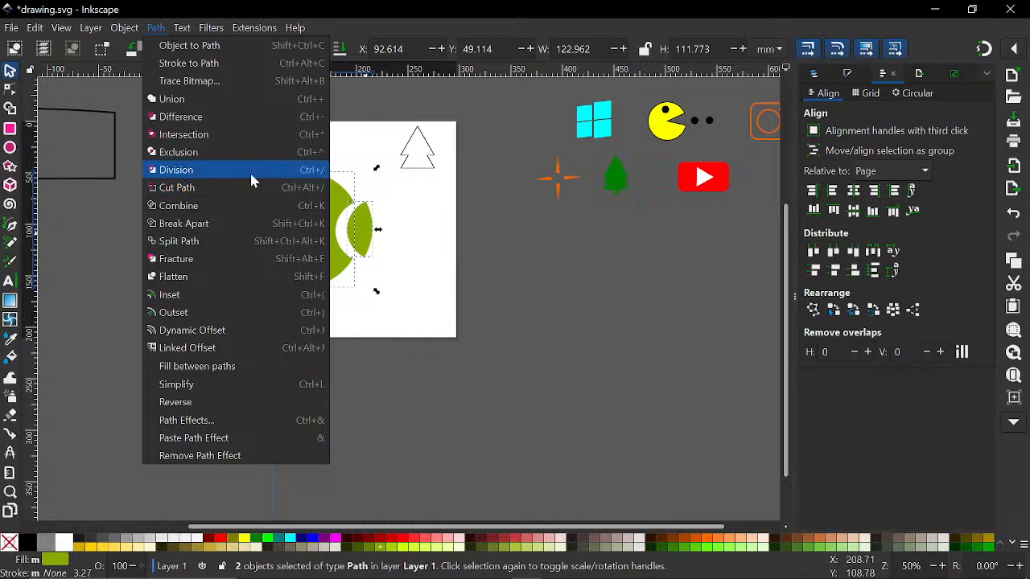
left_click(419, 249)
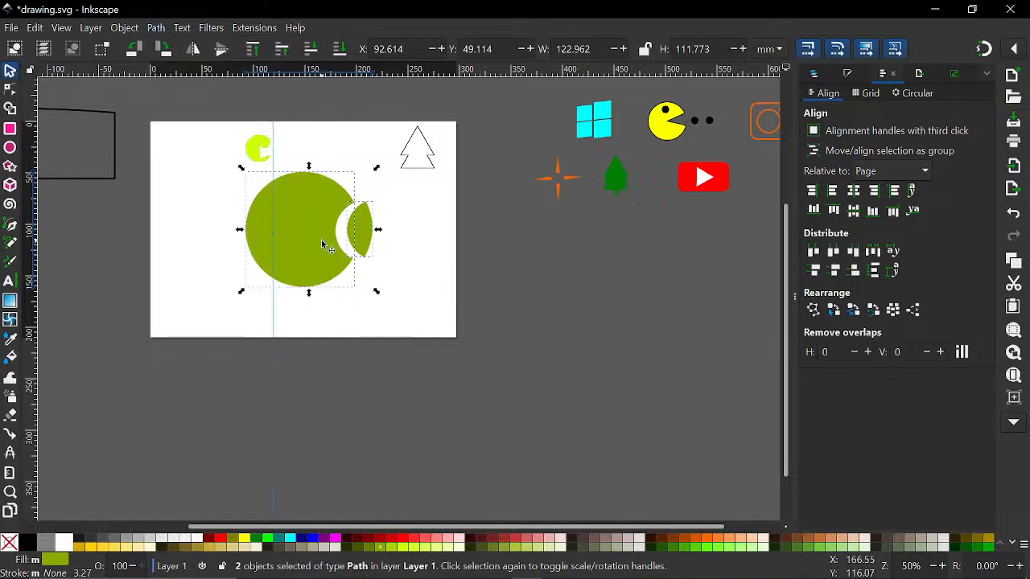
left_click_drag(304, 245, 88, 236)
scroll(315, 246, "up", 2, "ctrl")
scroll(314, 248, "left", 3)
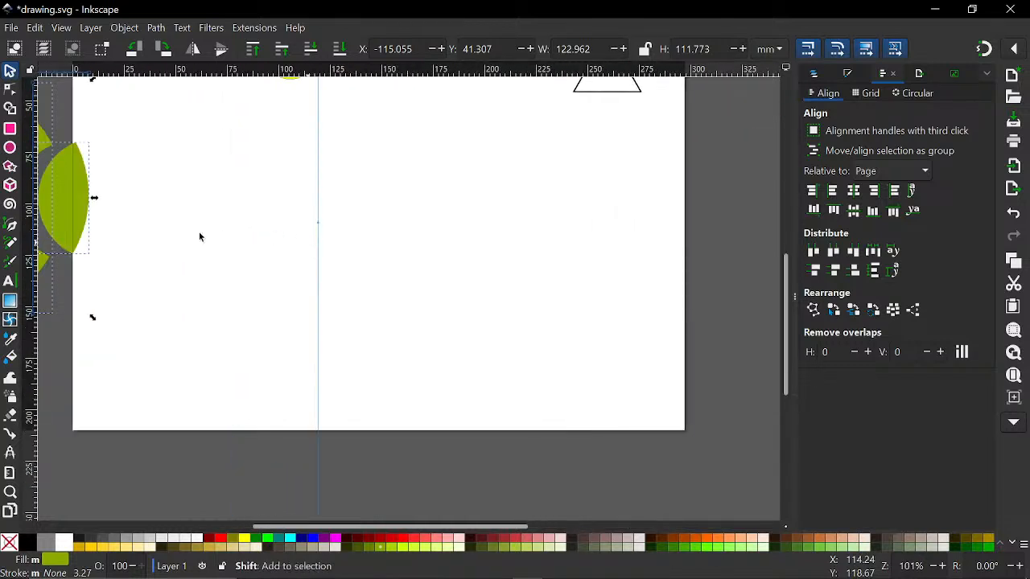
Draw an orange star on the page and turn it into a three-corner polygon about 95 mm wide and 110 mm high.
left_click(10, 166)
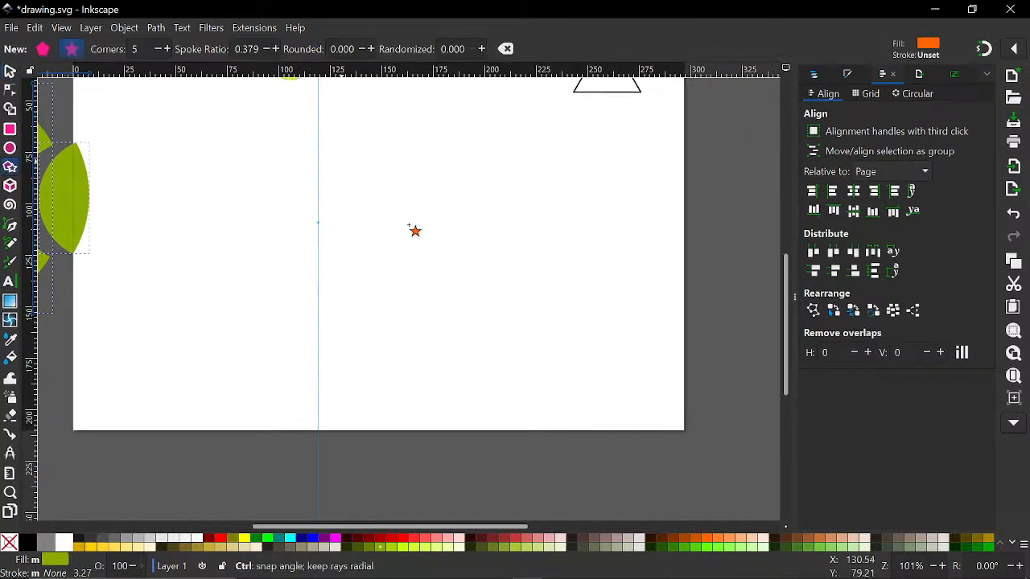
left_click_drag(342, 160, 406, 273)
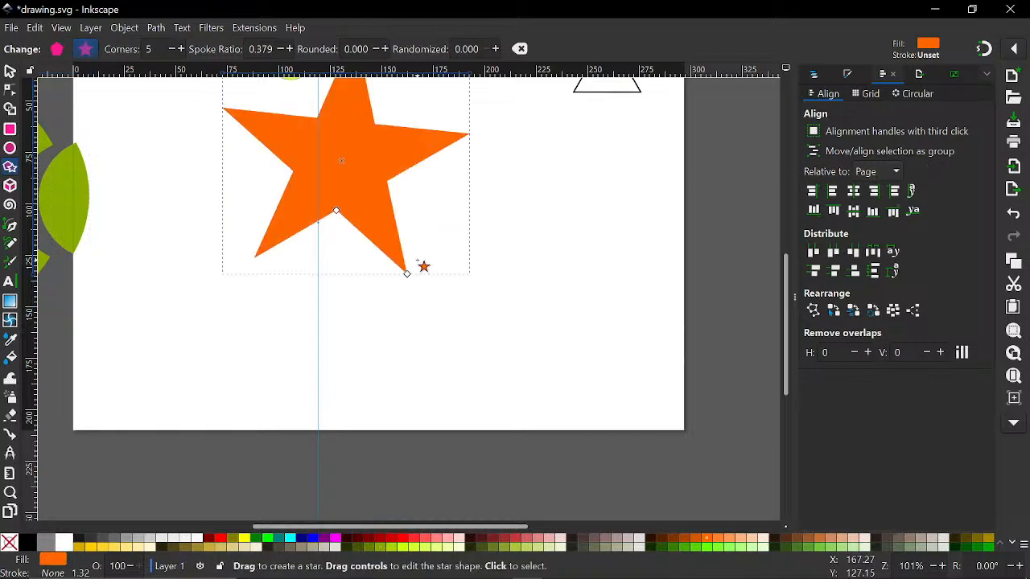
left_click(56, 49)
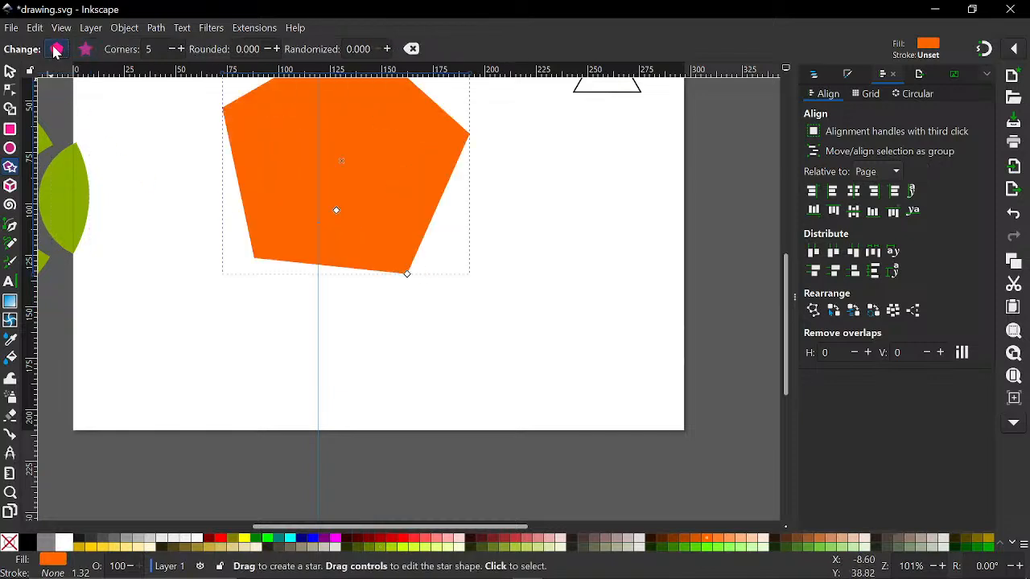
left_click(171, 53)
left_click(171, 53)
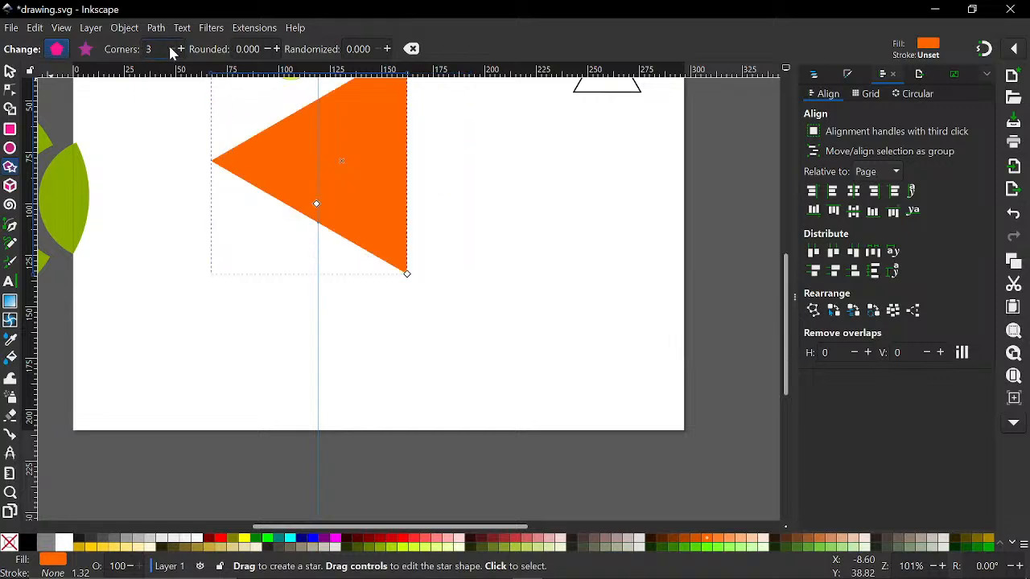
Rotate the orange triangle so it points up with a level base, and move it to about the middle of the page.
left_click(10, 71)
scroll(382, 196, "down", 1)
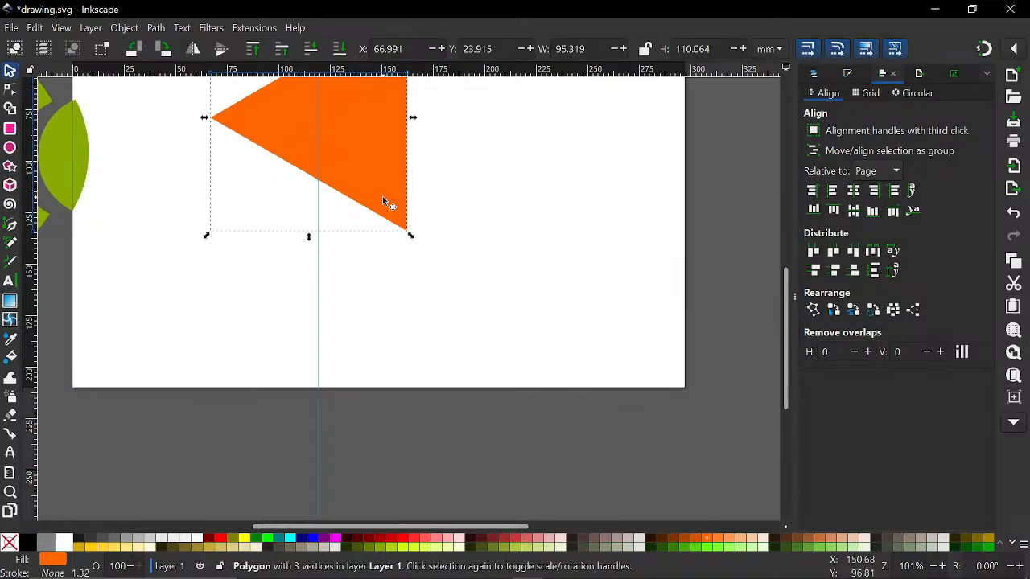
scroll(382, 196, "up", 2)
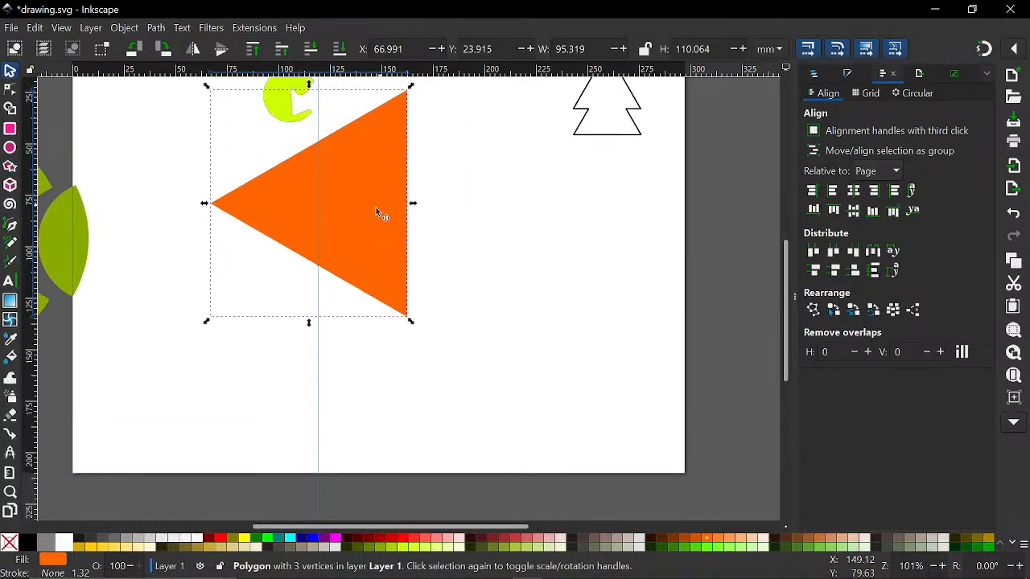
left_click(376, 206)
left_click_drag(206, 85, 156, 168)
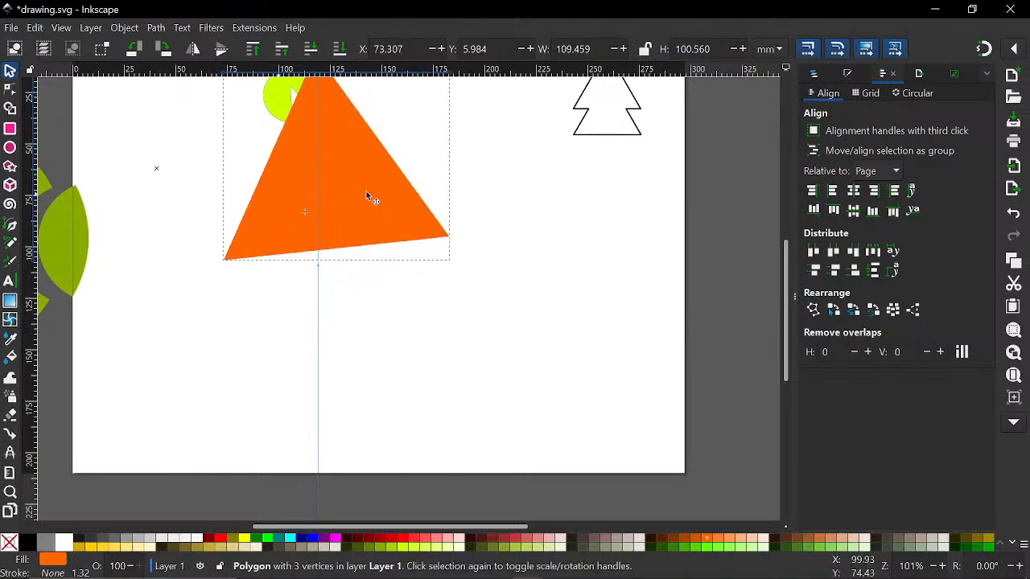
scroll(444, 227, "down", 1)
left_click_drag(454, 113, 453, 129)
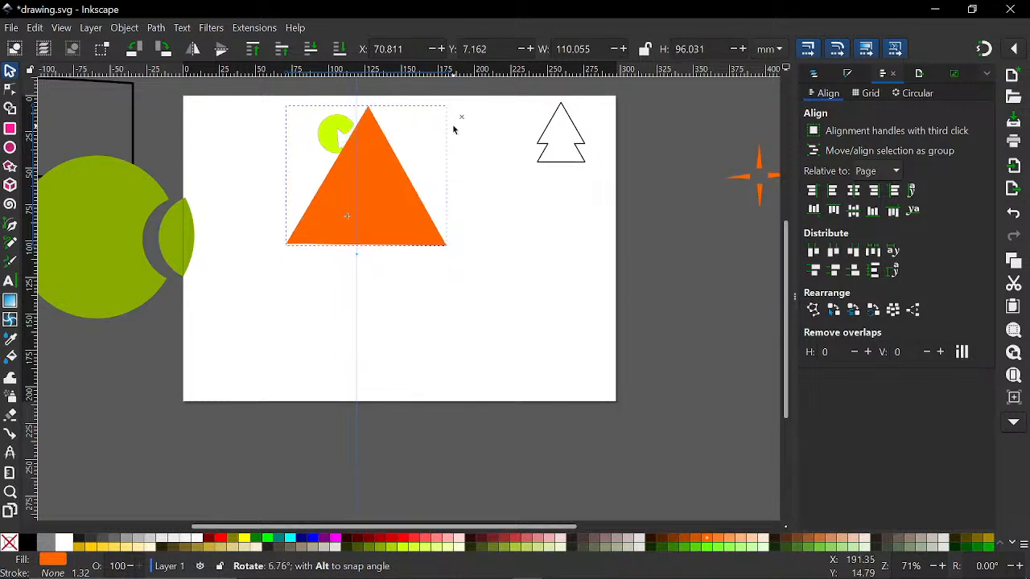
left_click_drag(380, 227, 420, 275)
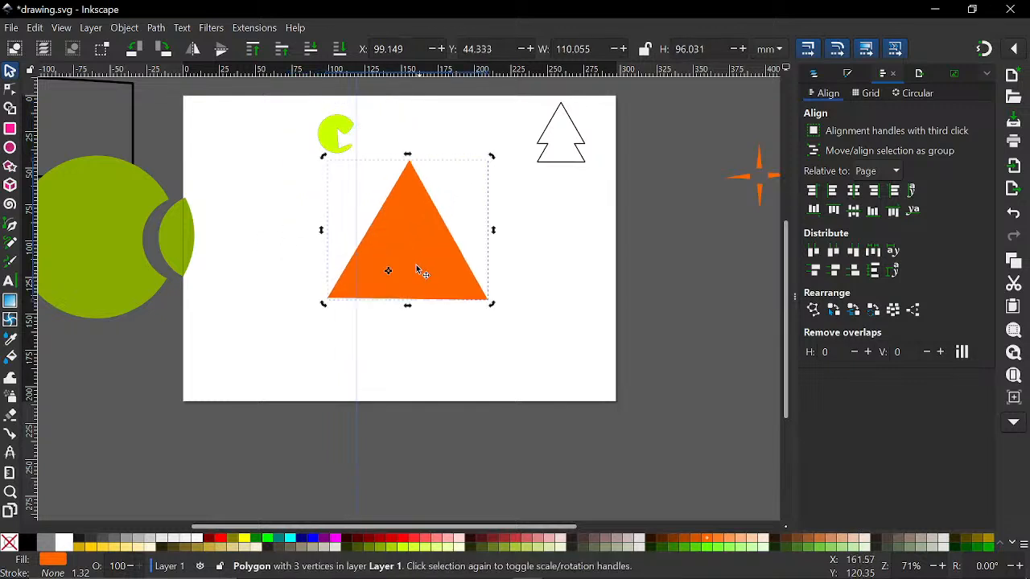
Give the orange triangle a black outline and place a duplicate of it about 36 mm lower, overlapping the original.
left_click(32, 545, "shift")
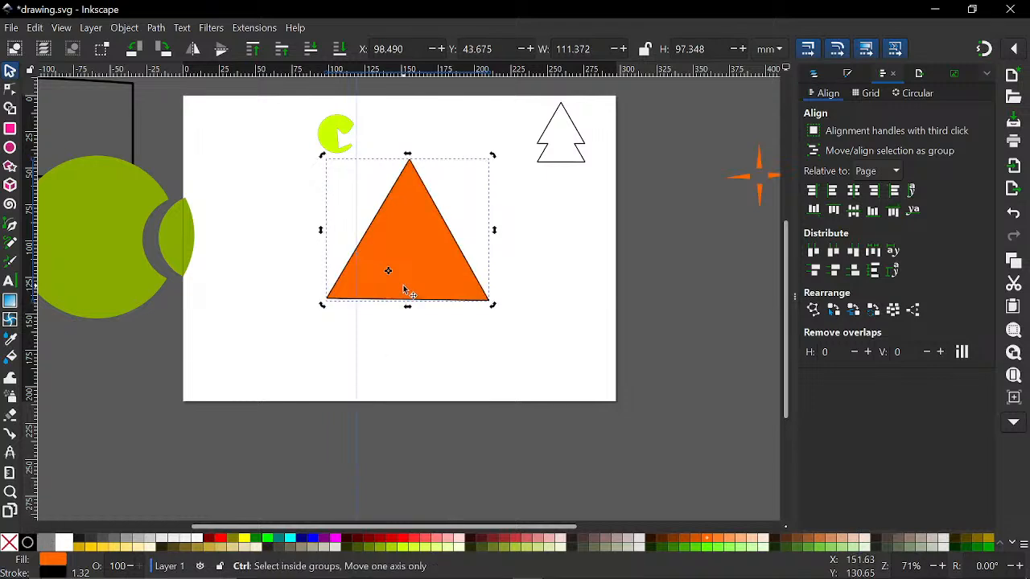
key("ctrl+d")
left_click_drag(405, 291, 408, 320)
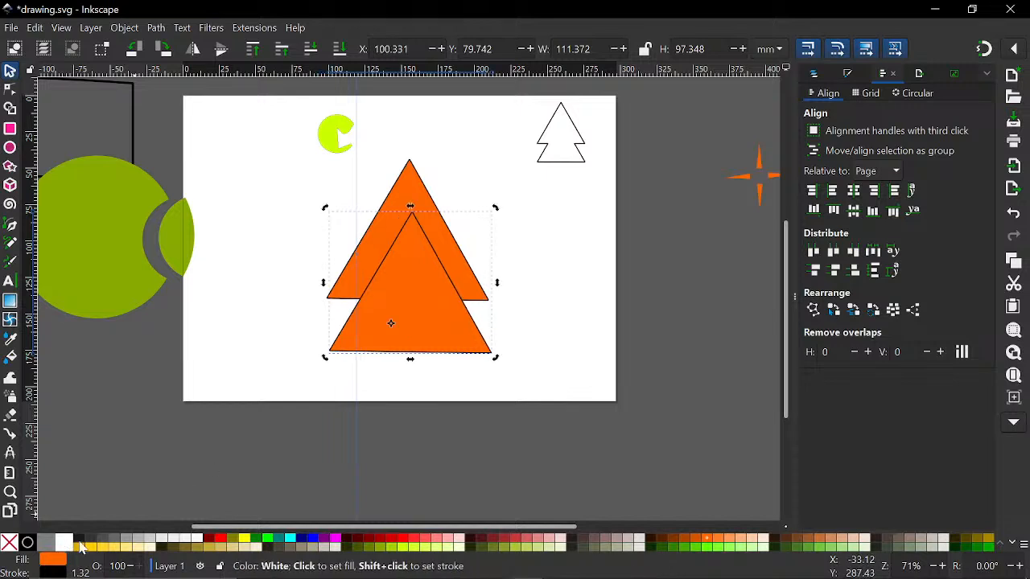
Fill the lower triangle with olive and merge it with the orange triangle using Union.
left_click(232, 537)
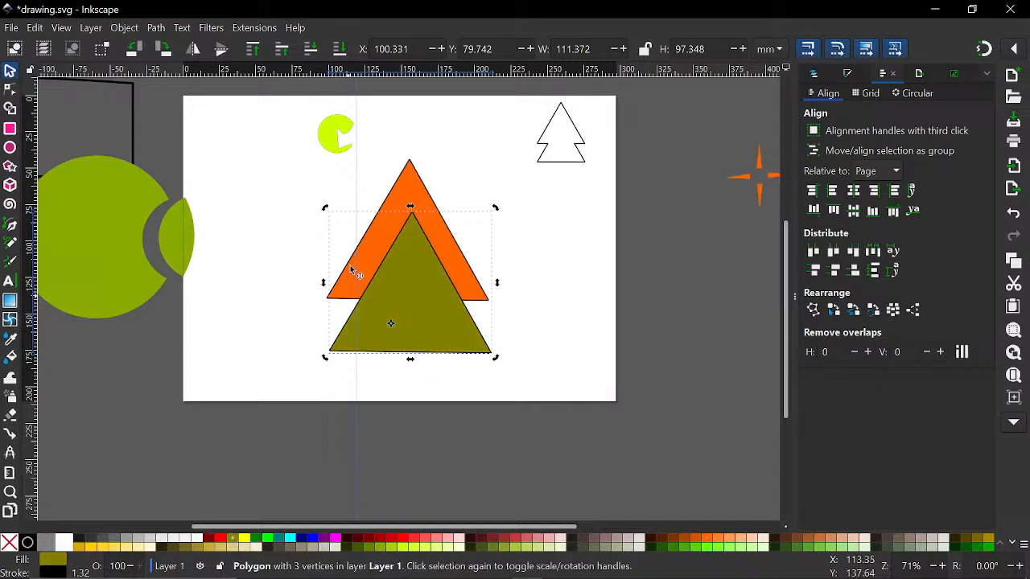
left_click(407, 194, "shift")
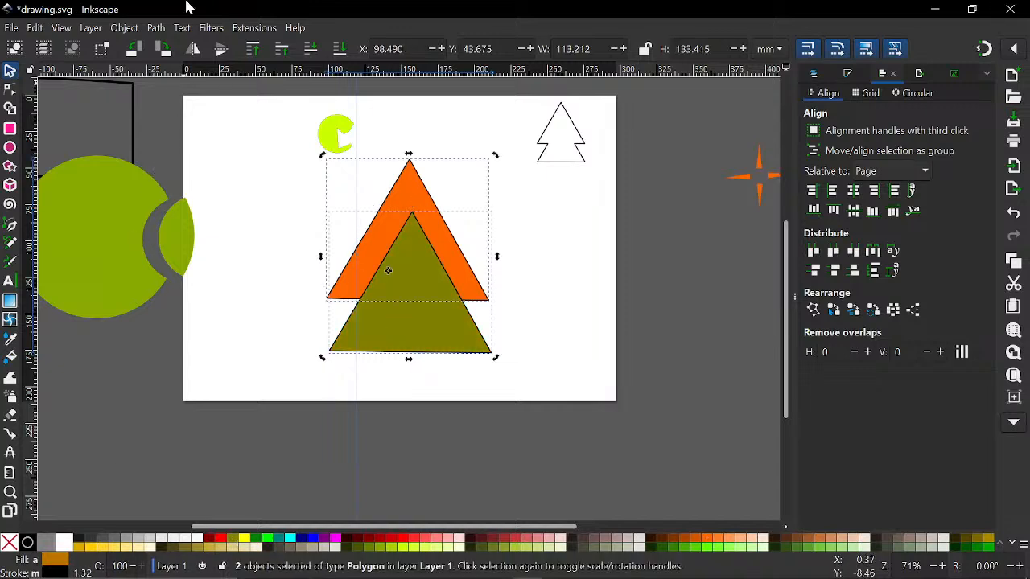
left_click(157, 29)
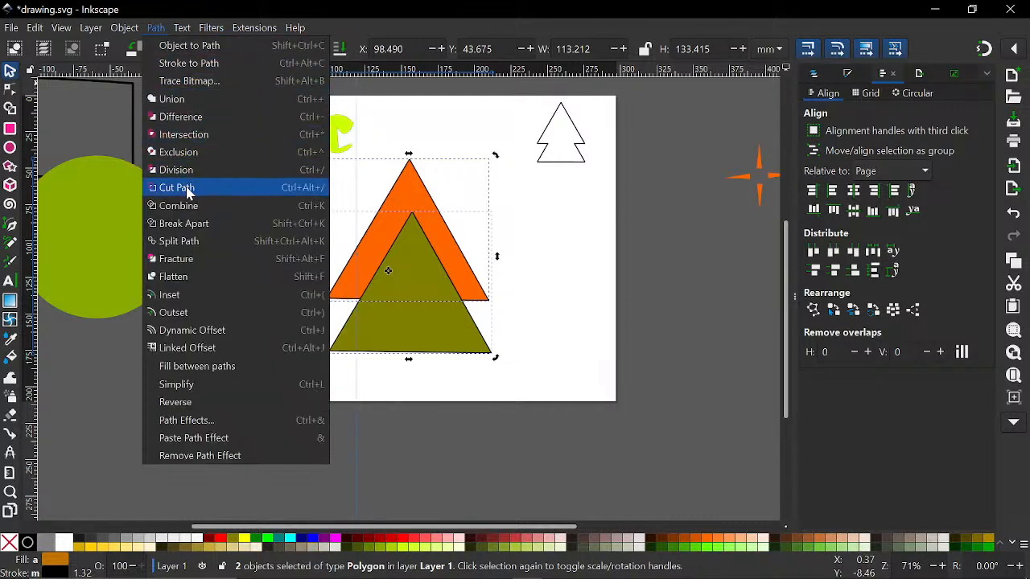
left_click(169, 99)
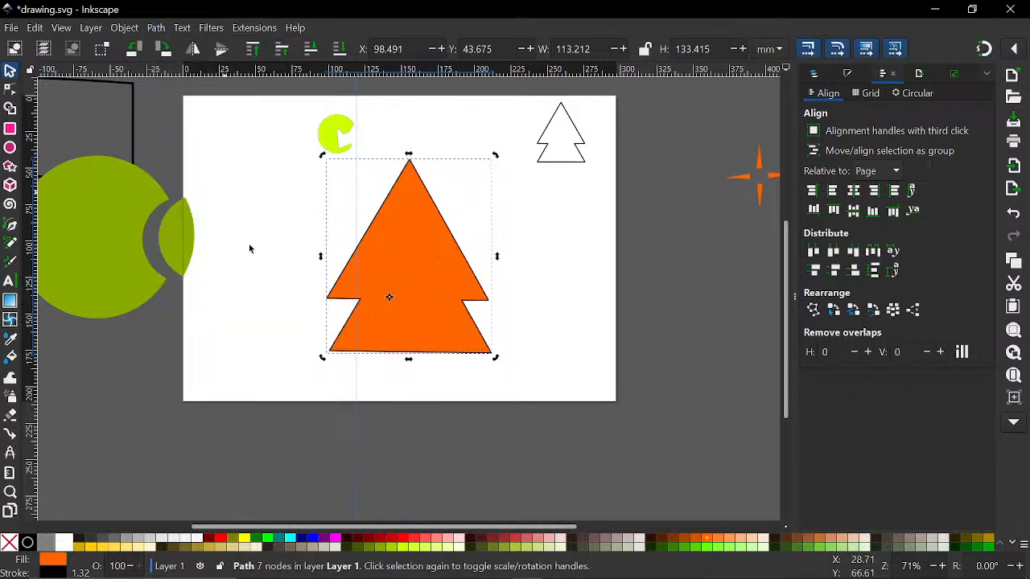
Try the merged tree shape without its outline, and undo both the outline removal and the union.
left_click(9, 544, "shift")
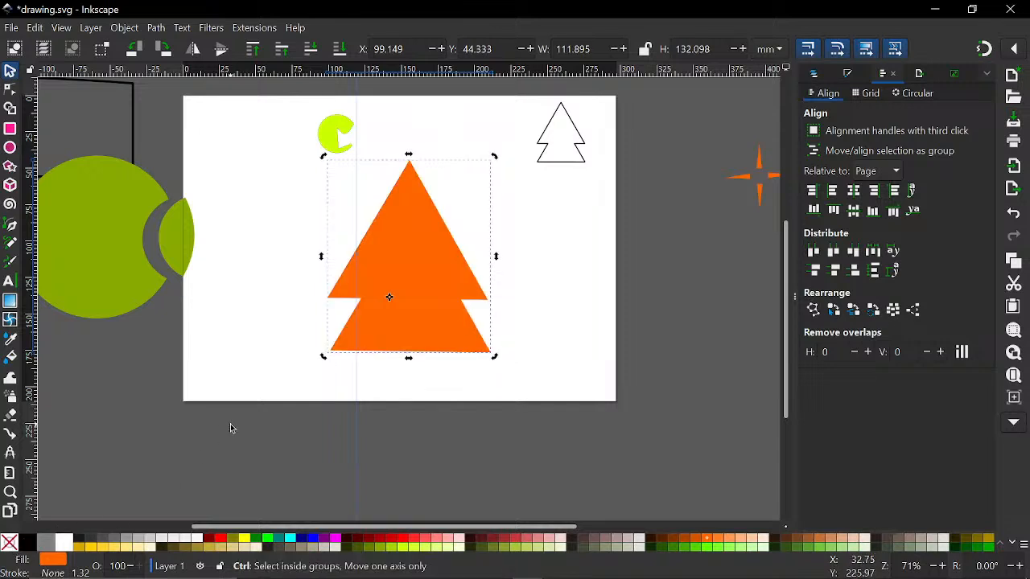
key("ctrl+z")
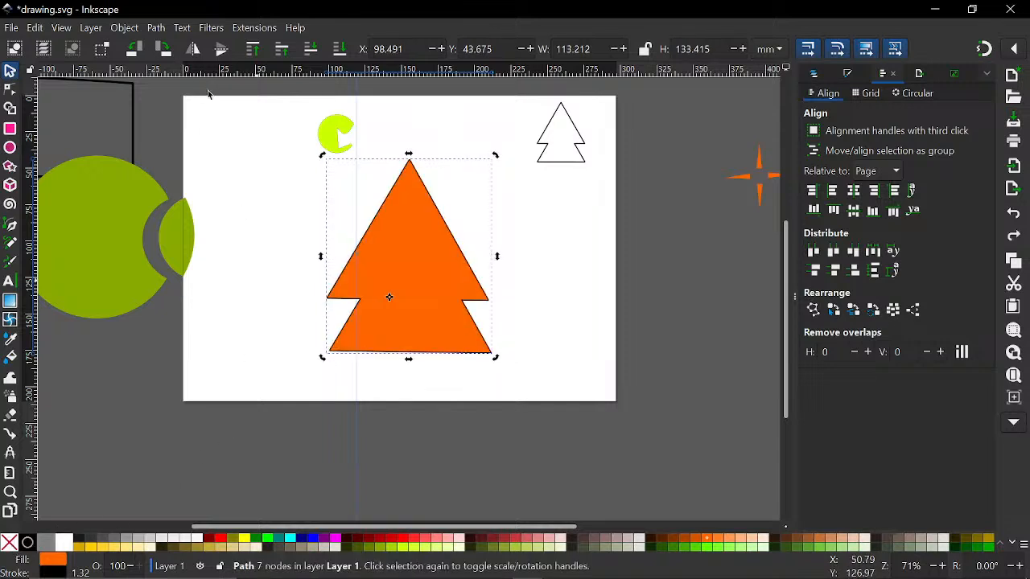
key("ctrl+z")
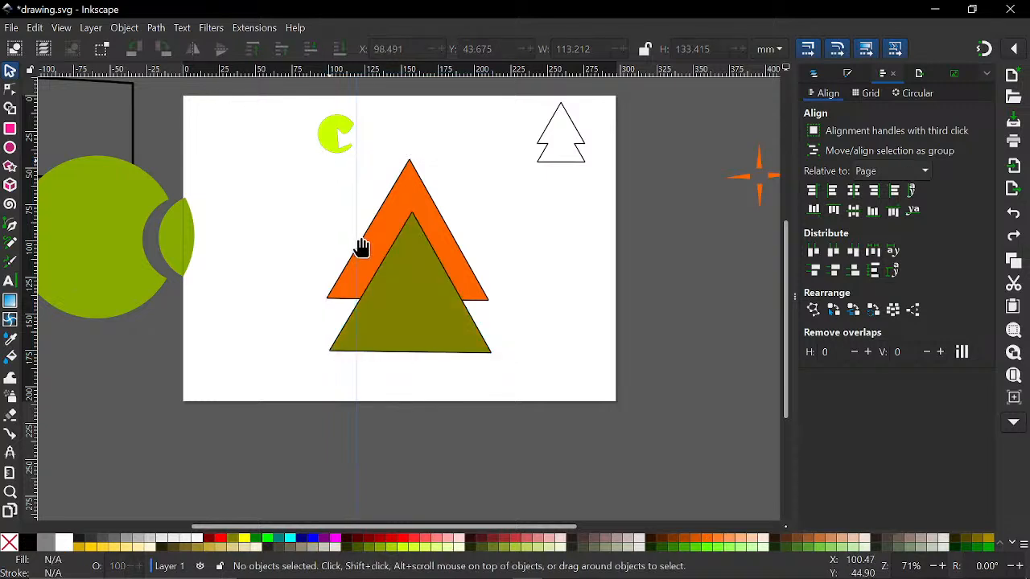
Select both triangles and split the orange triangle's outline along the olive one using Cut Path.
left_click(419, 301)
left_click(414, 202, "shift")
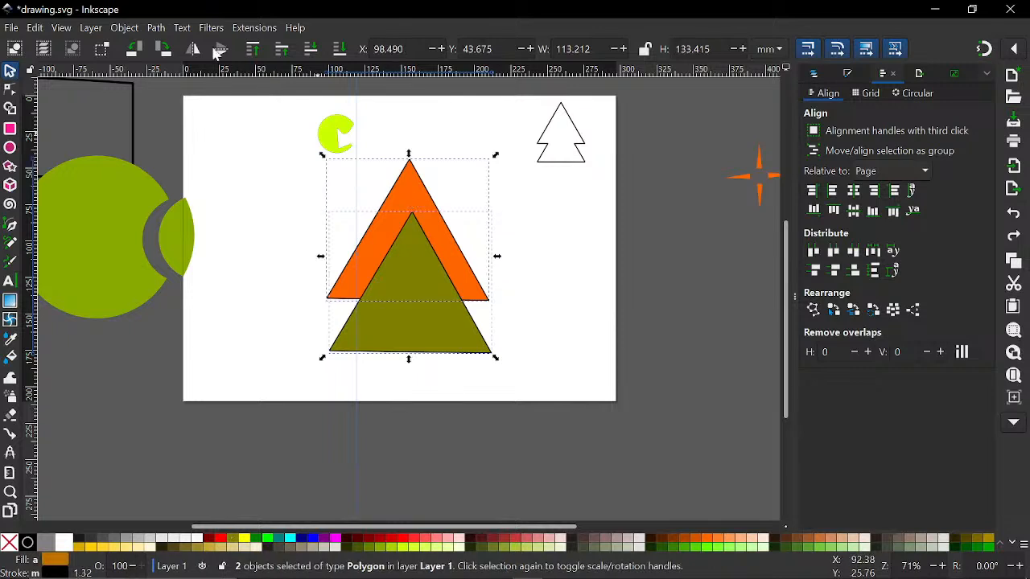
left_click(155, 28)
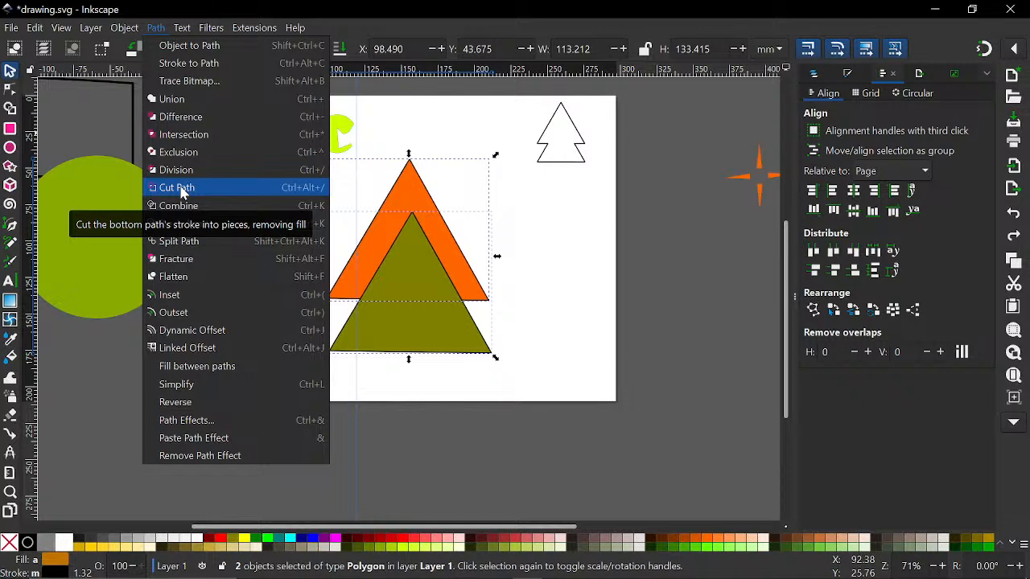
left_click(180, 190)
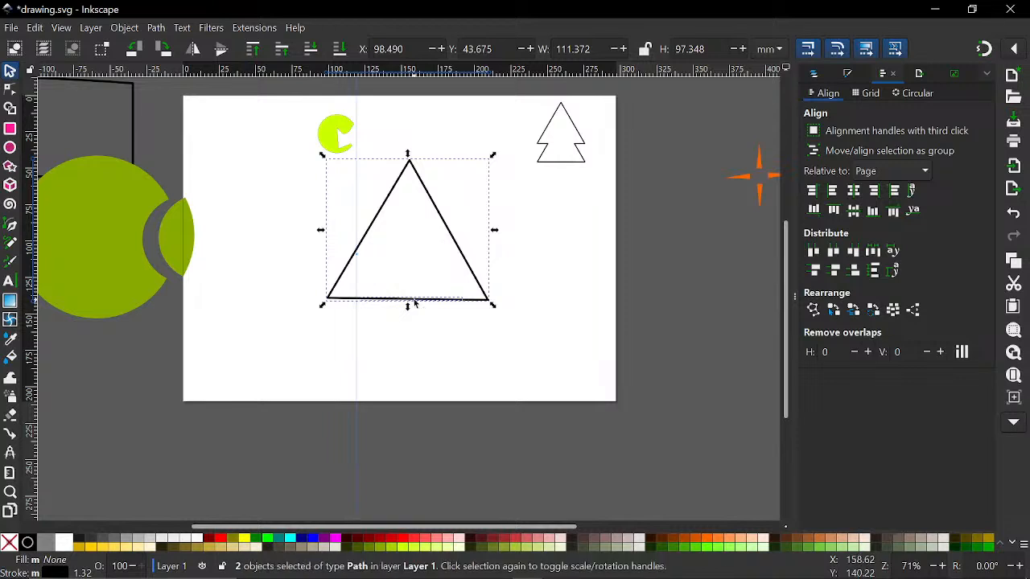
Move the upper part of the cut triangle outline upward, away from the separate base segment.
scroll(408, 274, "down", 4)
scroll(554, 250, "up", 3)
left_click(477, 263)
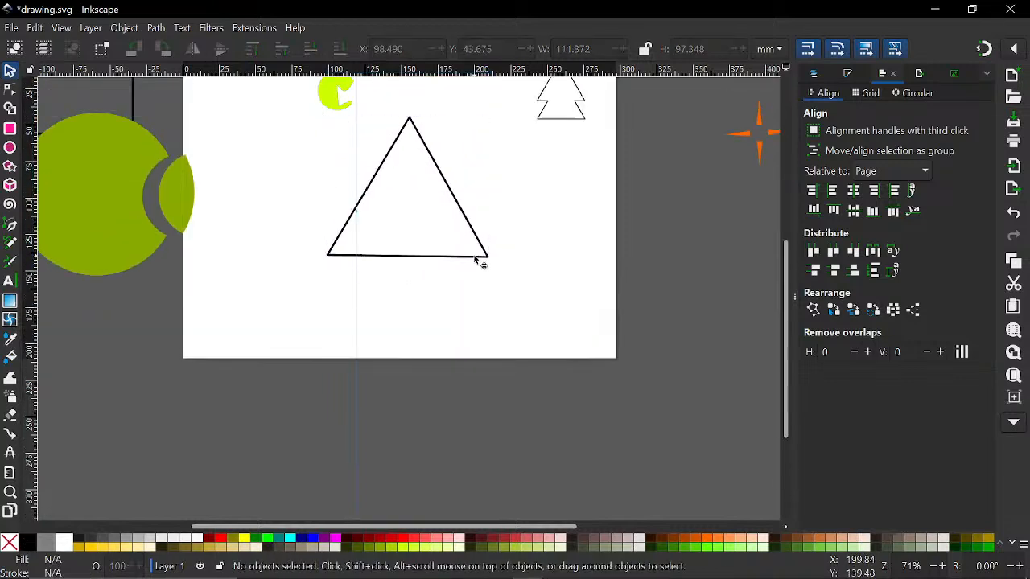
mouse_move(479, 262)
left_mouse_down()
mouse_move(475, 292)
mouse_move(477, 256)
left_mouse_up()
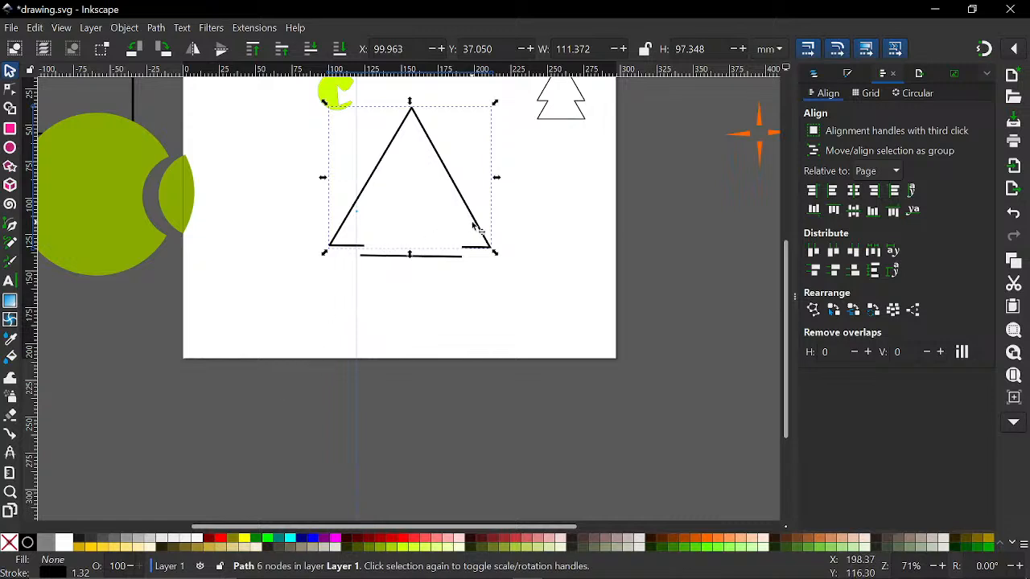
left_click_drag(475, 226, 477, 193)
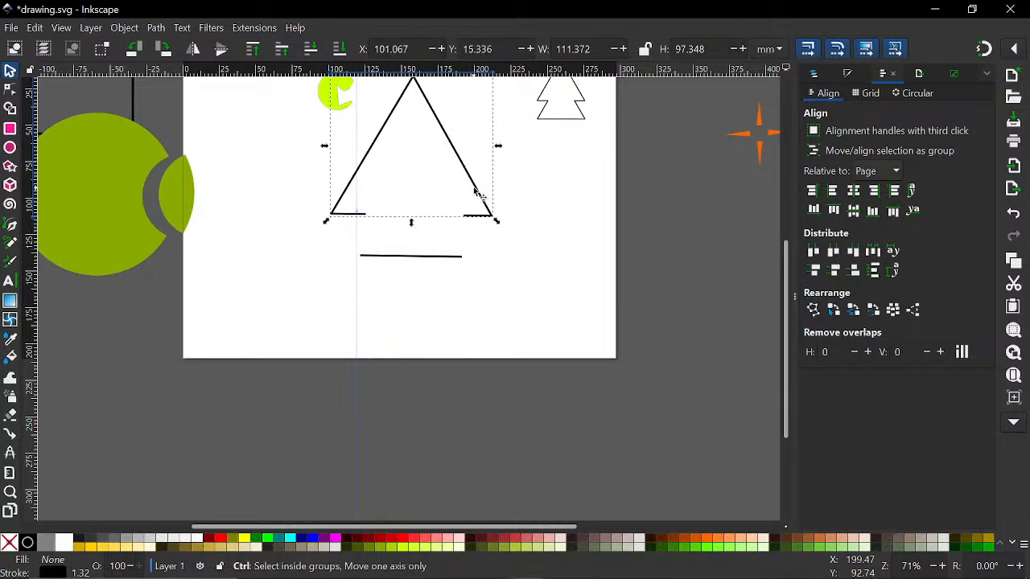
Undo the moves of the cut outline, the path cut and the lower triangle's olive fill.
key("ctrl+z")
key("ctrl+z")
key("ctrl+z")
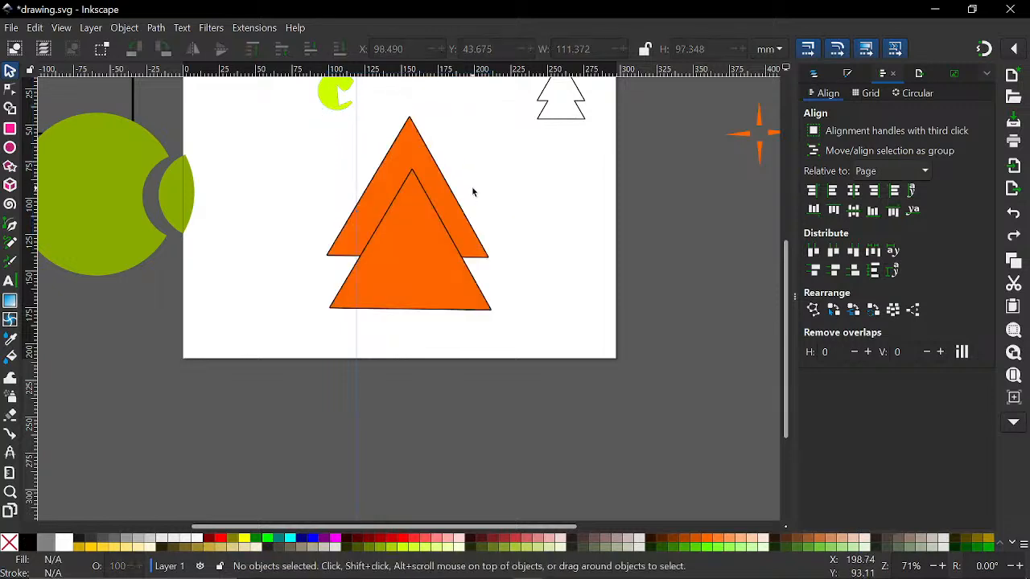
Try subtracting the lower orange triangle from the upper one using Difference, and undo the operation.
left_click(421, 267)
left_click(355, 226, "shift")
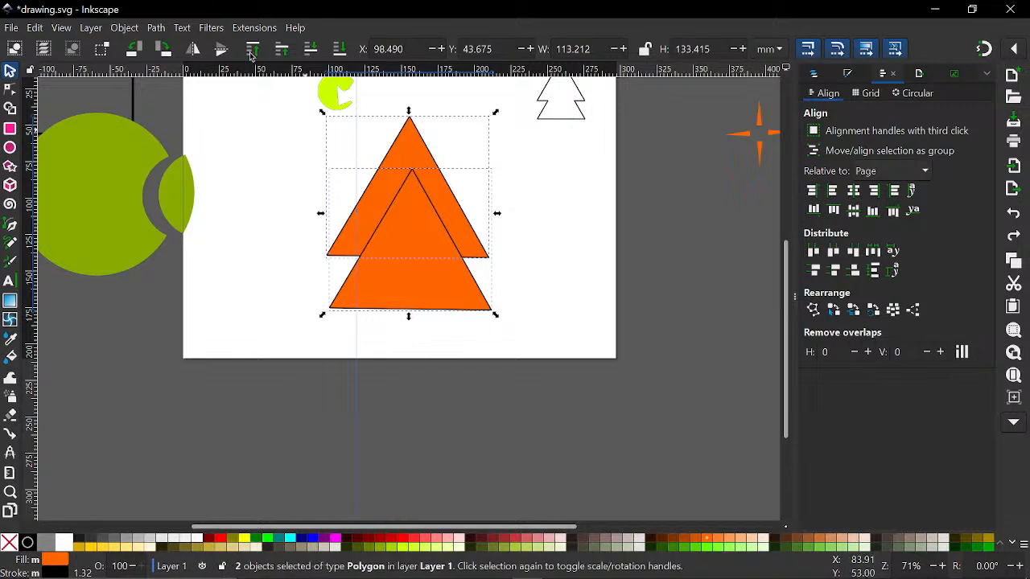
left_click(157, 27)
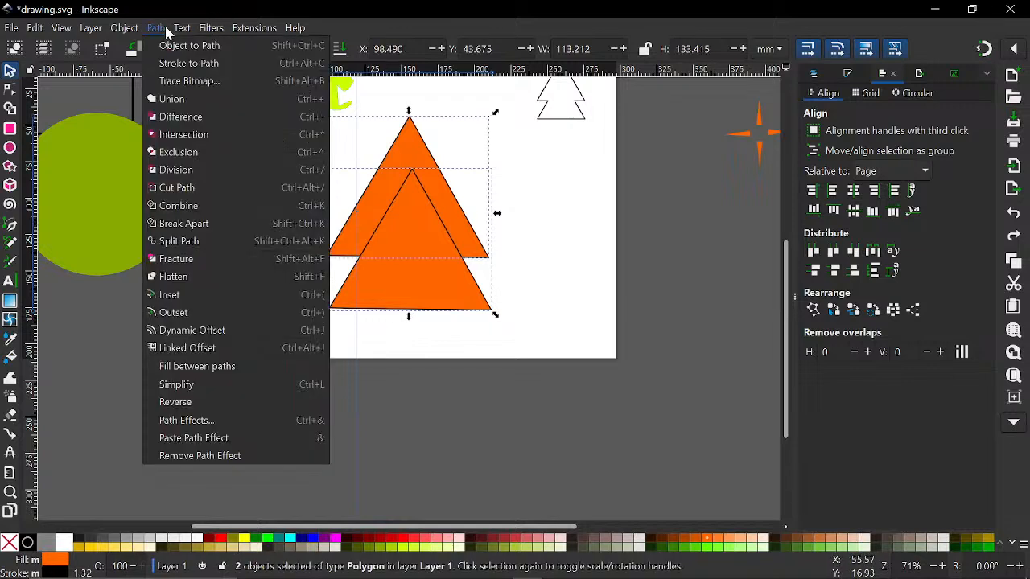
left_click(181, 117)
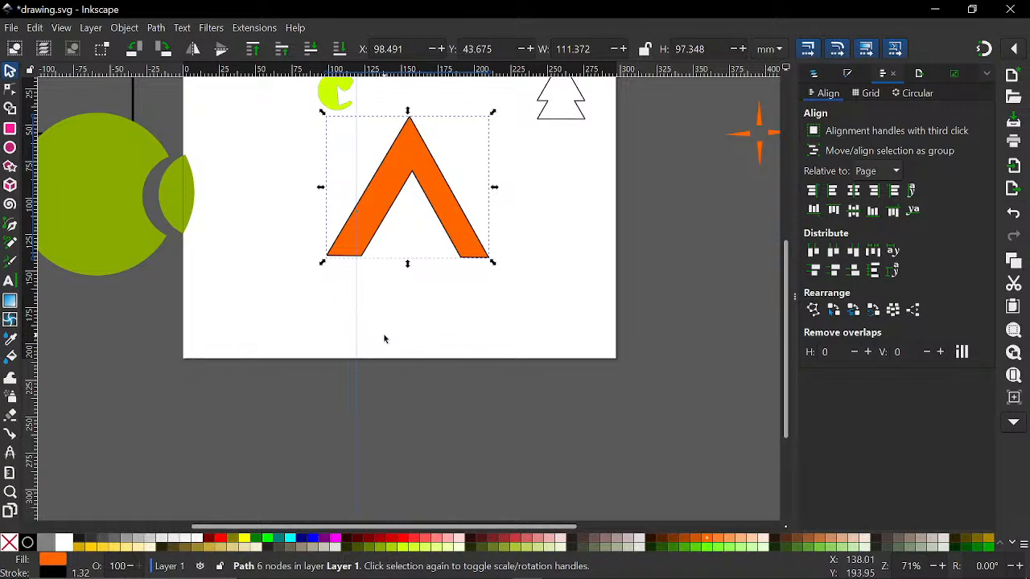
key("ctrl+z")
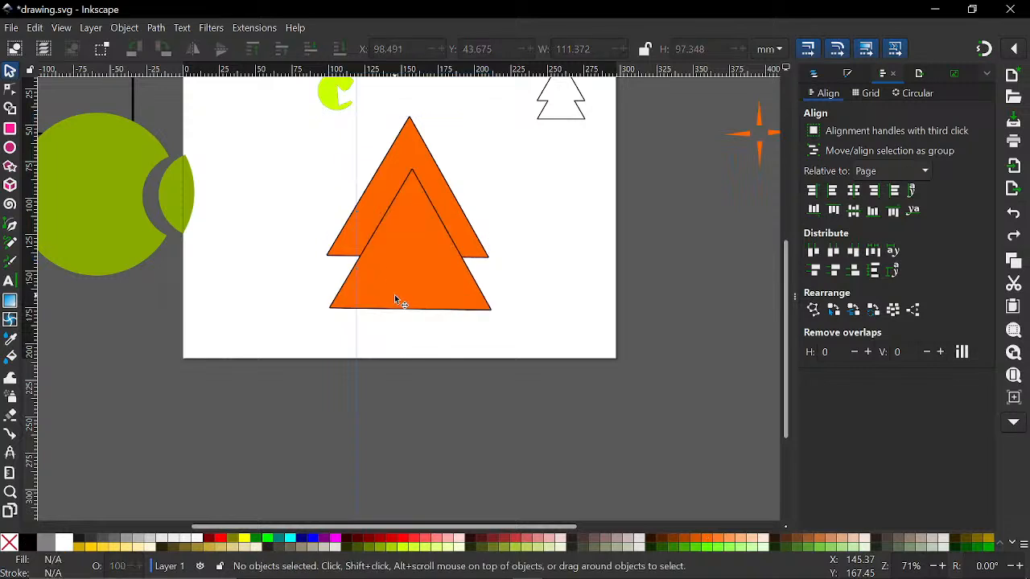
Select both orange triangles and split the upper triangle's outline where the lower one crosses it using Cut Path.
left_click(394, 299)
left_click(406, 145, "shift")
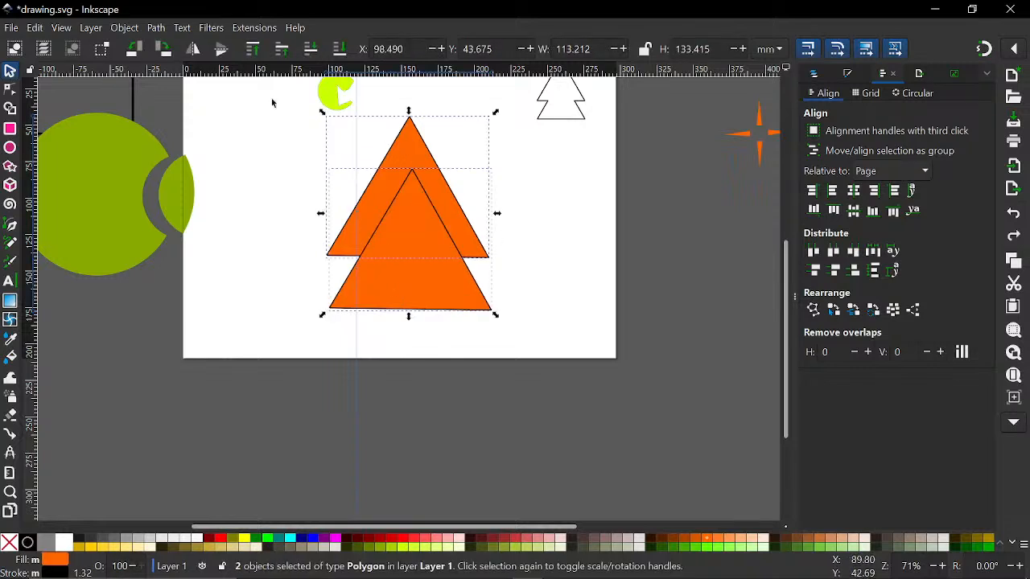
left_click(156, 29)
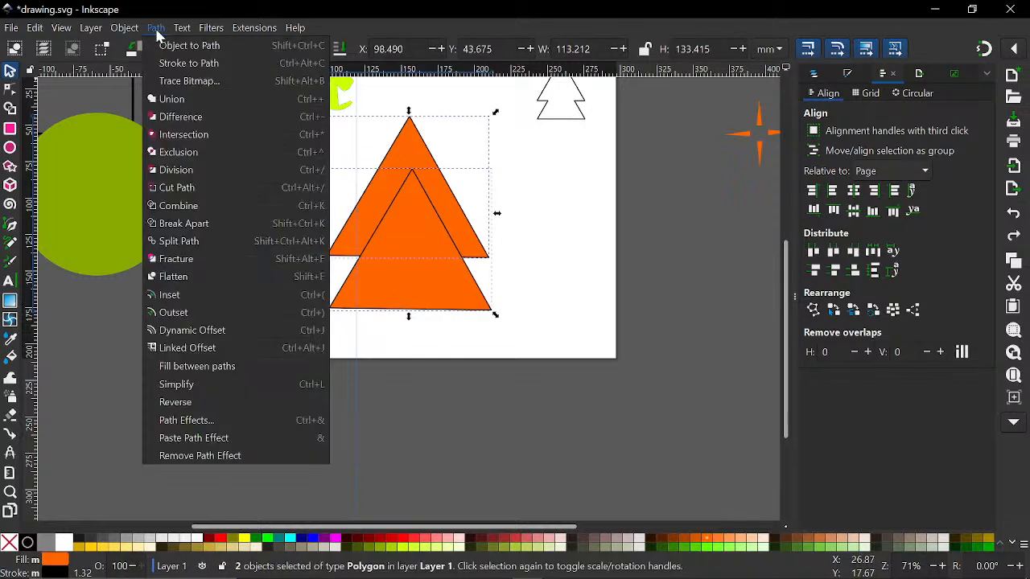
left_click(185, 190)
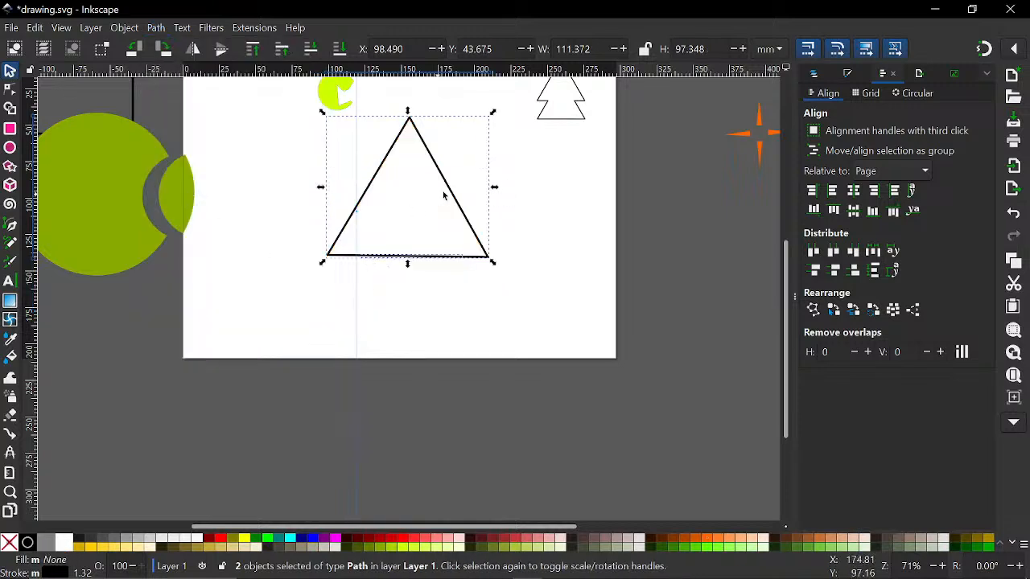
Move the cut triangle outline upward, and pull its middle base segment down away from the rest.
left_click_drag(447, 192, 449, 154)
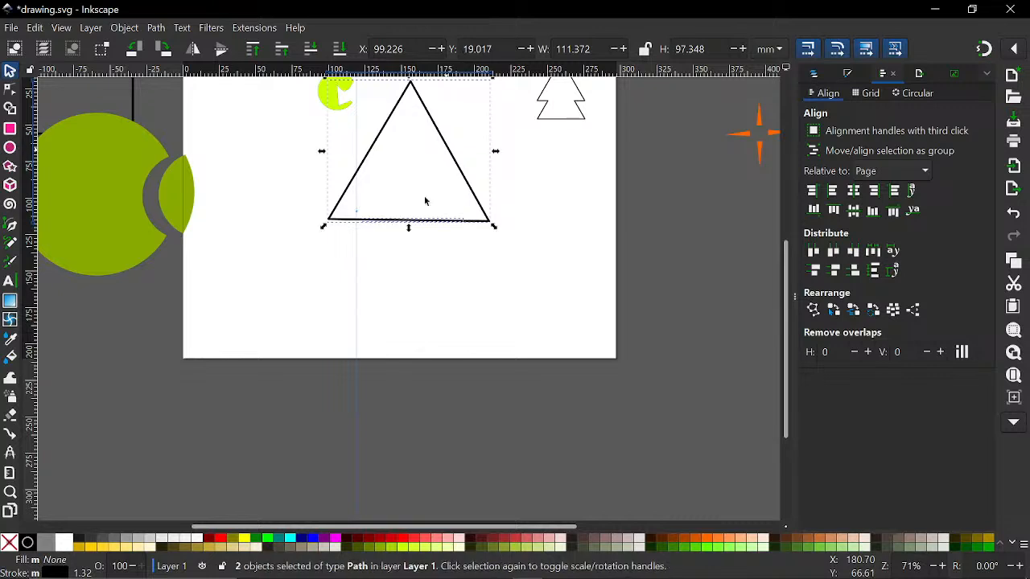
left_click(395, 234)
left_click_drag(402, 222, 389, 253)
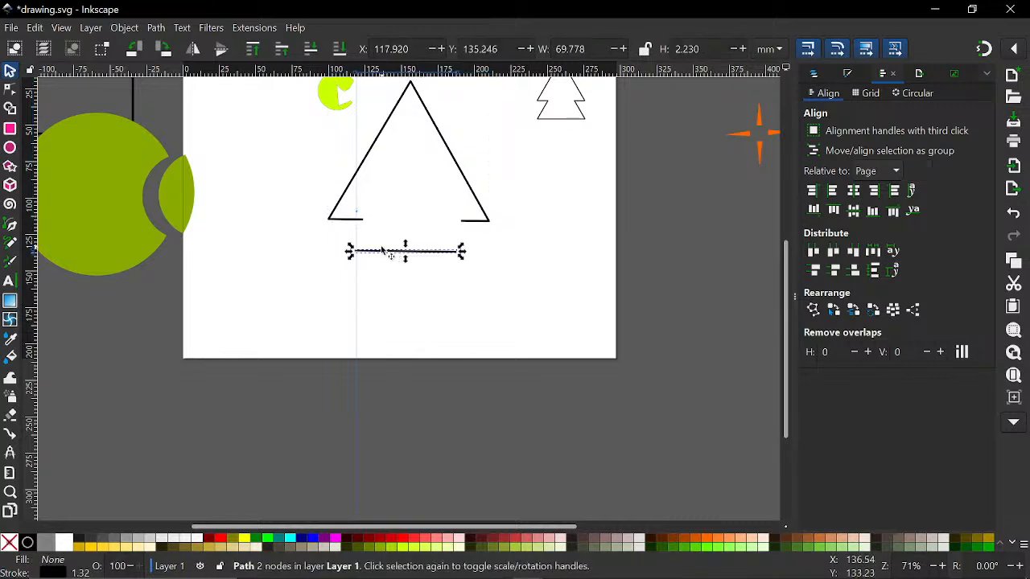
Undo the moves of the base segment and outline as well as the path cut.
scroll(507, 302, "down", 3)
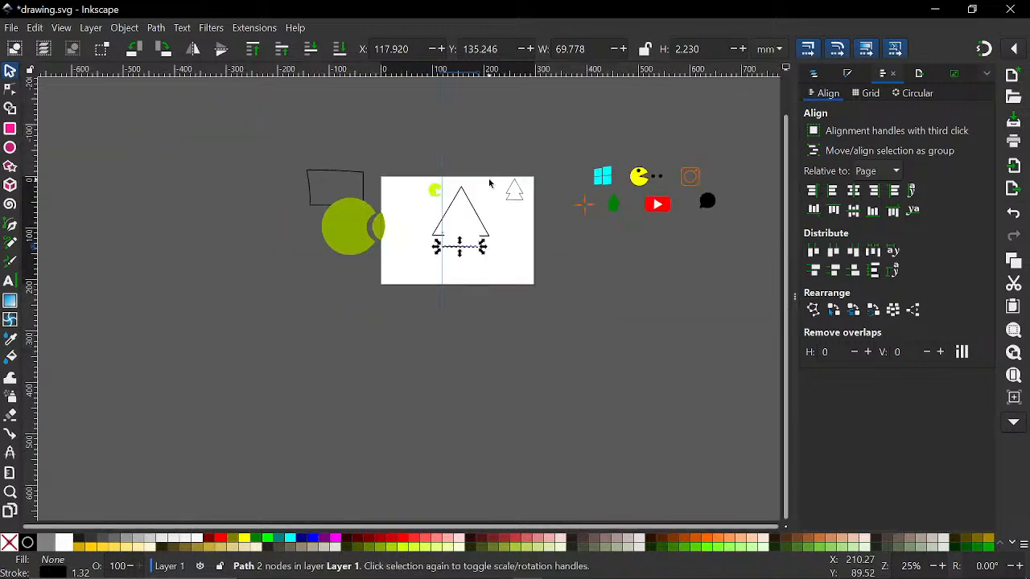
scroll(513, 298, "up", 1)
mouse_move(159, 142)
left_mouse_down()
mouse_move(577, 339)
mouse_move(565, 330)
left_mouse_up()
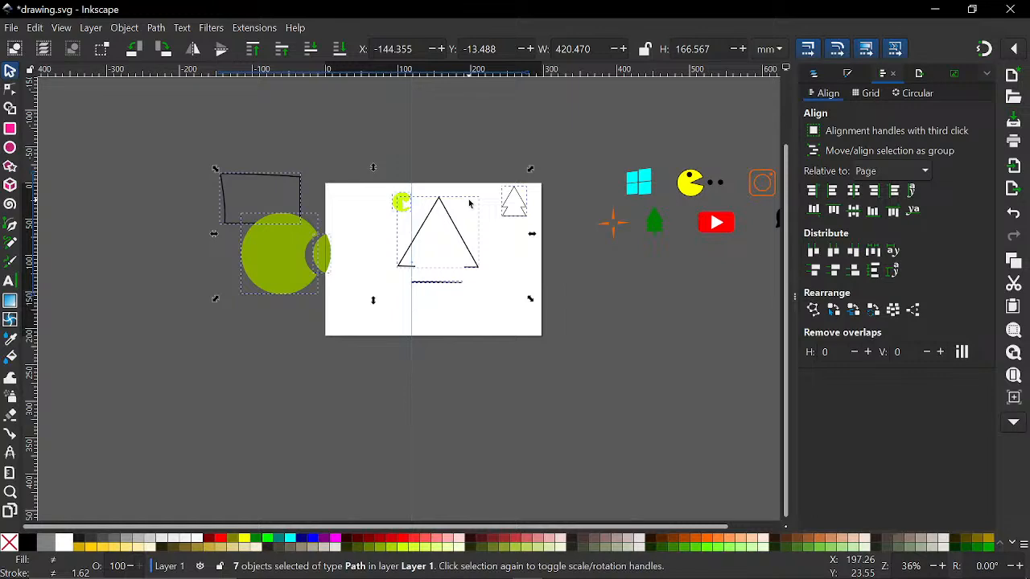
key("ctrl+z")
key("ctrl+z")
key("ctrl+z")
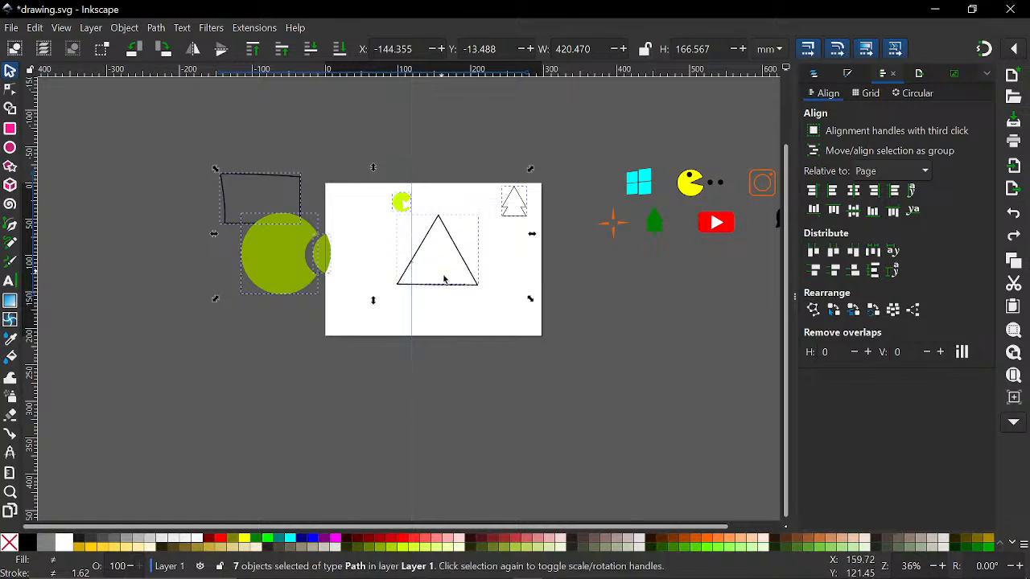
Apply Cut Path to both orange triangles and move the separated base segment below the open triangle outline.
scroll(444, 290, "up", 3, "ctrl")
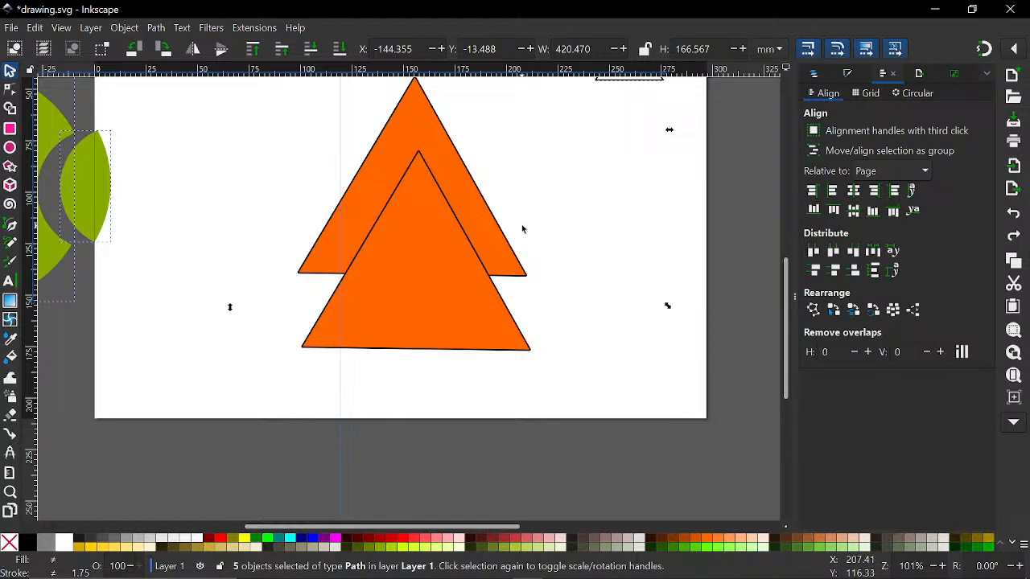
left_click(455, 291)
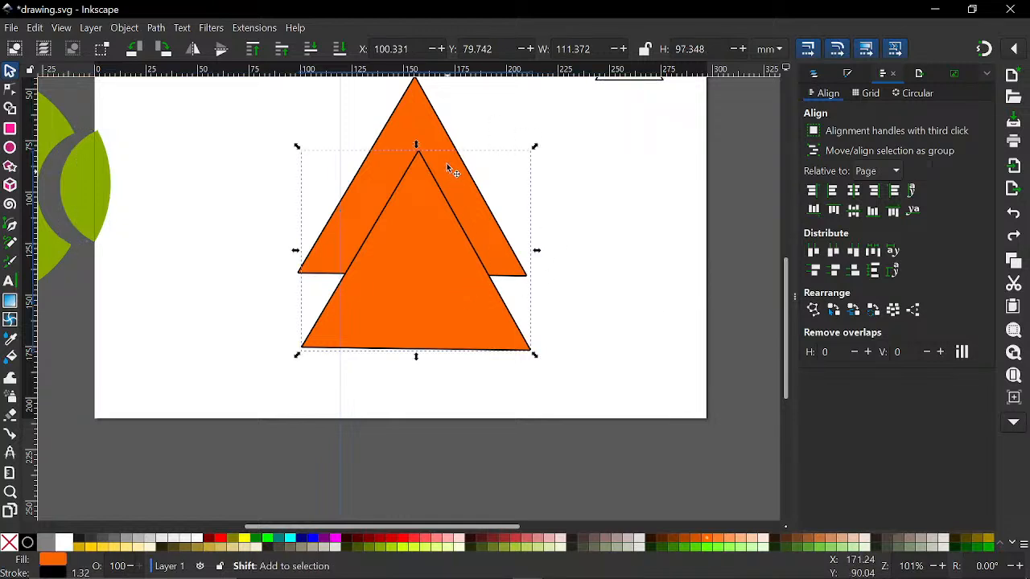
left_click(446, 164, "shift")
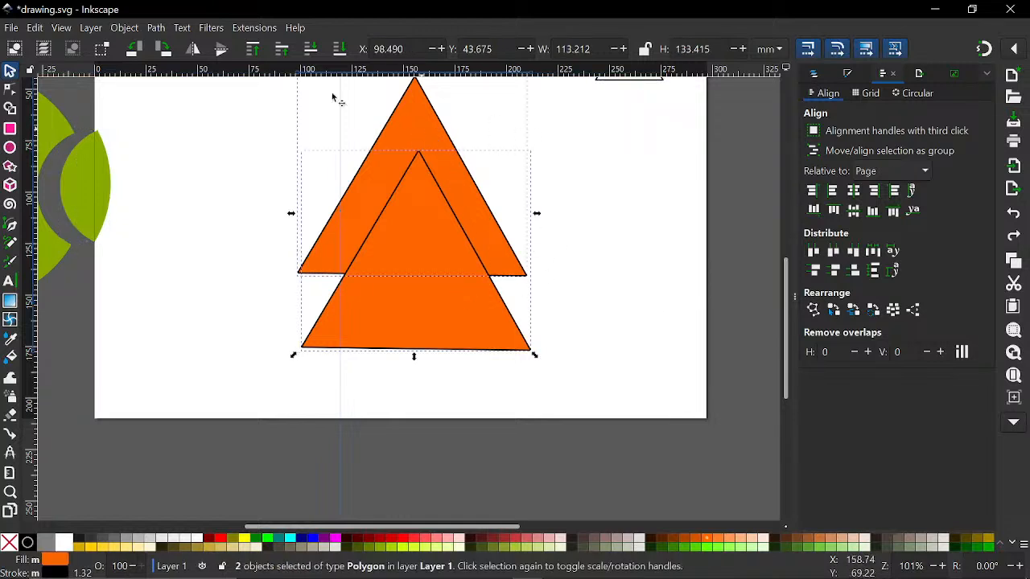
left_click(156, 27)
left_click(172, 187)
left_click(386, 279)
left_click_drag(386, 278, 387, 309)
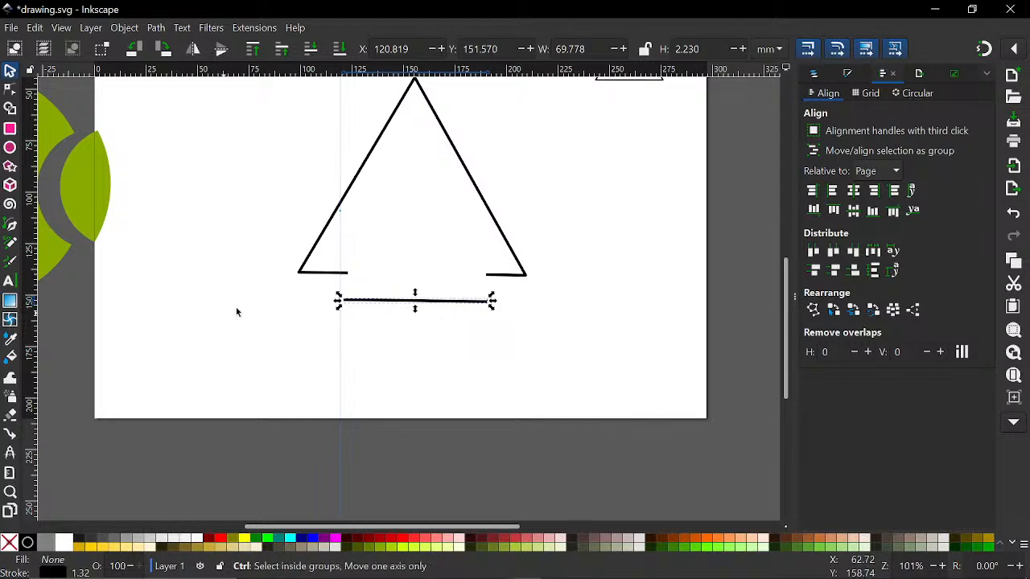
Delete the separated base segment below the open triangle outline.
scroll(257, 287, "down", 4)
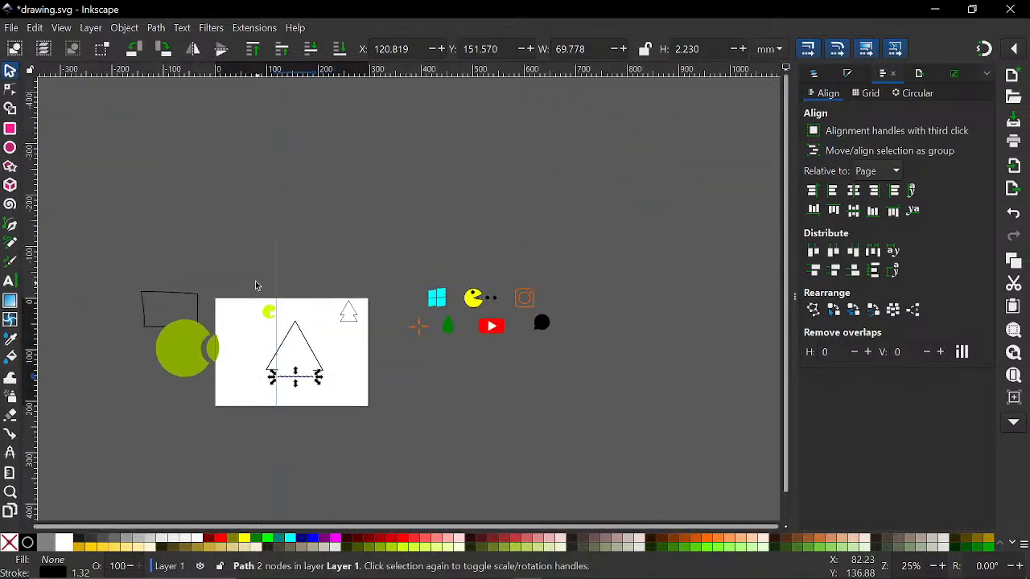
left_click_drag(105, 181, 141, 126)
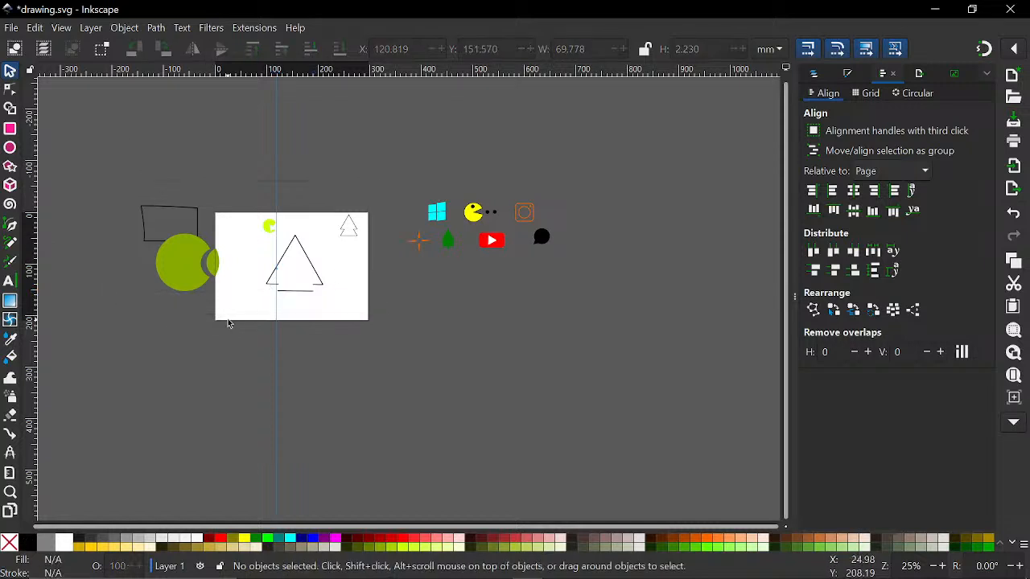
scroll(276, 295, "up", 5)
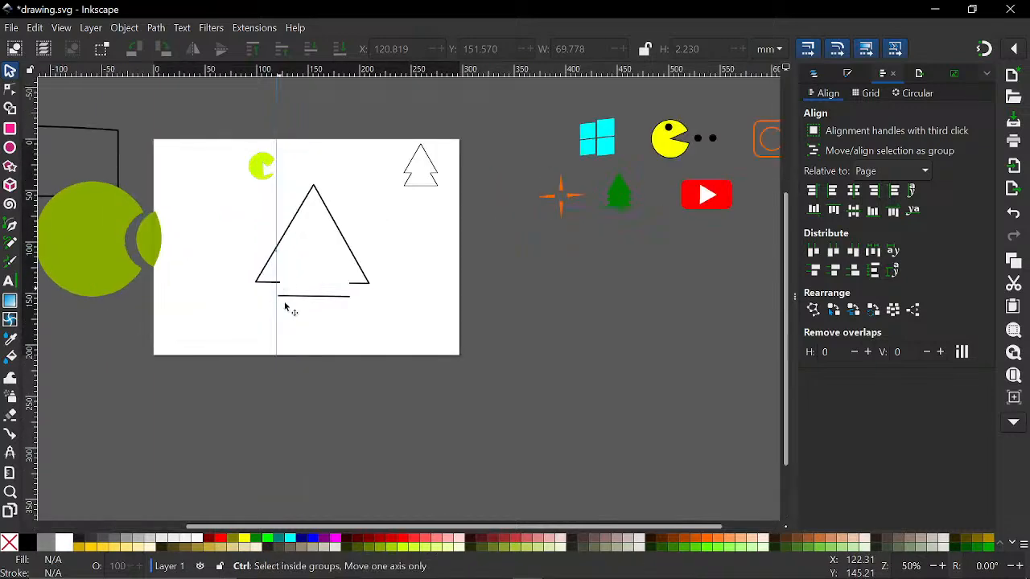
left_click(308, 281)
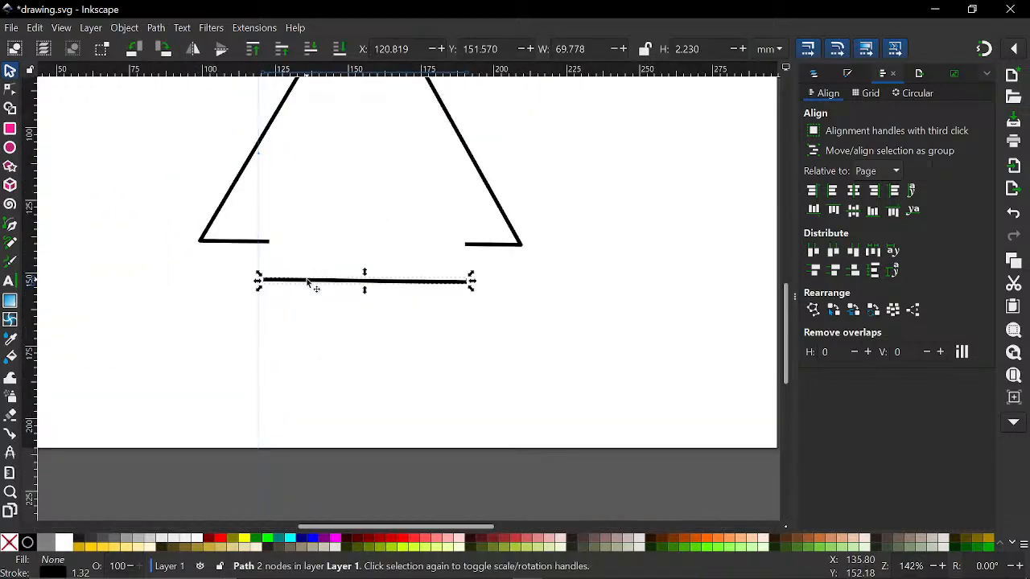
key("Delete")
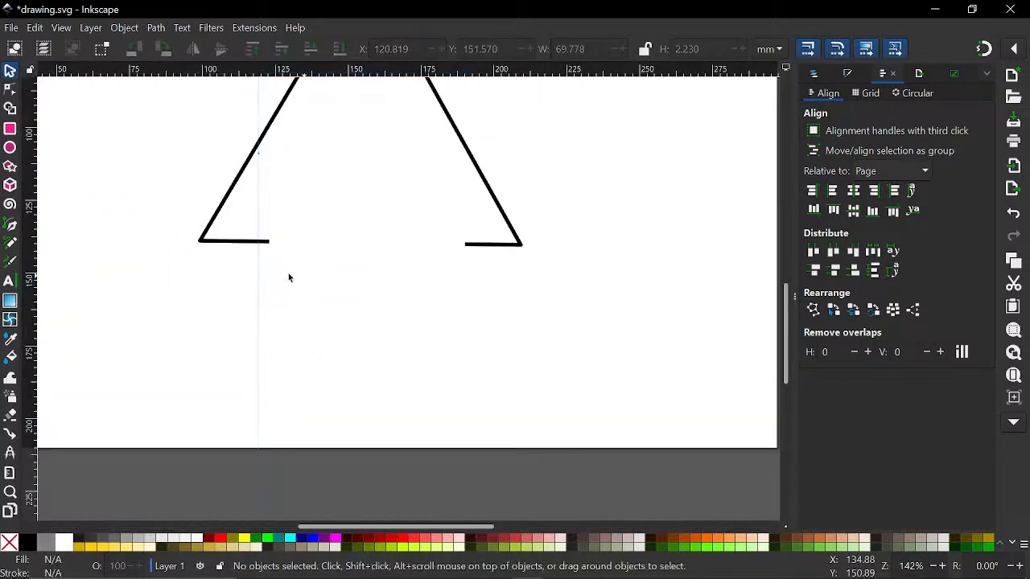
Delete all the practice shapes on and beside the page, keeping the finished icons outside it.
scroll(256, 267, "down", 2)
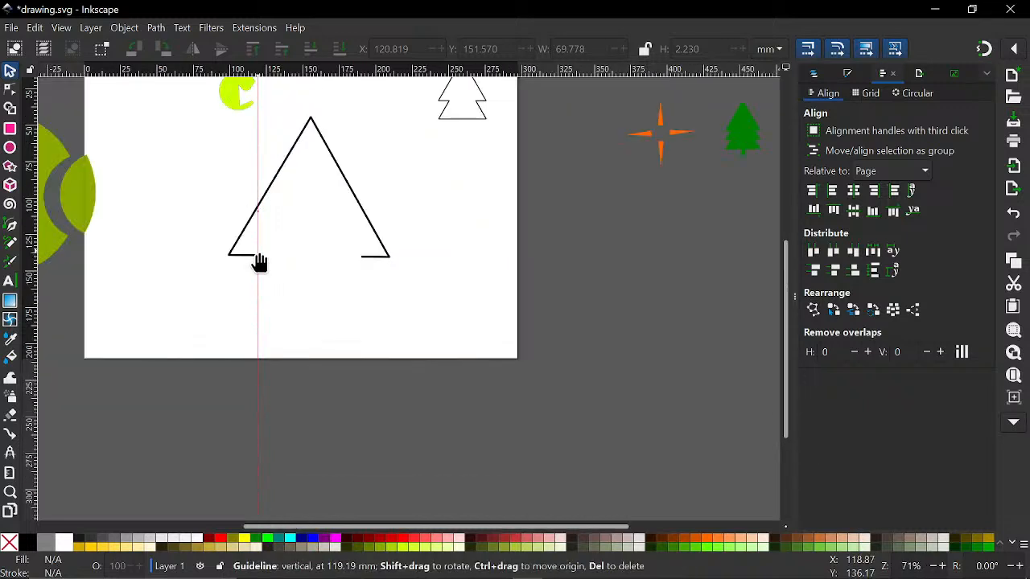
left_click(337, 163)
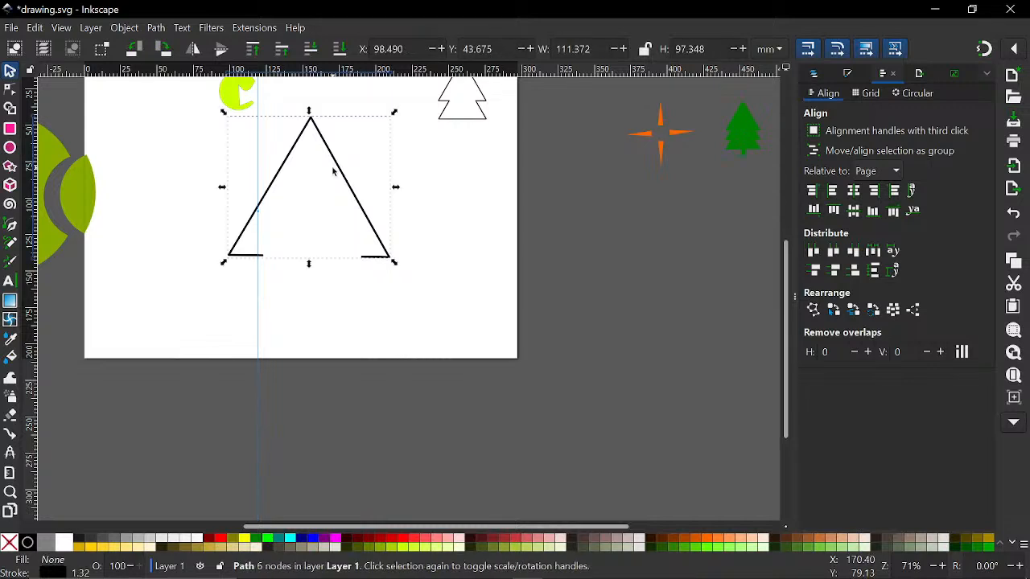
key("Escape")
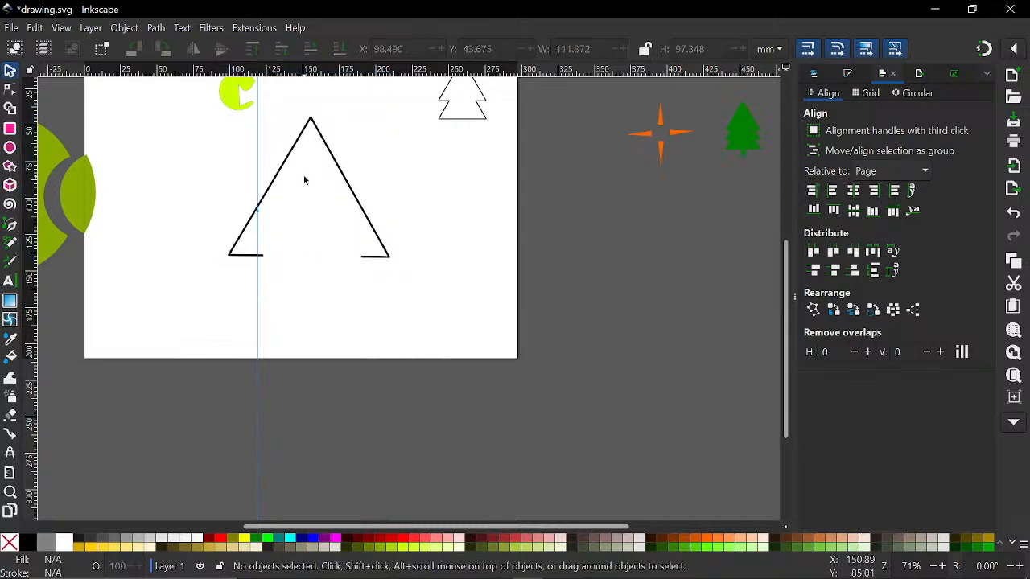
scroll(317, 112, "down", 4)
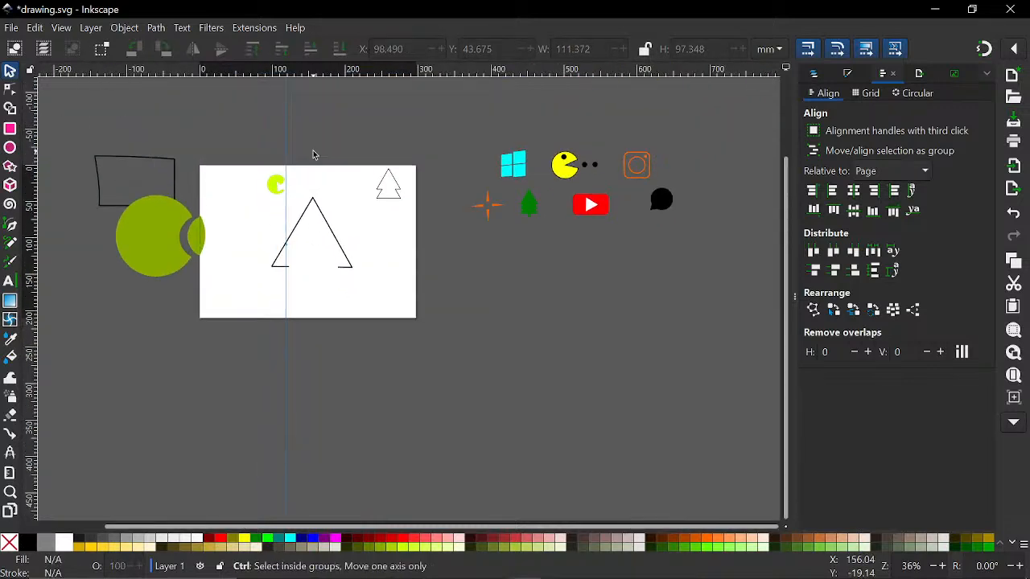
left_click_drag(146, 126, 376, 233)
key("Delete")
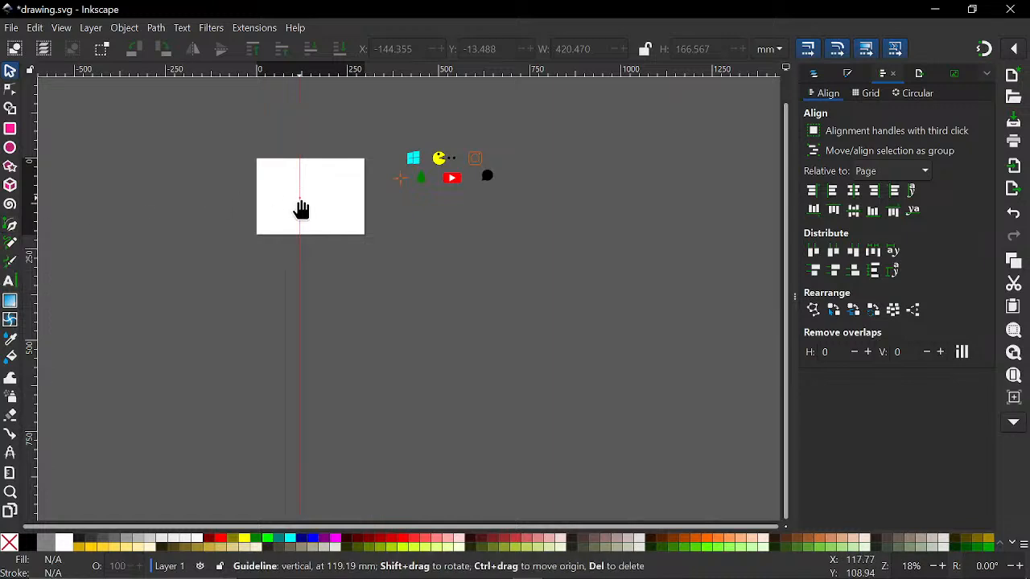
Draw an olive rectangle about 137 mm wide and 85 mm high on the page.
left_click(9, 129)
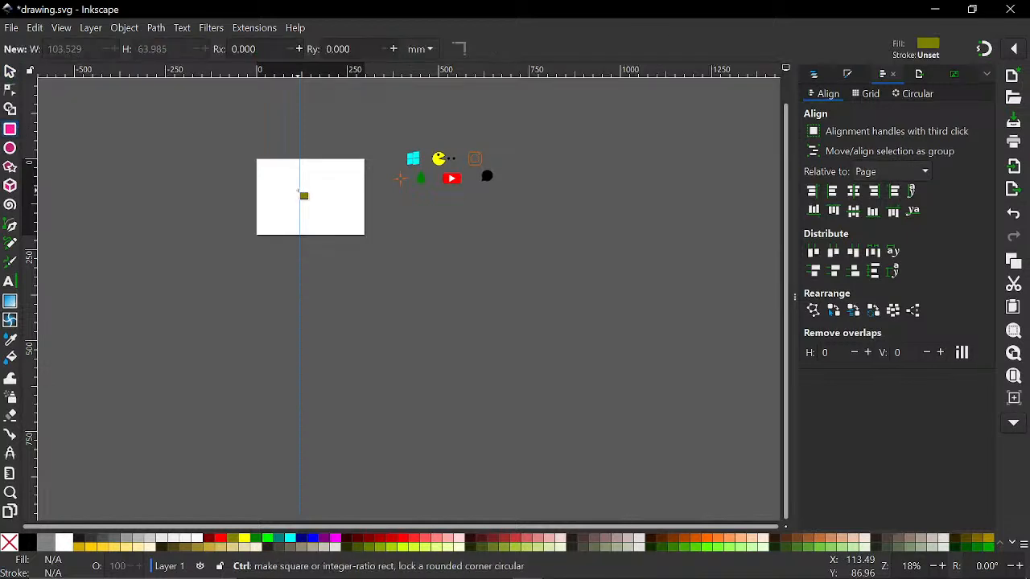
scroll(299, 190, "up", 2)
left_click_drag(290, 168, 374, 231)
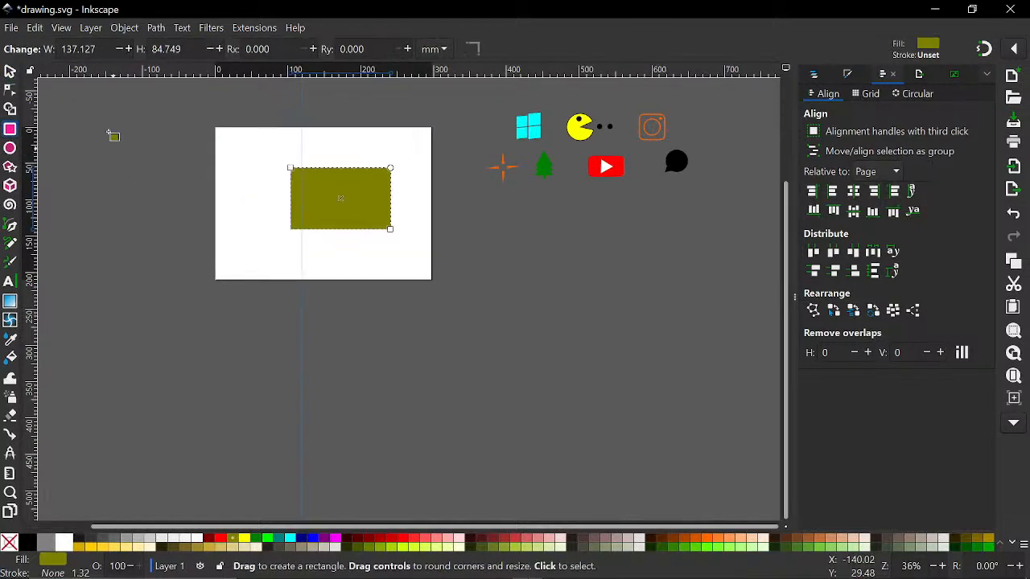
Convert the olive rectangle to a path with Object to Path and display its nodes for editing.
left_click(156, 29)
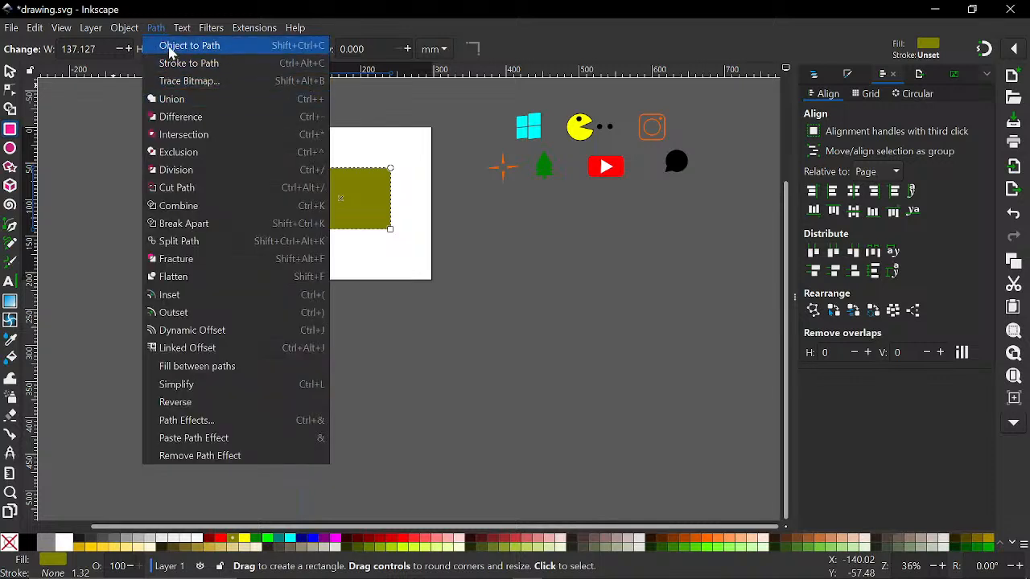
left_click(170, 46)
left_click(10, 90)
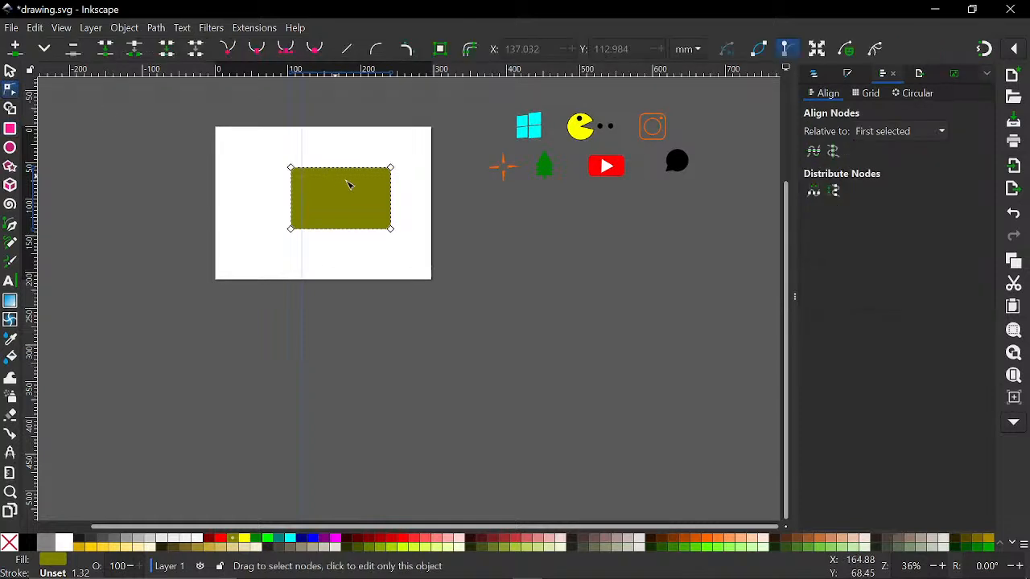
scroll(349, 207, "up", 2)
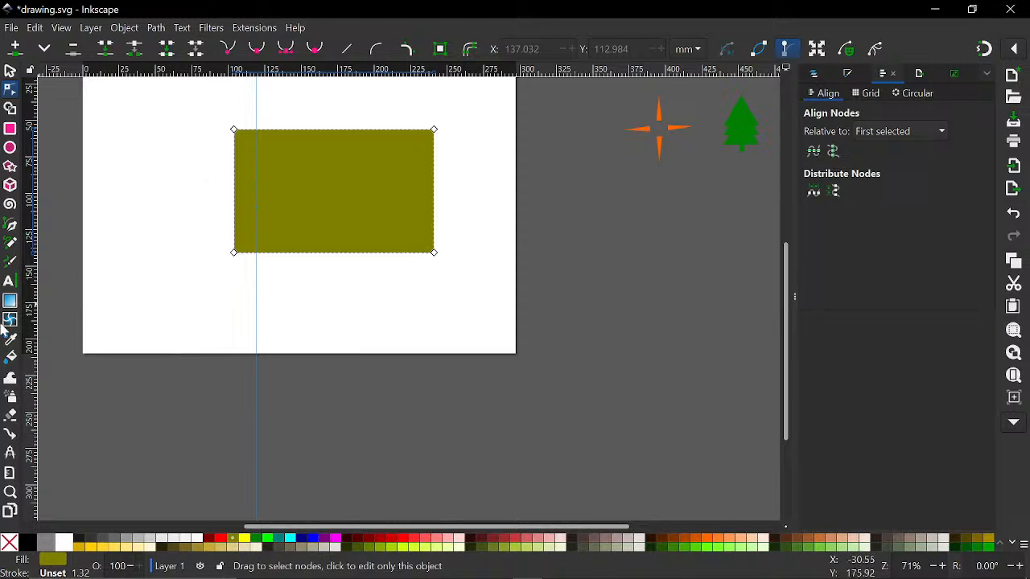
Draw a closed three-node triangle about 55 mm wide and 70 mm high beside the olive rectangle with the Pen tool.
left_click(10, 227)
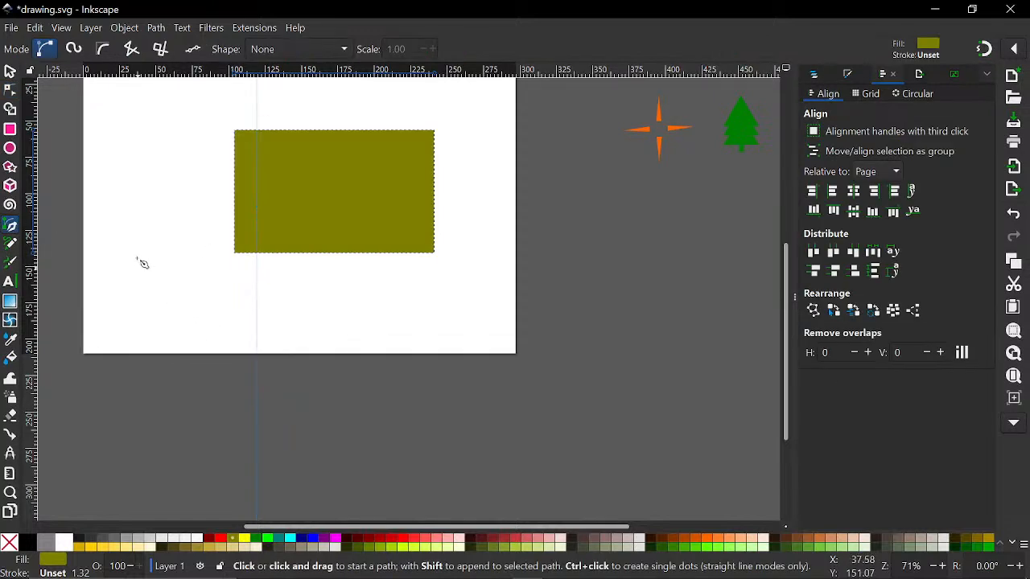
left_click(122, 161)
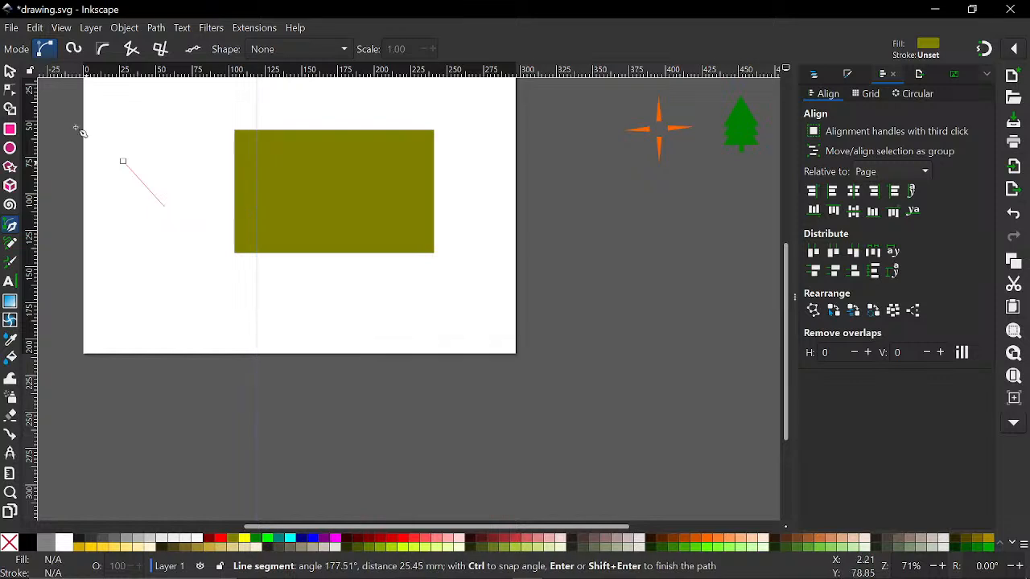
left_click(177, 133)
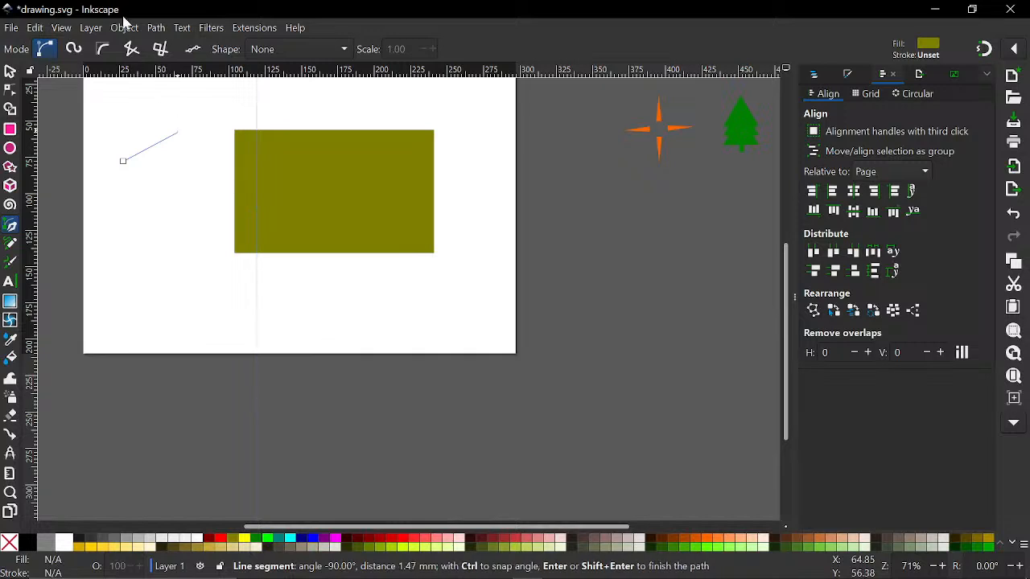
left_click(204, 234)
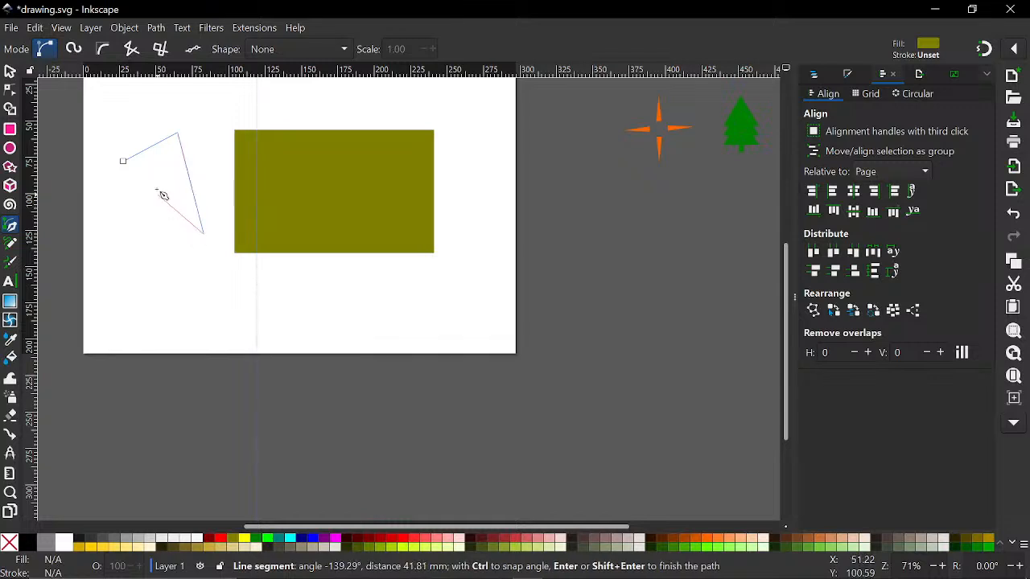
left_click(123, 161)
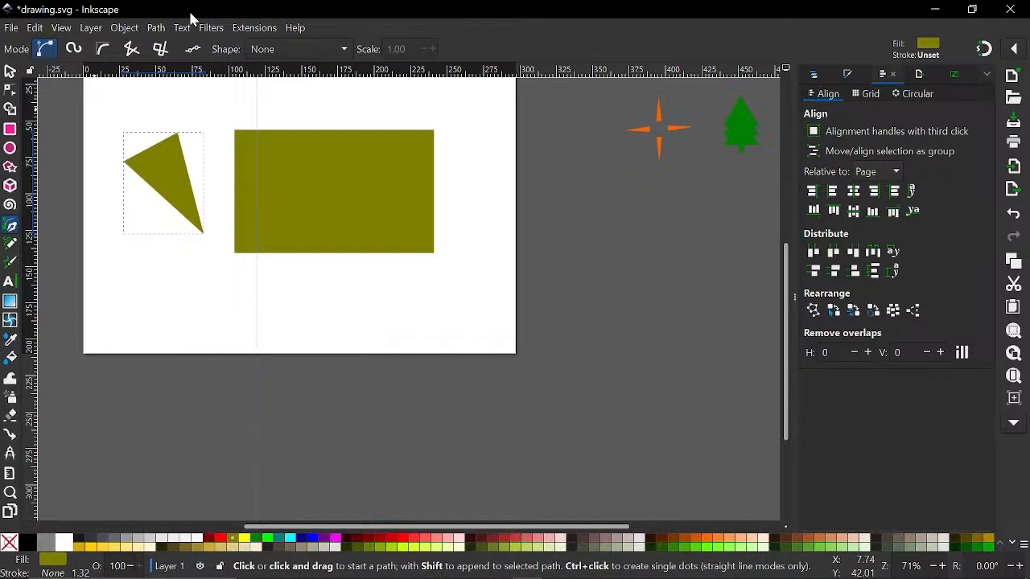
Delete the pen-drawn triangle and move the olive rectangle off the page into the empty area on its left.
scroll(370, 184, "down", 2)
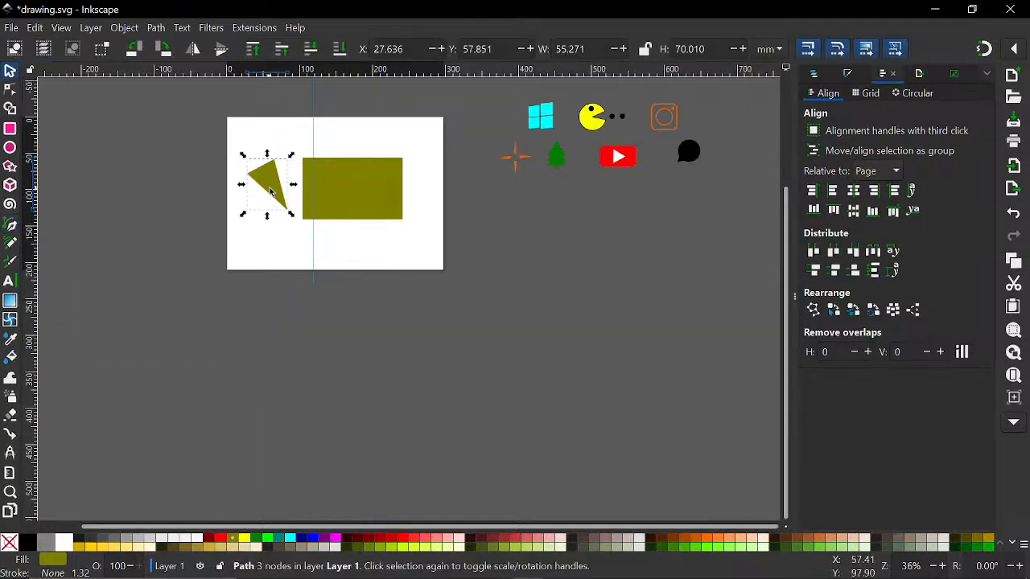
key("Delete")
left_click_drag(337, 201, 100, 147)
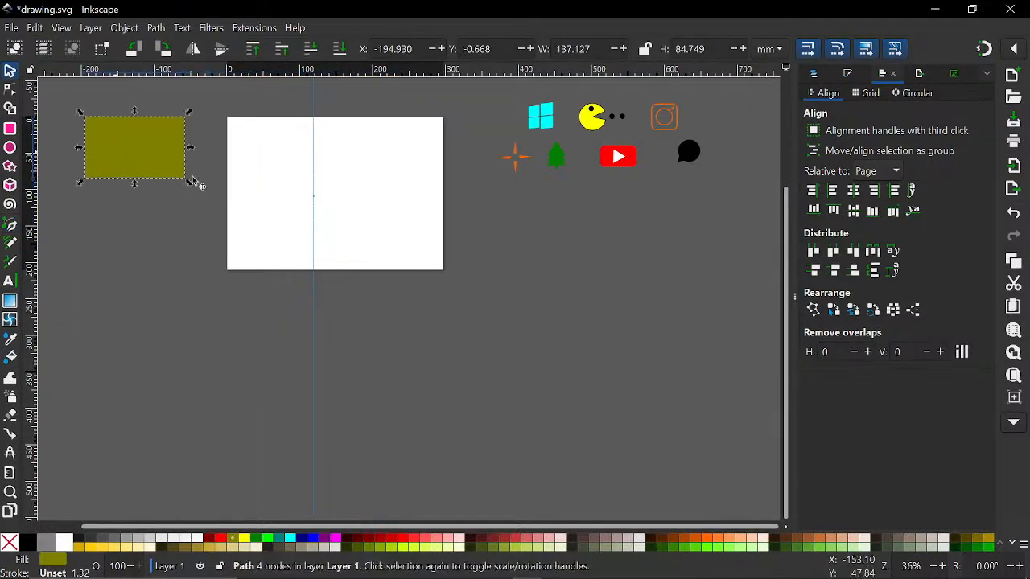
Draw an open, downward-bulging two-node curve about 112 mm wide and 33 mm high on the page with the Pen tool.
scroll(329, 225, "up", 1)
scroll(318, 235, "up", 1)
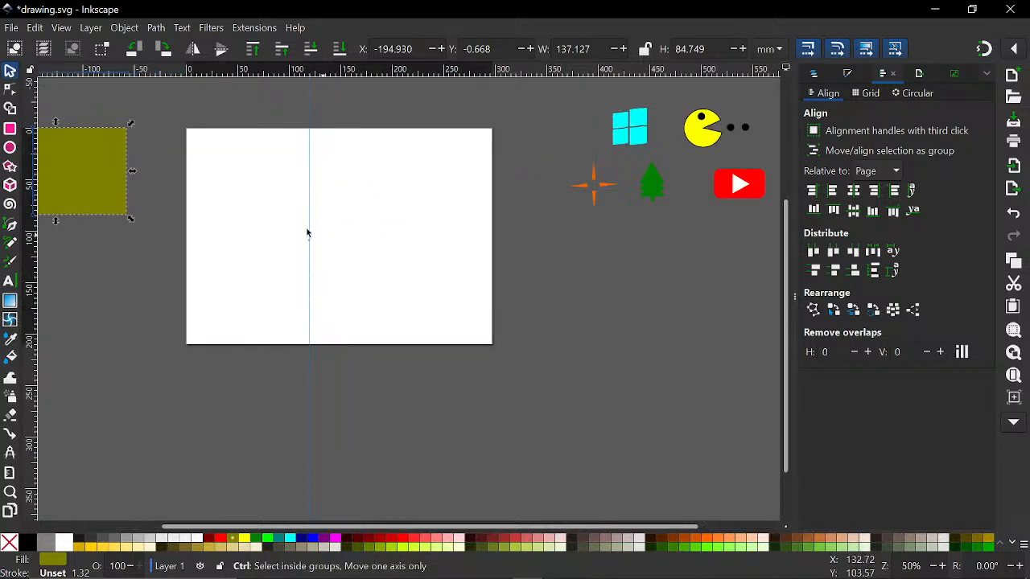
scroll(206, 228, "up", 1)
scroll(355, 265, "up", 1)
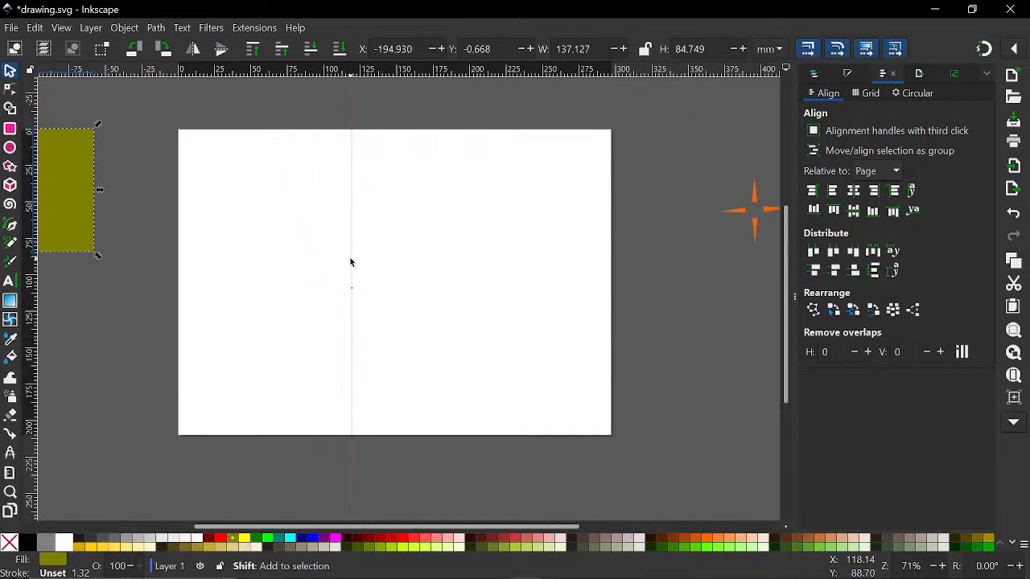
scroll(351, 262, "right", 1)
left_click(11, 226)
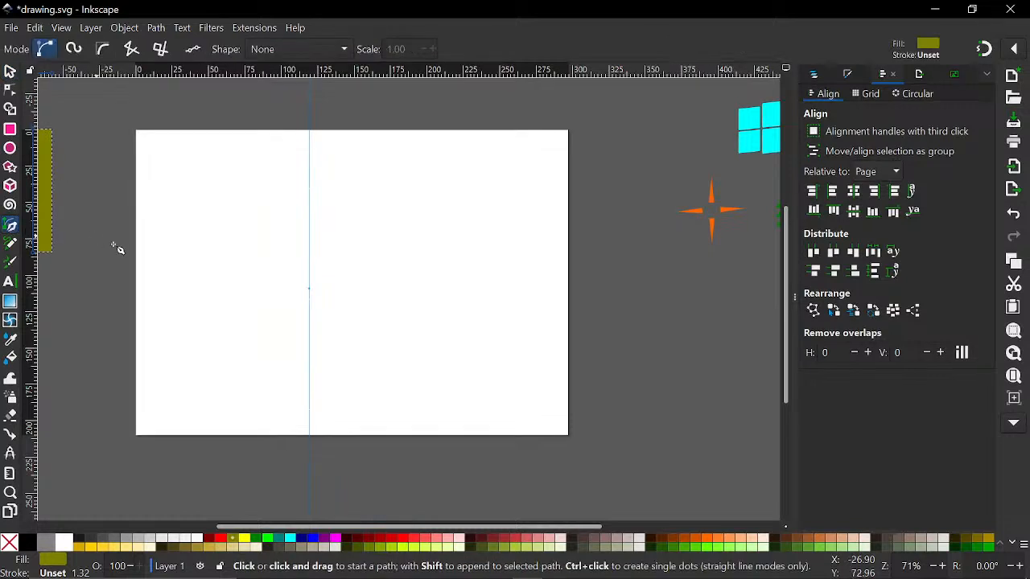
left_click(196, 255)
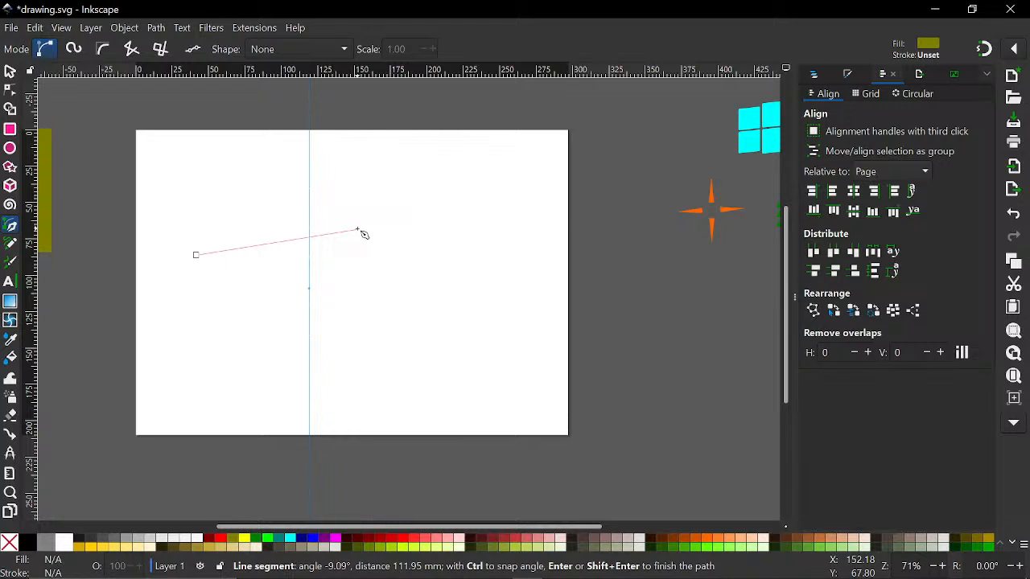
left_click_drag(357, 230, 430, 145)
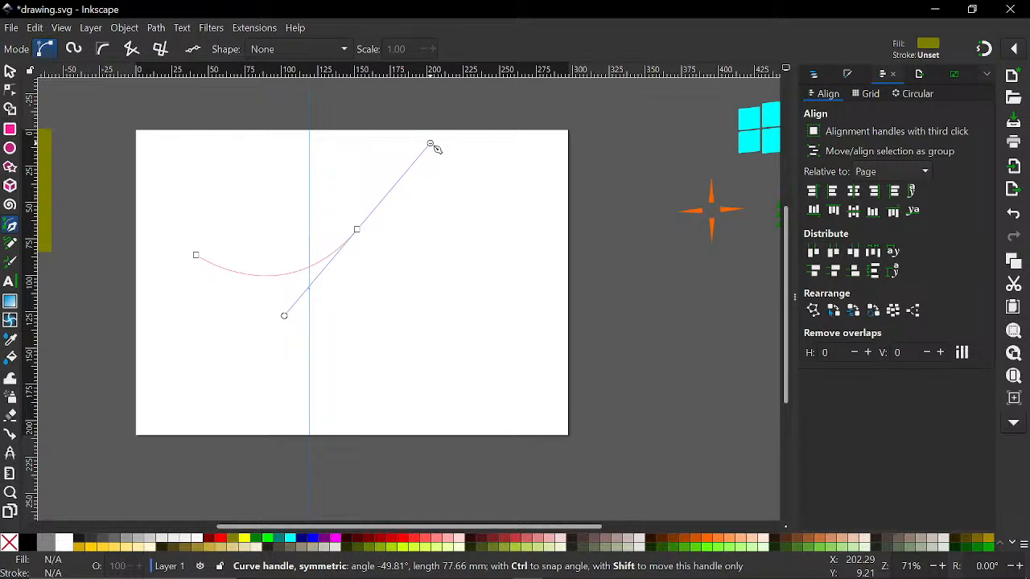
left_click_drag(431, 144, 430, 145)
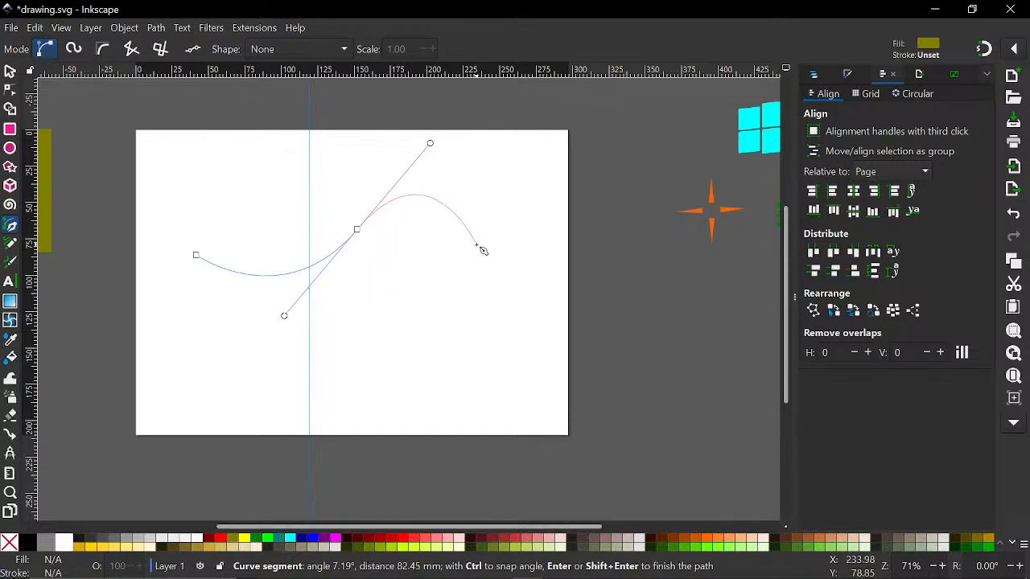
key("Return")
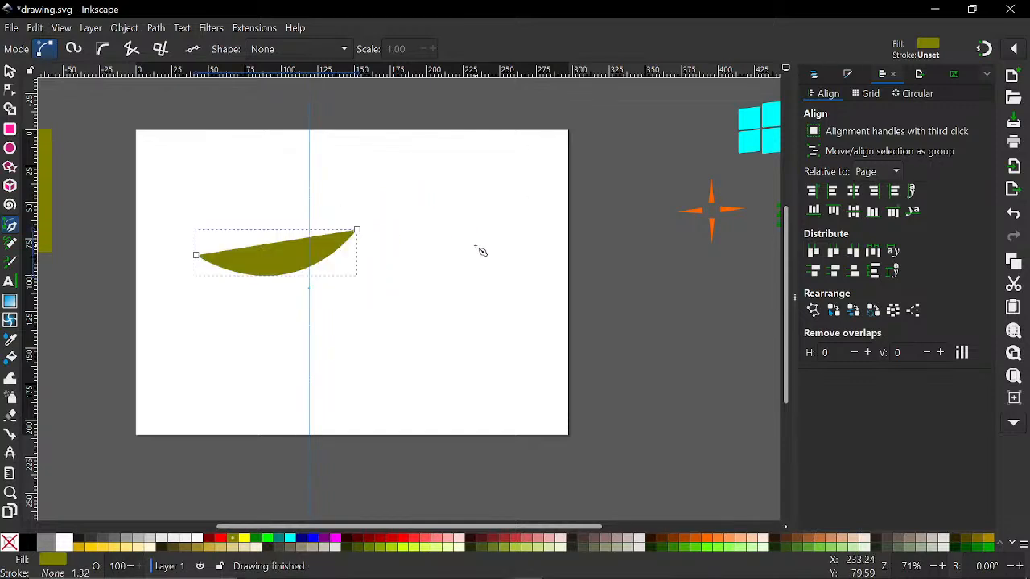
Remove the curve's fill and give it a black stroke.
left_click(358, 231)
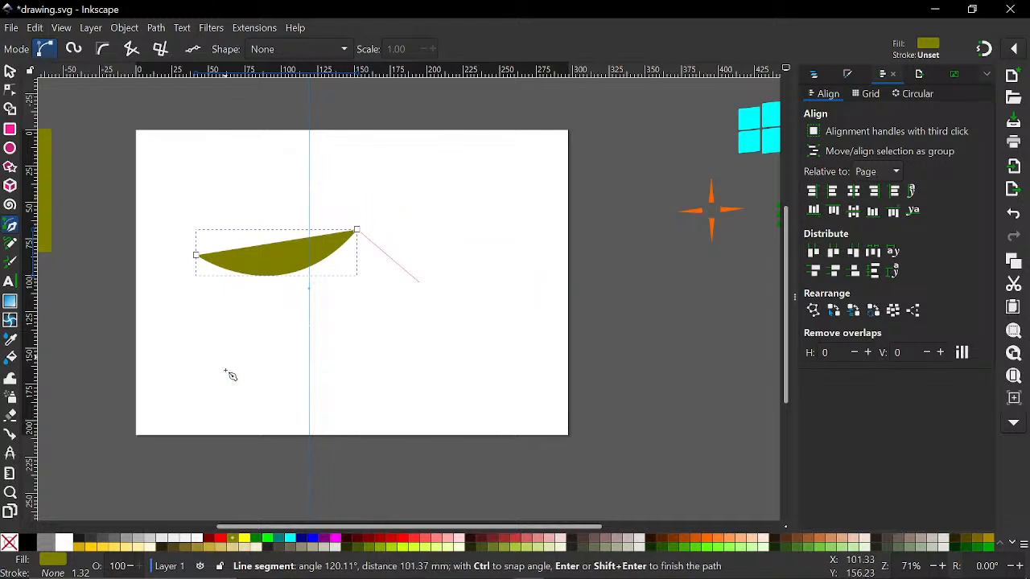
left_click(8, 543)
left_click(29, 544, "shift")
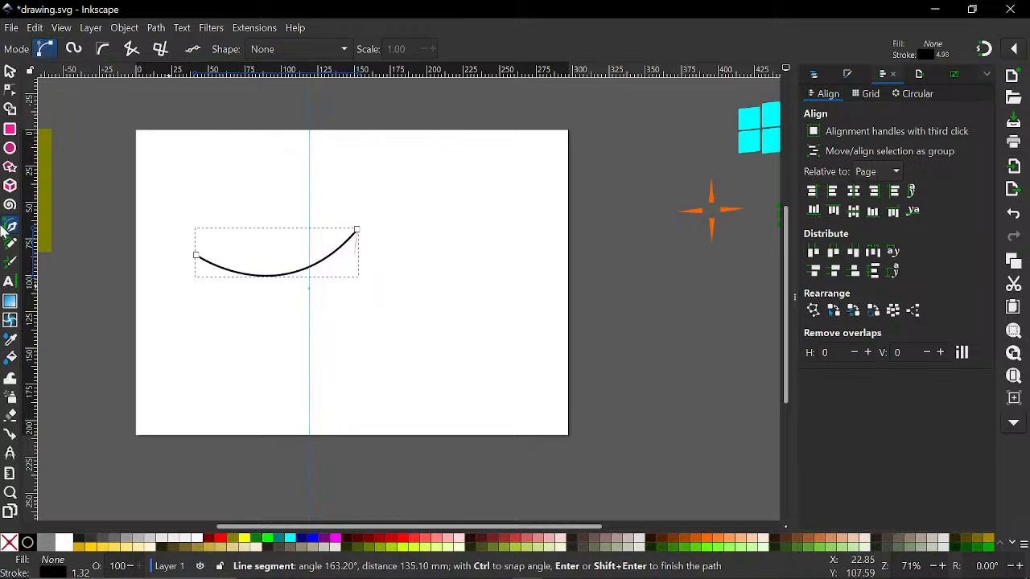
Delete the practice curve and draw a deeper open curve with end nodes about 79 mm apart using the Pen tool.
left_click(10, 71)
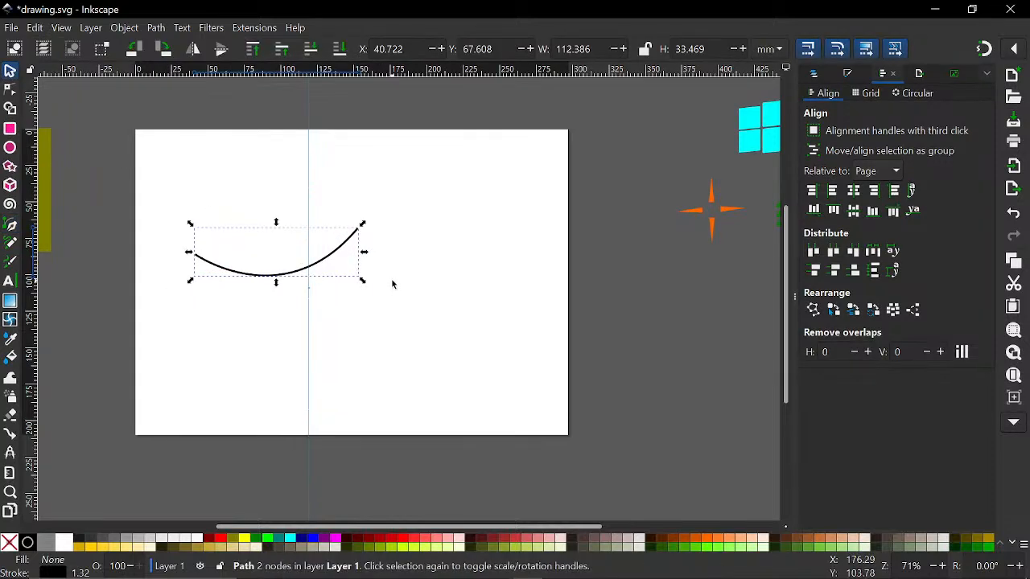
key("Delete")
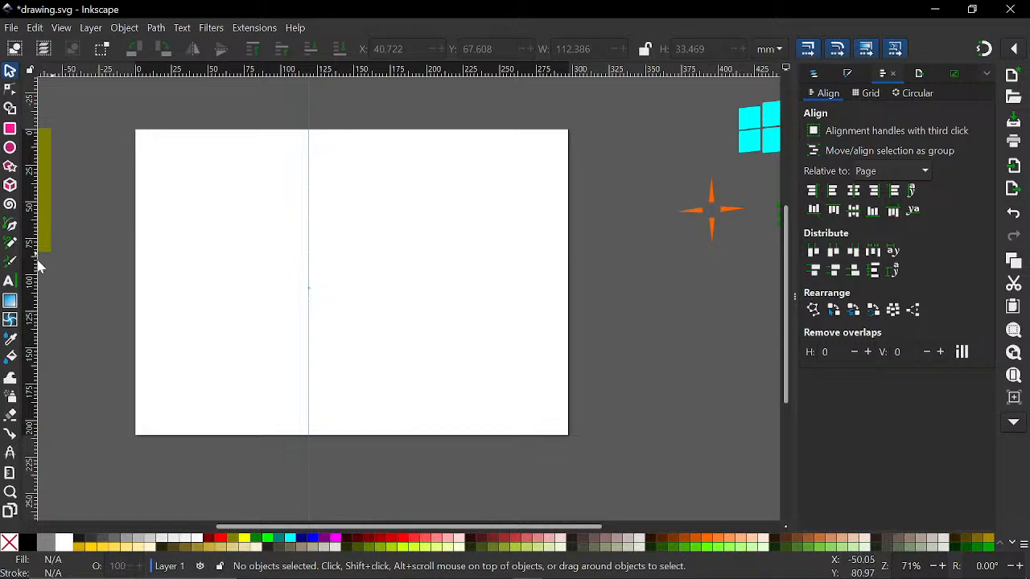
left_click(12, 229)
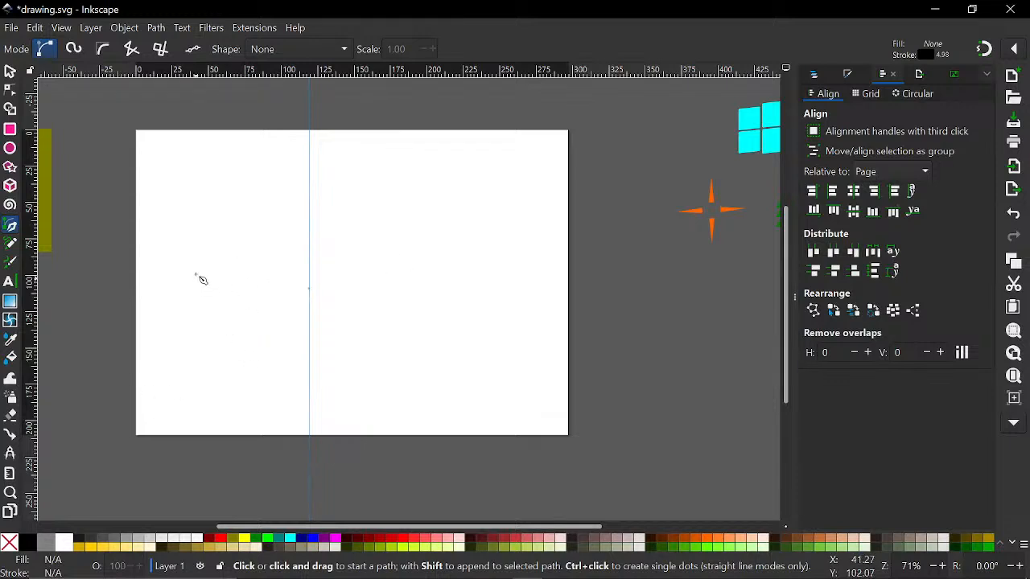
left_click(190, 205)
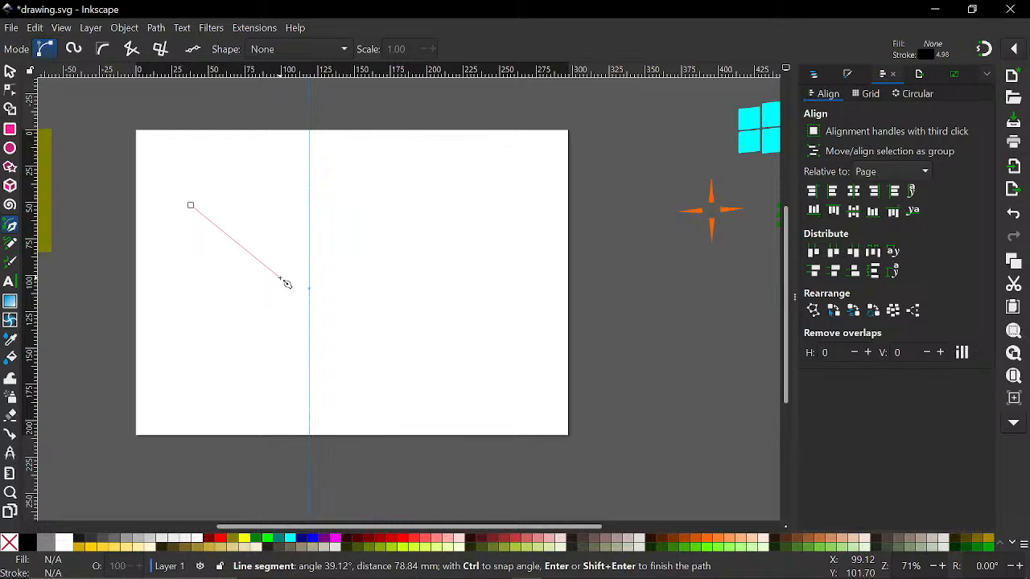
left_click_drag(279, 278, 383, 216)
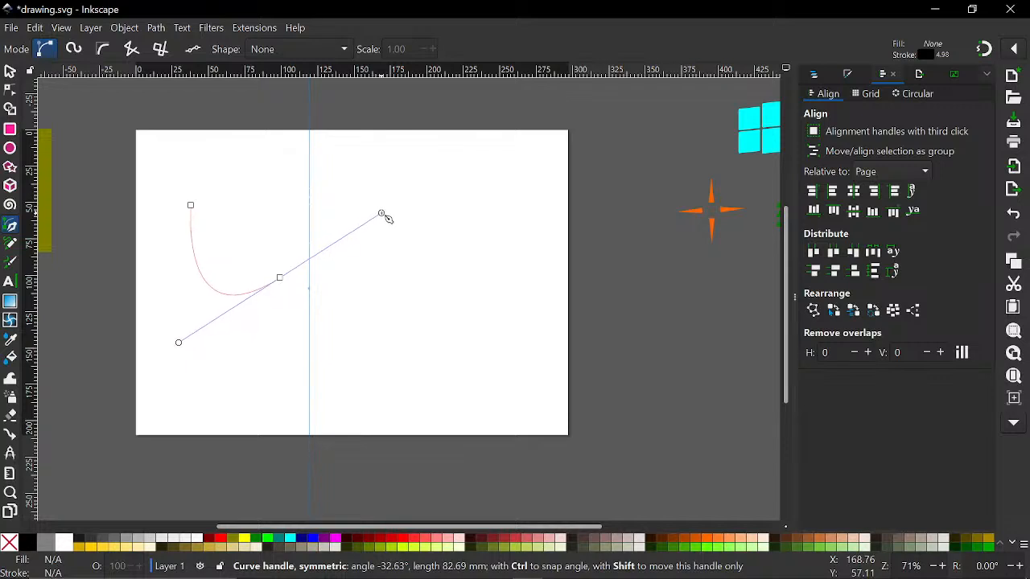
left_click_drag(386, 218, 386, 218)
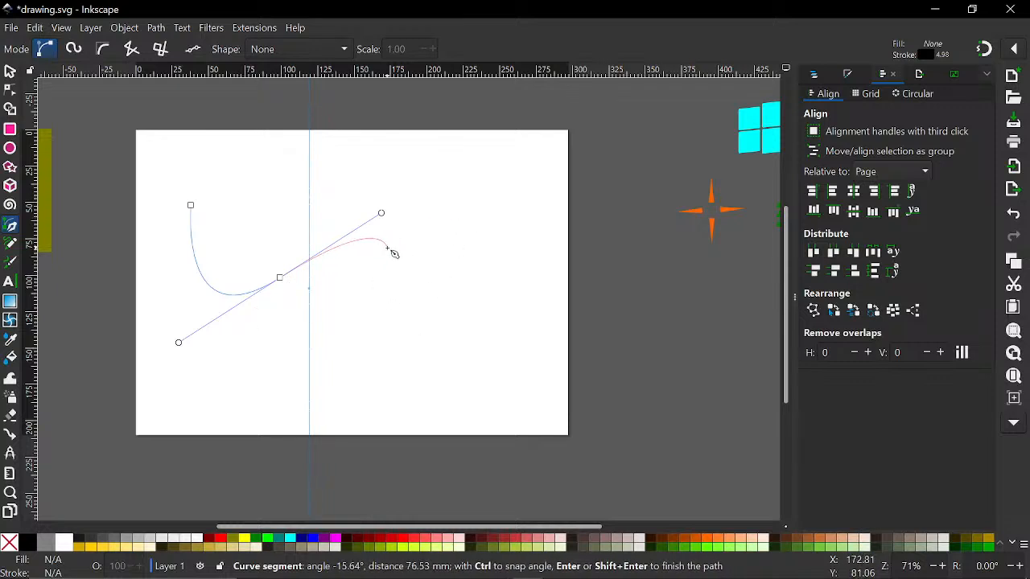
key("Return")
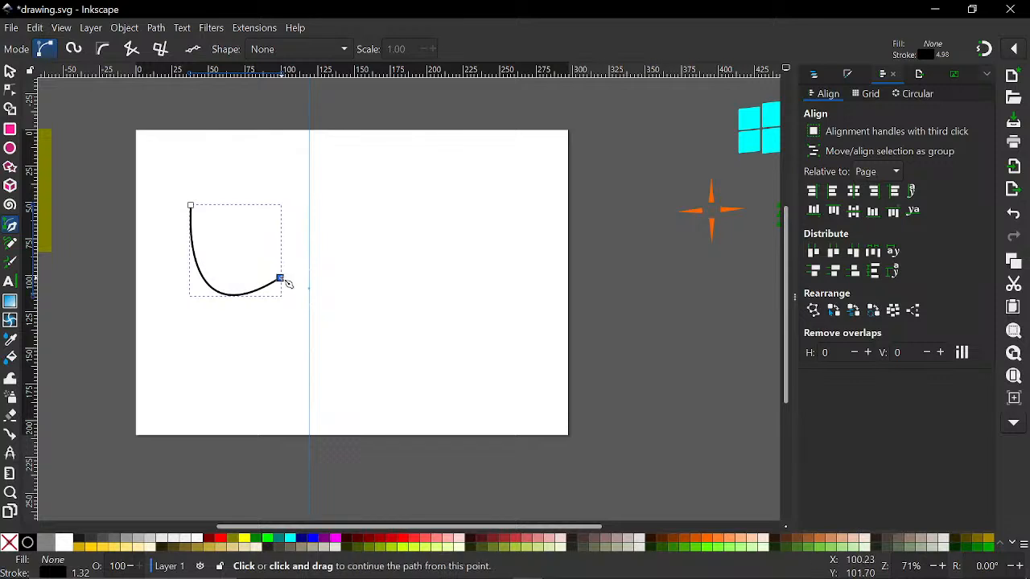
Extend the curve with two straight segments and close it with an outward-bulging one, forming a swoosh about 230 mm wide and 146 mm high.
left_click(283, 280)
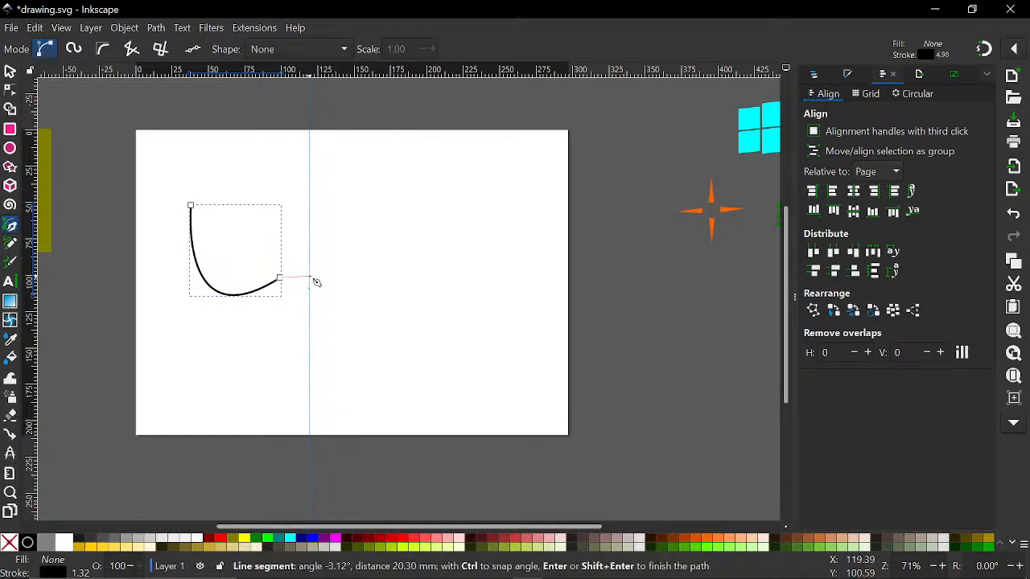
left_click(473, 174)
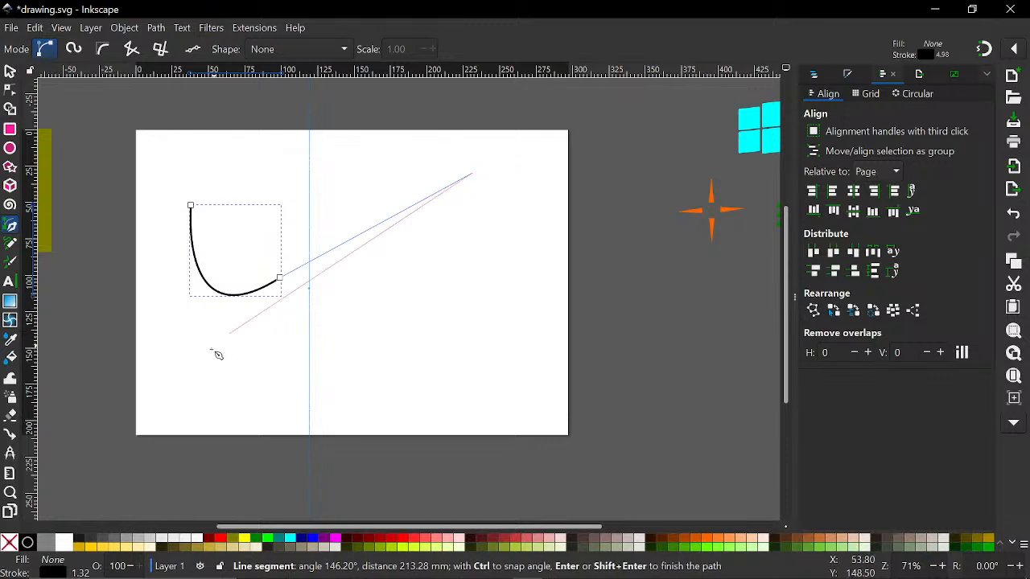
left_click(171, 382)
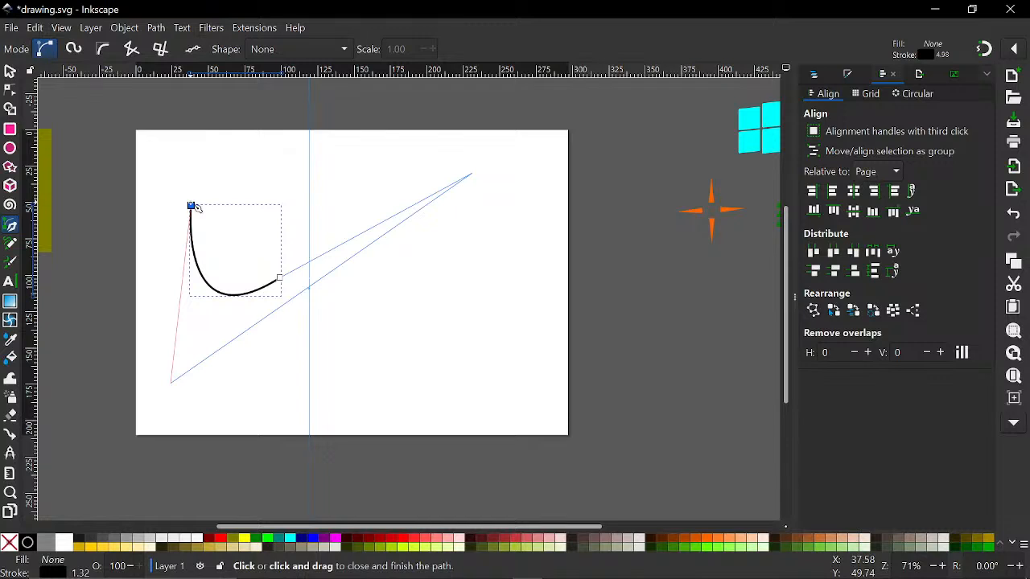
left_click_drag(192, 206, 277, 109)
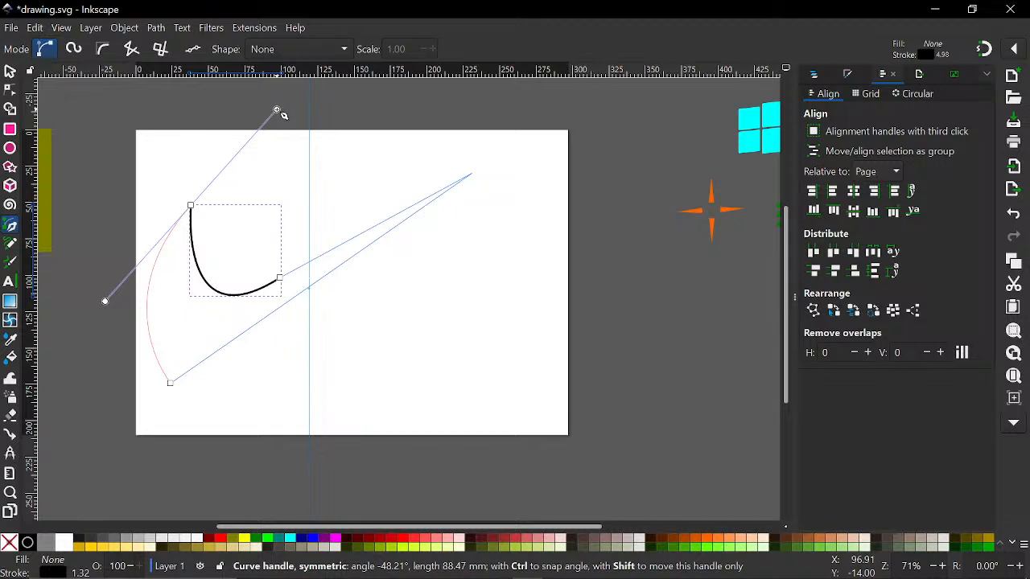
left_click_drag(277, 109, 299, 111)
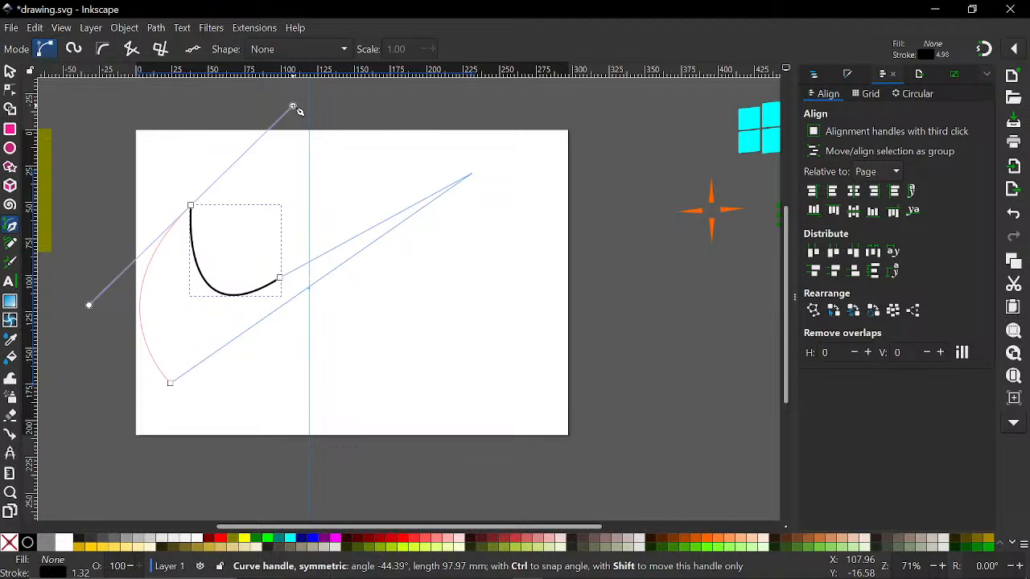
left_click_drag(298, 110, 298, 111)
Centre the swoosh outline horizontally relative to the page.
scroll(574, 397, "left", 3)
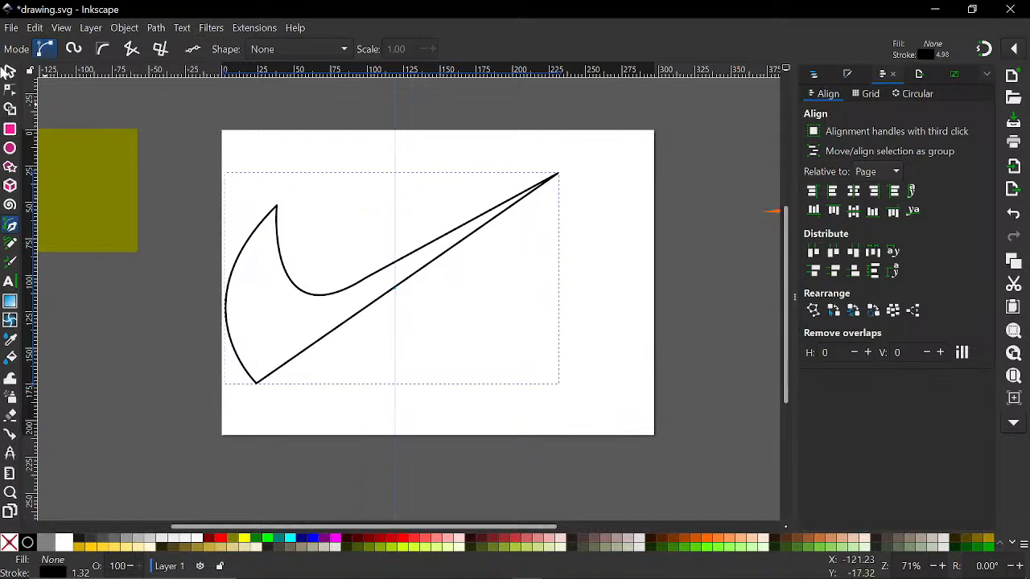
left_click(11, 89)
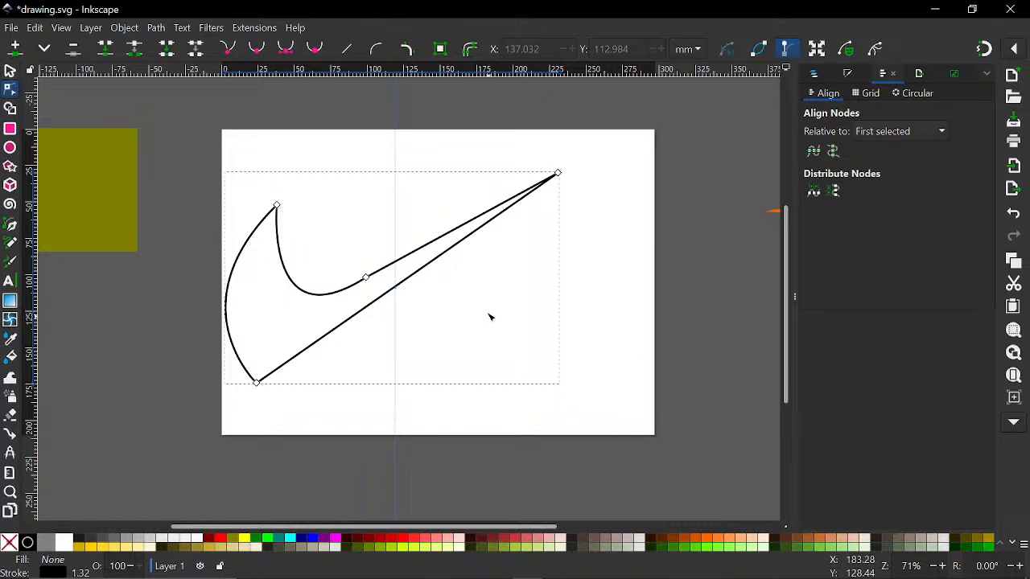
scroll(234, 383, "up", 1)
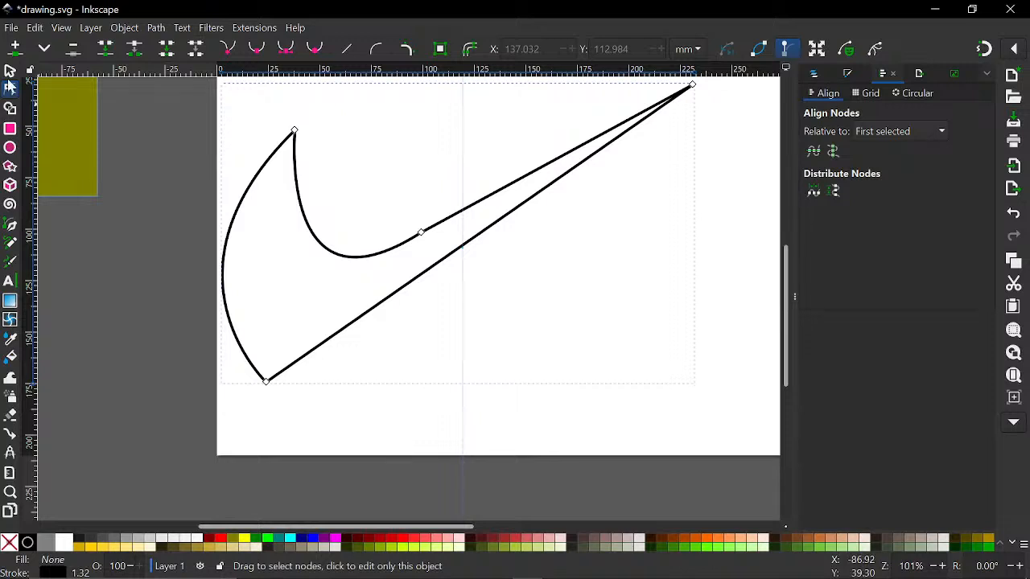
left_click(9, 71)
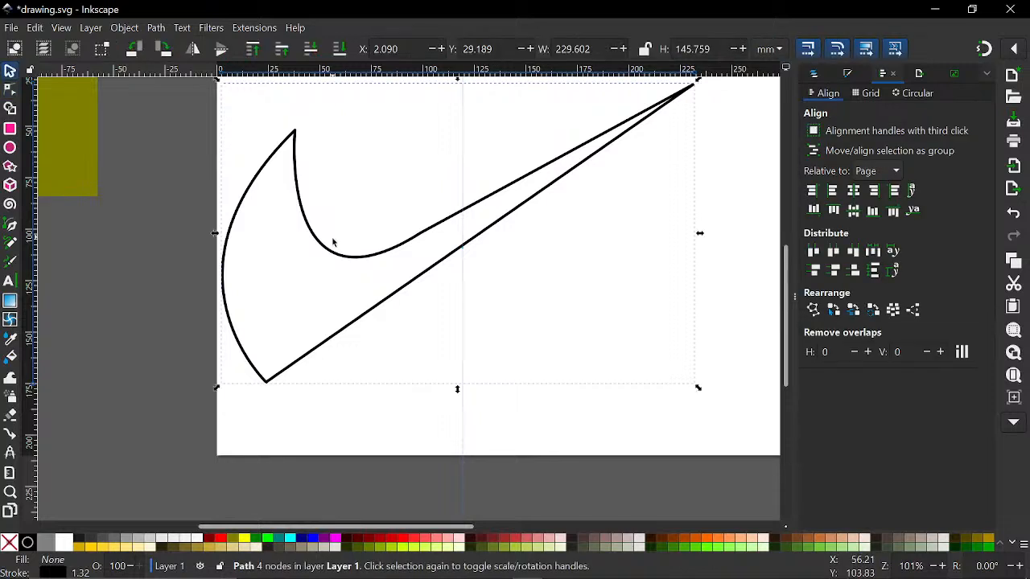
left_click(855, 191)
Add a node on each side of the swoosh's lower corner, on the straight edge and the outer curve, and delete the corner node.
scroll(331, 388, "up", 2)
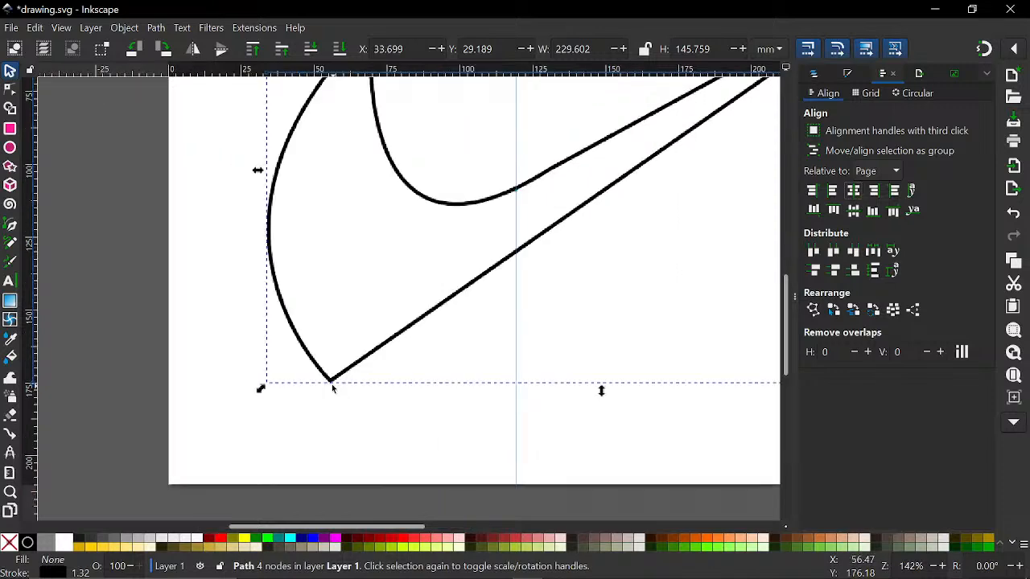
key("n")
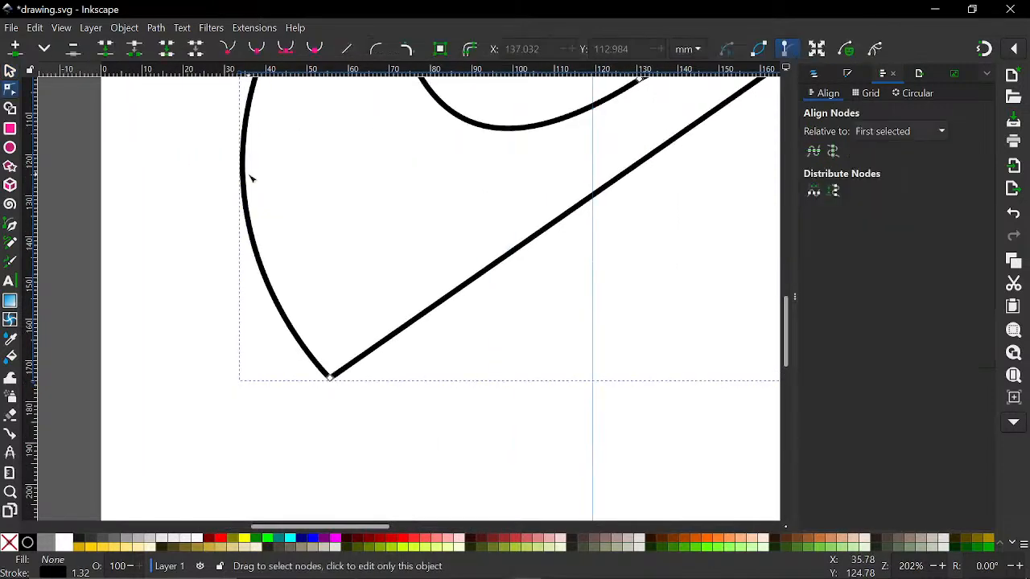
scroll(252, 179, "down", 3)
scroll(252, 179, "up", 2)
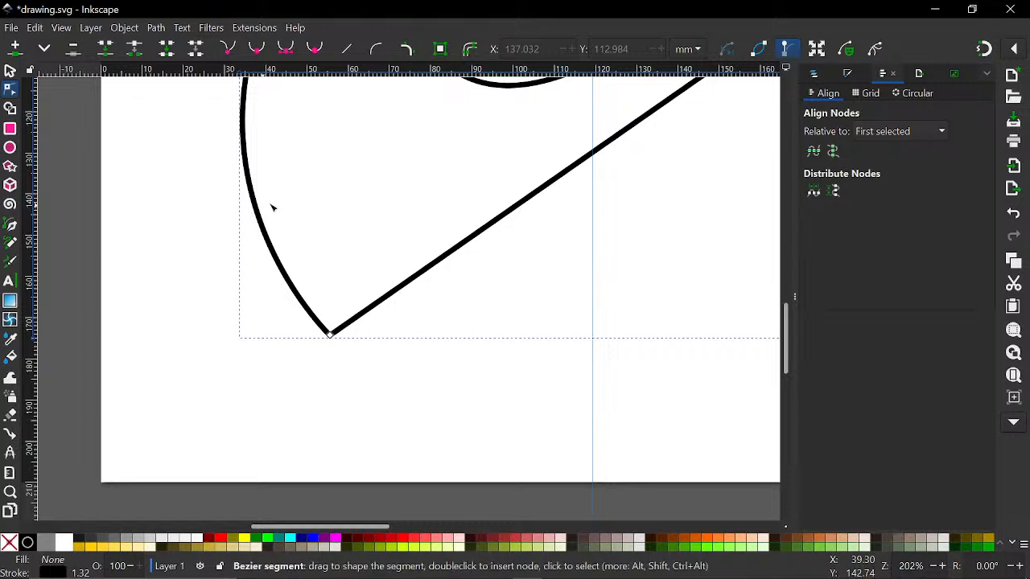
double_click(487, 228)
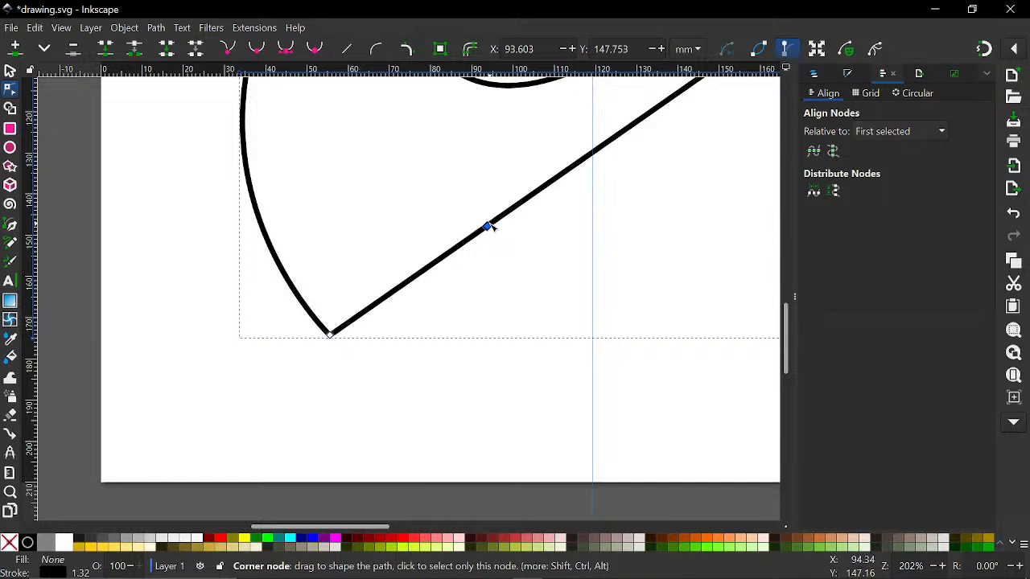
double_click(251, 191)
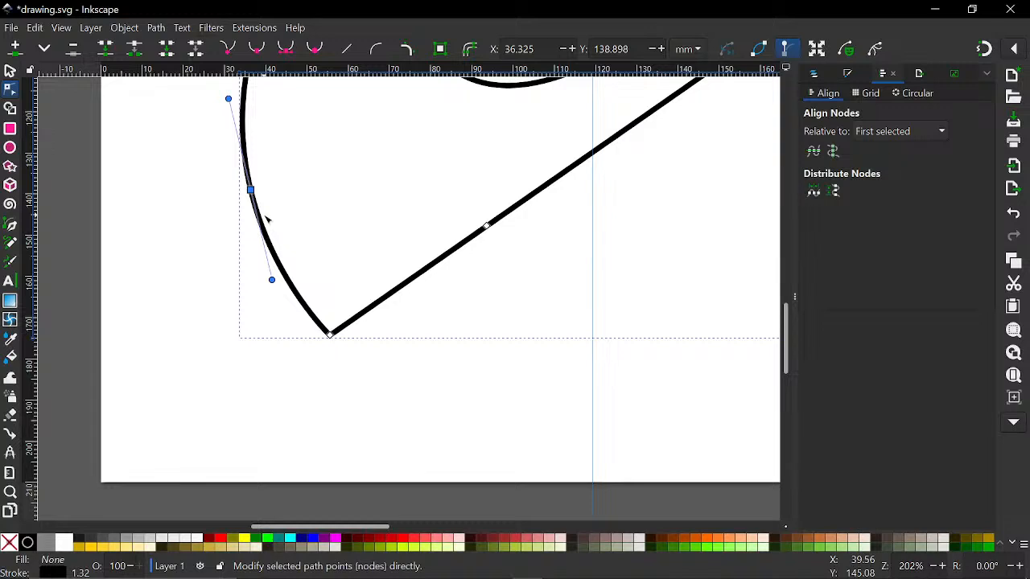
left_click(329, 334)
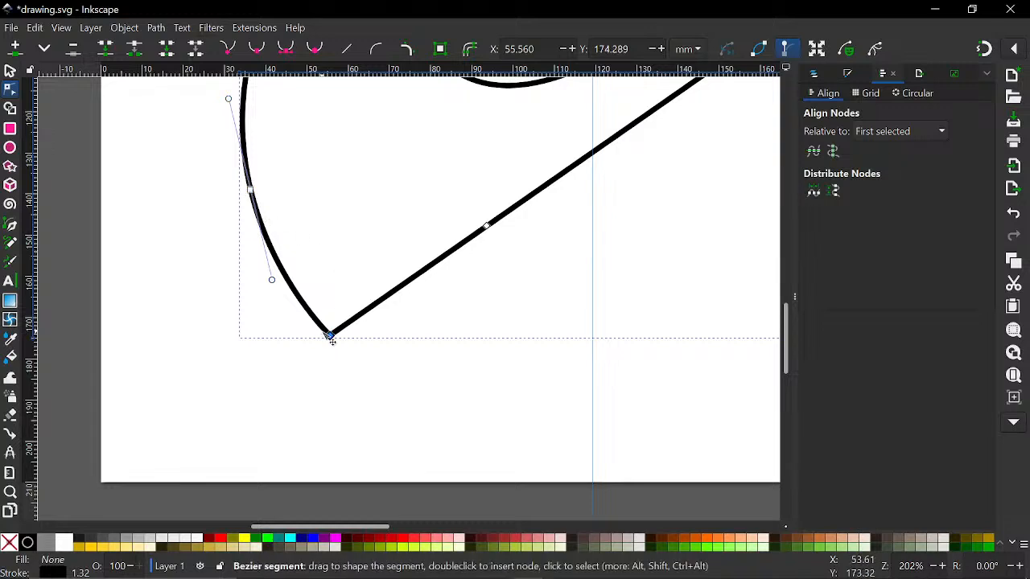
key("Delete")
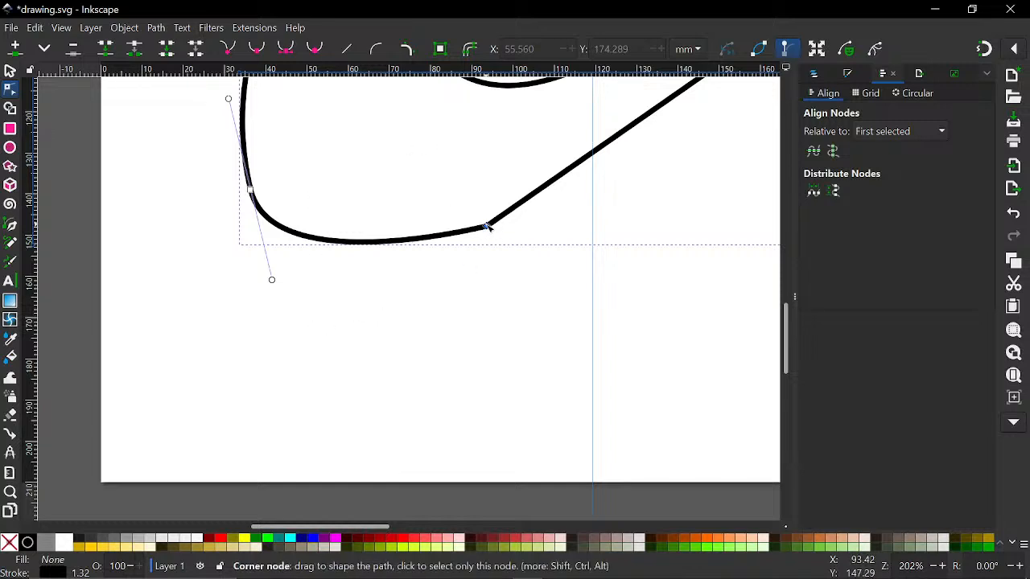
Reshape the swoosh's rounded lower curve so that it flows smoothly into the long straight lower edge.
left_click(487, 226)
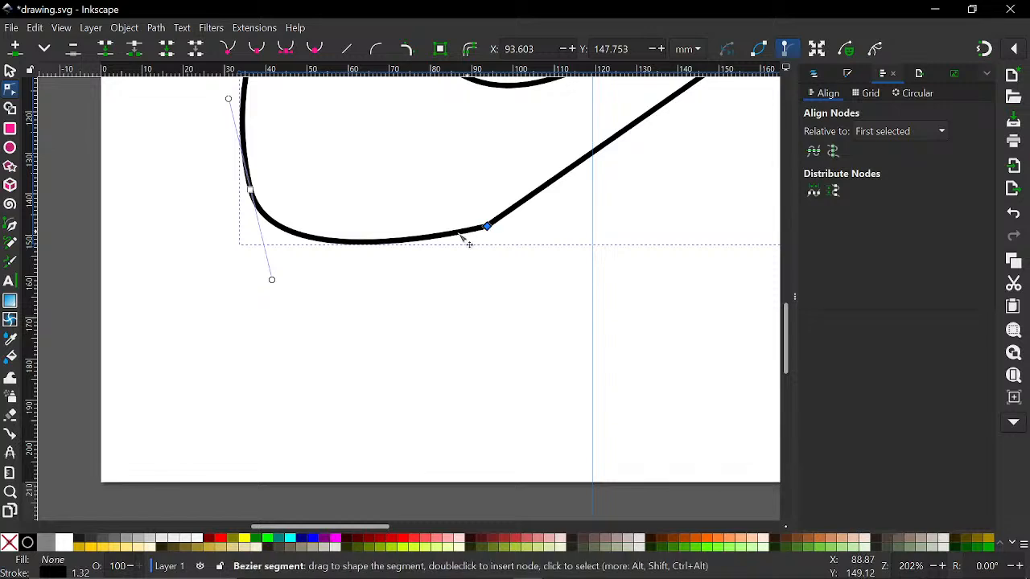
left_click_drag(453, 232, 454, 244)
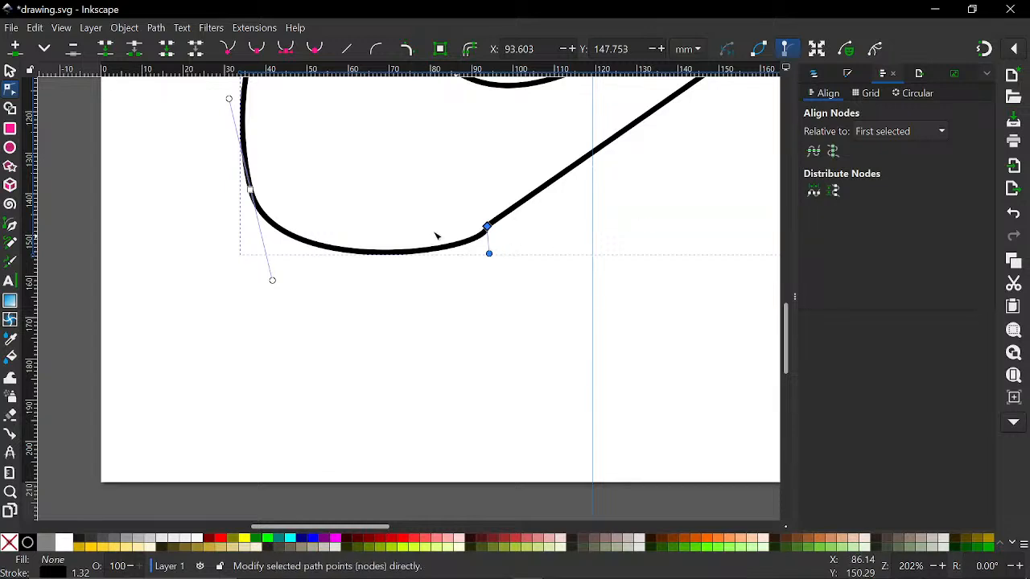
scroll(437, 233, "down", 3)
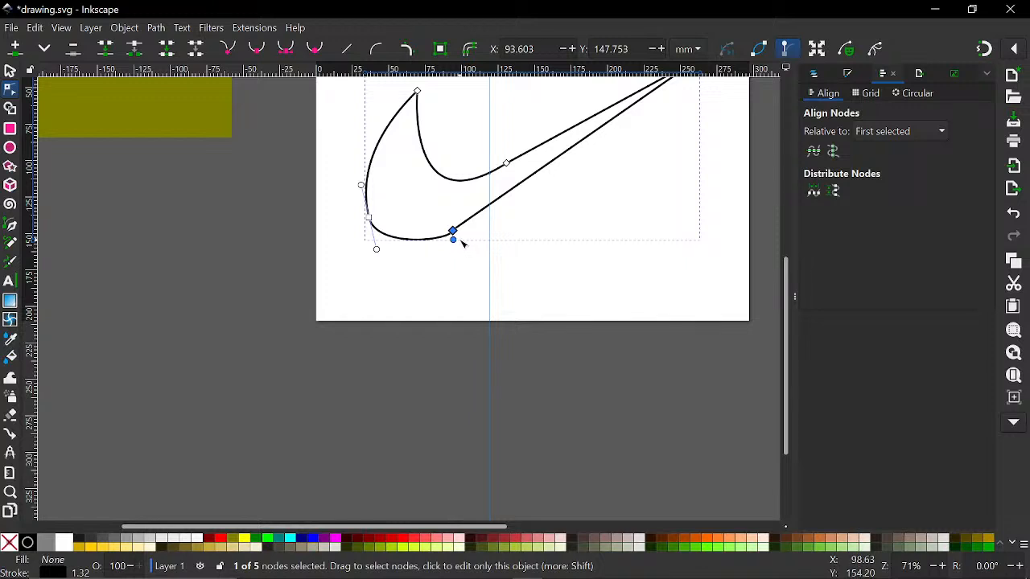
left_click_drag(453, 240, 409, 266)
scroll(503, 241, "up", 3)
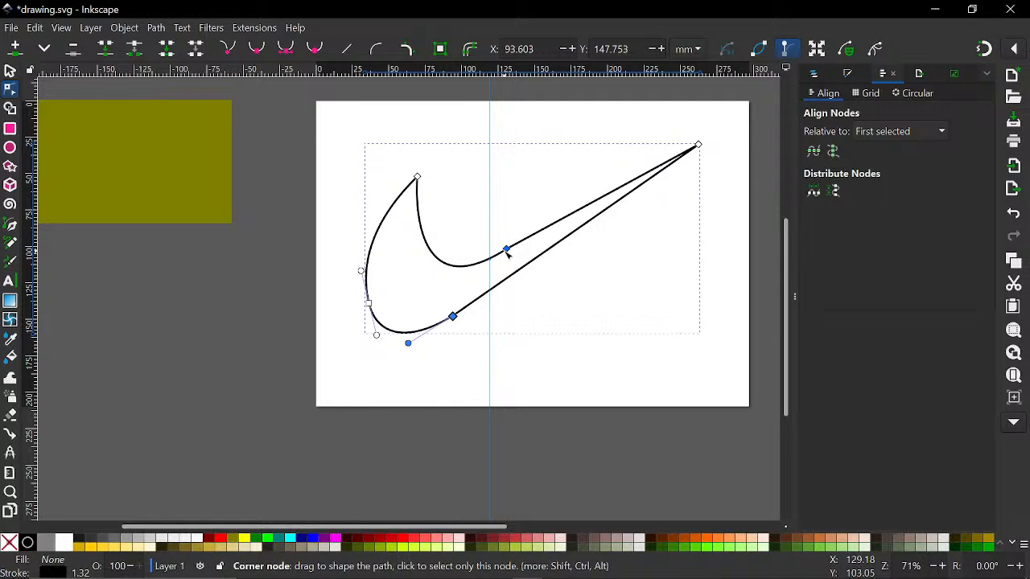
left_click(408, 352)
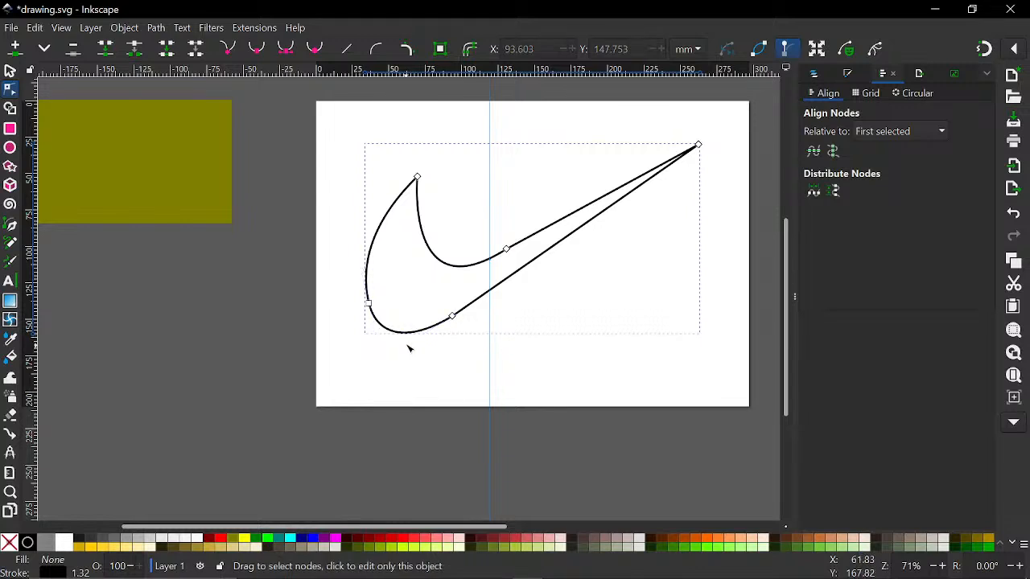
left_click(495, 326)
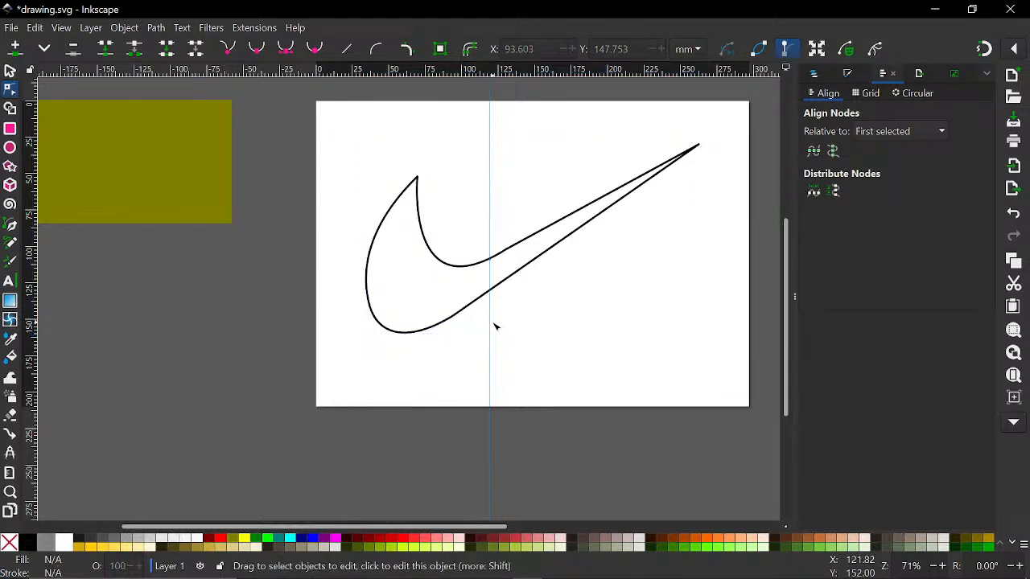
Add a node on the swoosh's inner curve just before it meets the straight upper edge, and delete the junction node.
left_click(476, 267)
scroll(476, 273, "down", 1)
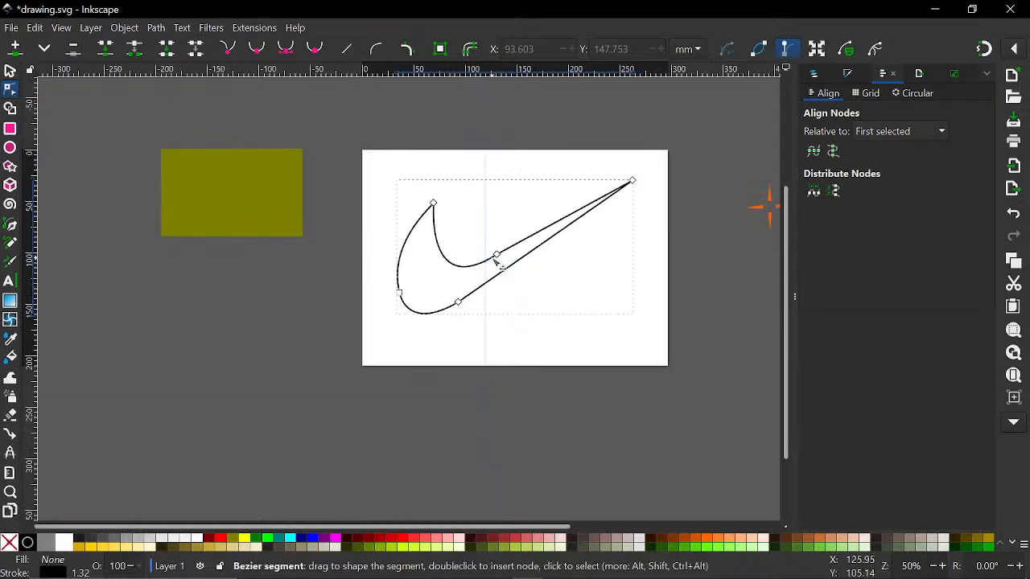
left_click(497, 255)
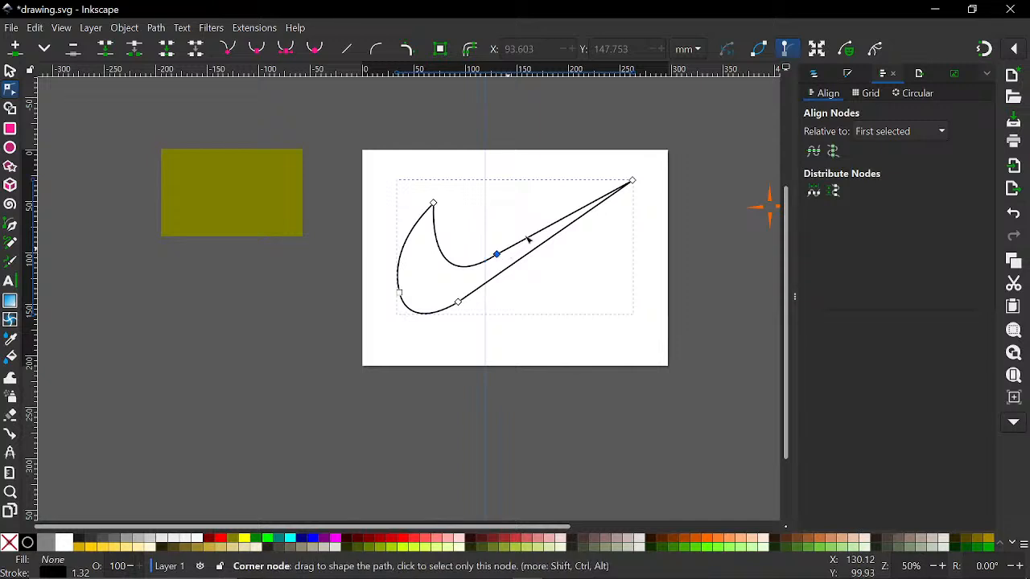
scroll(475, 265, "up", 3)
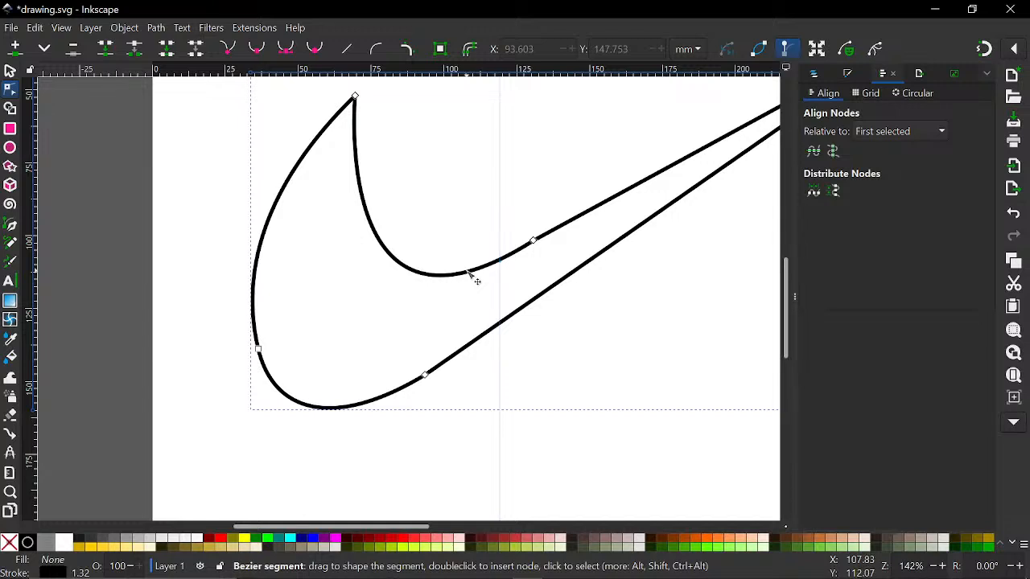
double_click(467, 272)
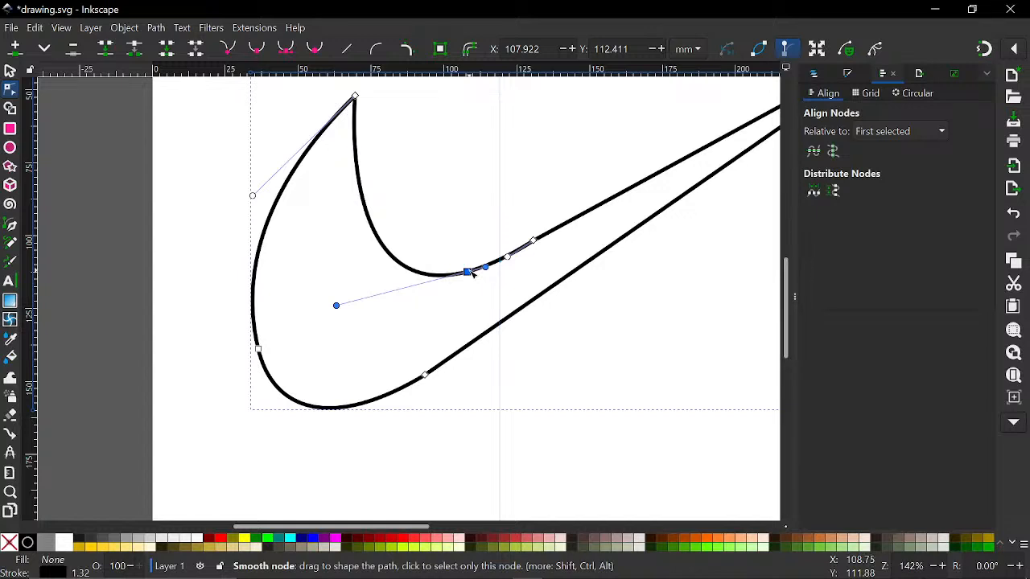
left_click(533, 240)
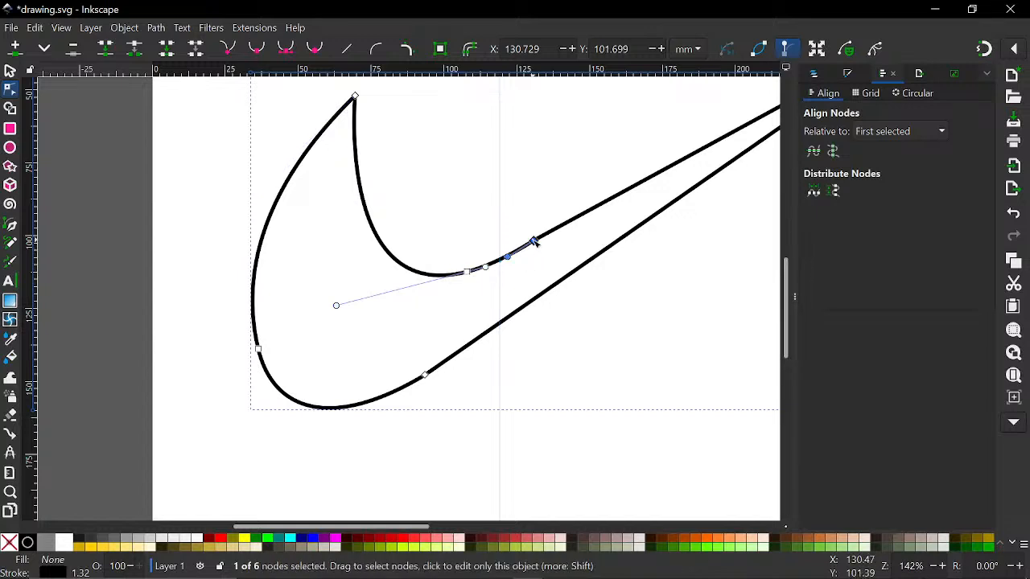
key("Delete")
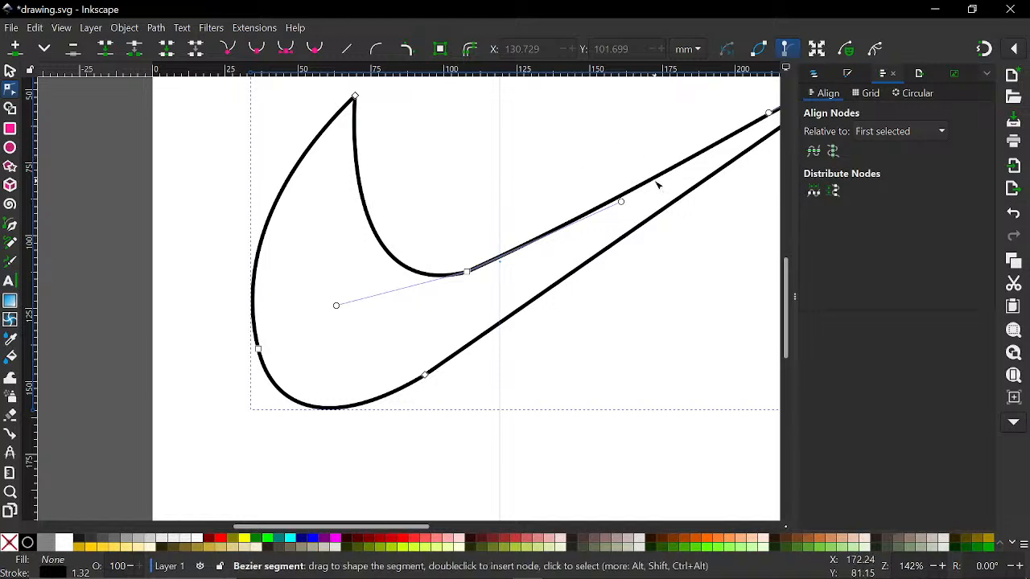
Fill the swoosh with a near-black colour and deselect it.
scroll(660, 182, "down", 3)
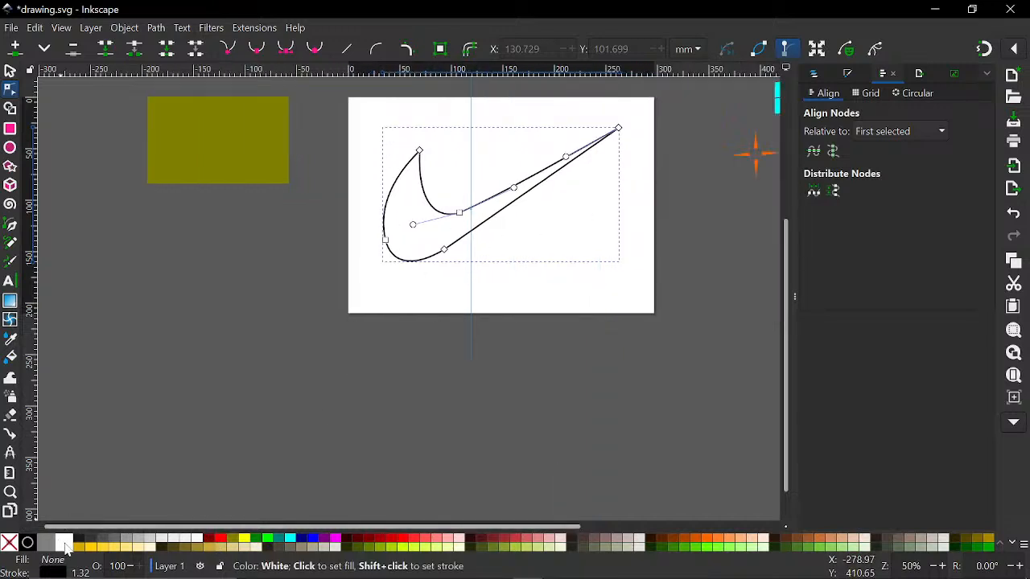
left_click(81, 544)
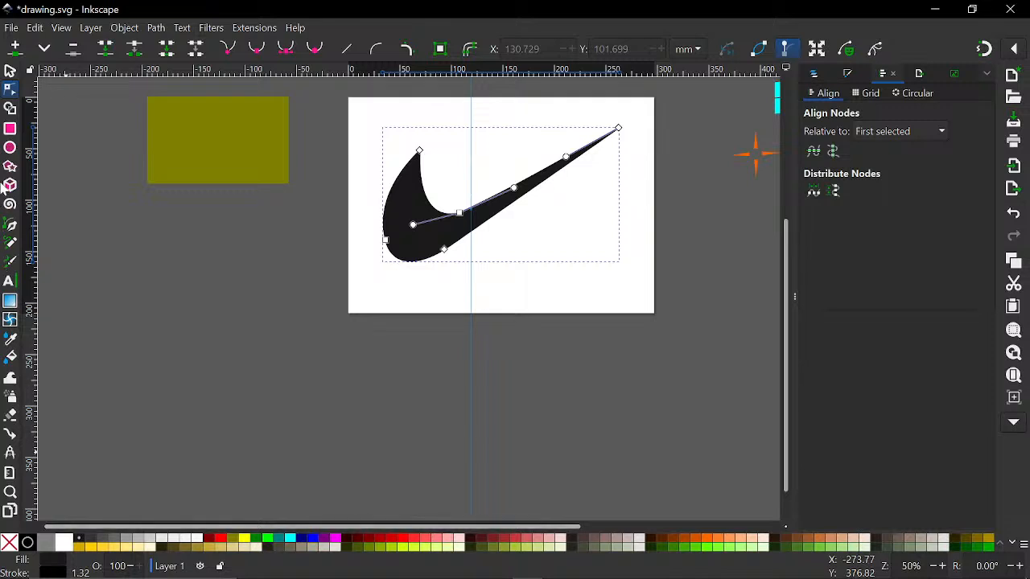
left_click(10, 71)
left_click(241, 265)
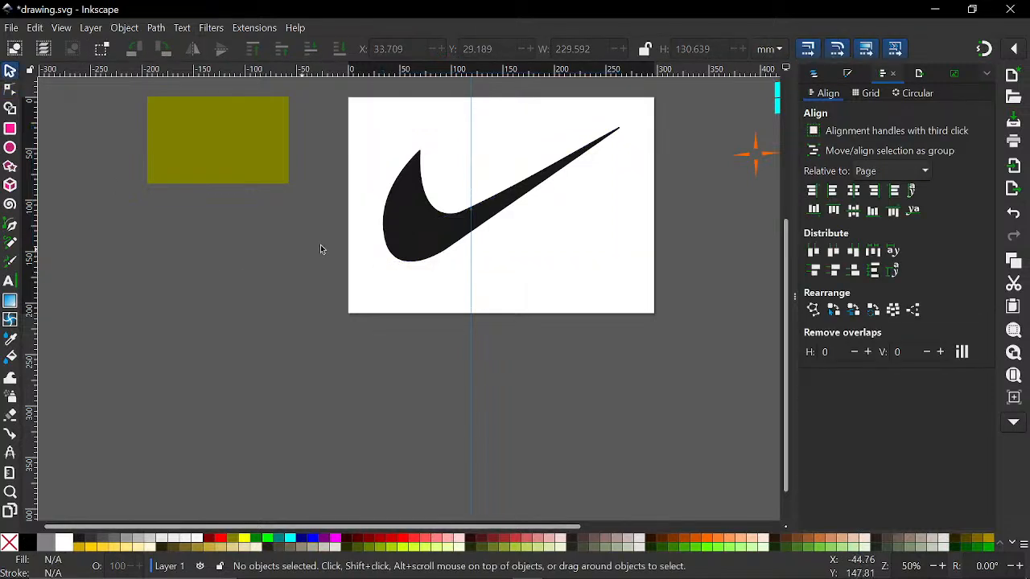
Delete the olive rectangle beside the page and select the swoosh.
left_click(249, 166)
key("Delete")
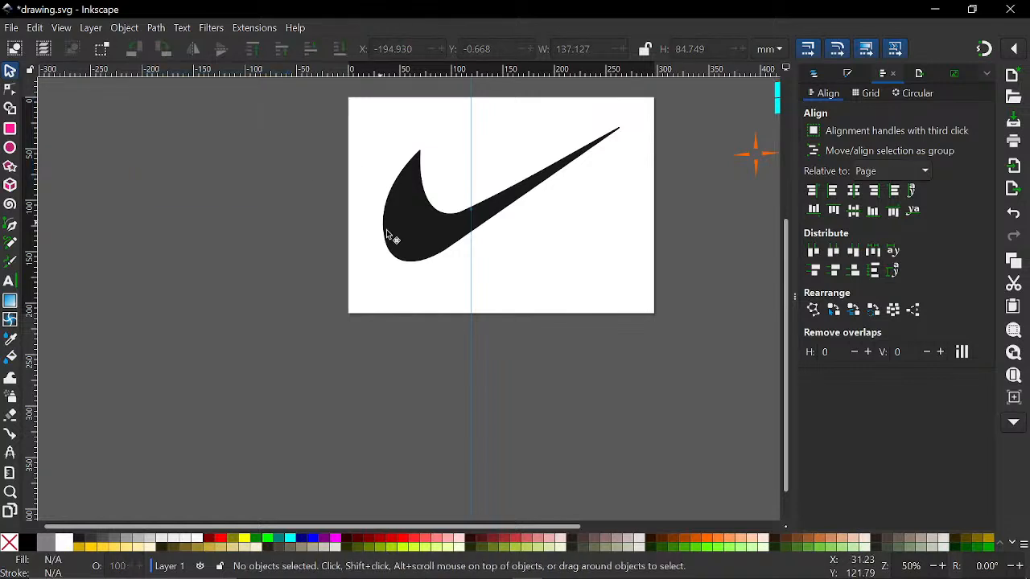
left_click(388, 234)
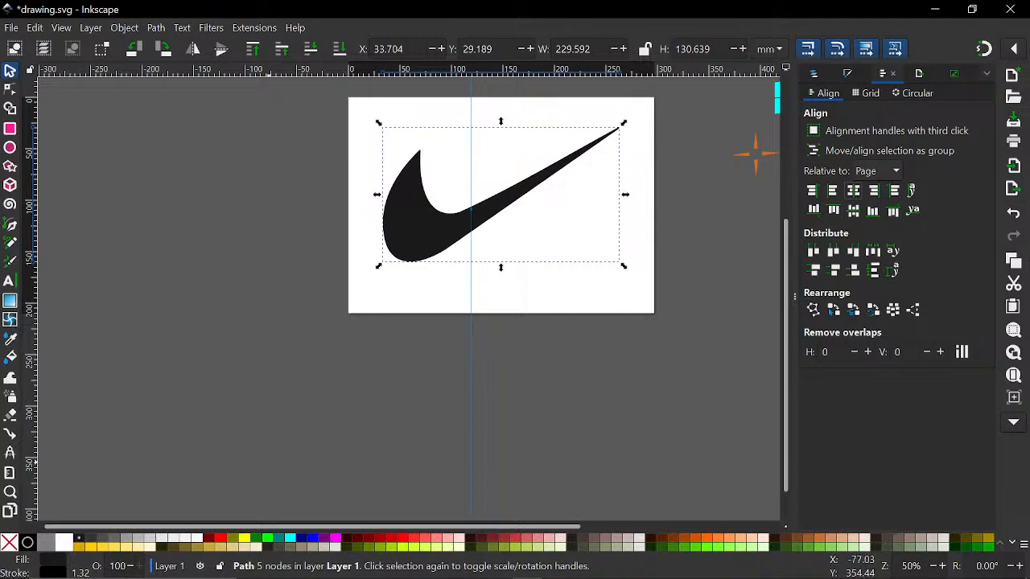
Switch to OBS, reselect the 1920x1080 primary monitor for Display Capture, and return to Inkscape.
left_click(497, 567)
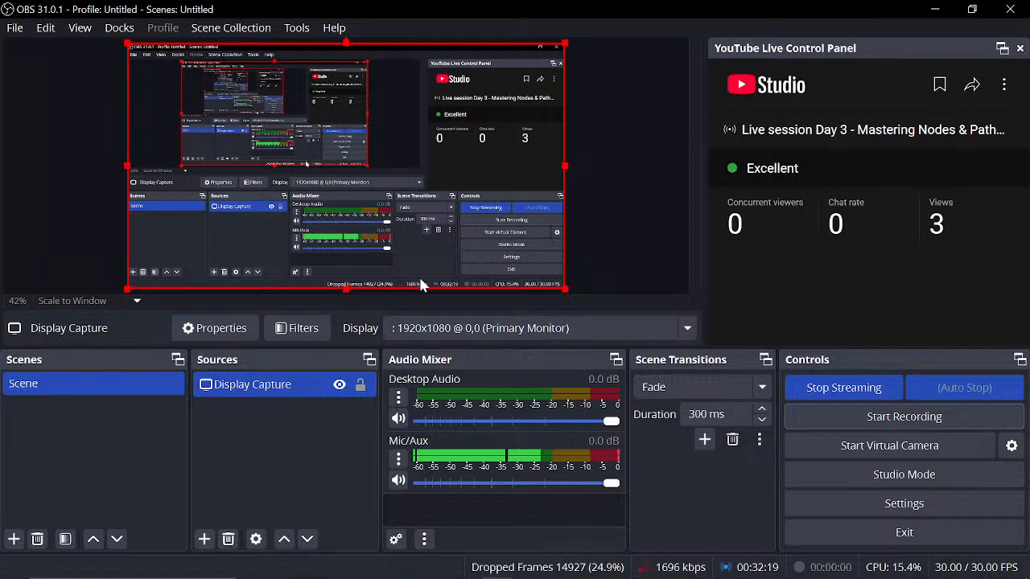
left_click(429, 329)
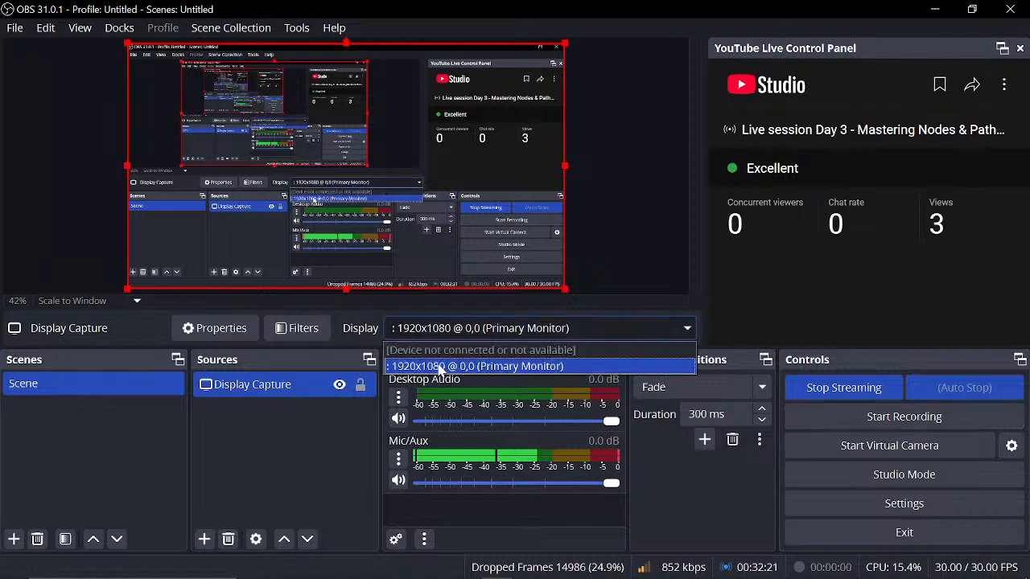
left_click(440, 367)
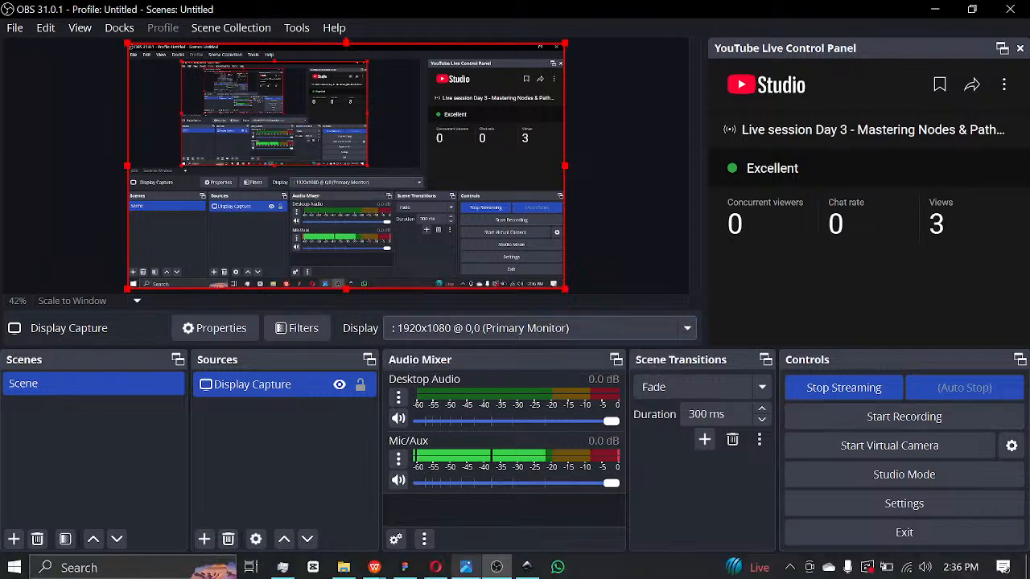
mouse_move(526, 567)
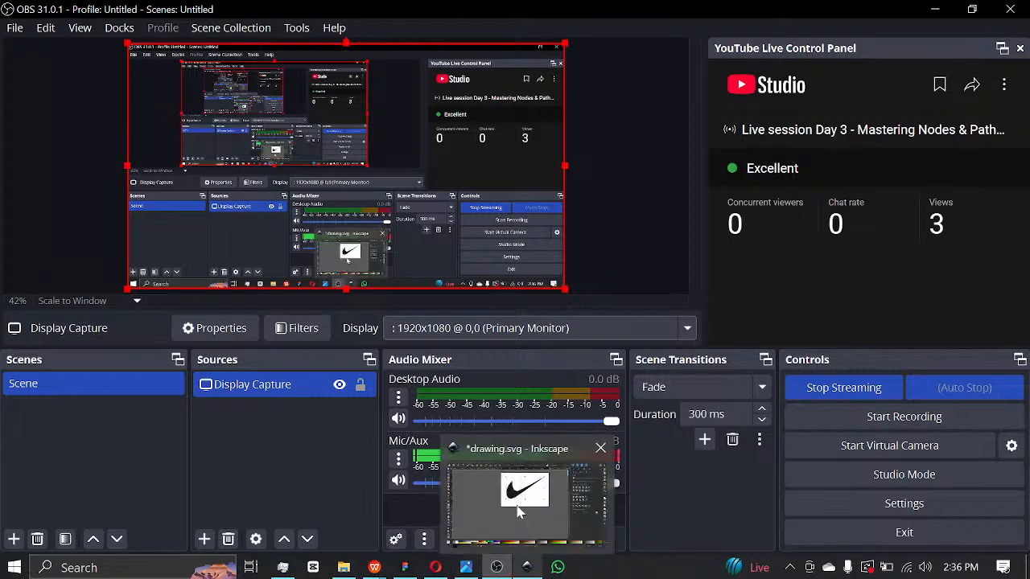
left_click(518, 508)
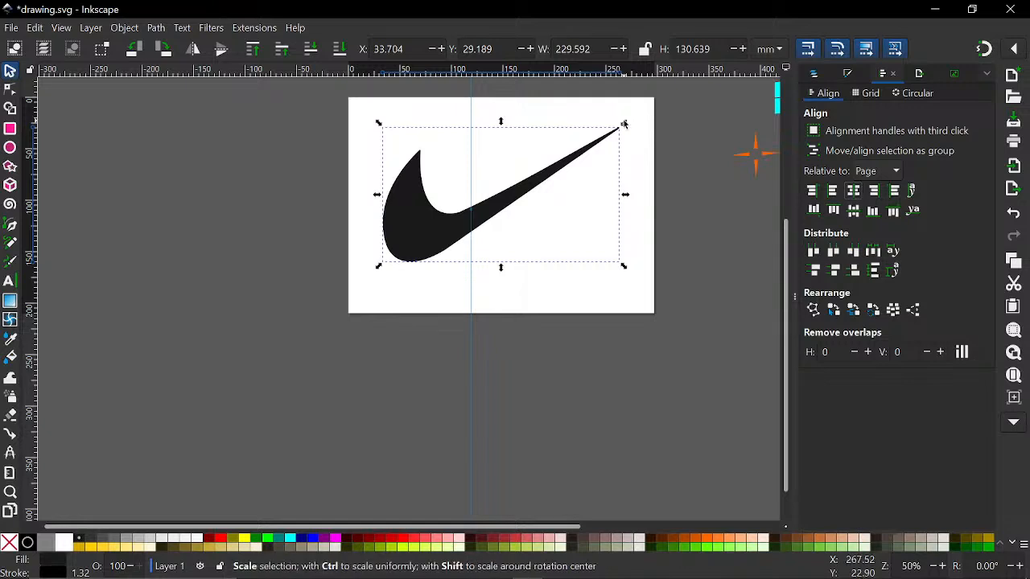
Scale the swoosh down proportionally to about 156 × 89 mm and centre it horizontally relative to the page.
left_click_drag(624, 124, 547, 166)
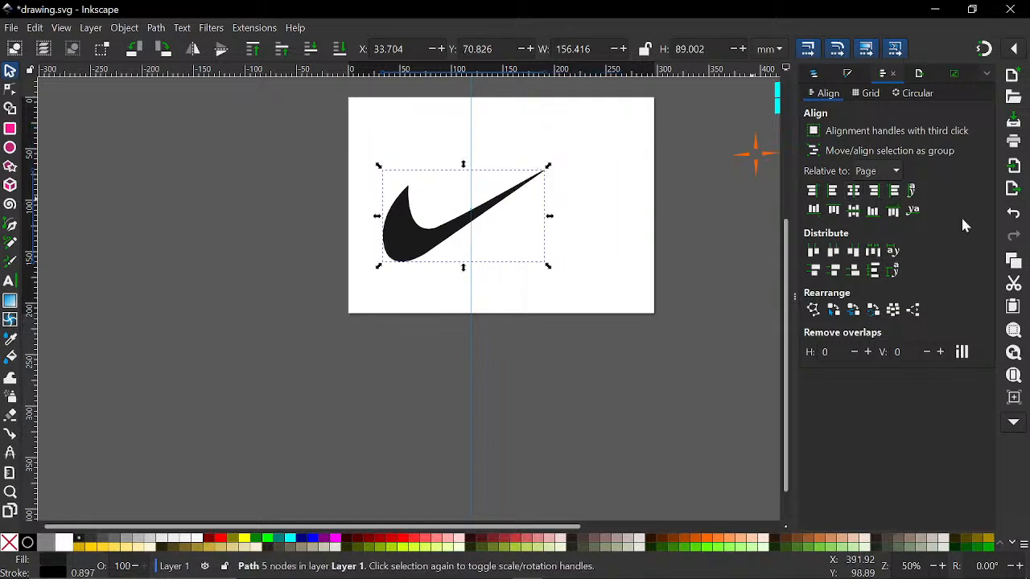
left_click(852, 190)
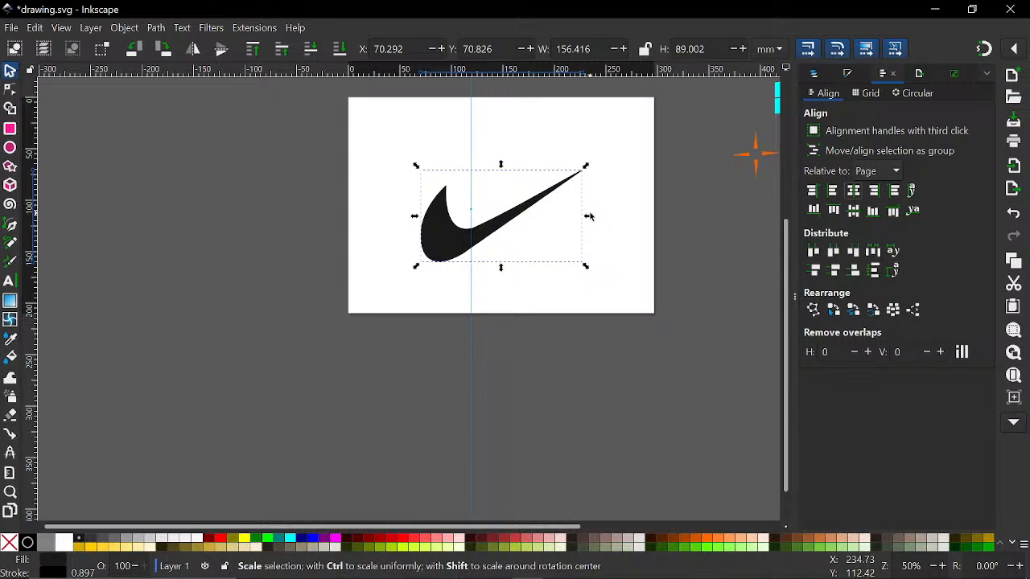
Move the swoosh off the page, beyond its upper-left corner, to about X -112 mm, Y -83 mm.
scroll(563, 286, "up", 2)
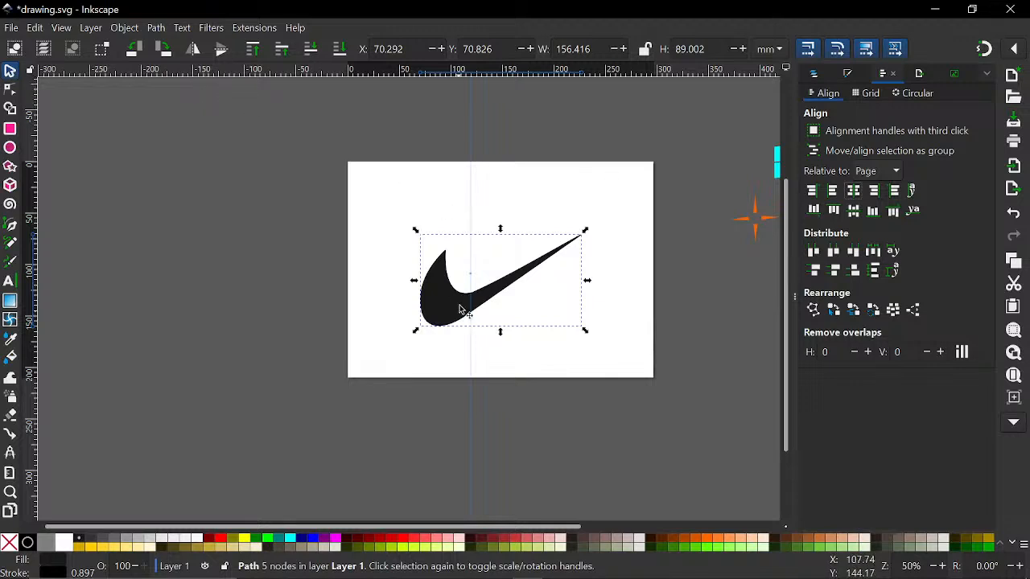
left_click_drag(455, 299, 256, 140)
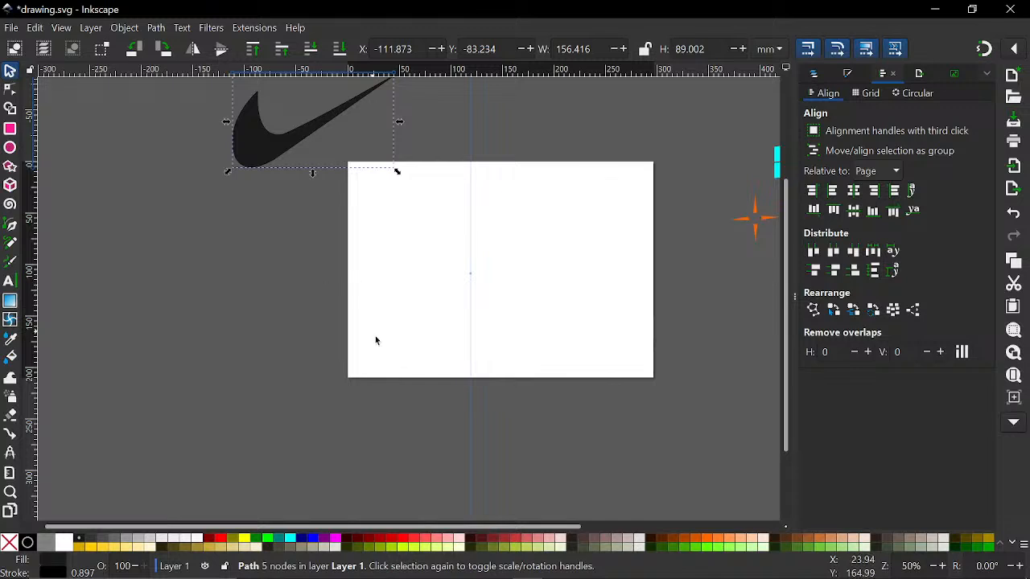
Draw a red vertical ellipse with radii of about 24.5 × 39.6 mm and centre it horizontally and vertically on the page.
scroll(375, 341, "right", 1)
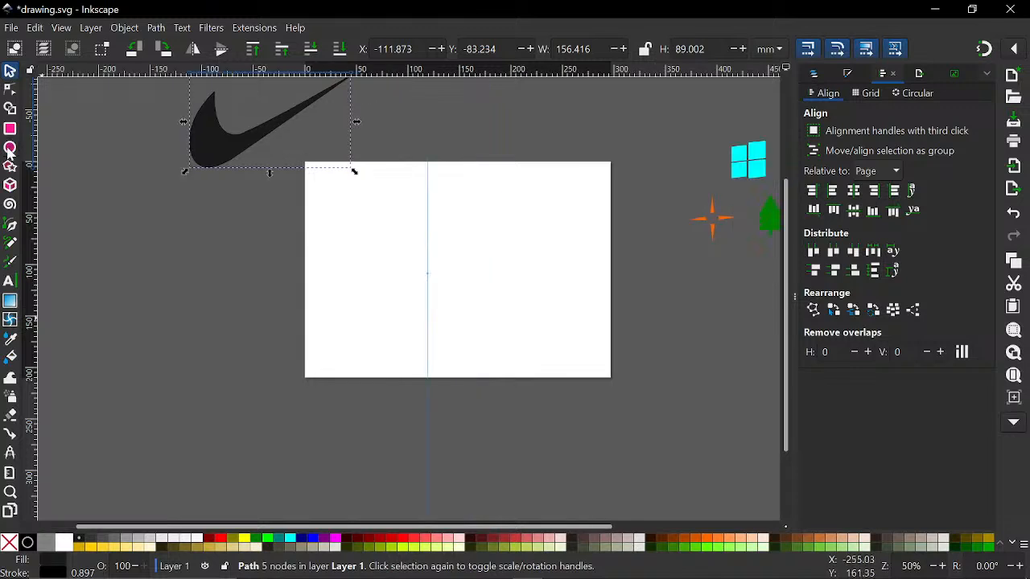
left_click(10, 150)
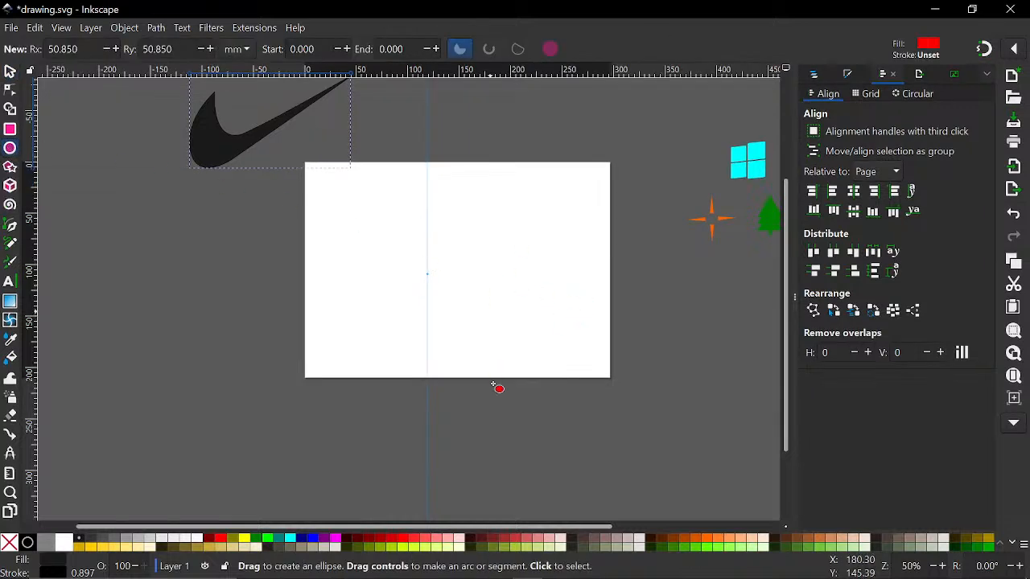
key("ctrl")
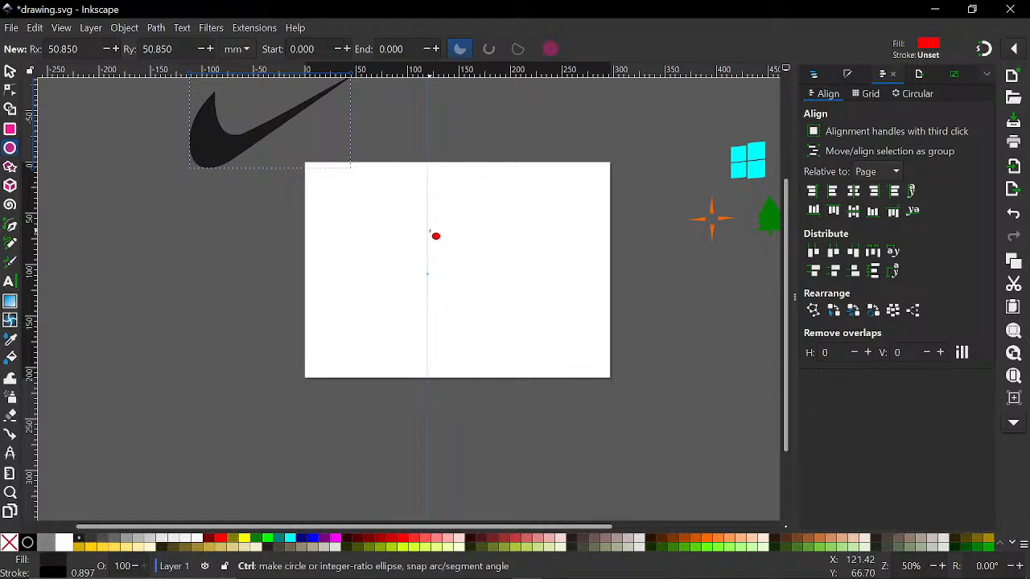
left_click_drag(430, 231, 481, 322)
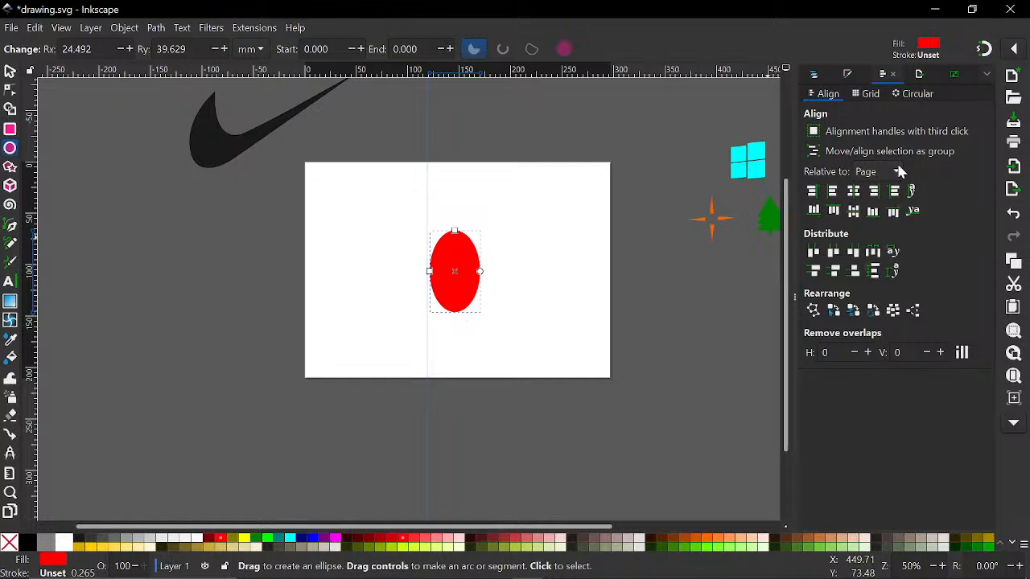
left_click(853, 190)
left_click(853, 211)
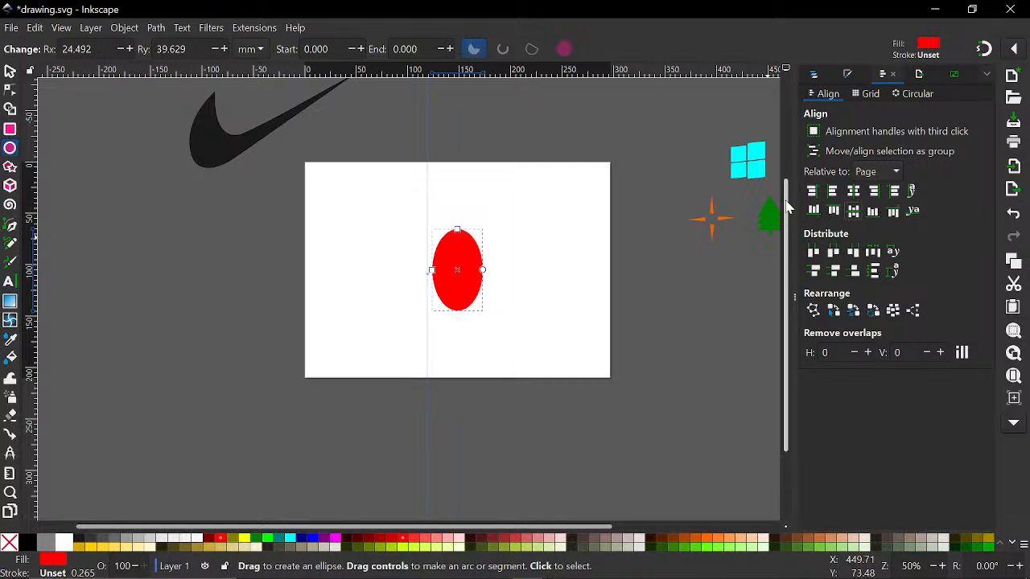
Draw a circle with a radius of about 17 mm above the red ellipse and fill it black.
scroll(442, 226, "up", 3)
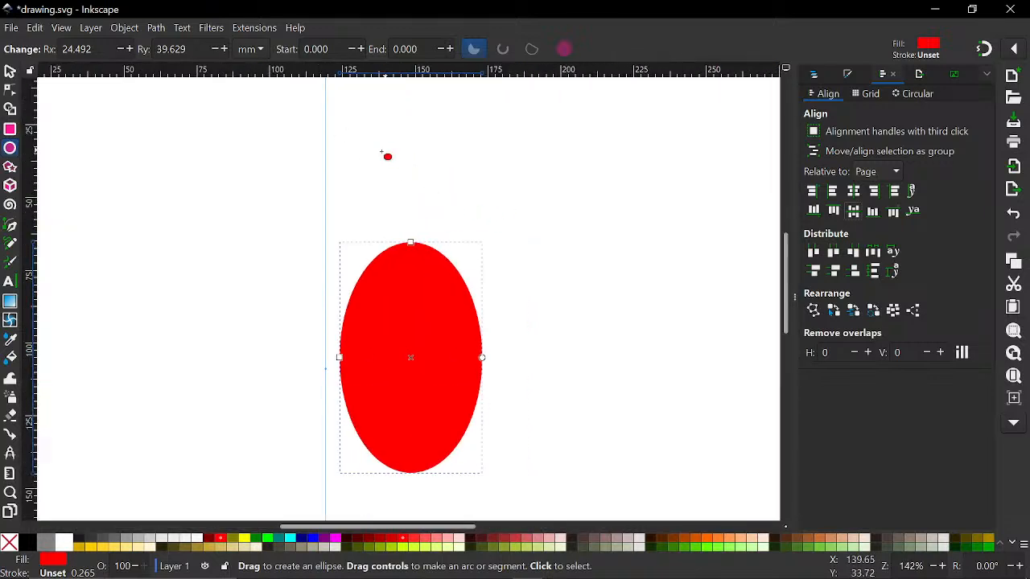
mouse_move(408, 182)
left_mouse_down()
mouse_move(425, 215)
mouse_move(424, 202)
left_mouse_up()
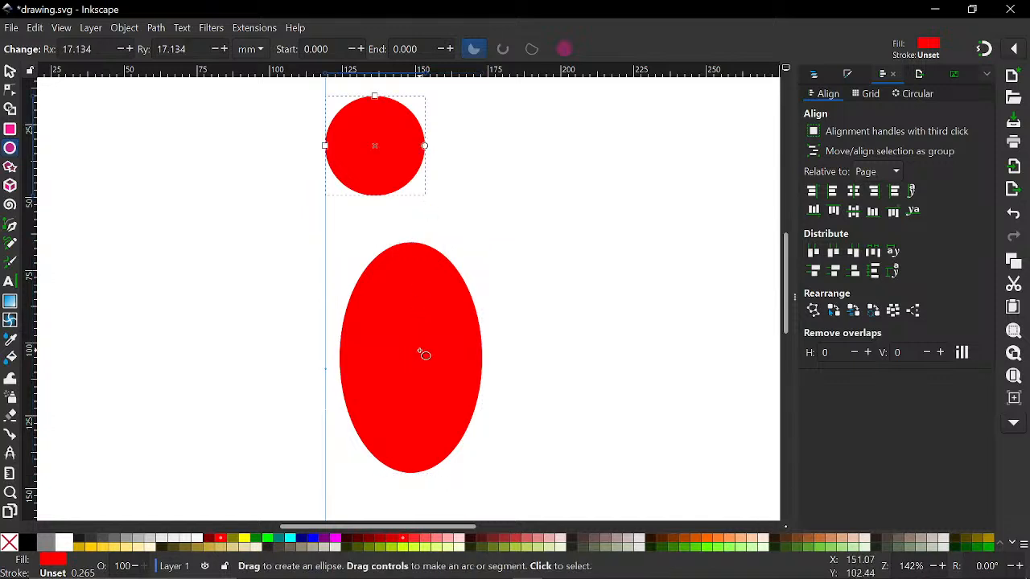
left_click(27, 542)
Turn the black circle into a segment by moving its arc end point around to leave only the lower half.
scroll(339, 319, "down", 2)
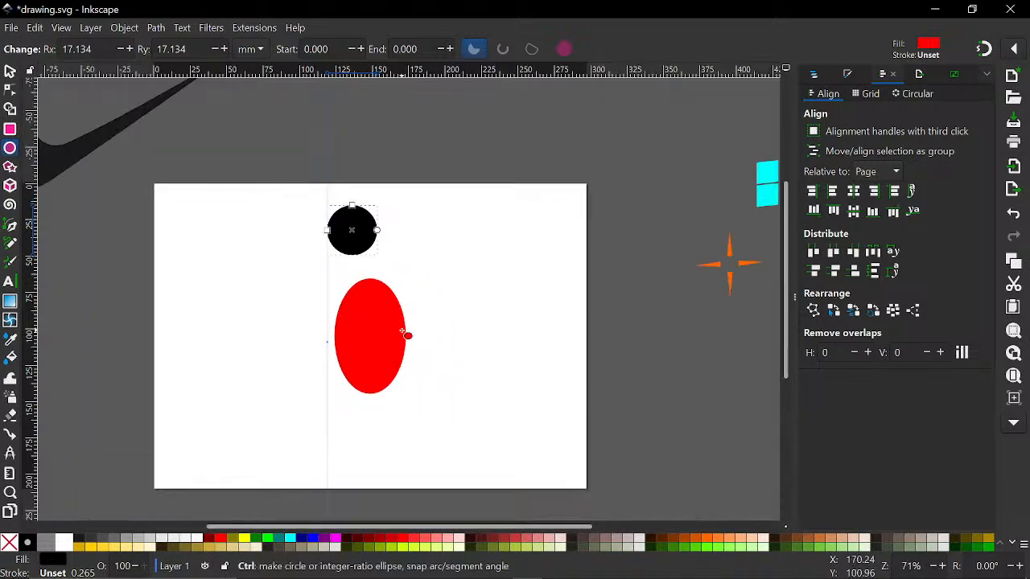
scroll(404, 335, "up", 1)
scroll(404, 333, "down", 1)
scroll(351, 224, "up", 1)
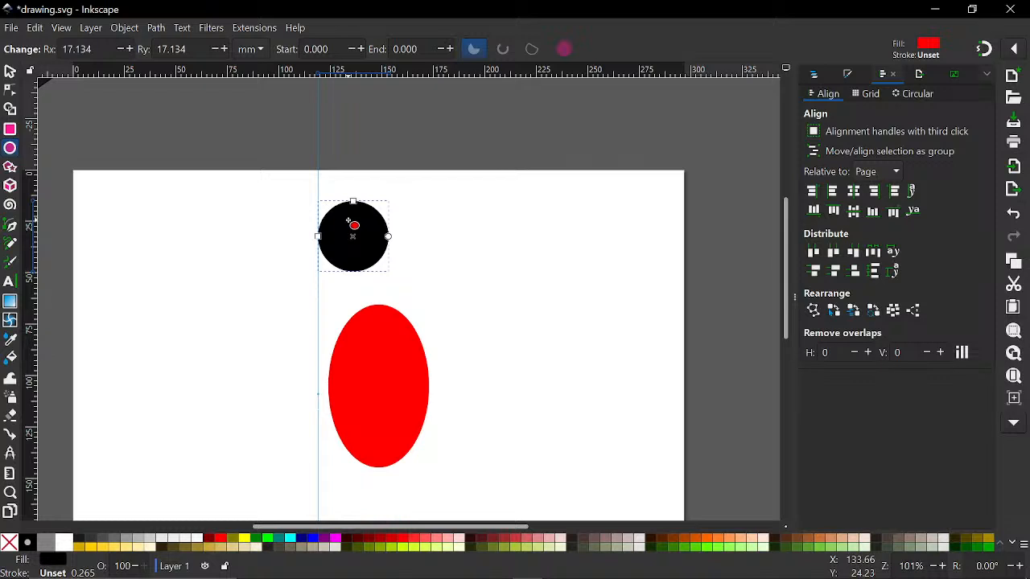
scroll(336, 216, "up", 1)
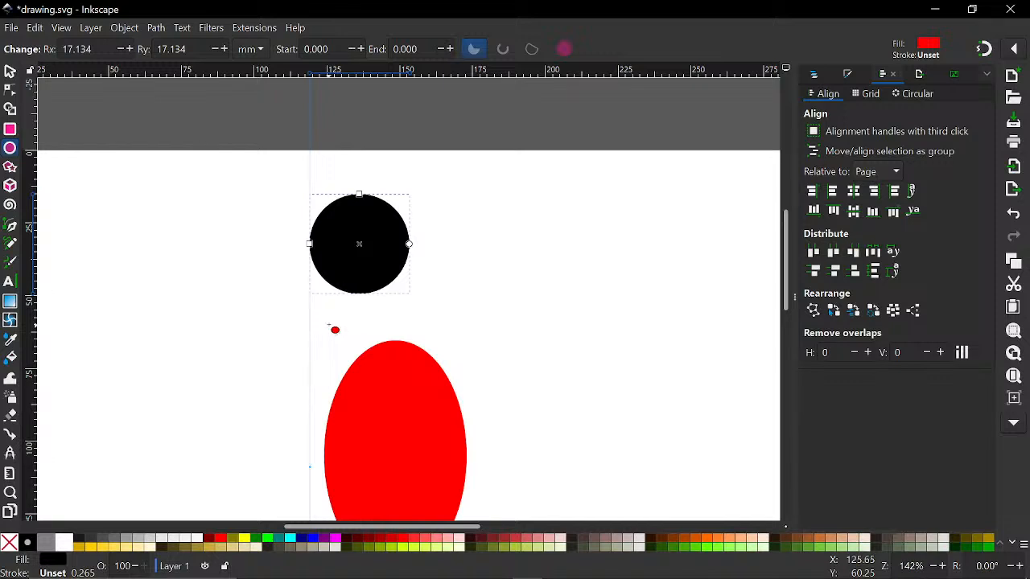
left_click_drag(366, 274, 322, 241)
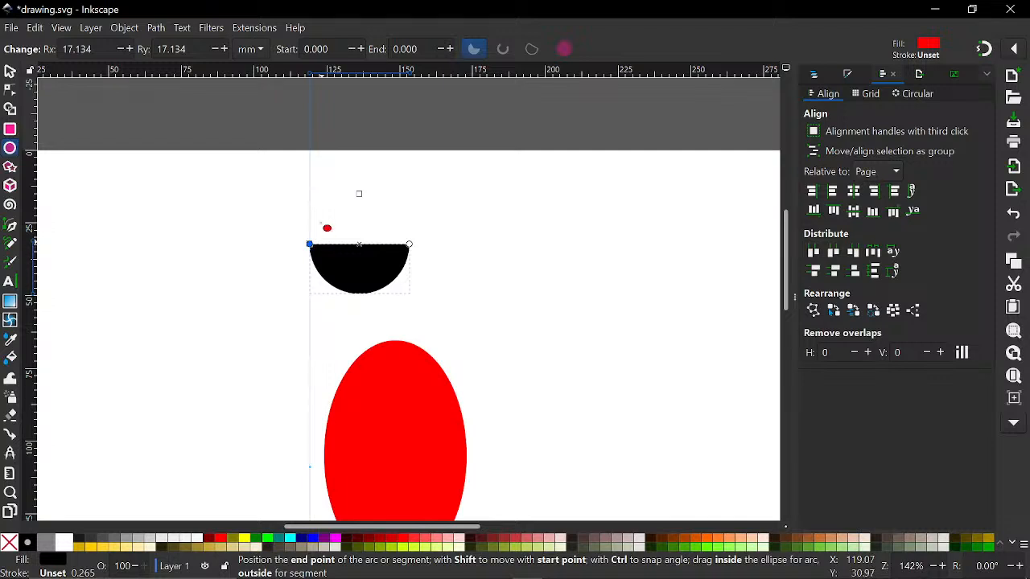
Flip the black half circle vertically and centre it horizontally relative to the page.
left_click(10, 71)
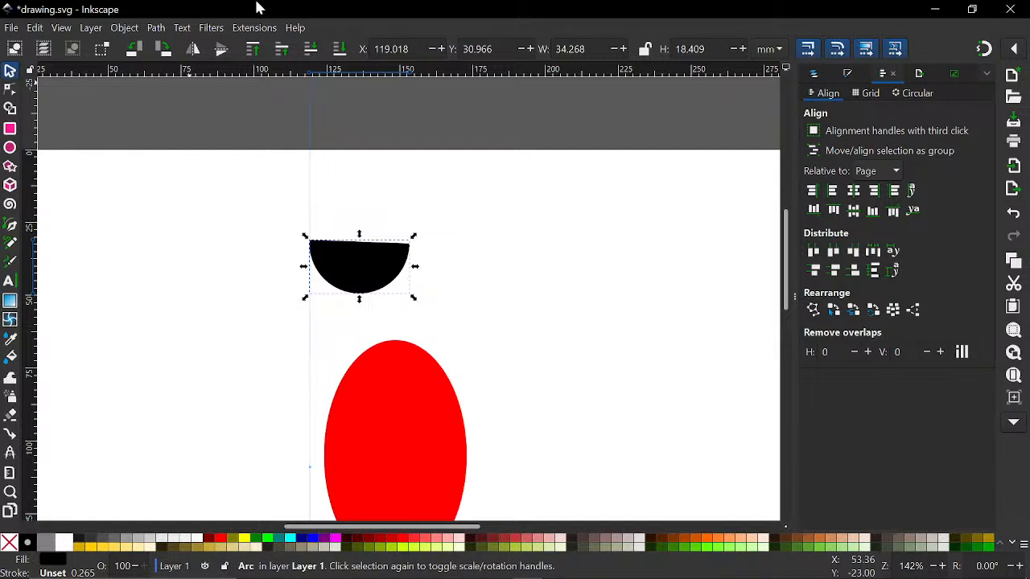
left_click(224, 51)
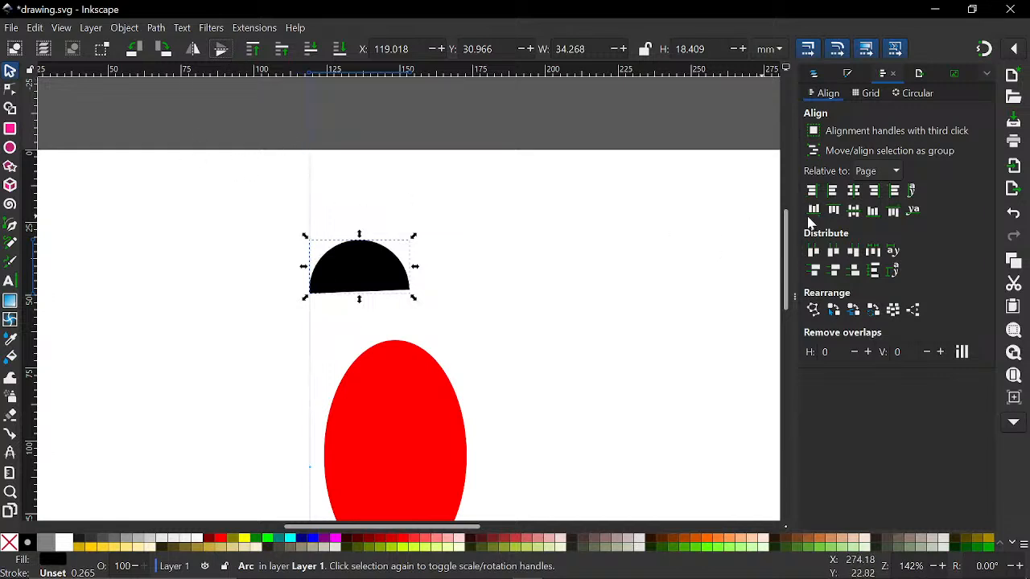
left_click(853, 191)
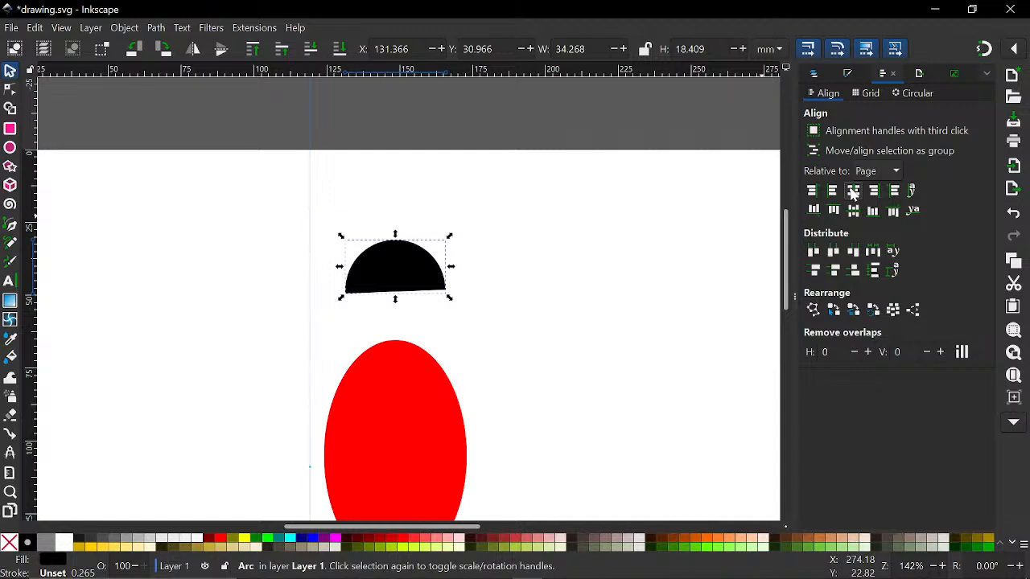
Adjust the black half circle's arc end point with the Node tool to level its flat lower edge.
scroll(499, 267, "down", 3)
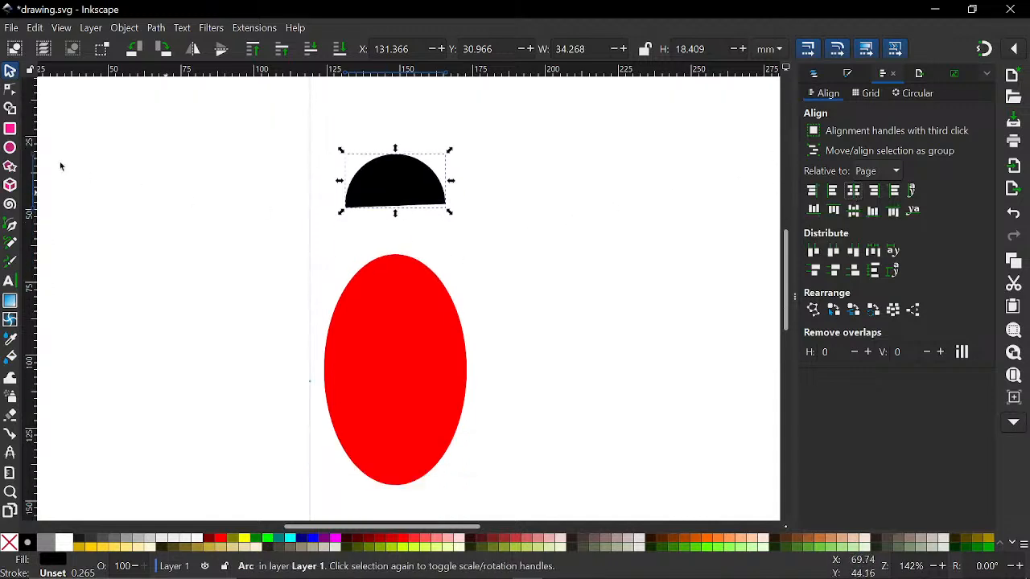
left_click(10, 90)
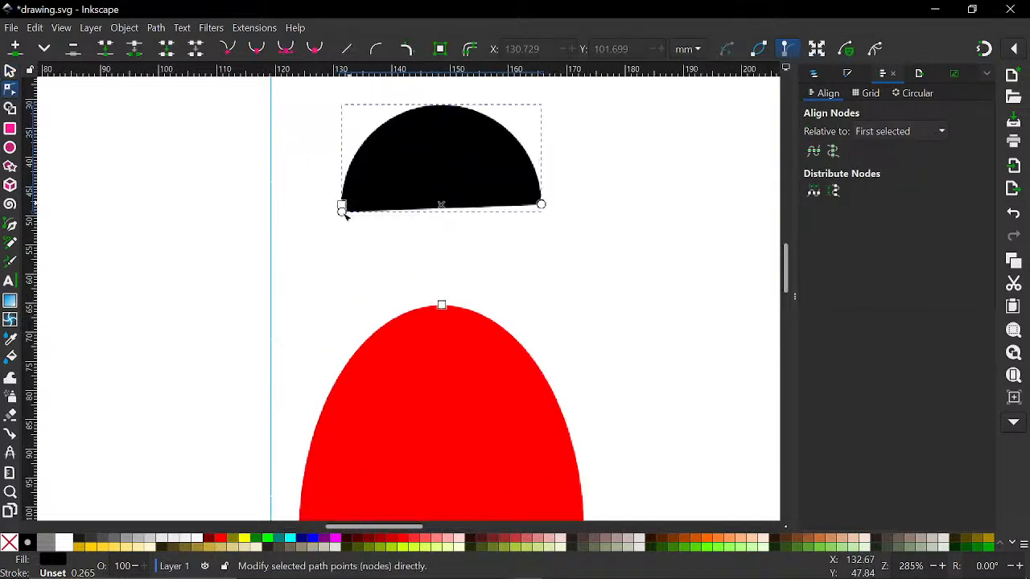
scroll(346, 211, "up", 2)
left_click_drag(341, 212, 342, 205)
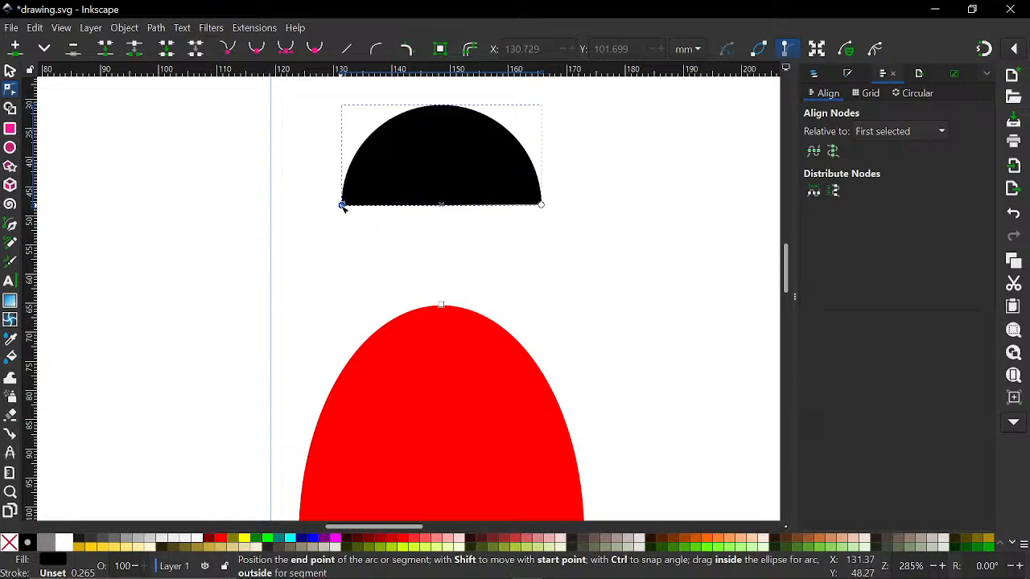
Move the black half circle straight down onto the top of the red ellipse, to about Y 55.6 mm.
left_click(9, 72)
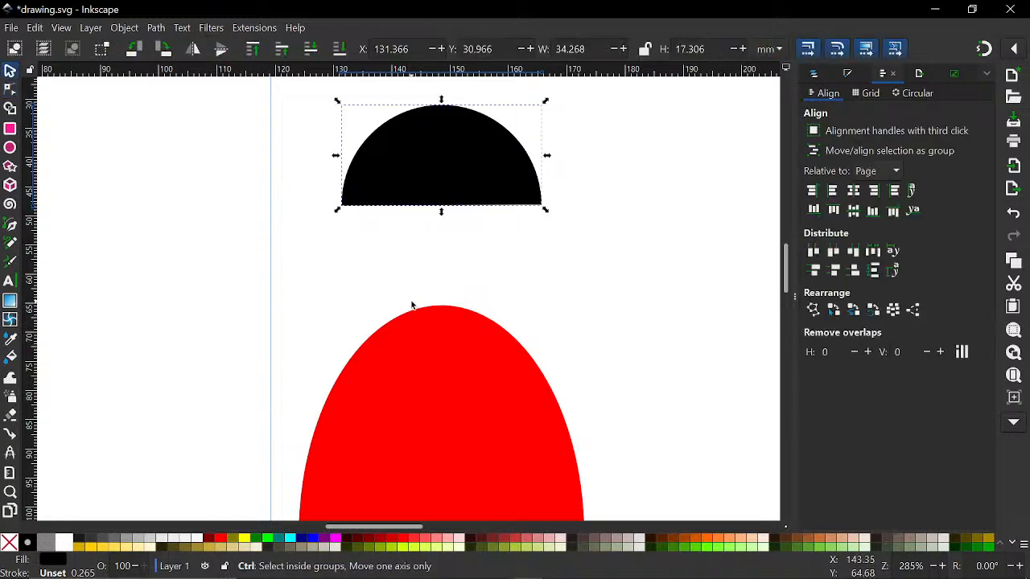
scroll(414, 302, "down", 2)
left_click_drag(420, 241, 419, 313)
scroll(420, 316, "down", 2)
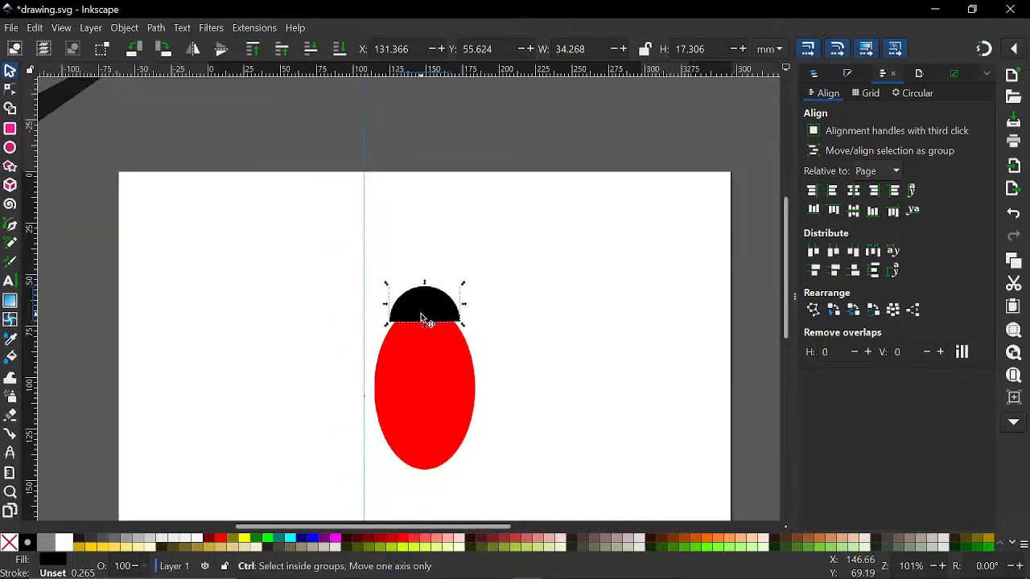
scroll(419, 271, "down", 3)
scroll(416, 258, "up", 2)
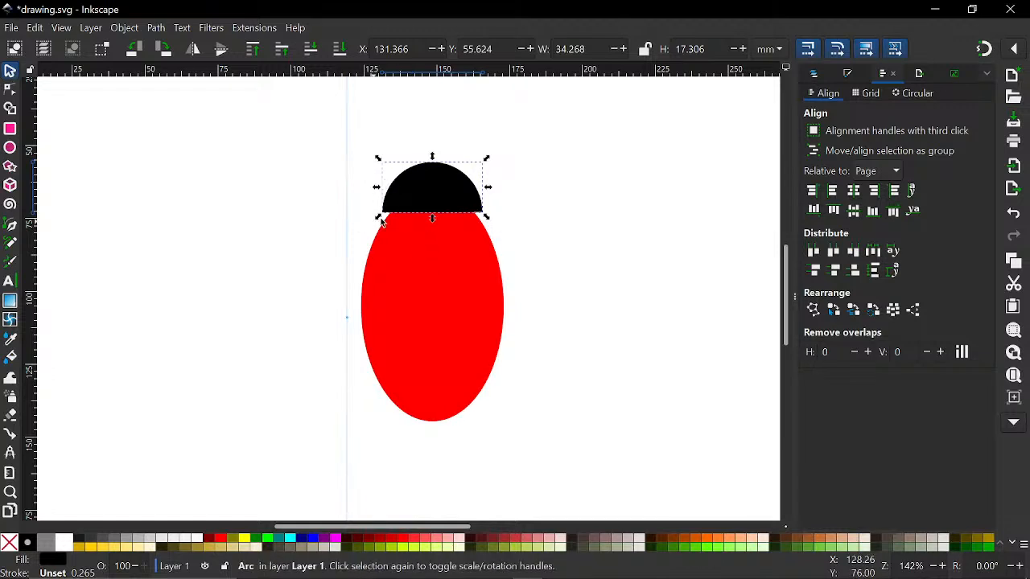
Narrow the black half circle from both sides to about 29 mm wide, matching its base to the ellipse's edges.
left_click_drag(376, 187, 383, 188)
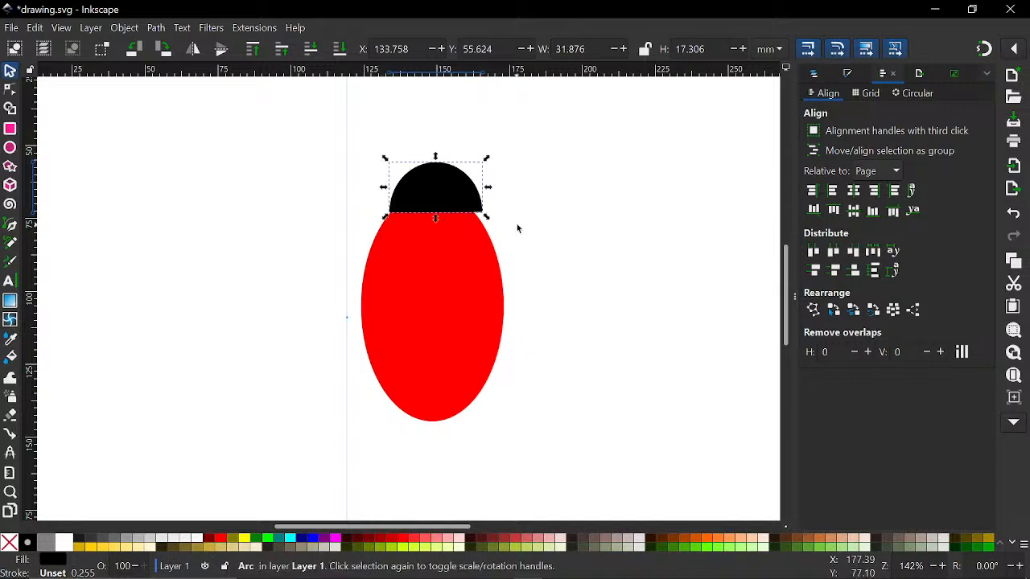
left_click_drag(485, 188, 477, 190)
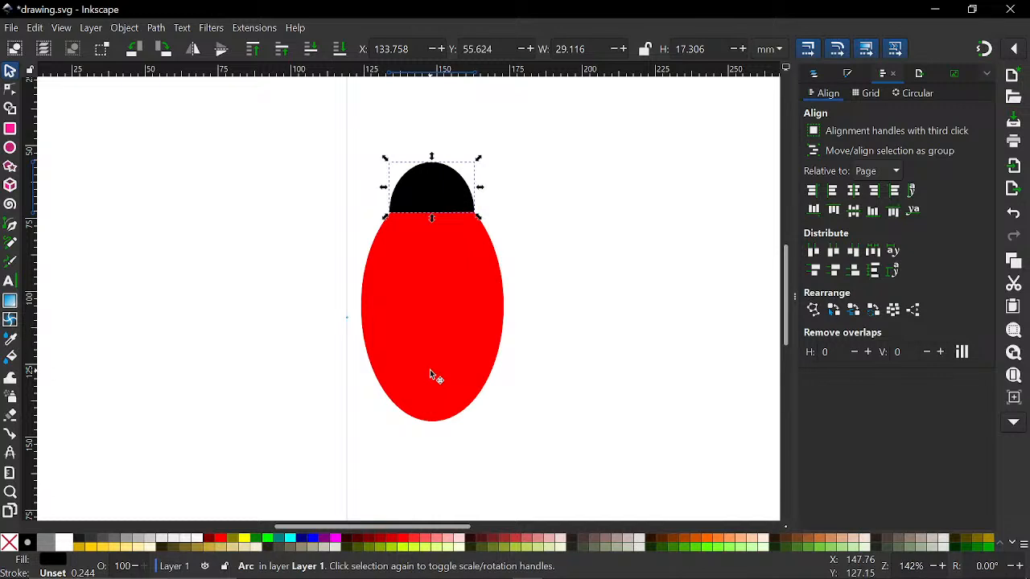
Add a vertical guide through the centre of the red ellipse, at about X 148.6 mm.
scroll(439, 347, "down", 1, "ctrl")
scroll(438, 346, "down", 1, "ctrl")
scroll(439, 345, "up", 1, "ctrl")
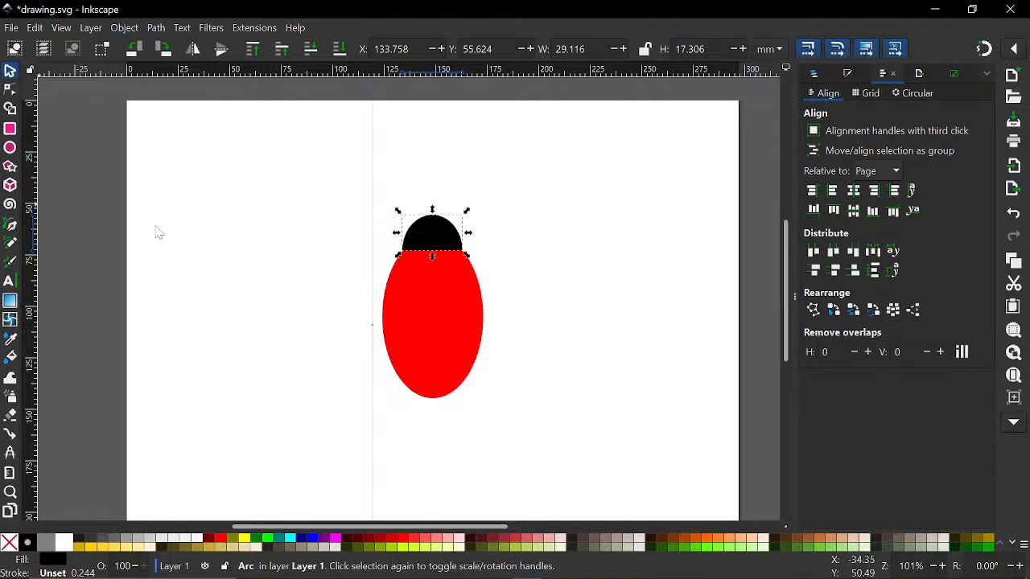
left_click_drag(155, 226, 432, 276)
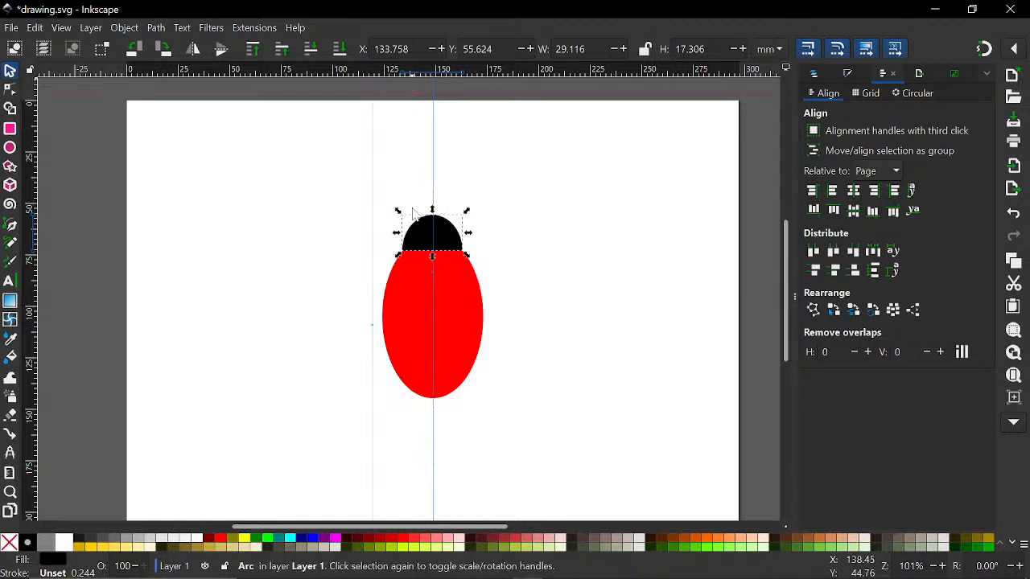
mouse_move(413, 75)
left_mouse_down()
mouse_move(407, 163)
mouse_move(413, 74)
left_mouse_up()
Draw a vertical Pen line about 68 mm long along the guide from the head's base to the ellipse's bottom, and open its stroke style settings.
left_click(9, 227)
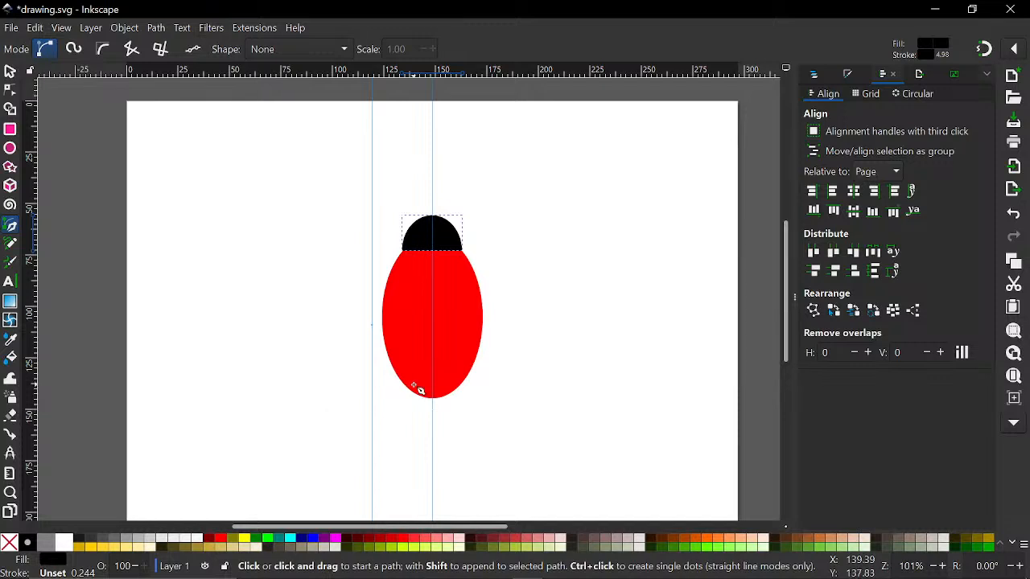
scroll(418, 388, "up", 1)
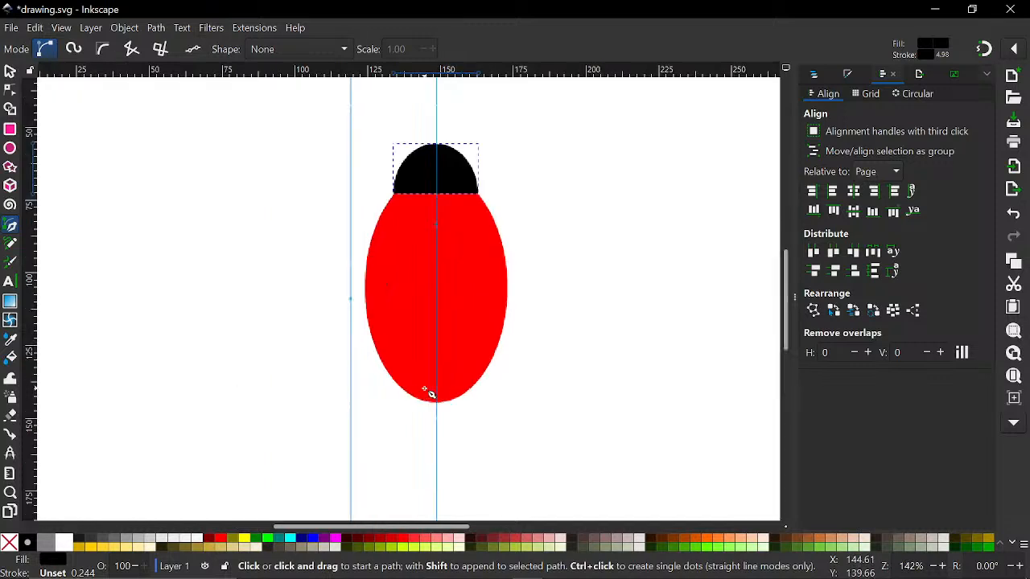
left_click(436, 200)
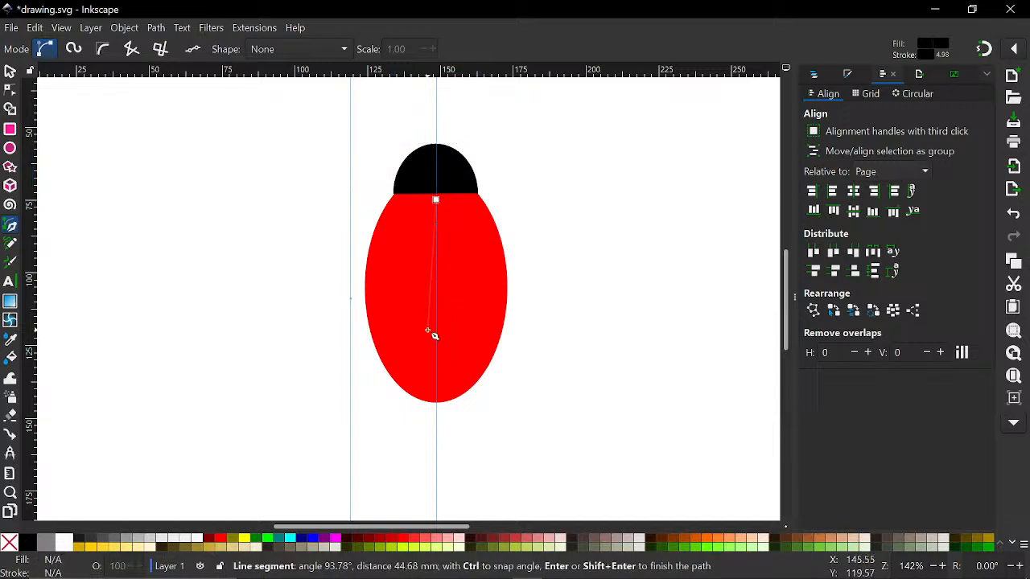
scroll(433, 336, "down", 3)
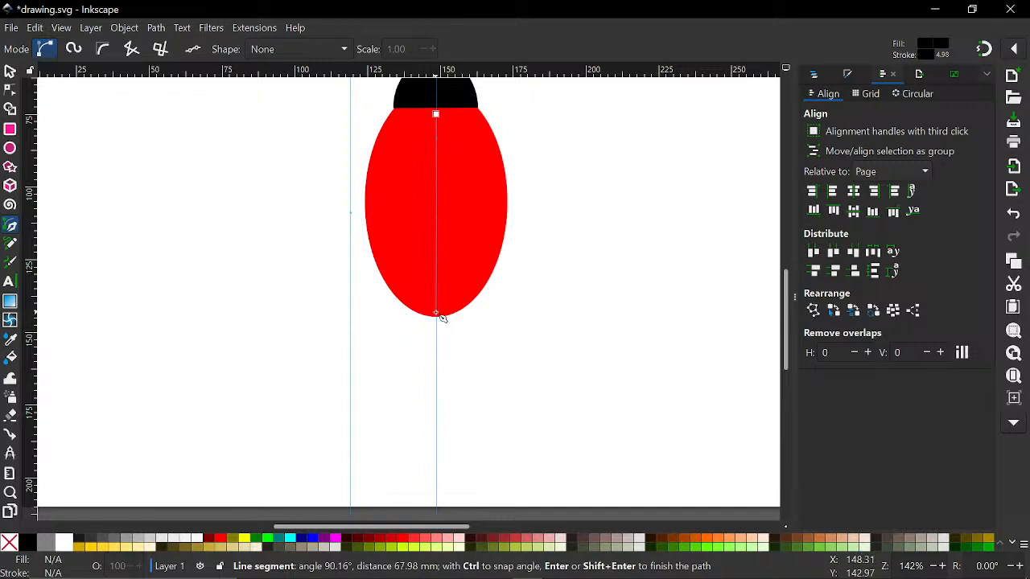
left_click(438, 314)
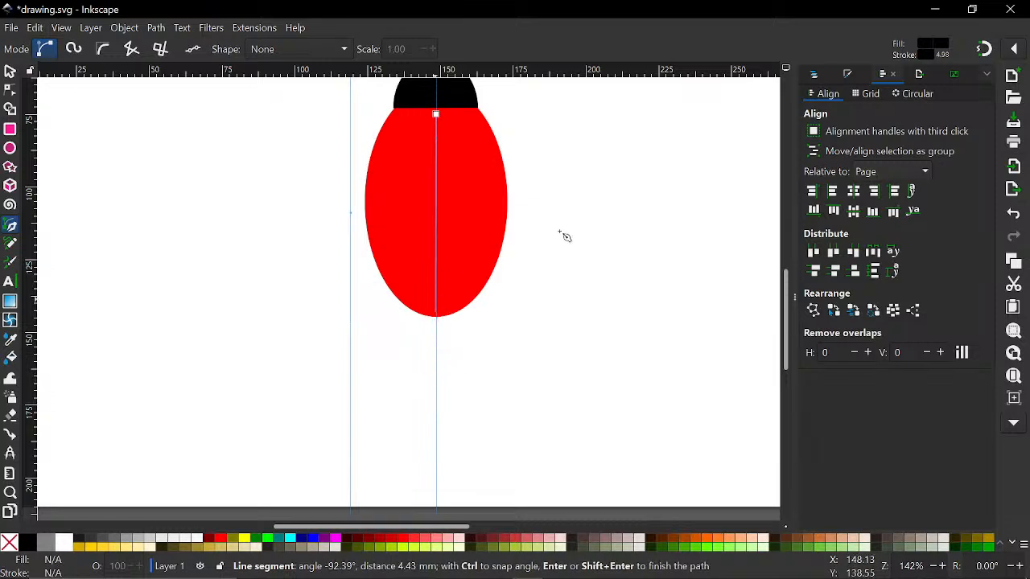
scroll(448, 246, "up", 1)
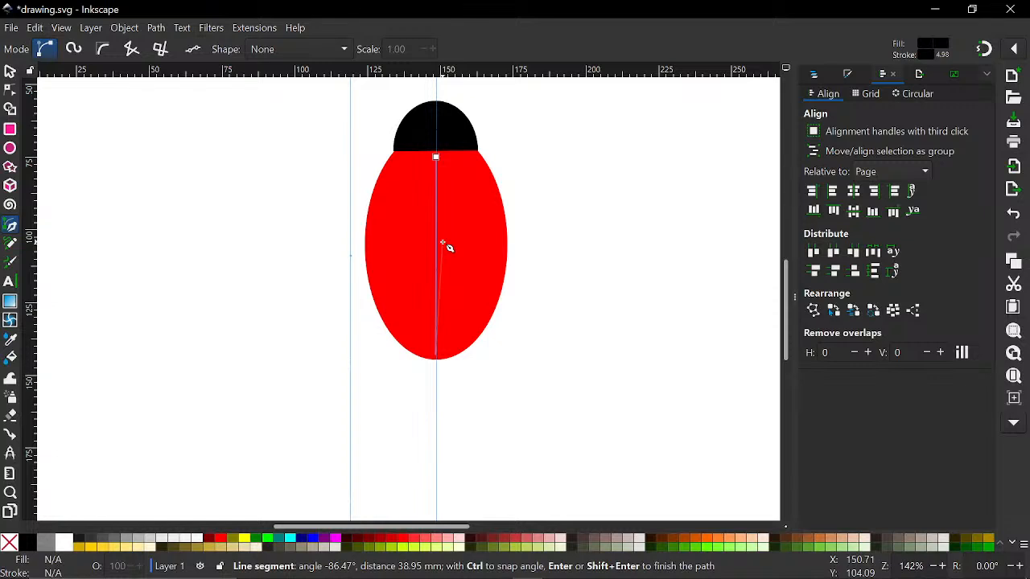
key("Return")
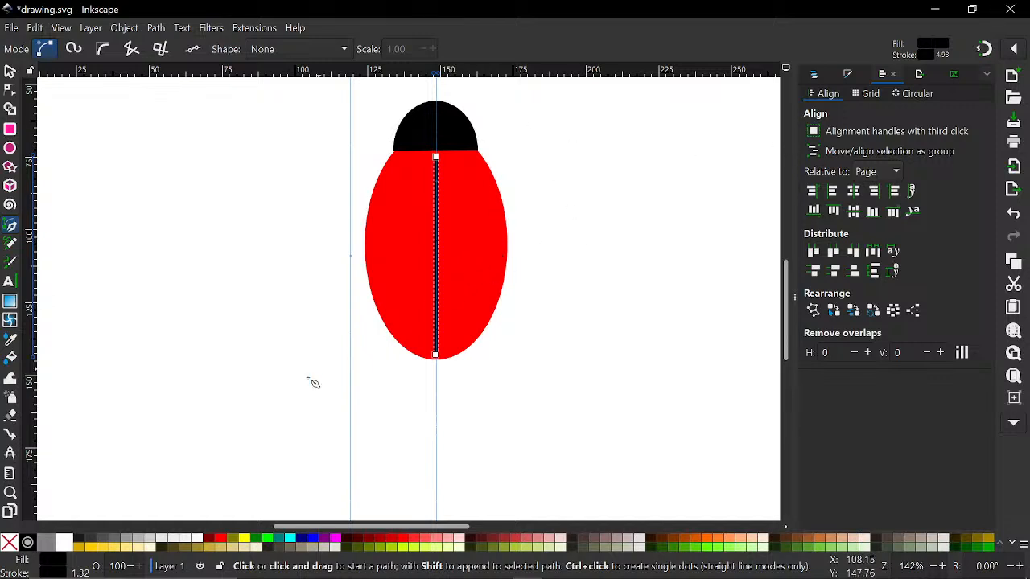
left_click(43, 569)
left_click(952, 92)
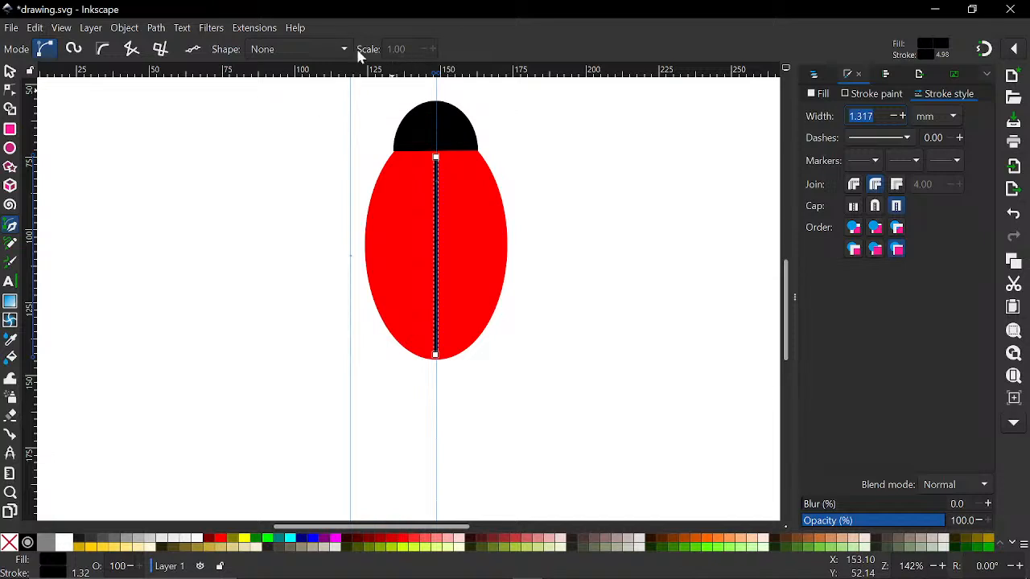
Deselect the line and move the central vertical guide off the ladybug to about X 94 mm.
left_click(11, 71)
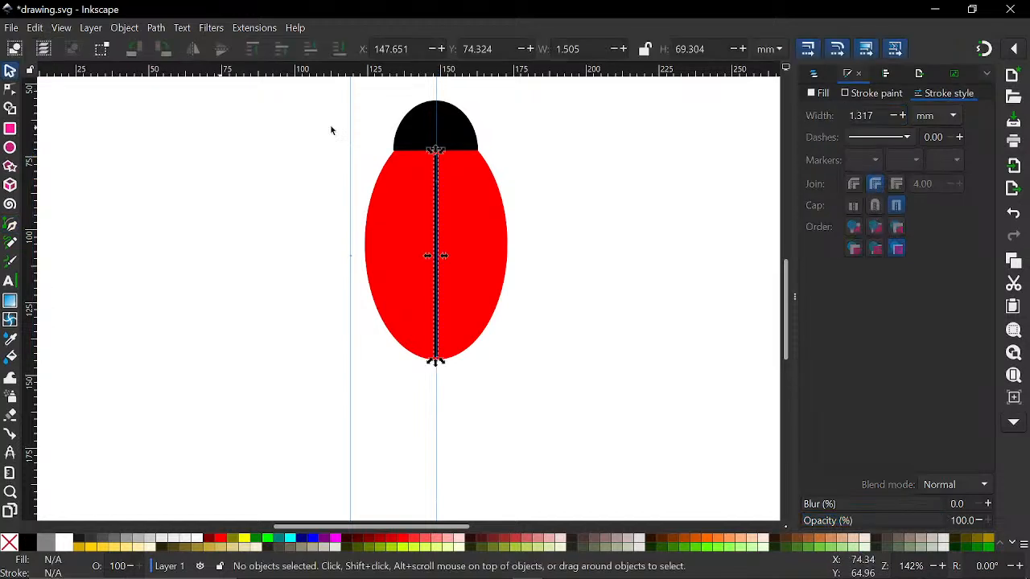
left_click(330, 129)
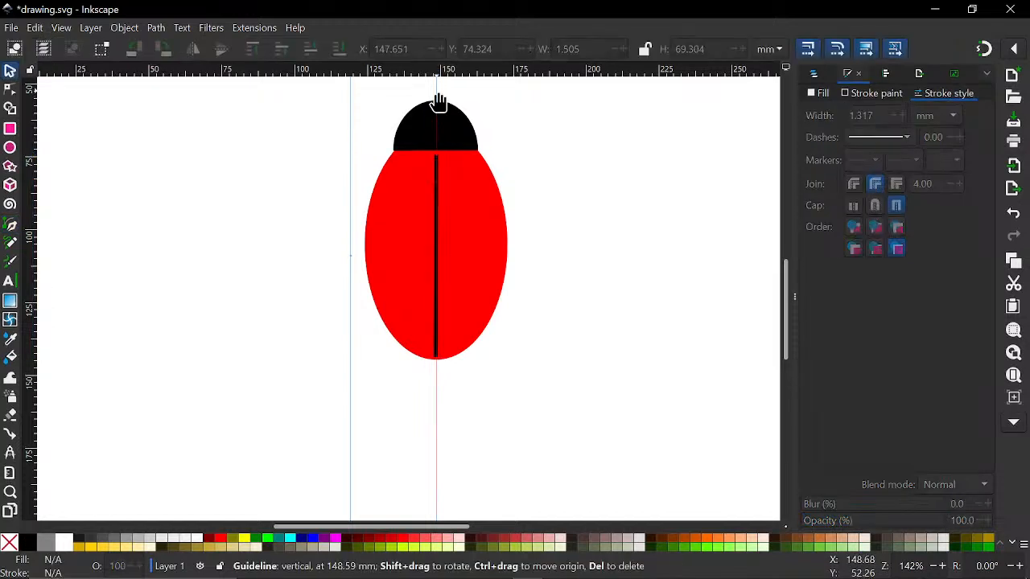
left_click_drag(438, 102, 279, 123)
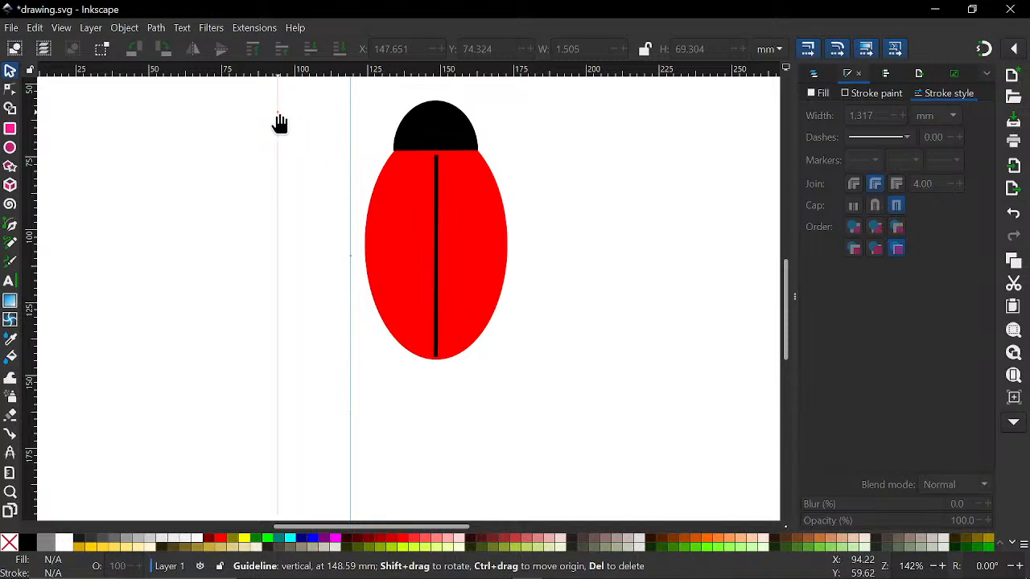
Draw a trial ellipse beside the ladybug, reset its arc to a whole ellipse, and delete the trial shape.
left_click(433, 188)
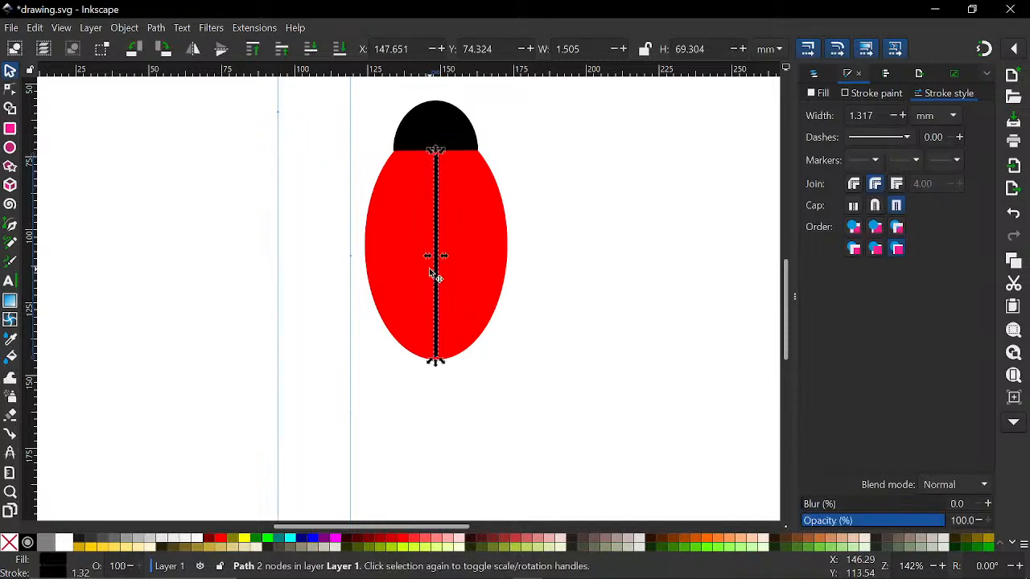
key("ctrl")
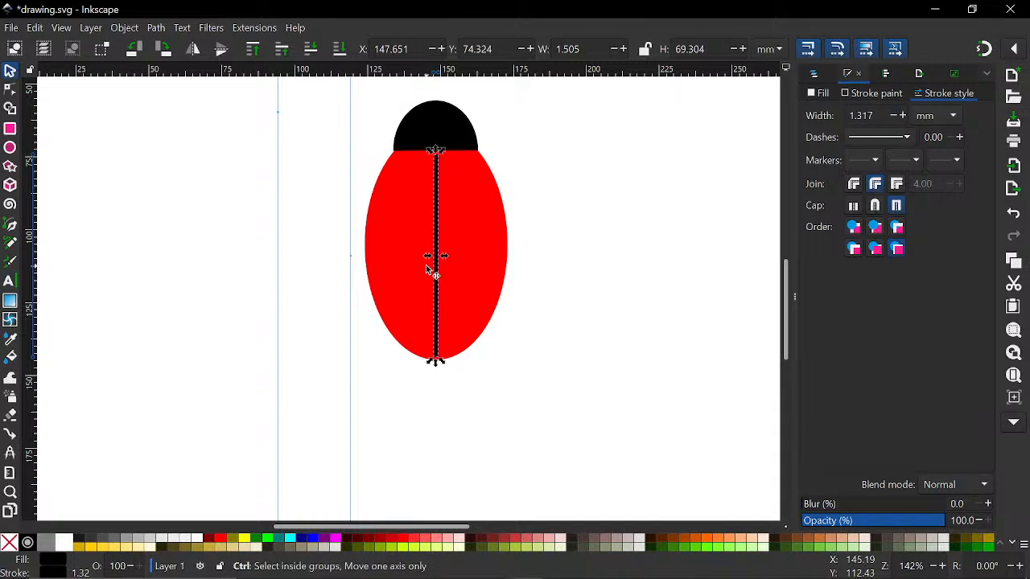
scroll(427, 269, "down", 2)
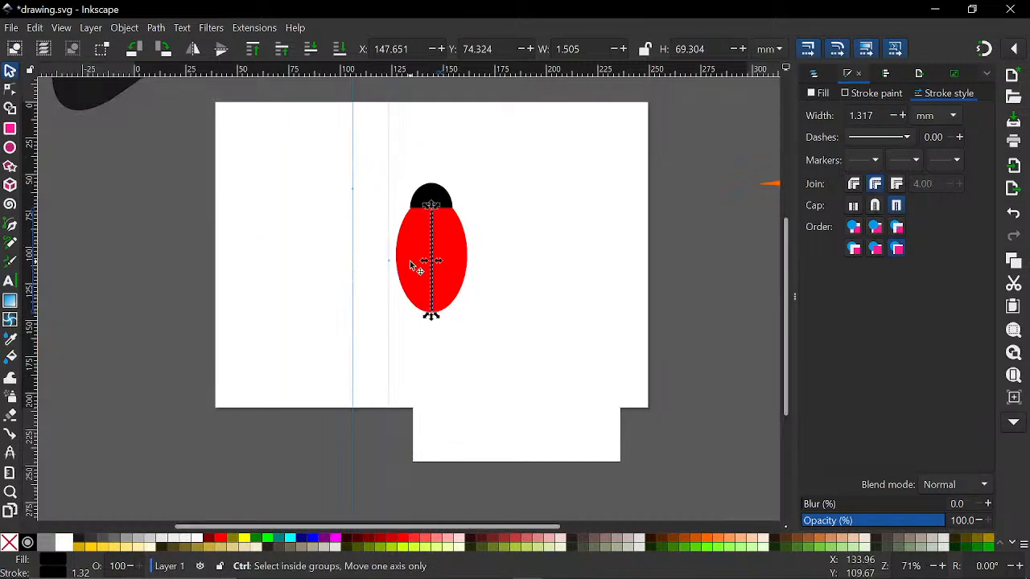
scroll(410, 260, "up", 2)
key("e")
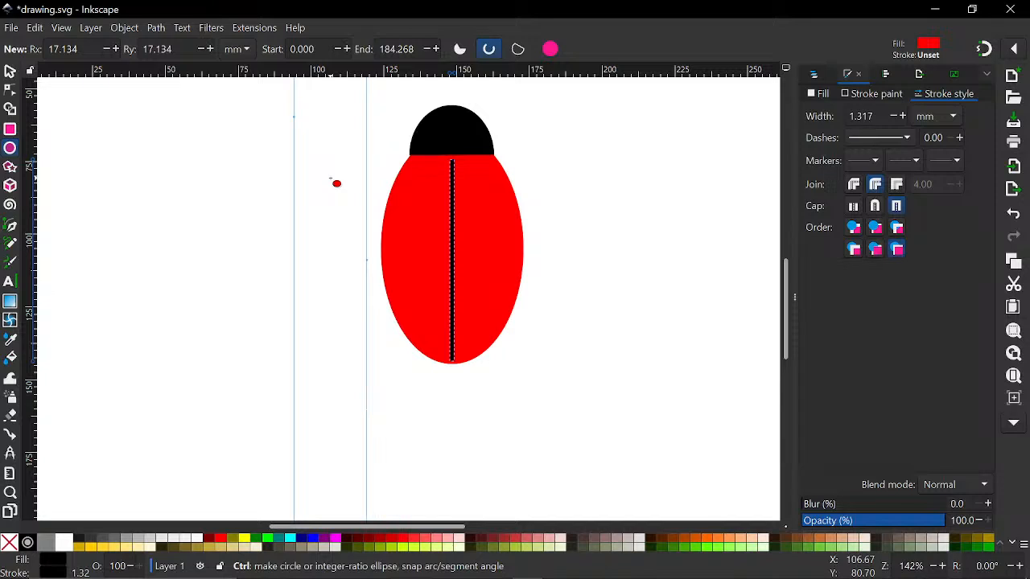
left_click_drag(330, 206, 368, 234)
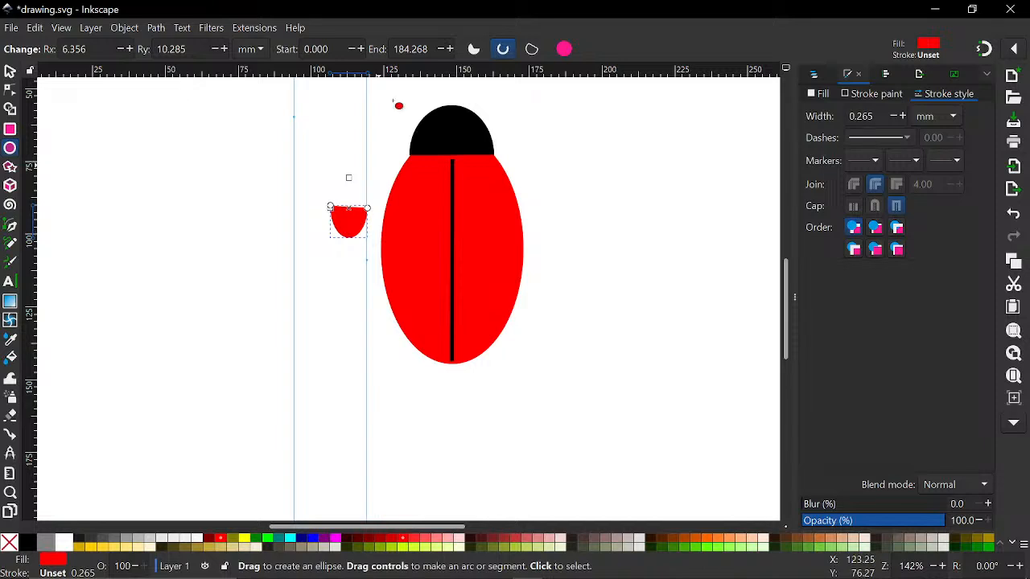
left_click(565, 49)
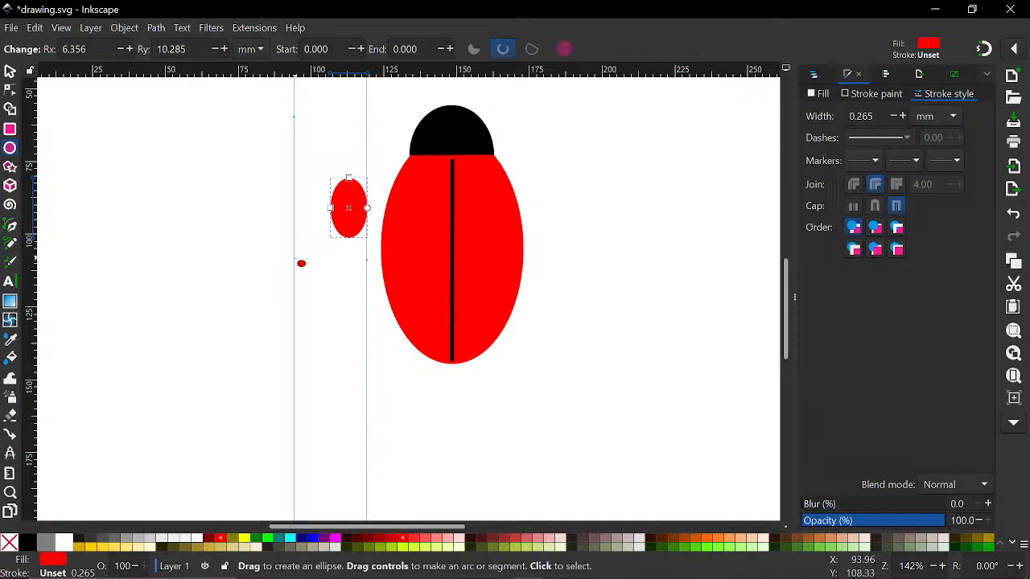
key("Delete")
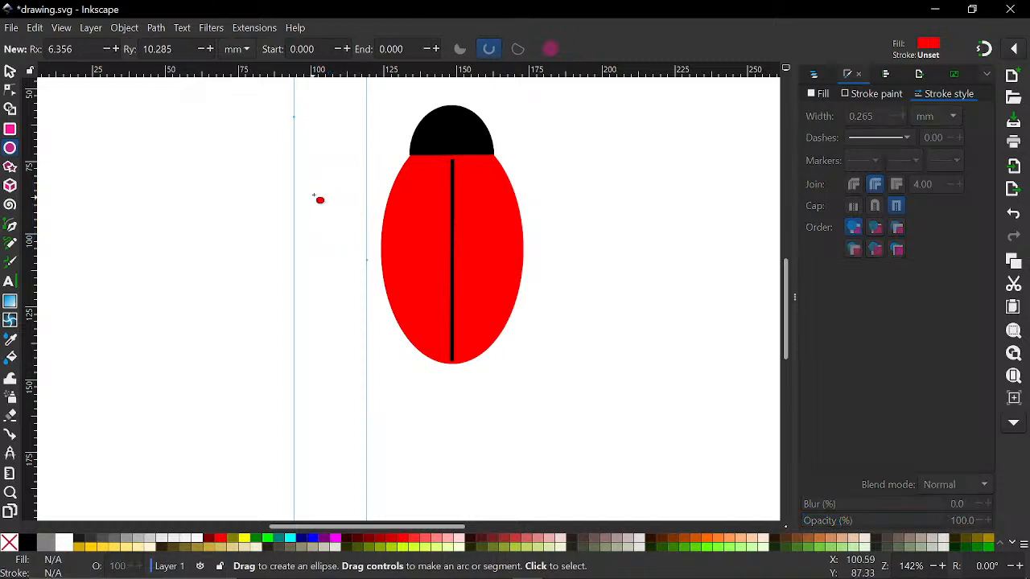
Draw a circle about 24 mm in diameter beside the ladybug and fill it with near-black grey.
left_click_drag(319, 188, 357, 219)
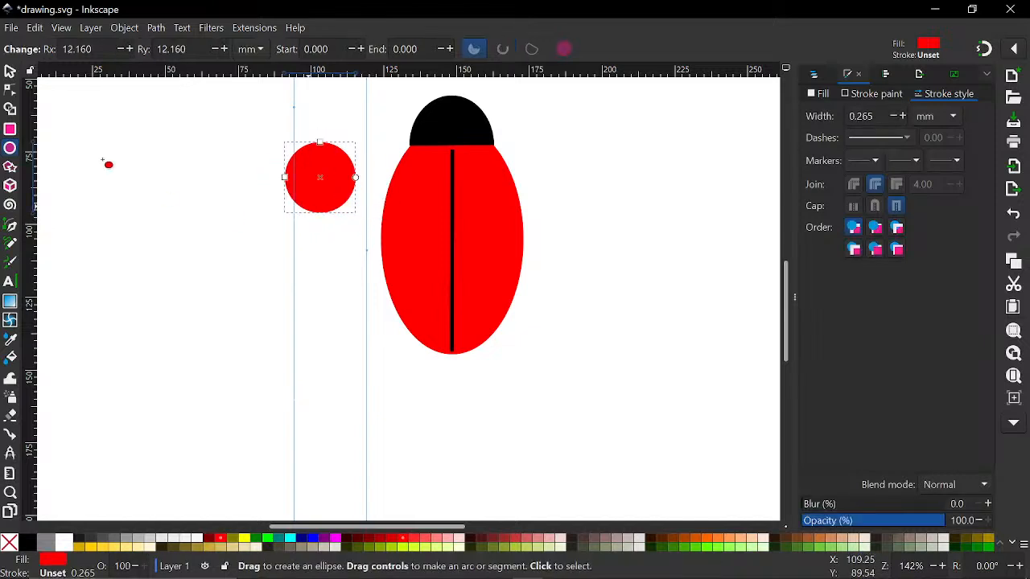
left_click(10, 72)
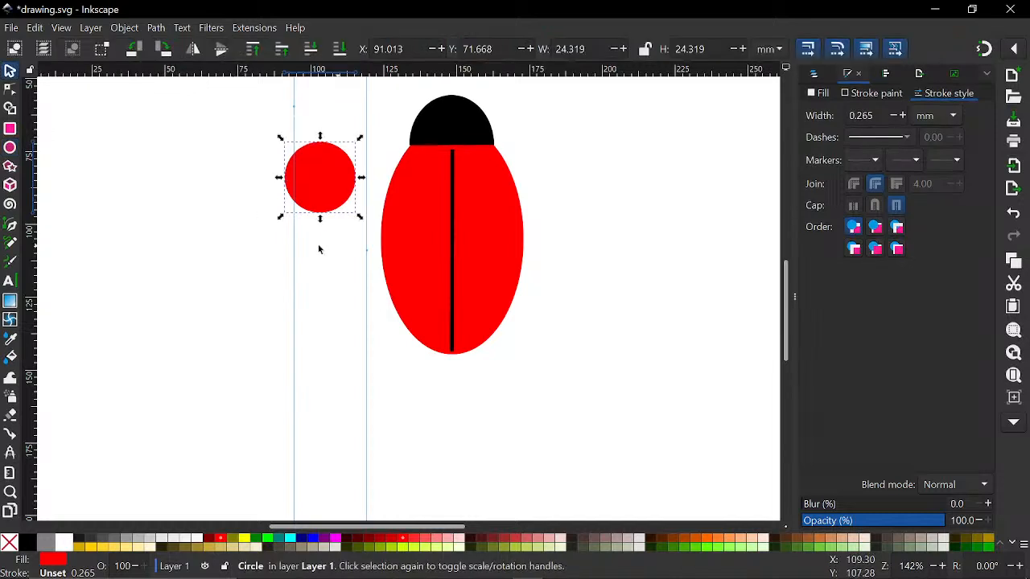
left_click(79, 540)
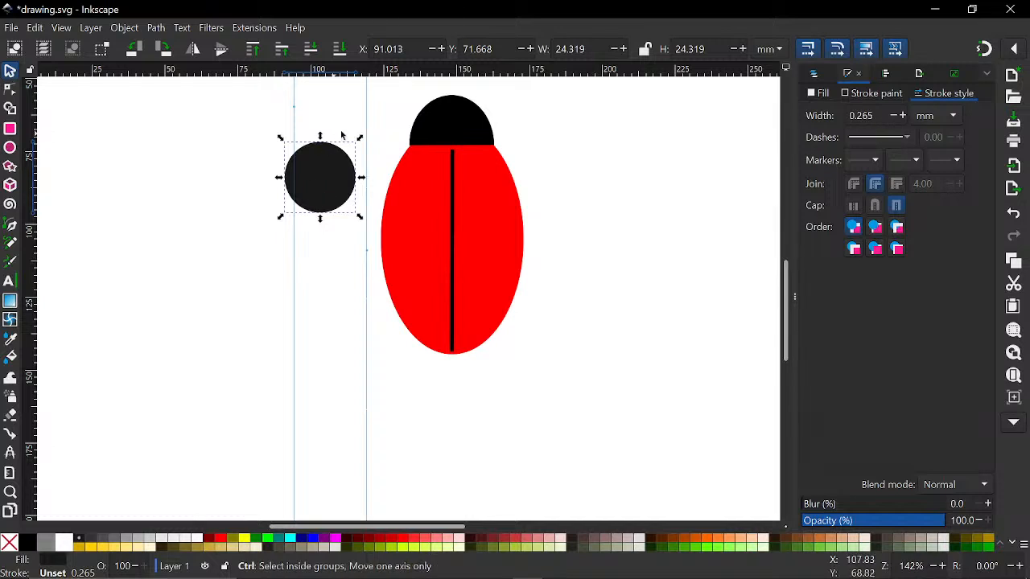
Scale the dark circle to about 8.3 mm and place it as a spot on the body's upper left, beside the centre line.
mouse_move(361, 141)
left_mouse_down()
mouse_move(347, 165)
mouse_move(455, 178)
mouse_move(445, 181)
mouse_move(432, 174)
mouse_move(453, 145)
mouse_move(426, 168)
left_mouse_up()
scroll(445, 179, "up", 1, "ctrl")
scroll(427, 169, "down", 1, "ctrl")
scroll(427, 169, "down", 1, "ctrl")
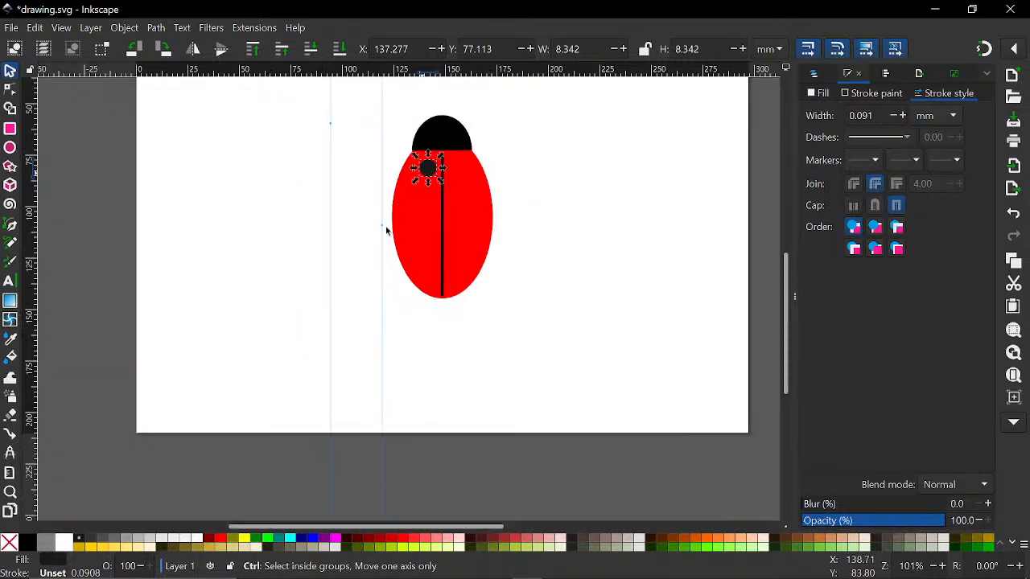
left_click(364, 276)
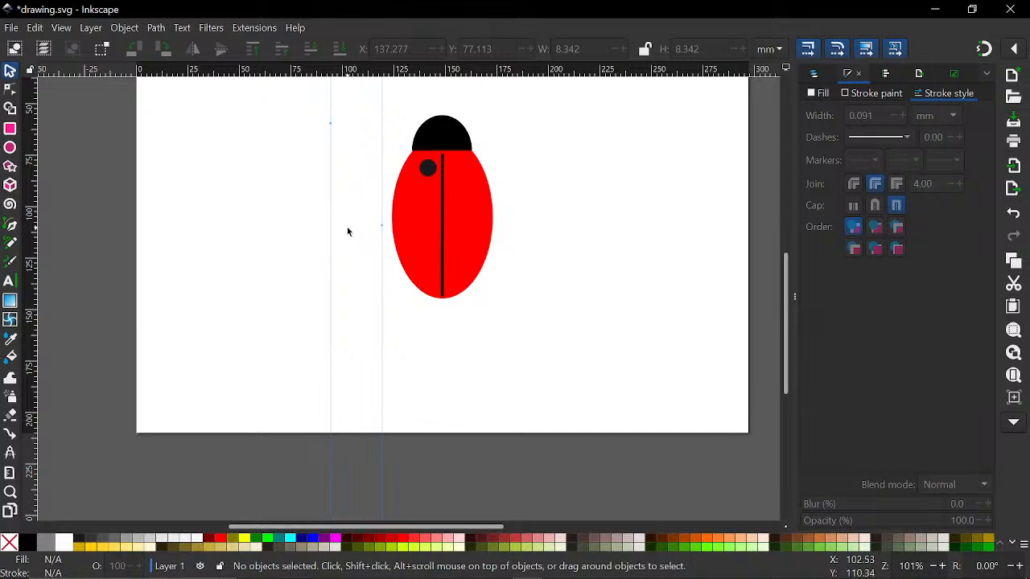
Duplicate the spot three times and arrange the copies in a zigzag down the left half of the ladybug's body.
left_click(432, 174)
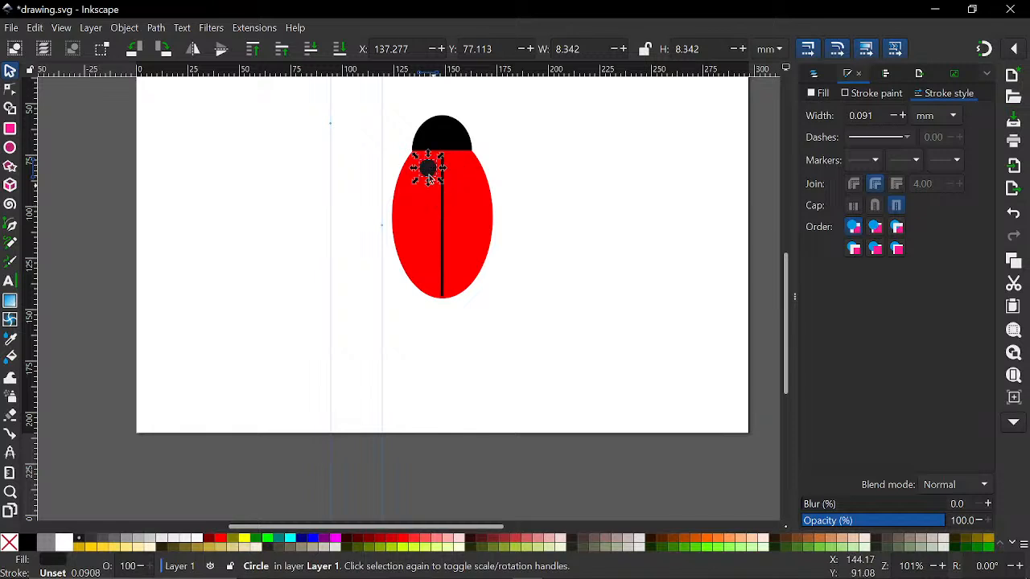
left_click_drag(429, 178, 403, 210)
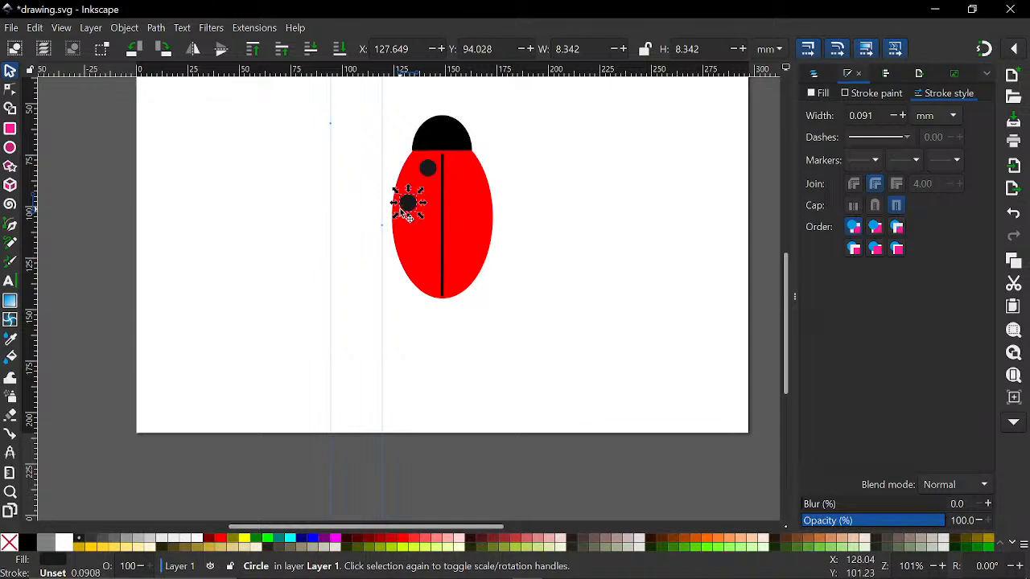
key("ctrl")
key("ctrl+d")
left_click_drag(402, 211, 429, 241)
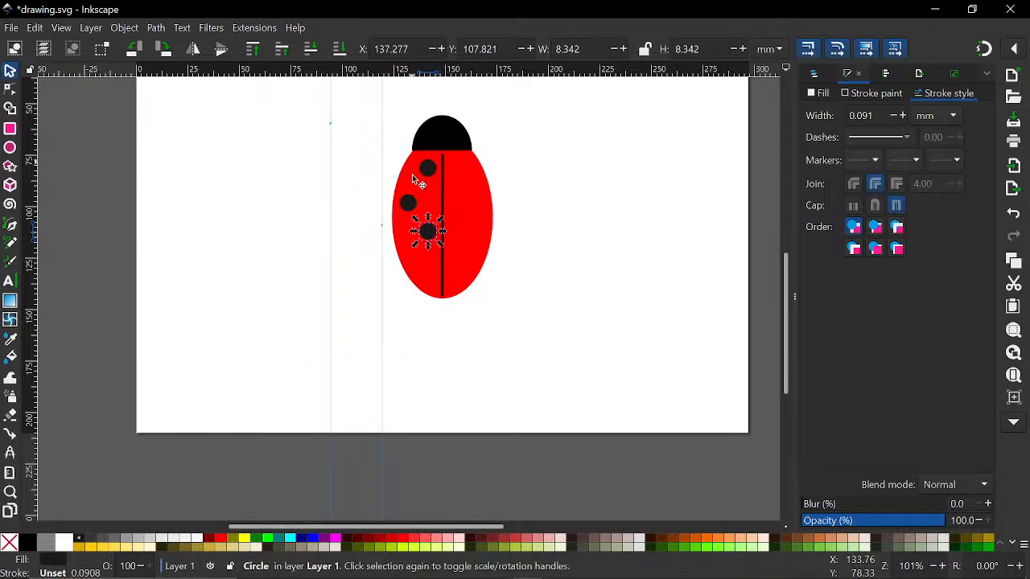
left_click_drag(424, 238, 412, 269)
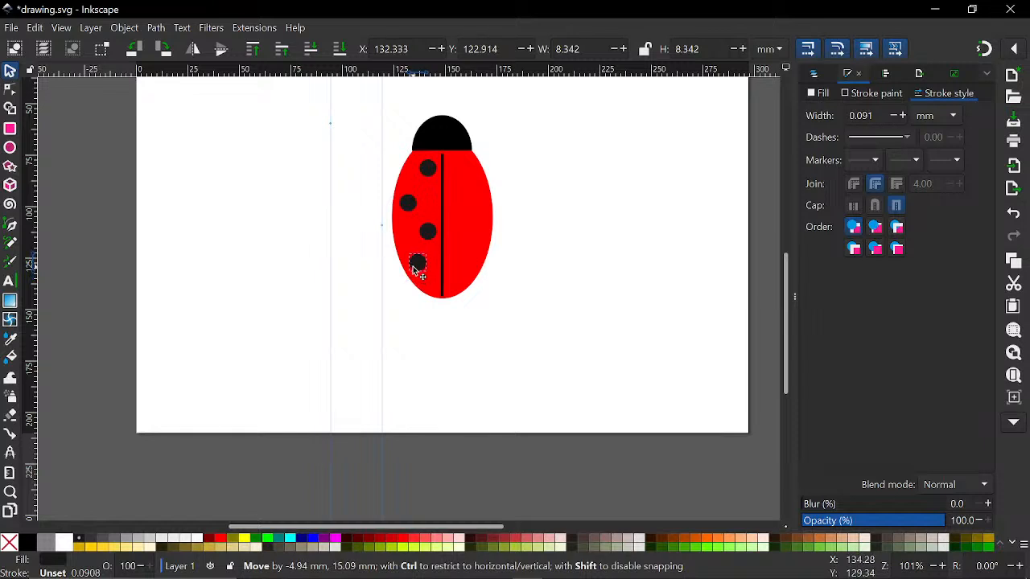
left_click_drag(415, 274, 430, 231)
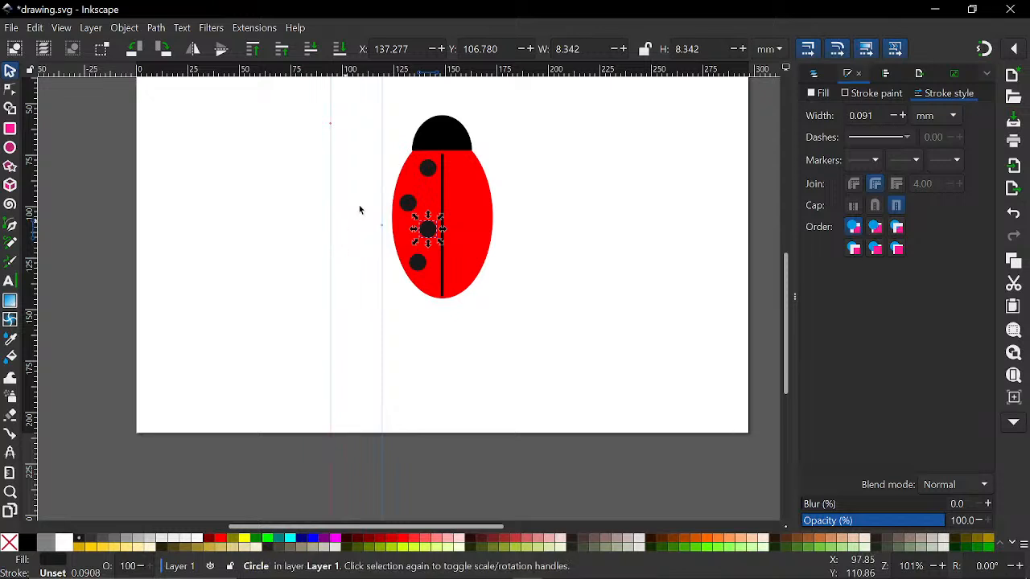
Group the four spots on the left half of the body.
left_click(427, 170)
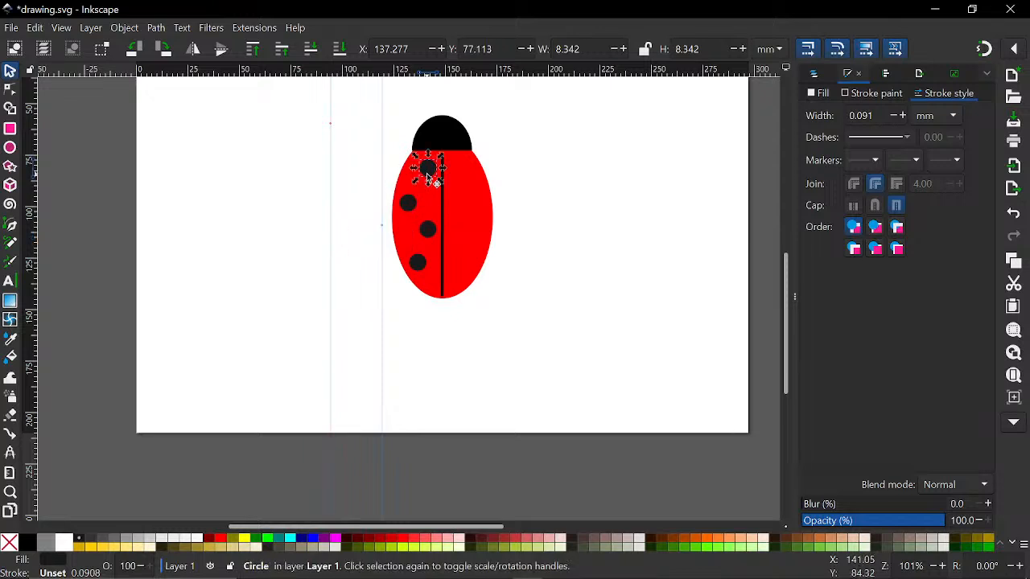
left_click(408, 203, "shift")
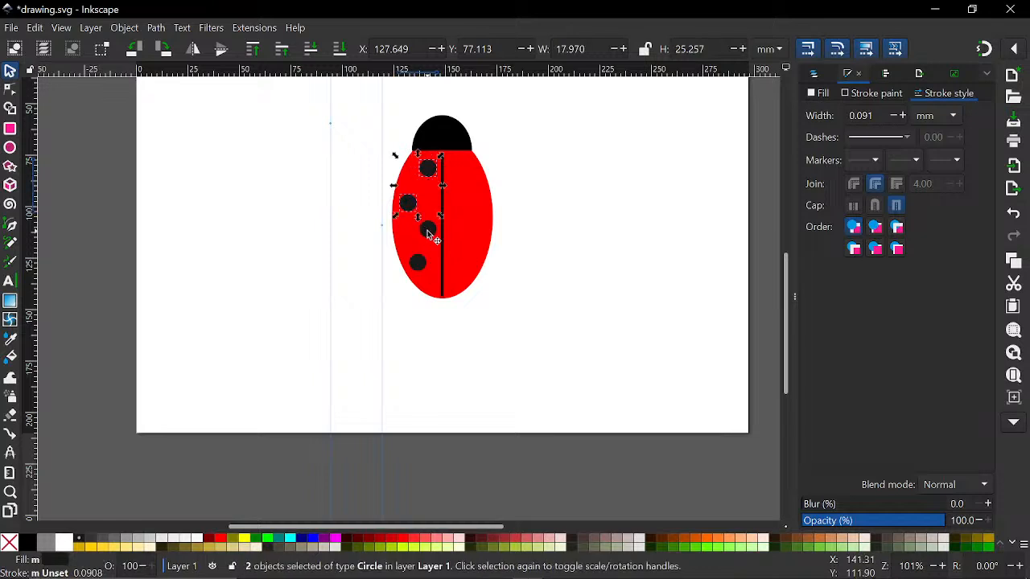
left_click(428, 230, "shift")
left_click(419, 265, "shift")
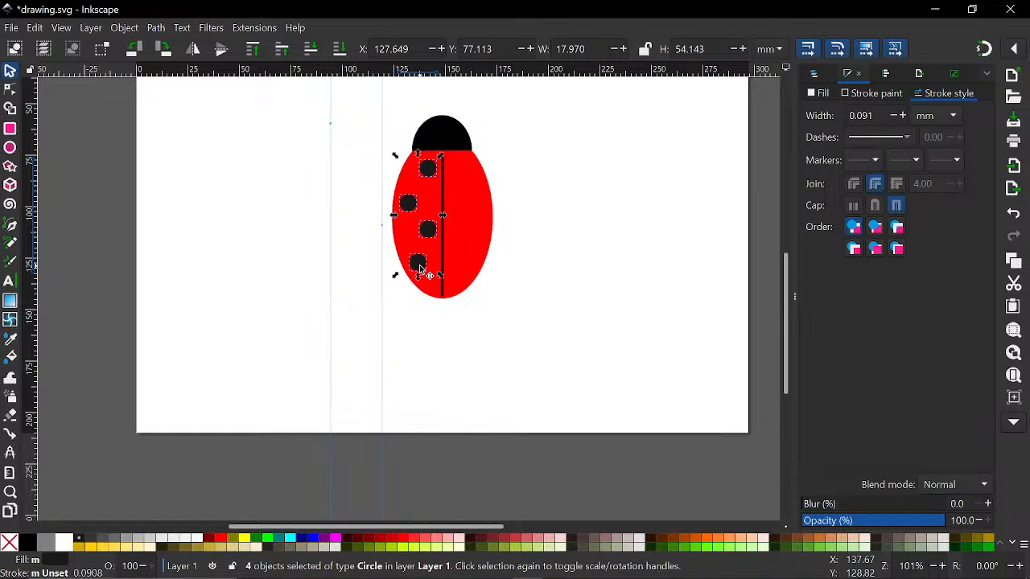
key("ctrl")
key("ctrl+g")
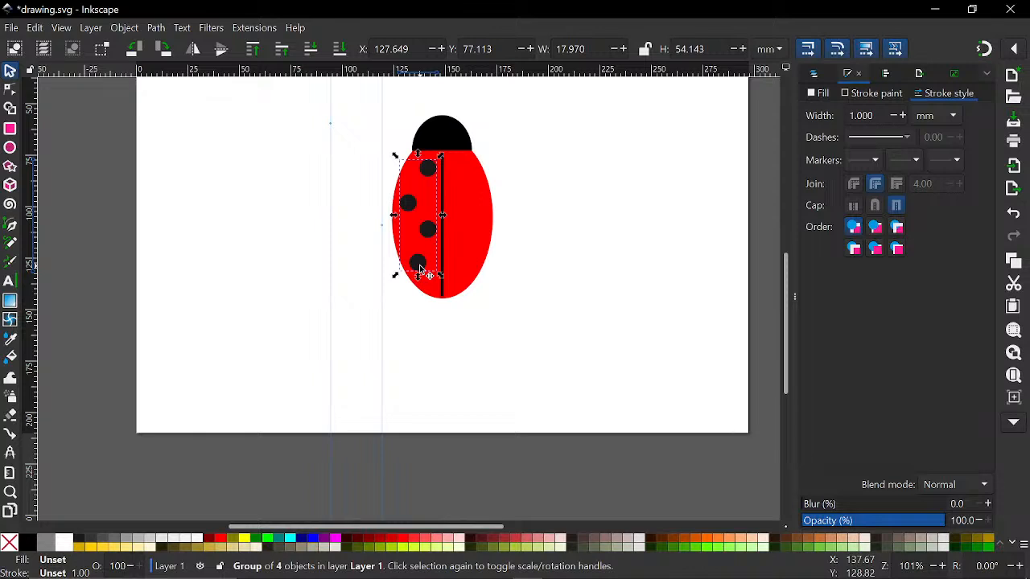
Place a horizontally flipped duplicate of the spot group on the body's right half at about X 150.9 mm.
key("ctrl")
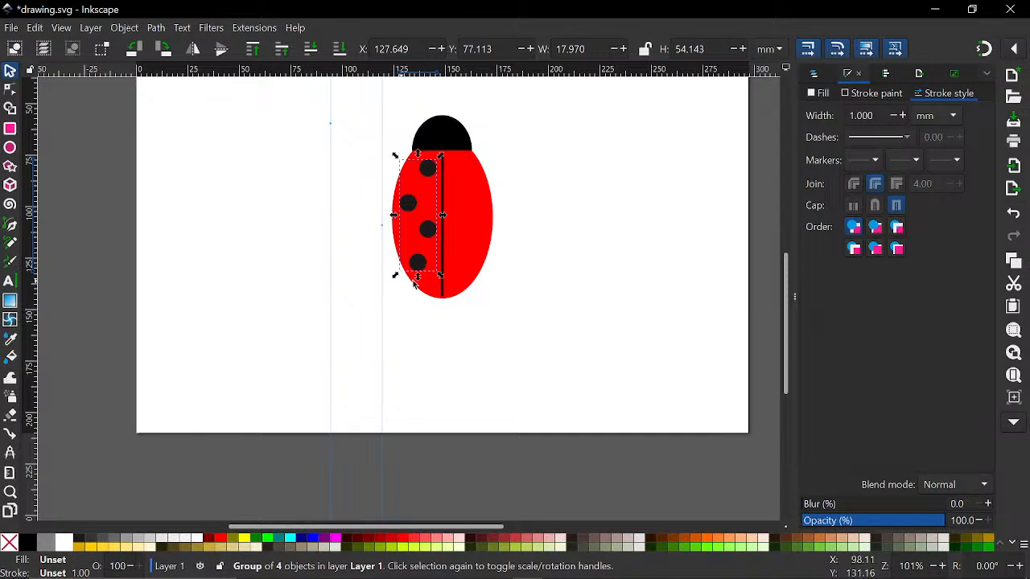
left_click(193, 50)
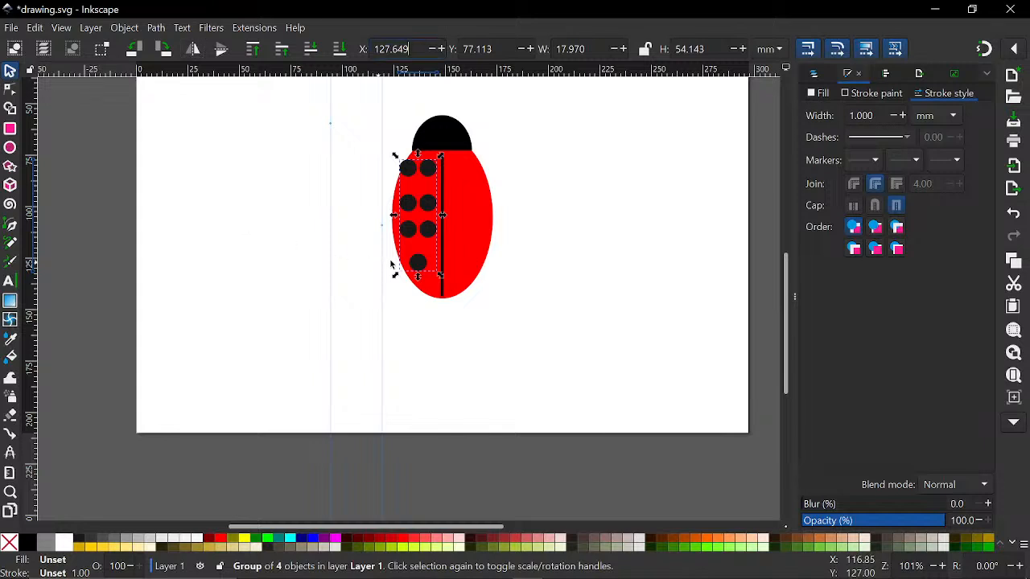
key("Right")
key("Right")
key("Right")
key("Right")
key("Right")
key("Right")
key("Right")
key("Right")
key("Right")
key("Right")
key("Right")
key("Right")
key("Right")
key("Right")
key("Right")
key("Right")
key("Right")
key("Right")
key("Right")
key("Right")
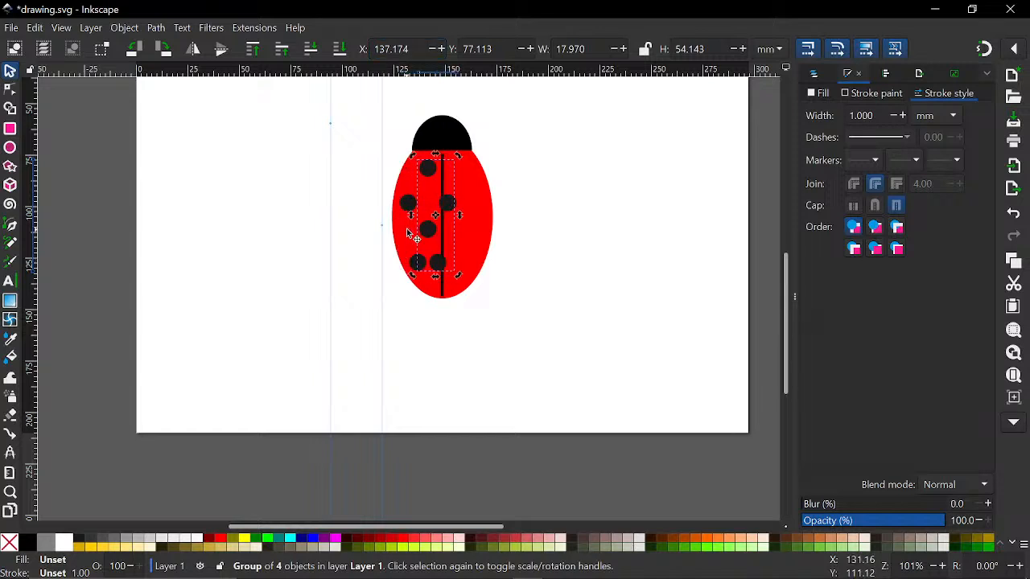
key("Right")
key("Right")
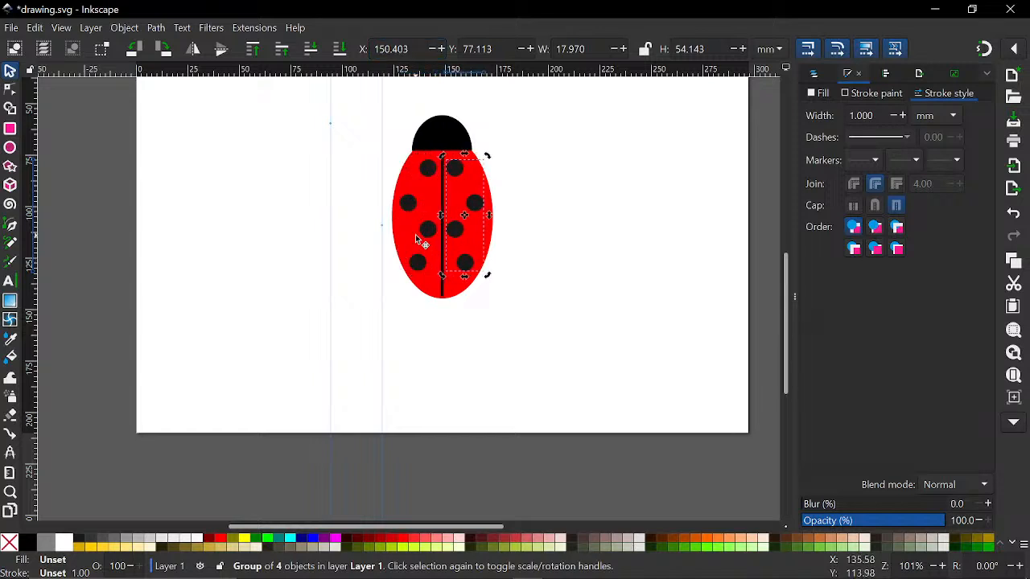
key("Right")
key("Right")
key("Right")
key("Right")
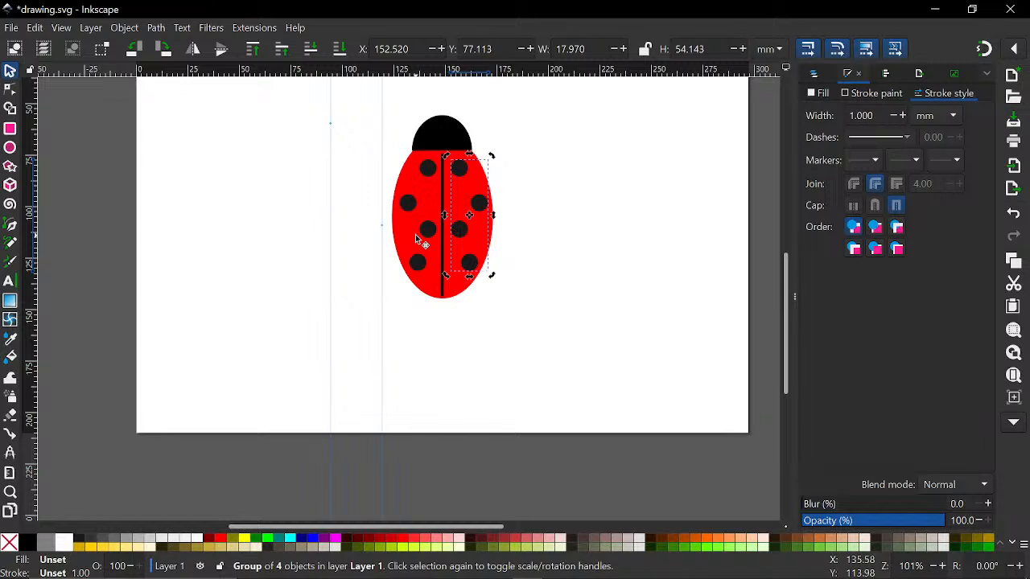
key("Left")
key("Left")
key("Left")
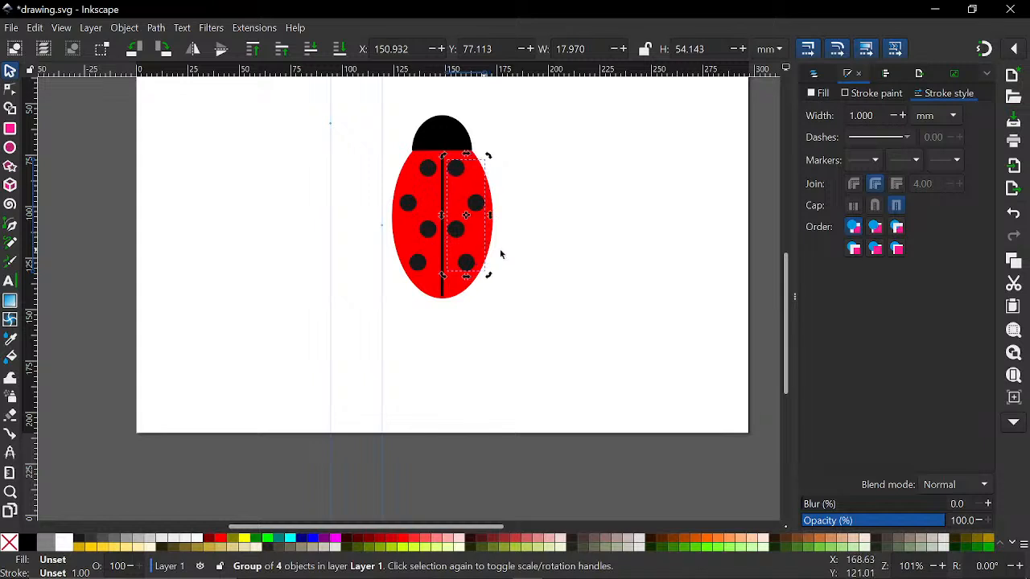
left_click(499, 254)
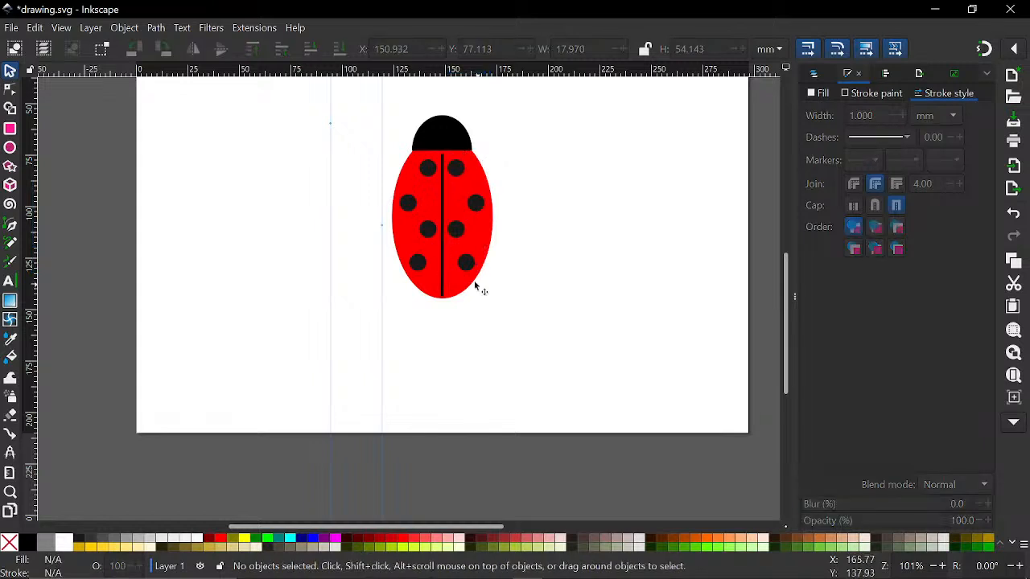
Flip the right spot group horizontally and back again to demonstrate the mirroring, leaving nothing selected.
left_click(456, 232)
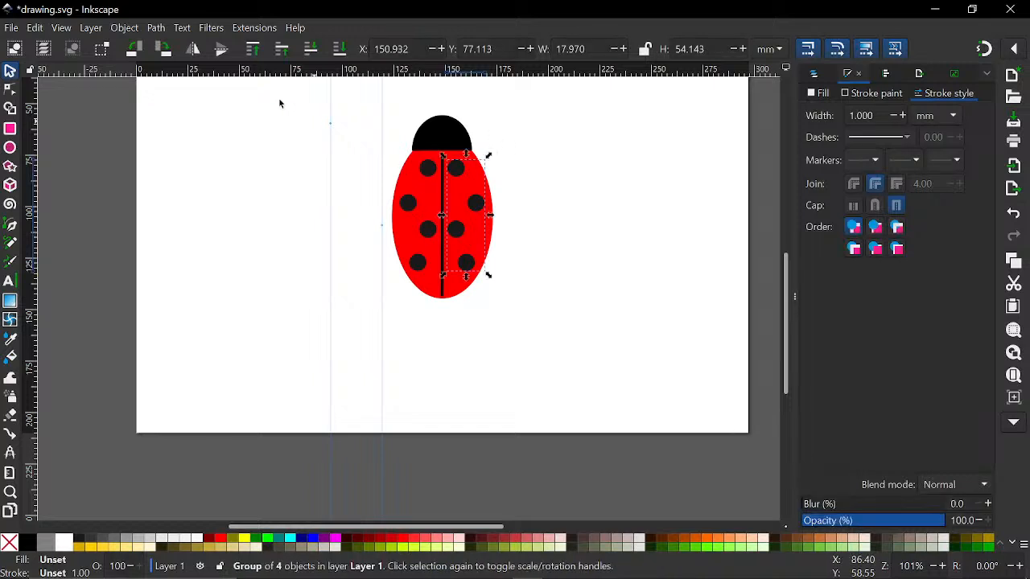
left_click(193, 50)
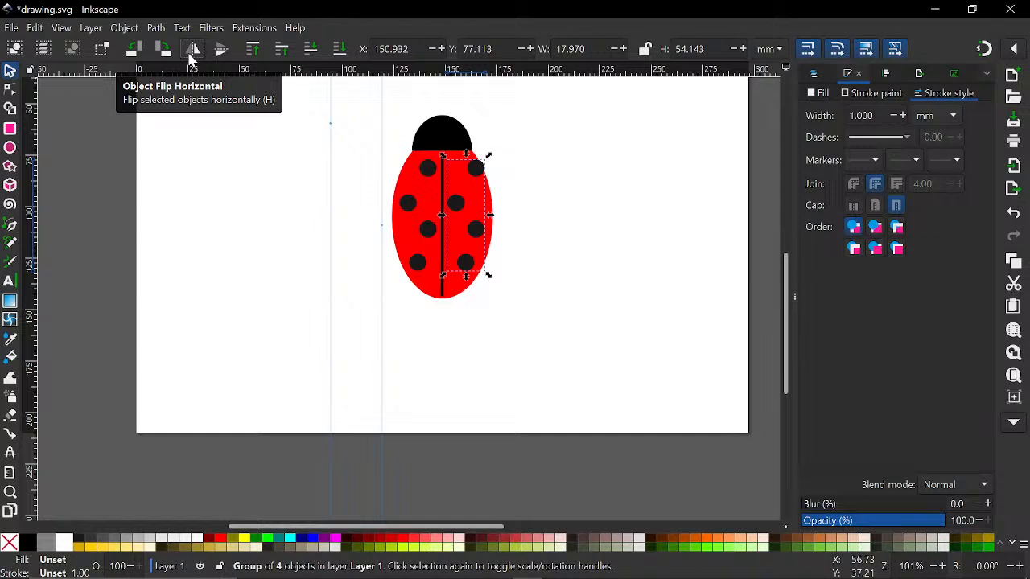
left_click(192, 50)
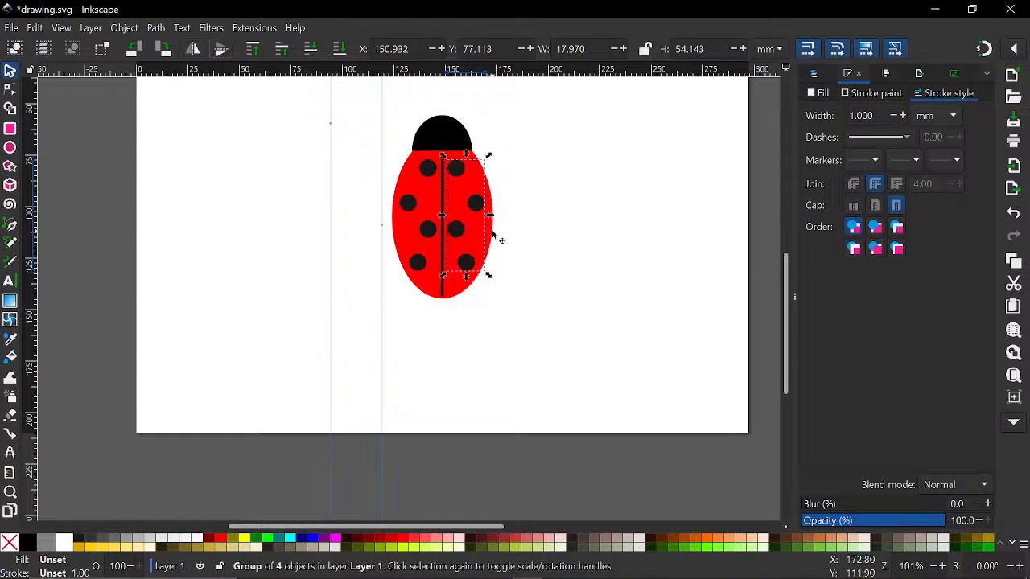
left_click(543, 268)
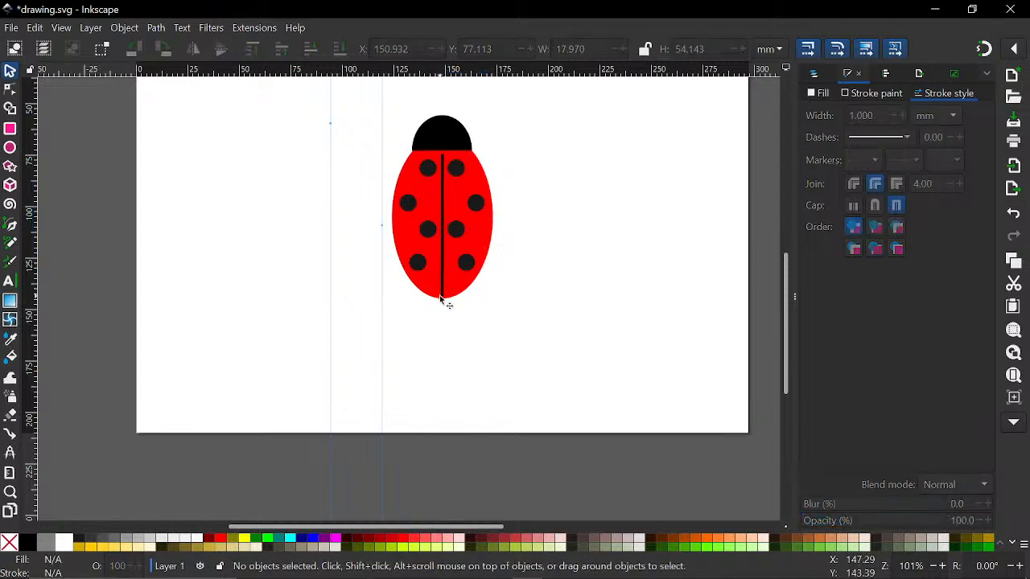
Shift the right spot group slightly away from the centre line and activate the Zoom tool.
left_click(454, 233)
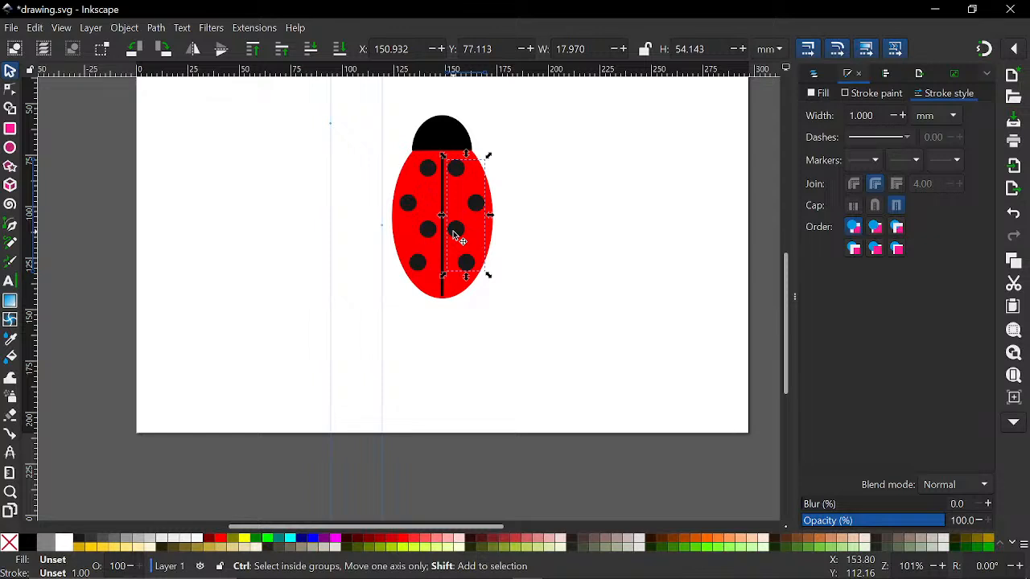
left_click(498, 206)
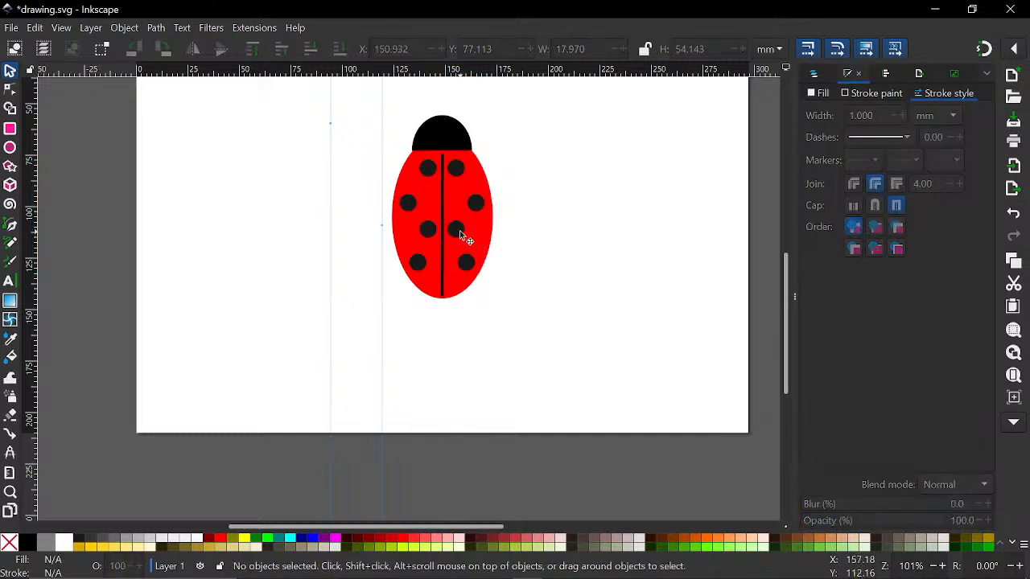
left_click_drag(460, 232, 465, 234)
key("z")
scroll(471, 231, "up", 1)
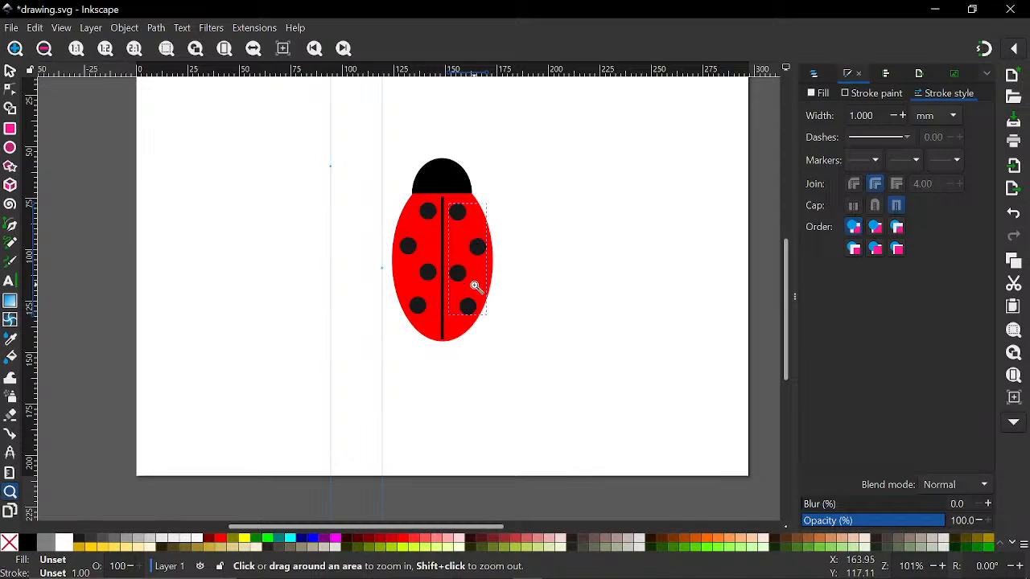
Ungroup the four spots on the right half of the ladybug's body and leave nothing selected.
scroll(475, 285, "up", 1)
left_click(452, 308)
left_click(457, 308)
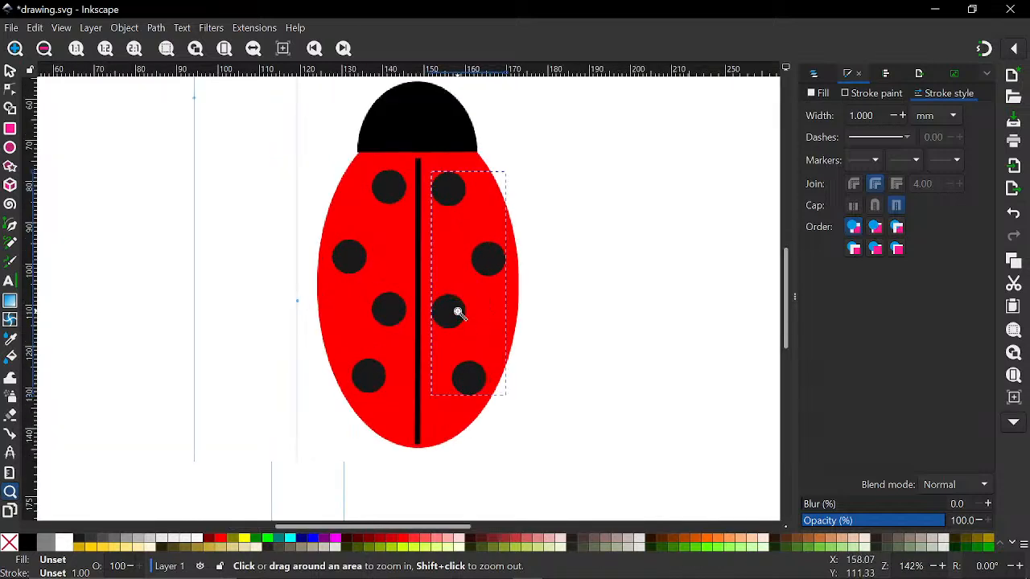
key("s")
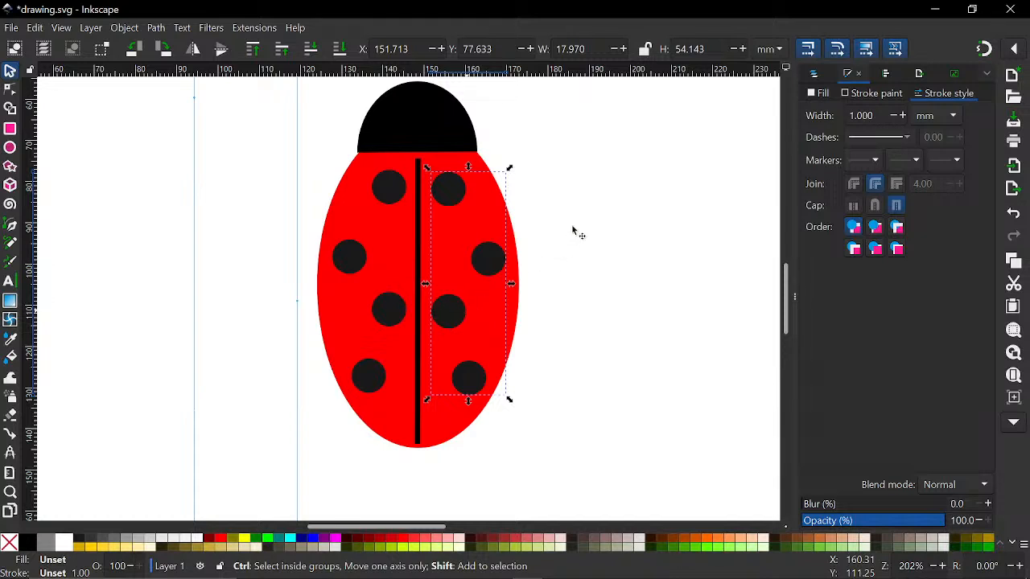
key("ctrl+shift+t")
key("Escape")
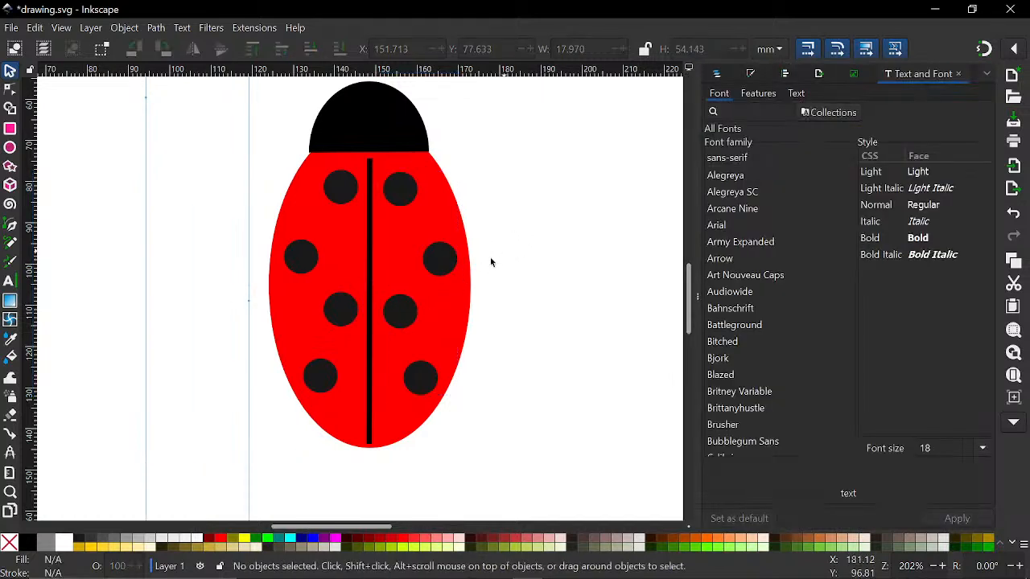
left_click(438, 268)
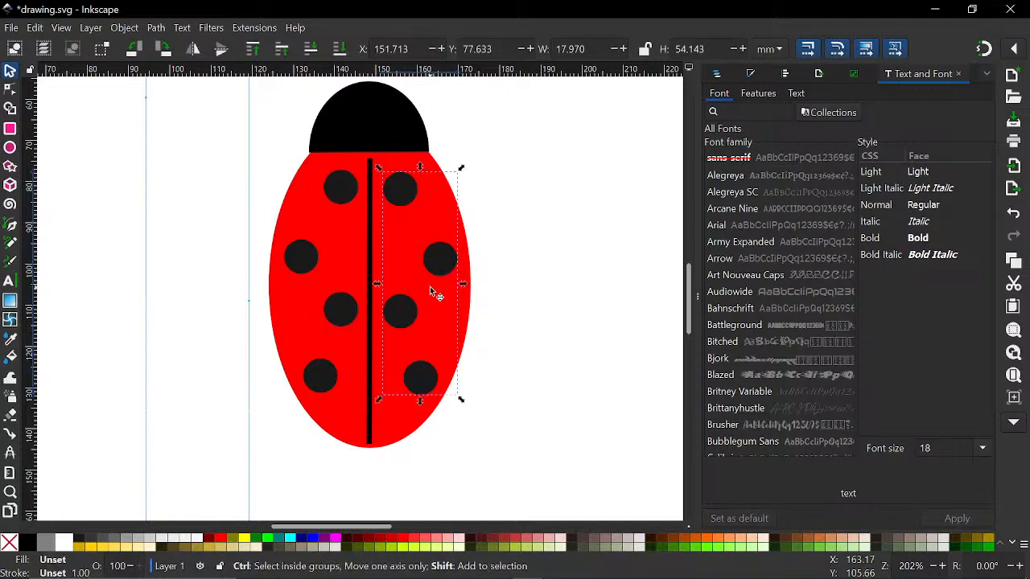
key("ctrl+shift+g")
left_click(513, 265)
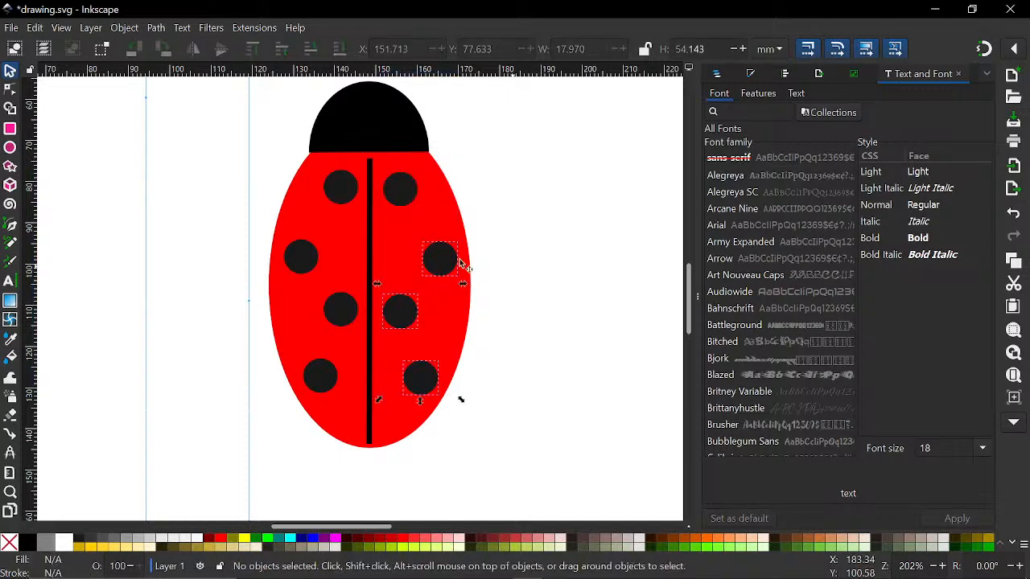
Move the second right spot slightly up and inward, and the third right spot slightly away from the centre line.
left_click(442, 259)
left_click_drag(441, 259, 439, 256)
left_click_drag(399, 314, 407, 322)
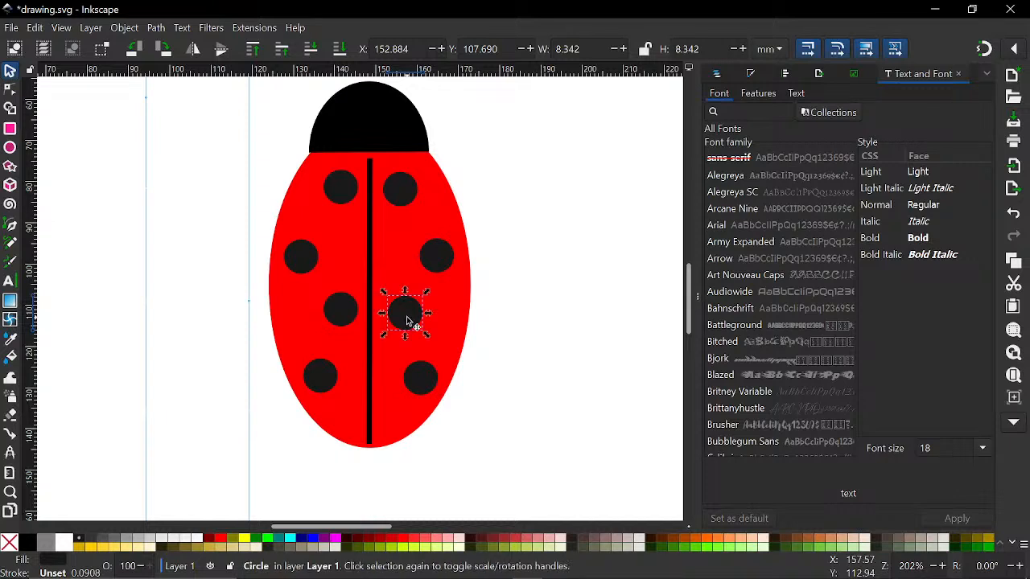
Ungroup the four spots on the left half of the body and clear the selection.
left_click(314, 264)
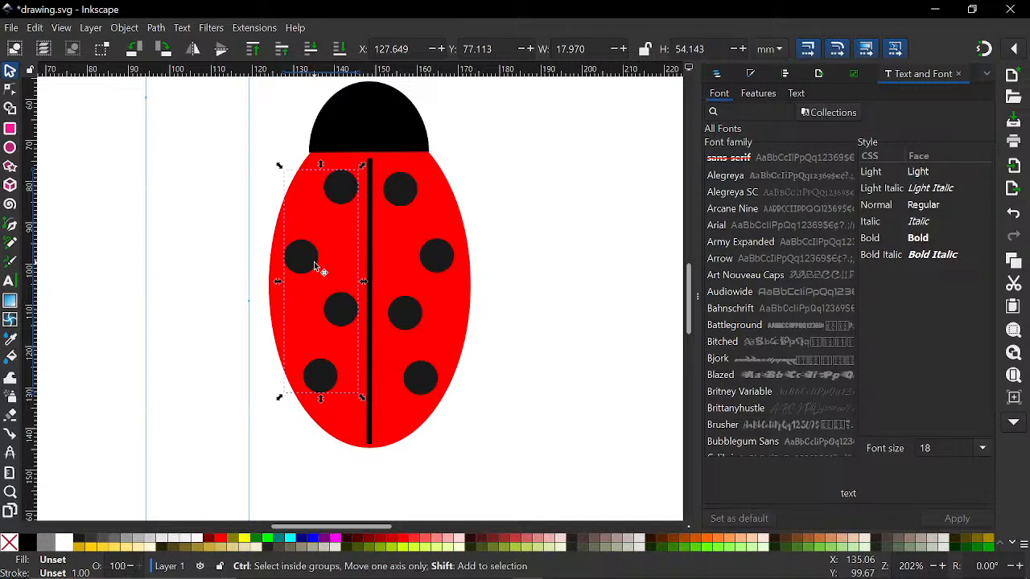
key("ctrl+shift+g")
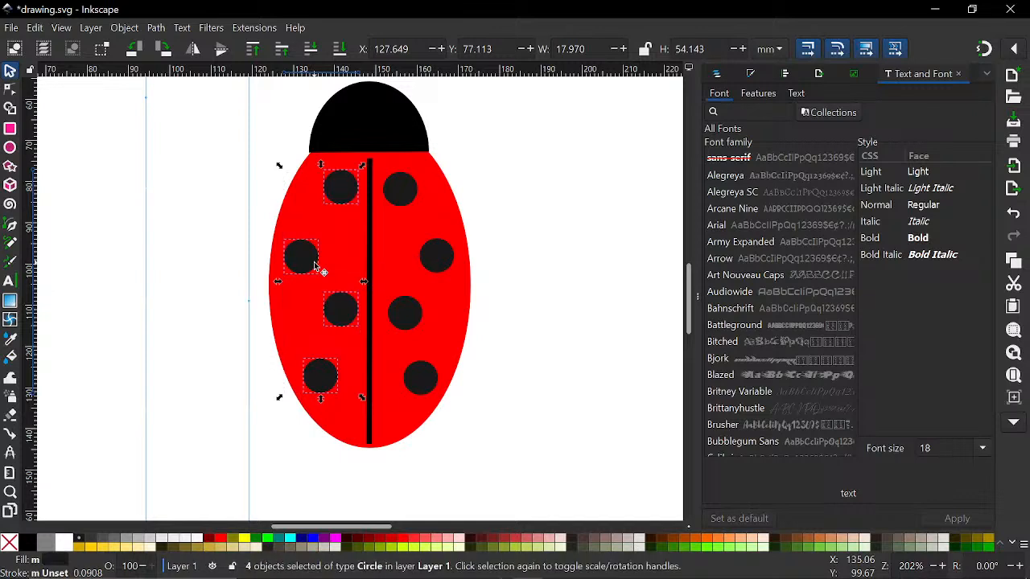
left_click(118, 210)
Shift the top, third and bottom left spots and the lower two right spots individually for more even spacing across the body.
left_click(334, 316)
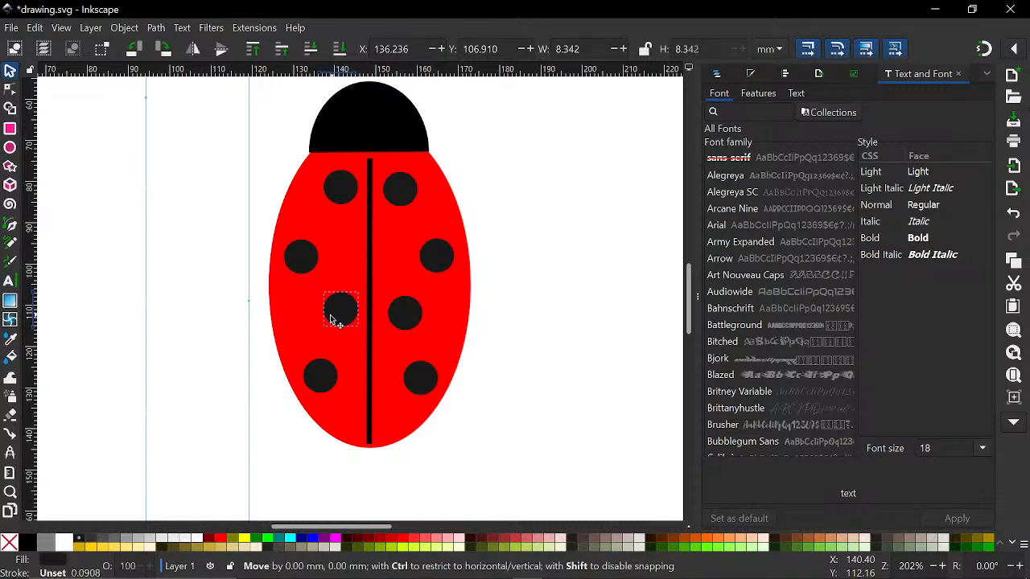
left_click_drag(330, 319, 325, 320)
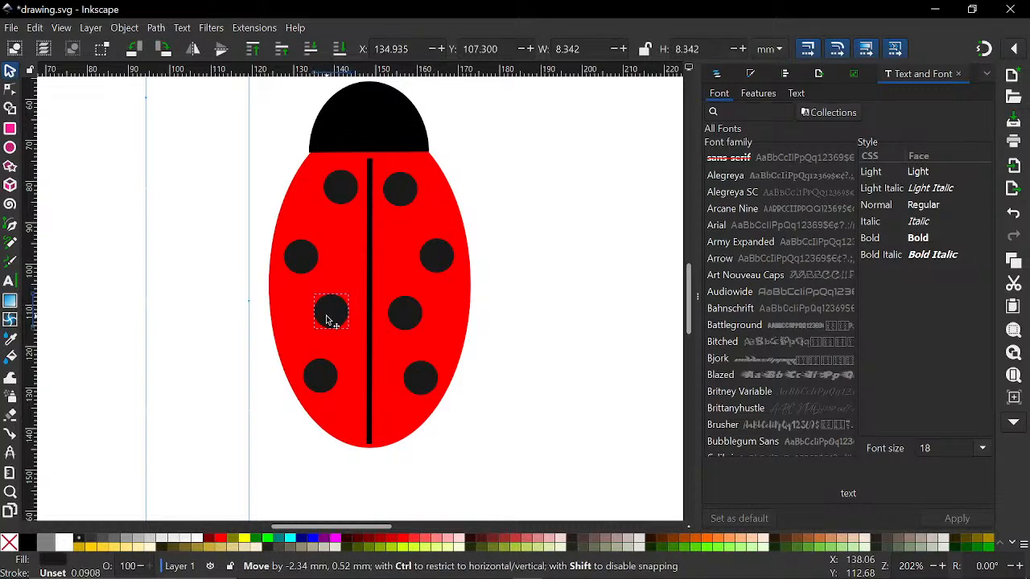
left_click(338, 188)
left_click_drag(335, 190, 324, 192)
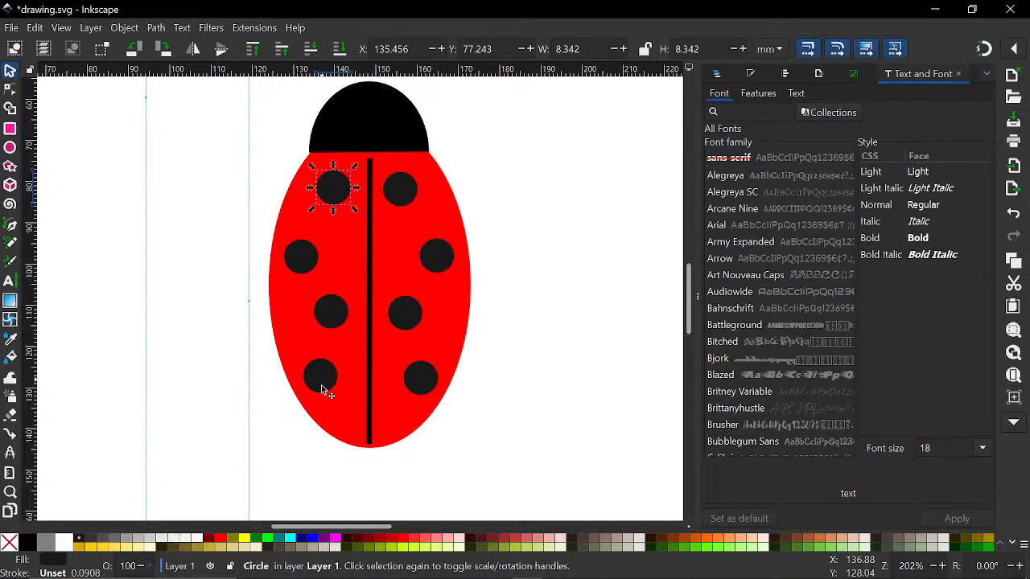
left_click_drag(321, 385, 323, 392)
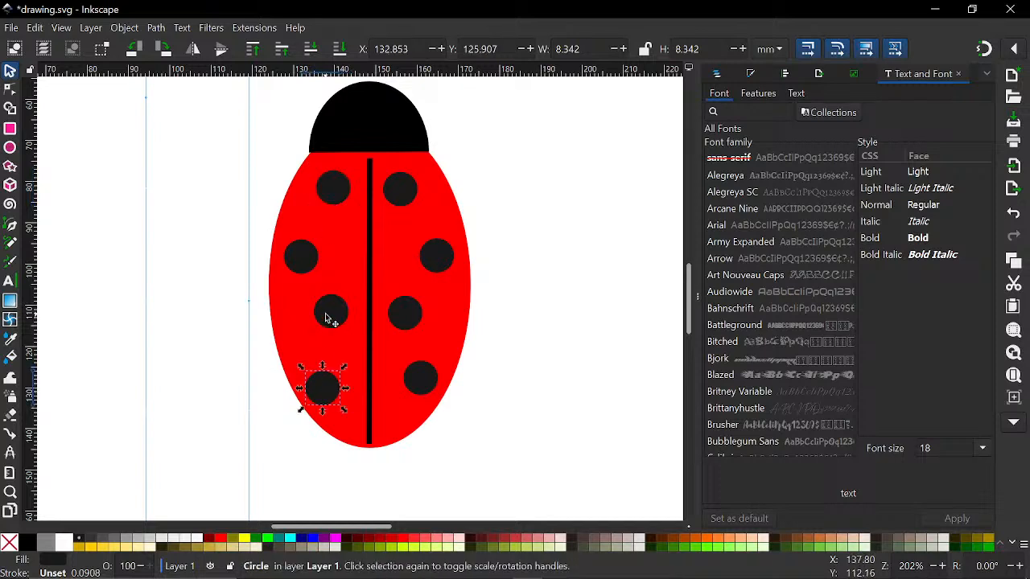
left_click_drag(328, 319, 329, 321)
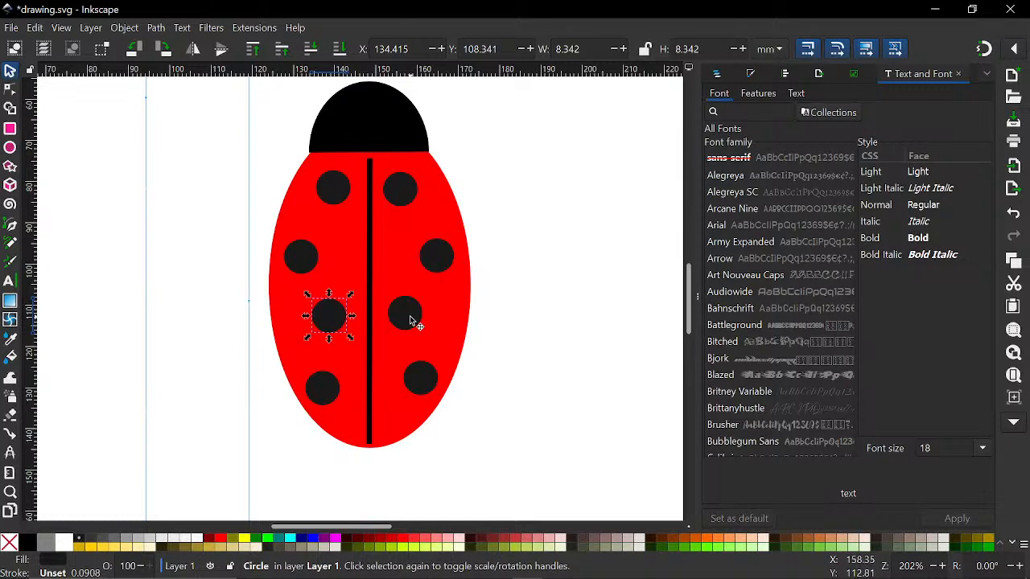
left_click_drag(408, 318, 404, 321)
left_click_drag(416, 373, 414, 389)
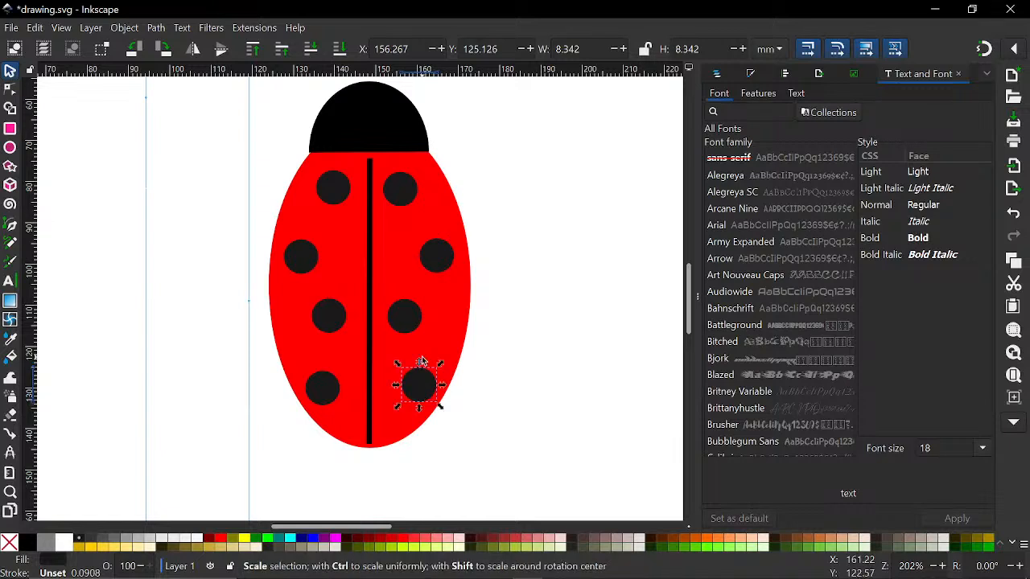
Select all eight spots on the body and group them.
scroll(422, 333, "down", 2, "ctrl")
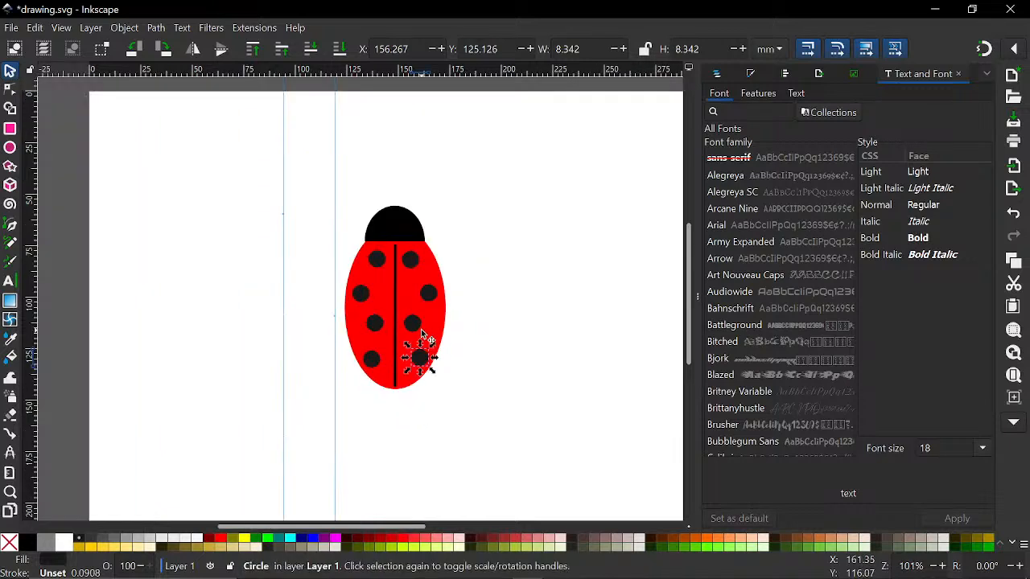
left_click_drag(311, 245, 483, 383)
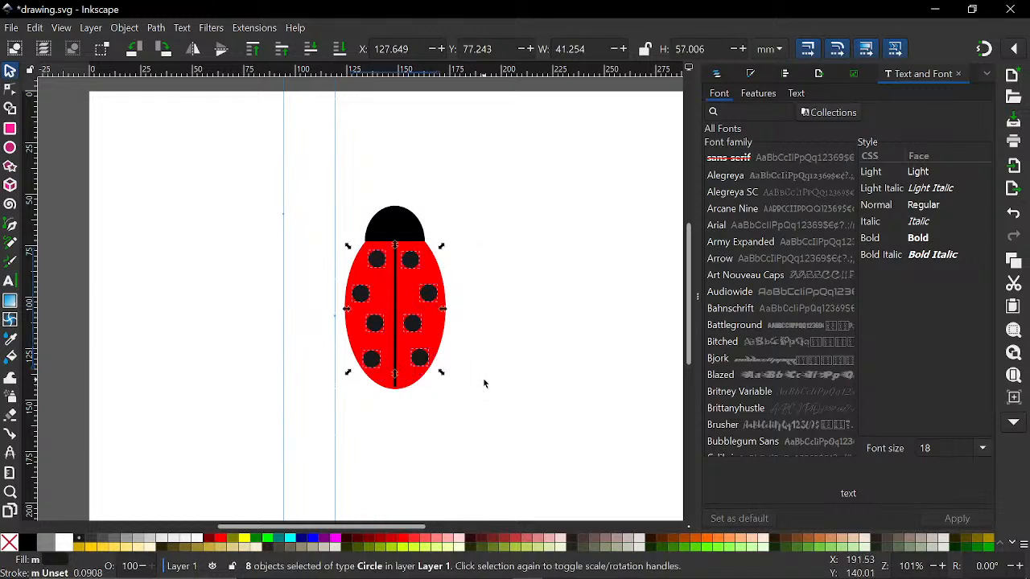
key("ctrl+g")
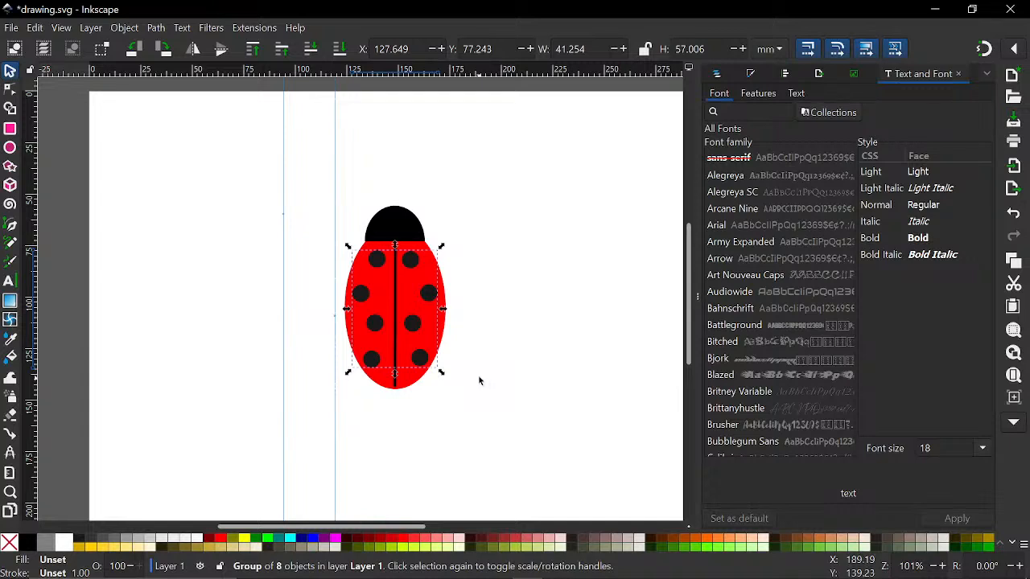
Draw a curved antenna about 13 by 18 mm with the Pen tool, rising outward from the head's upper right edge, with no fill.
scroll(487, 354, "up", 1)
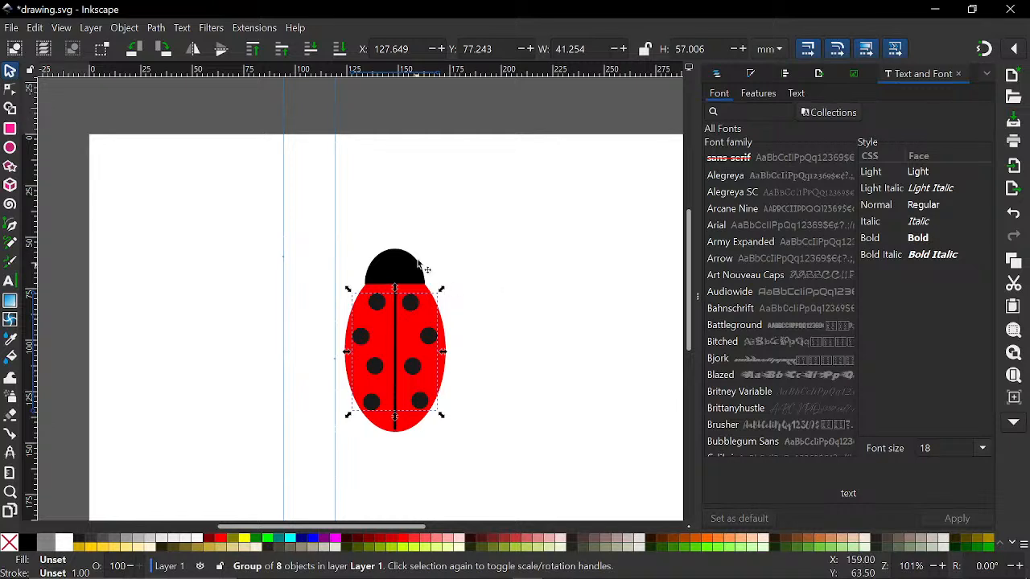
key("b")
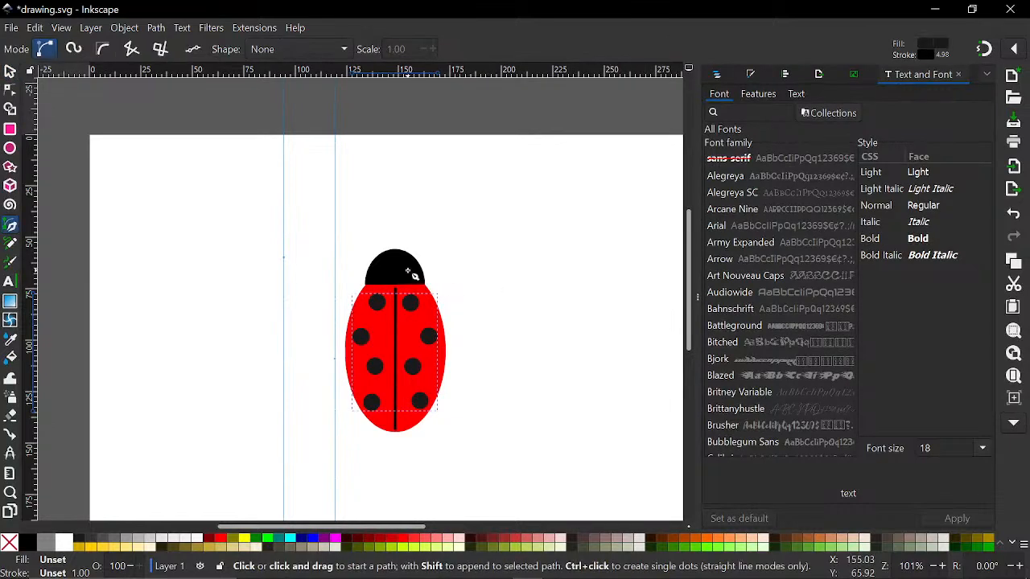
scroll(410, 272, "up", 4)
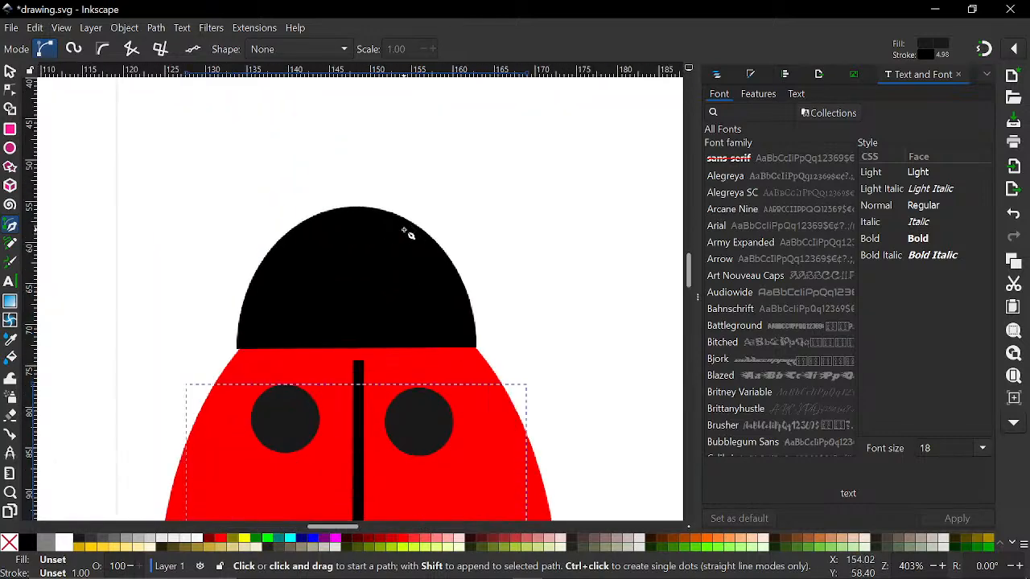
left_click(696, 299)
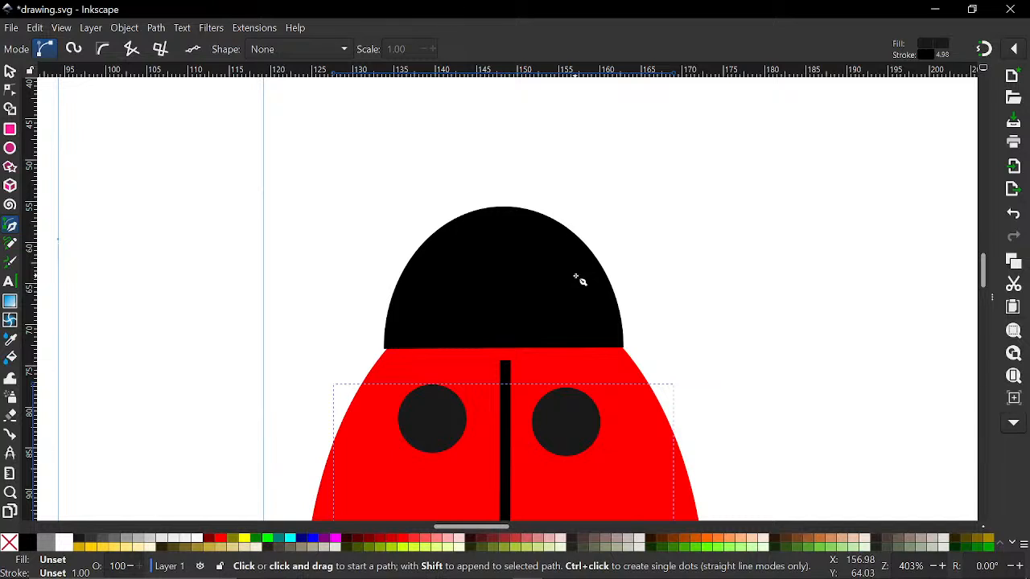
scroll(580, 281, "up", 3)
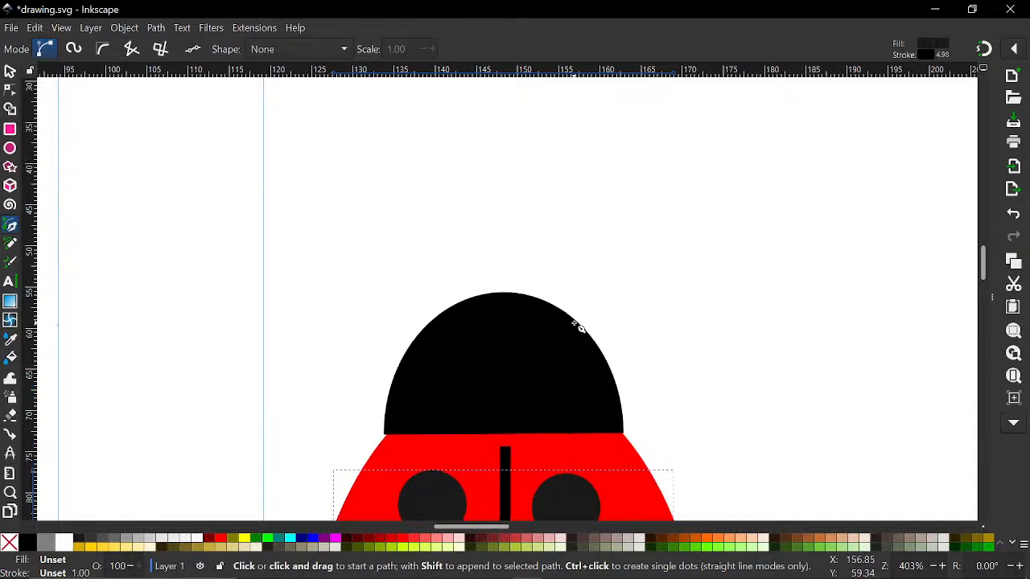
left_click(569, 323)
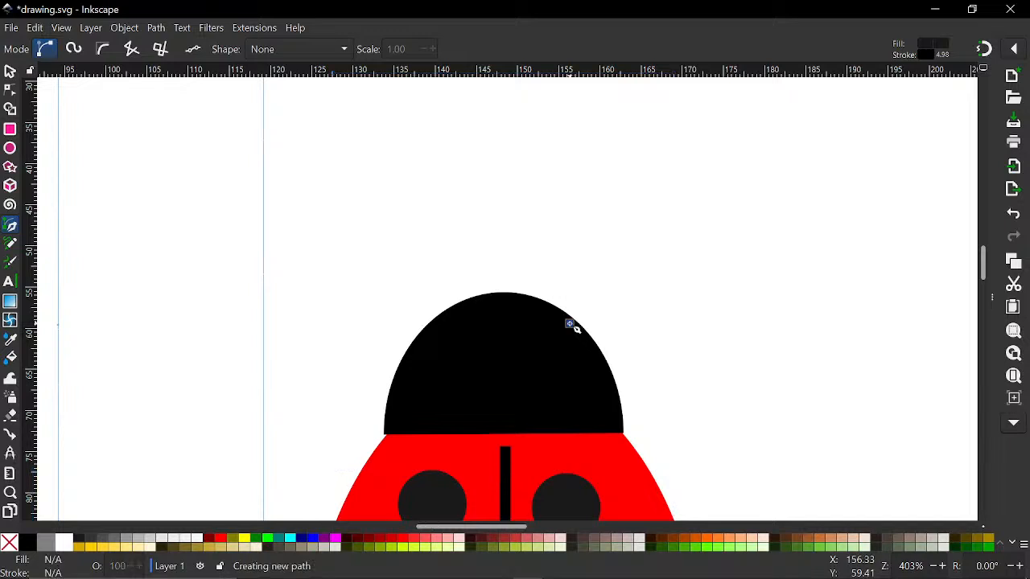
left_click(569, 324)
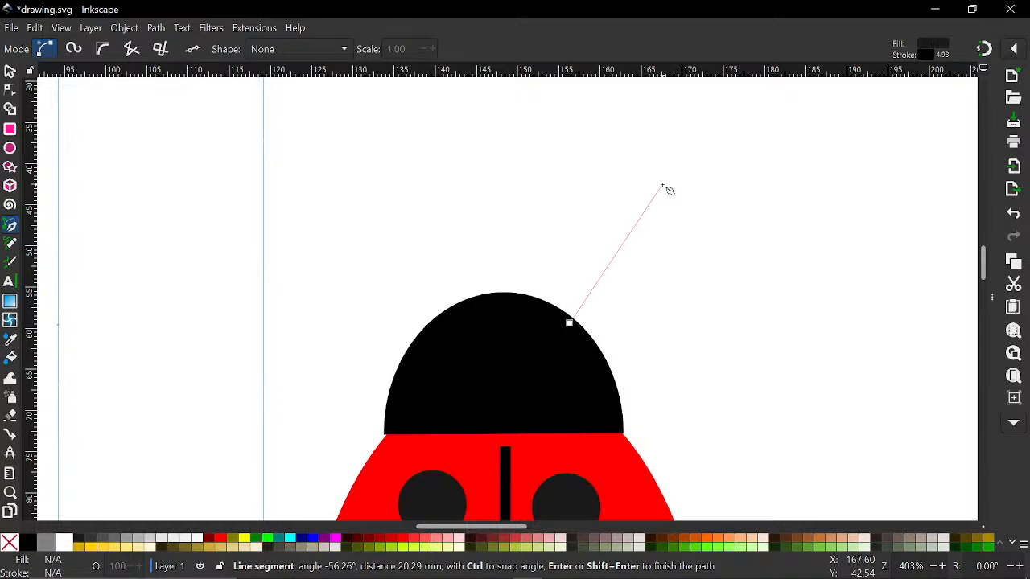
left_click_drag(662, 185, 777, 157)
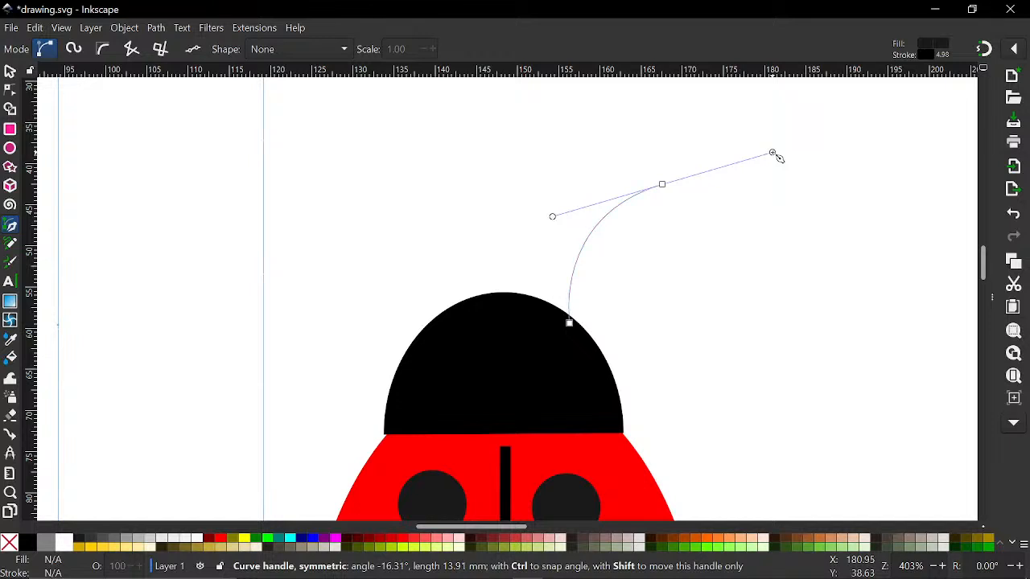
key("Return")
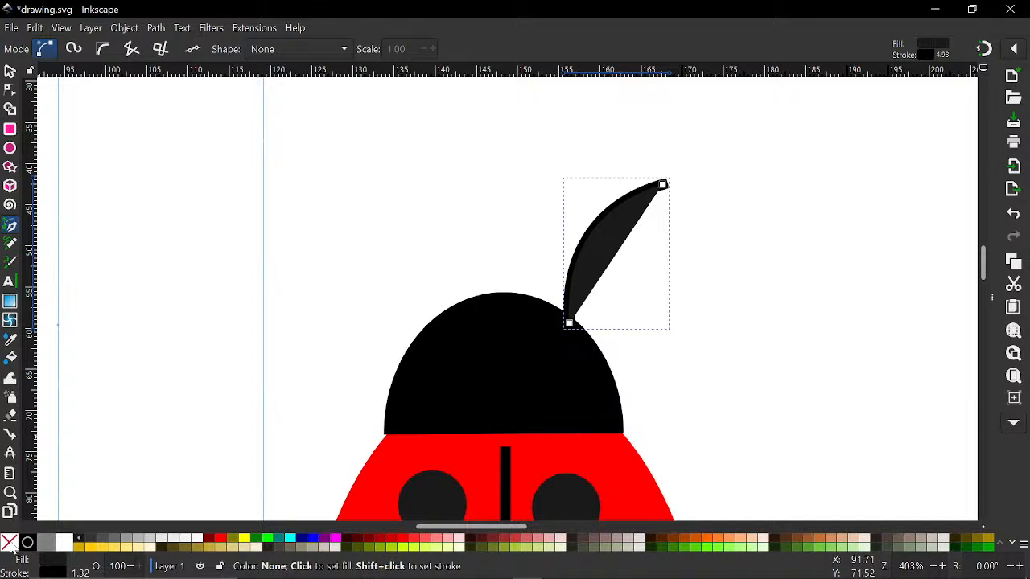
left_click(10, 544)
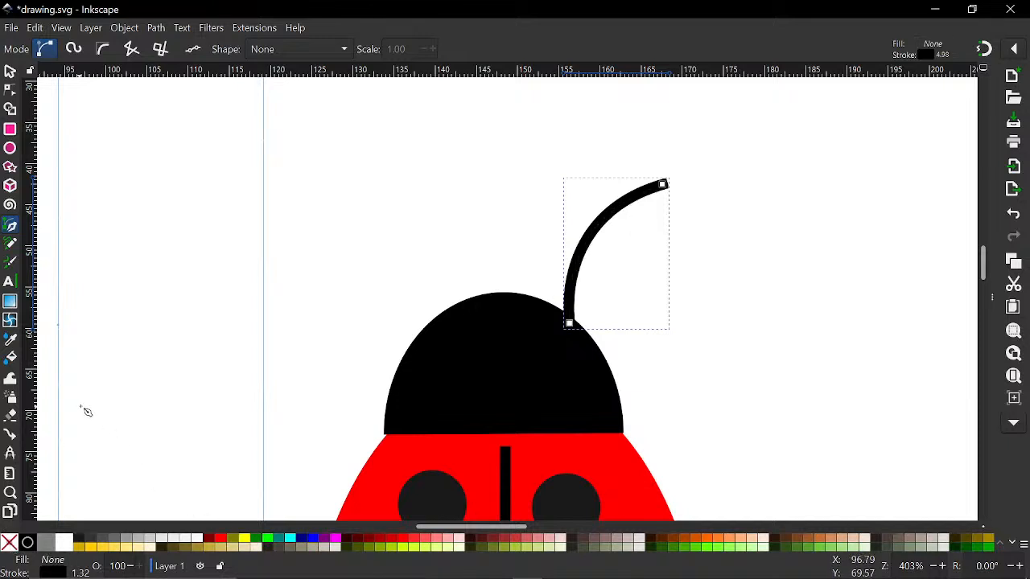
Rotate the antenna slightly clockwise and position it on the head's upper right edge at about X 155.6, Y 46.6 mm.
left_click(10, 71)
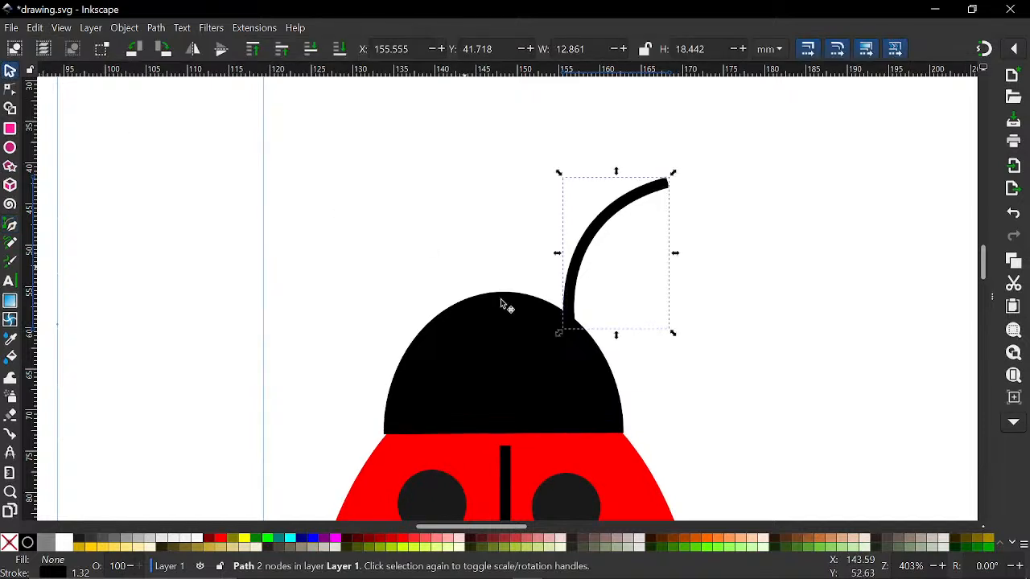
left_click(589, 256)
left_click(589, 241)
left_click(589, 242)
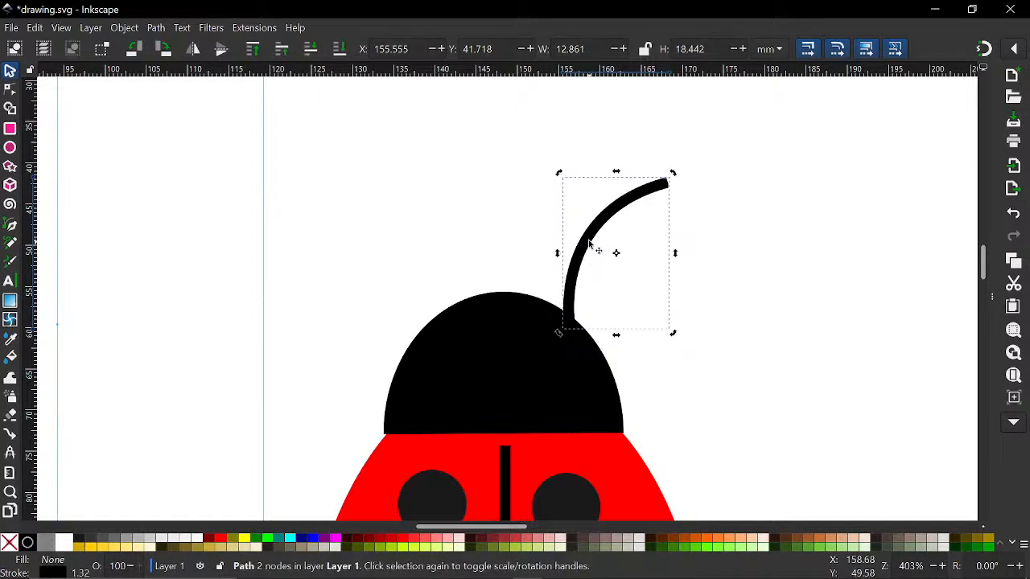
left_click_drag(673, 173, 688, 212)
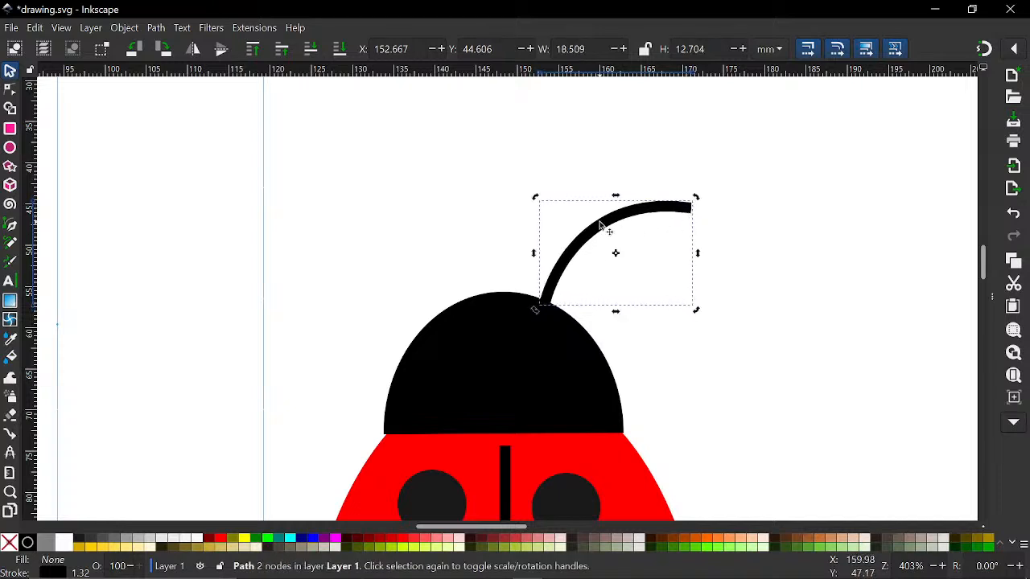
left_click_drag(604, 234, 613, 267)
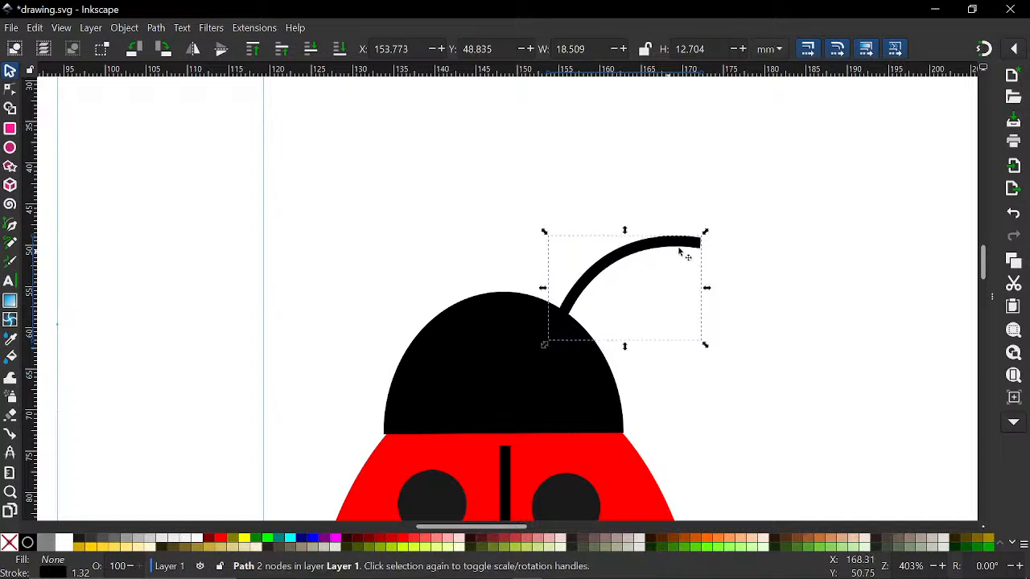
left_click_drag(706, 234, 692, 207)
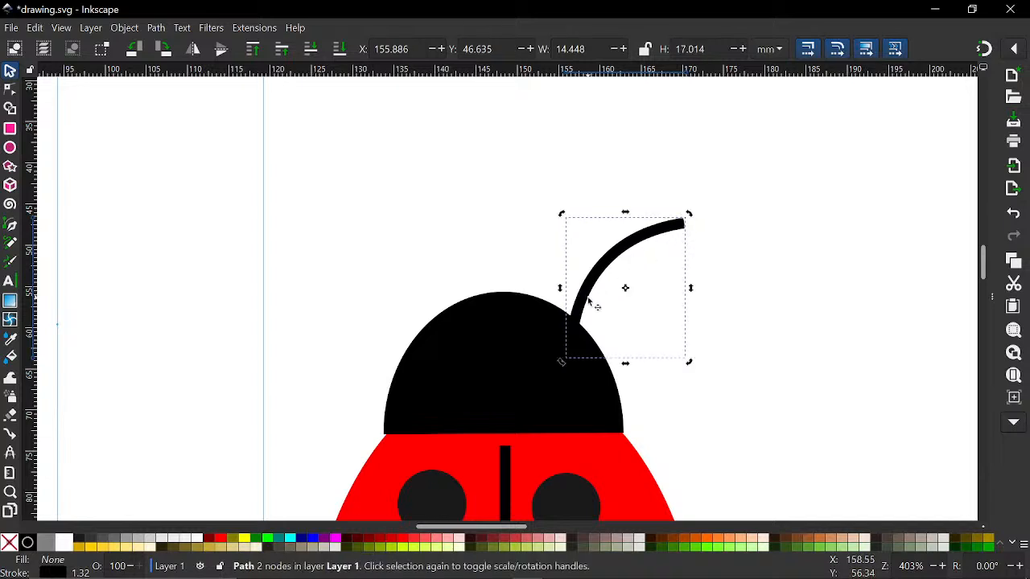
left_click_drag(590, 299, 578, 303)
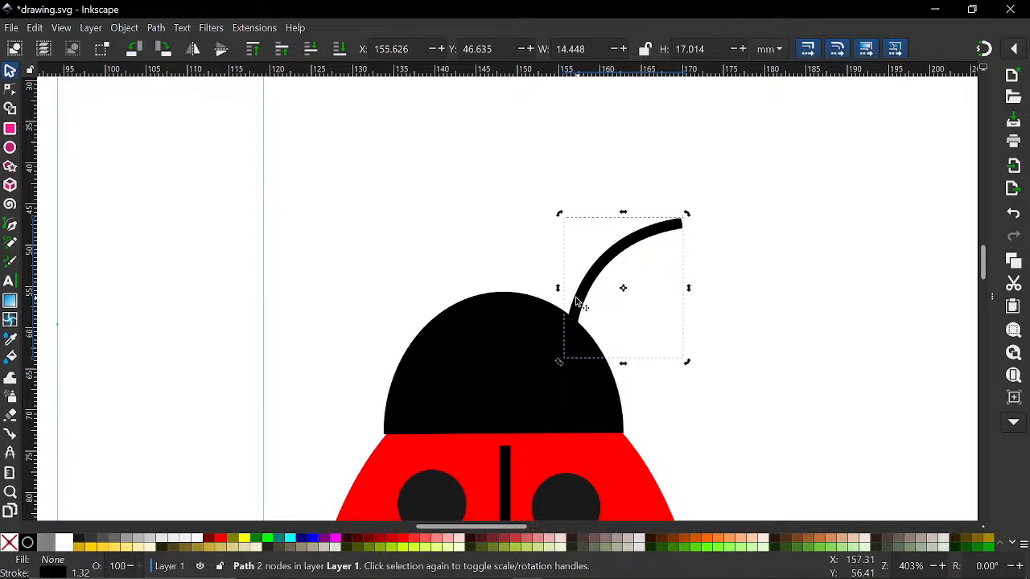
Place a horizontally flipped duplicate of the antenna on the head's left side at about X 127 mm and add a horizontal guide along both antenna tops.
scroll(546, 303, "down", 1, "ctrl")
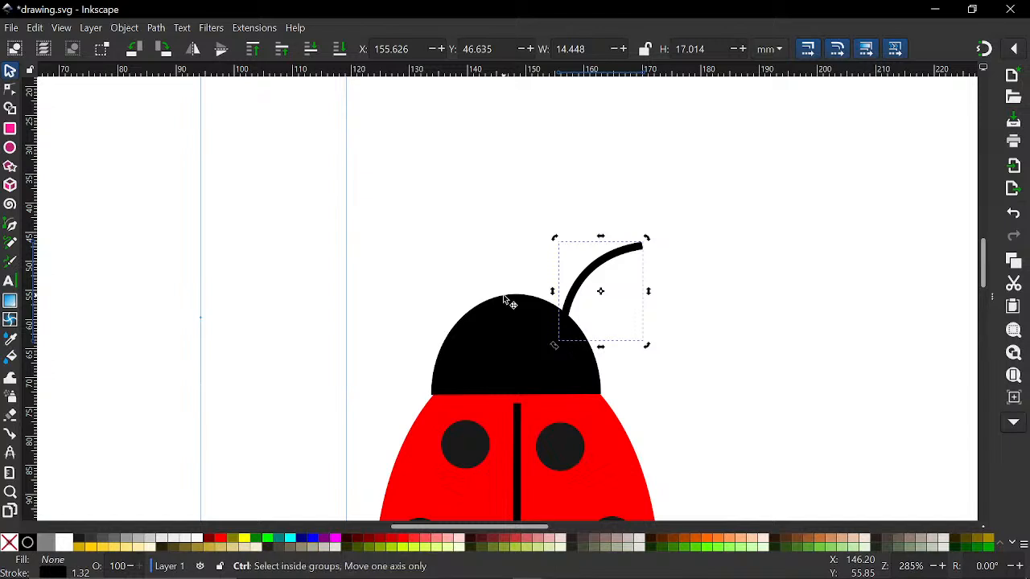
left_click(195, 51)
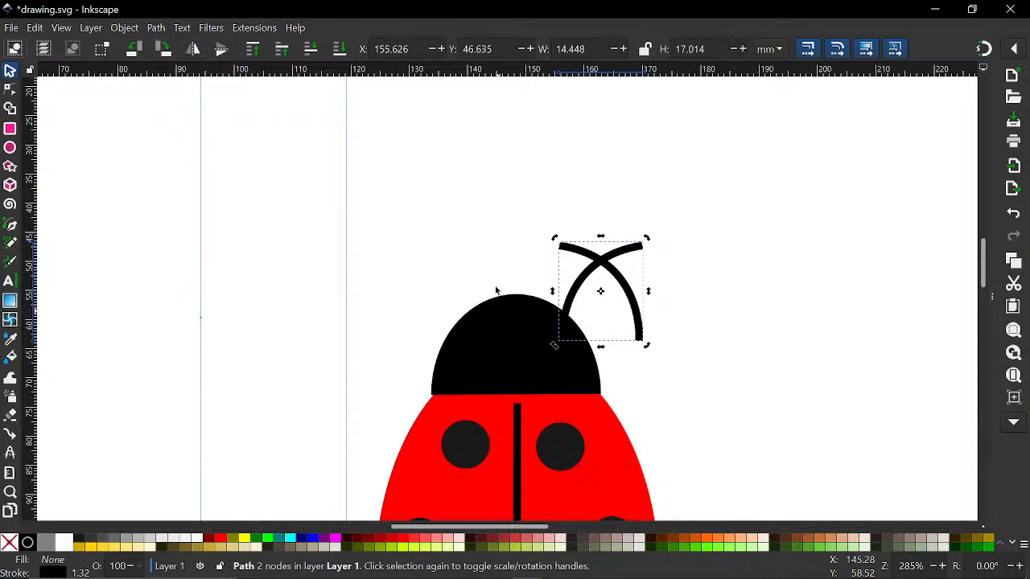
left_click(576, 252)
key("Left")
key("Left")
key("Left")
key("Left")
key("Left")
key("Left")
key("Left")
key("Left")
key("Left")
key("Left")
key("Left")
key("Left")
key("Left")
key("Left")
key("Left")
key("Left")
key("Left")
key("Left")
key("Left")
key("Left")
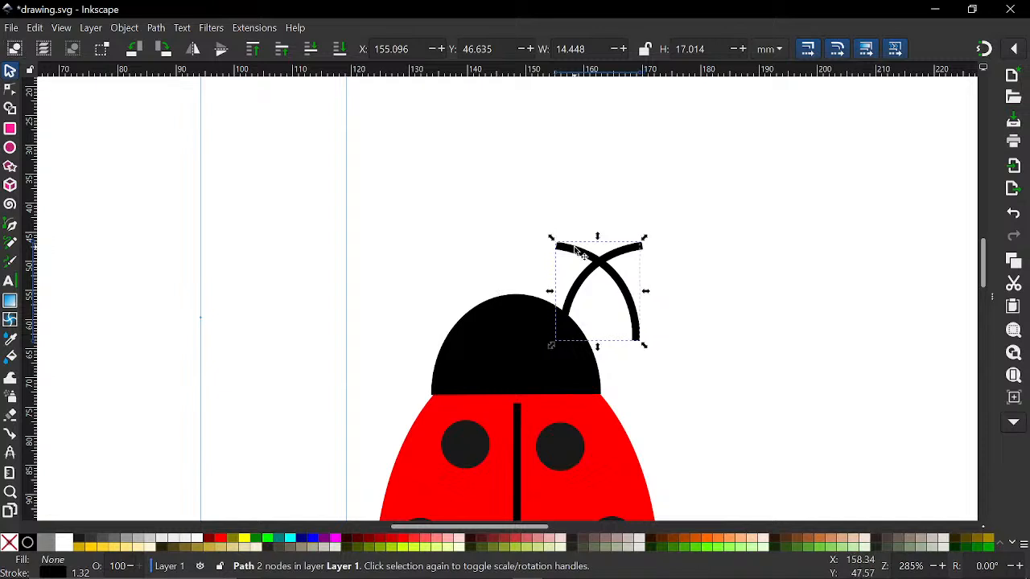
key("Left")
key("Left")
key("Left")
key("Left")
key("Left")
key("Left")
key("Left")
key("Left")
key("Left")
key("Left")
key("Left")
key("Left")
key("Left")
key("Left")
key("Left")
key("Left")
key("Left")
key("Left")
key("Left")
key("Left")
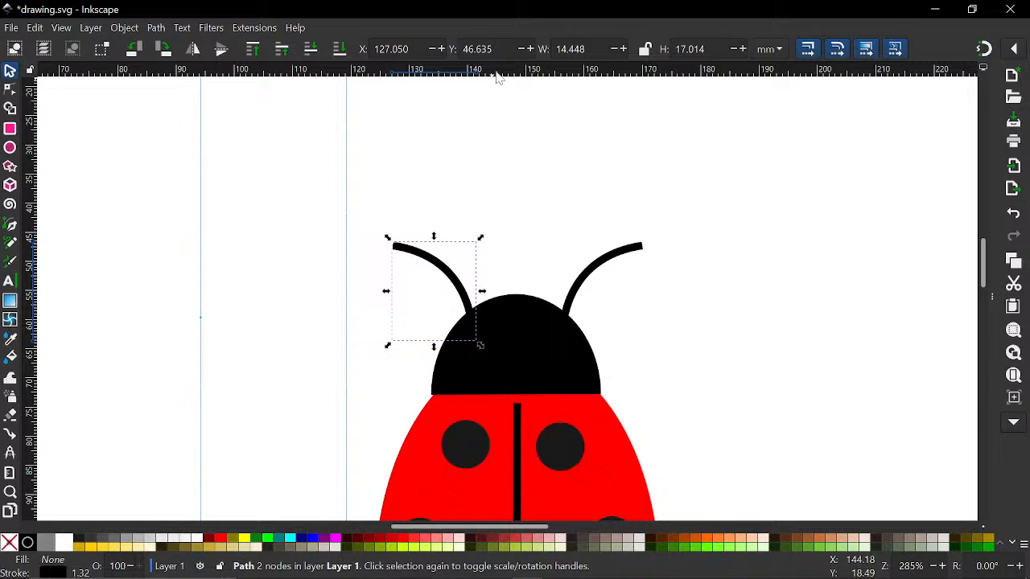
left_click_drag(491, 79, 485, 248)
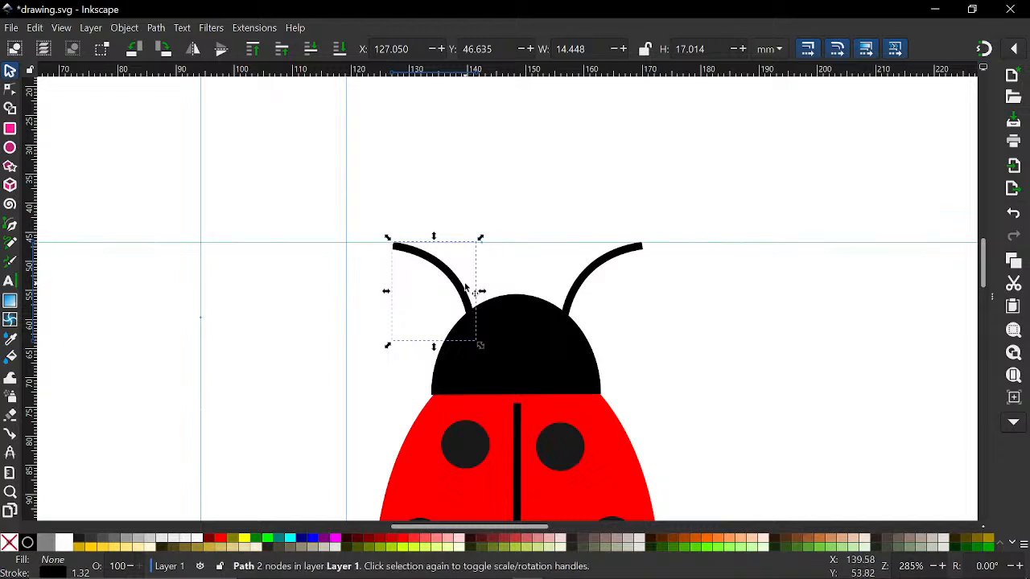